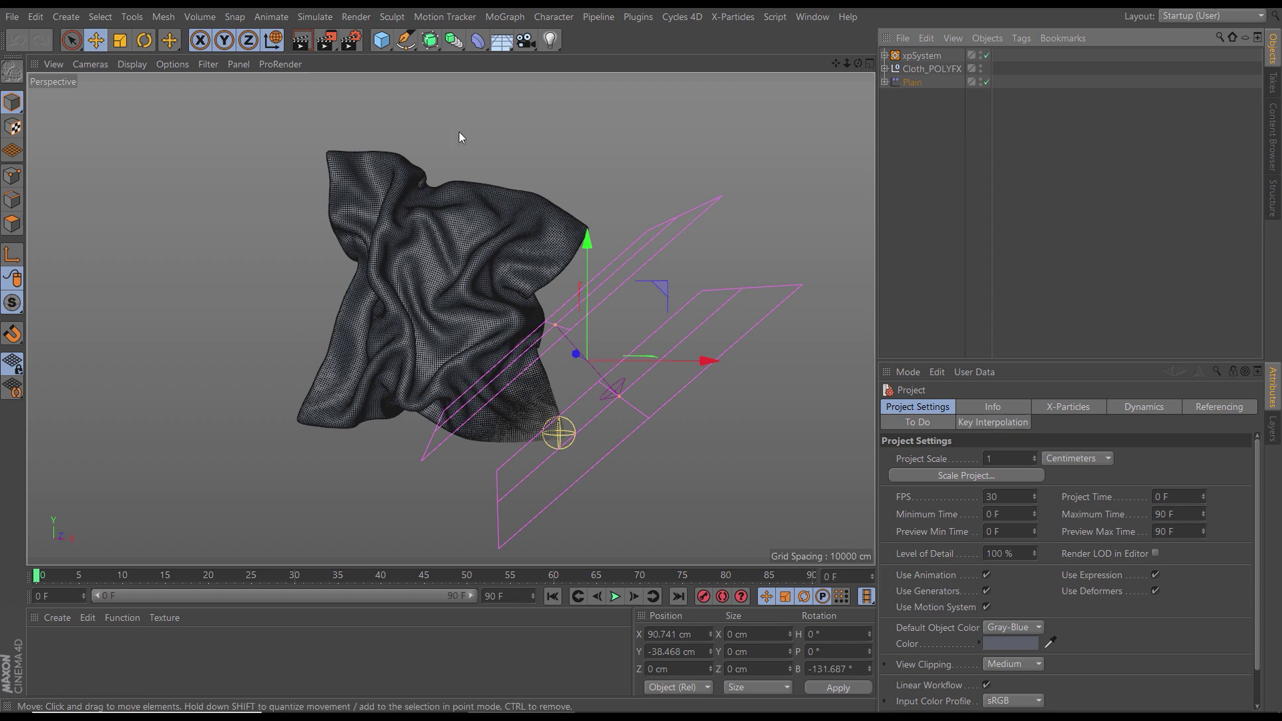
# Step: Start saving the project under a new name and create a folder called XP_Countdown_FIVE_burn_HQ inside Mograph_Countdown
pyautogui.click(13, 16)
pyautogui.click(62, 171)
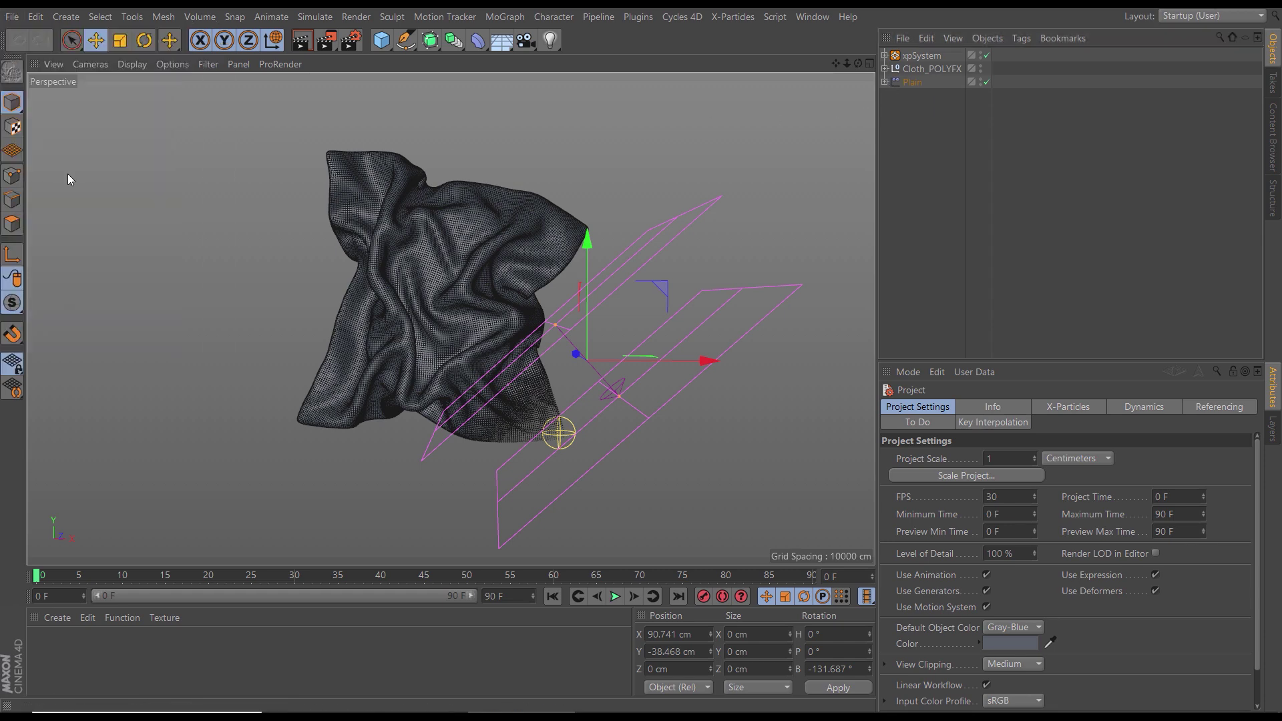
pyautogui.click(264, 41)
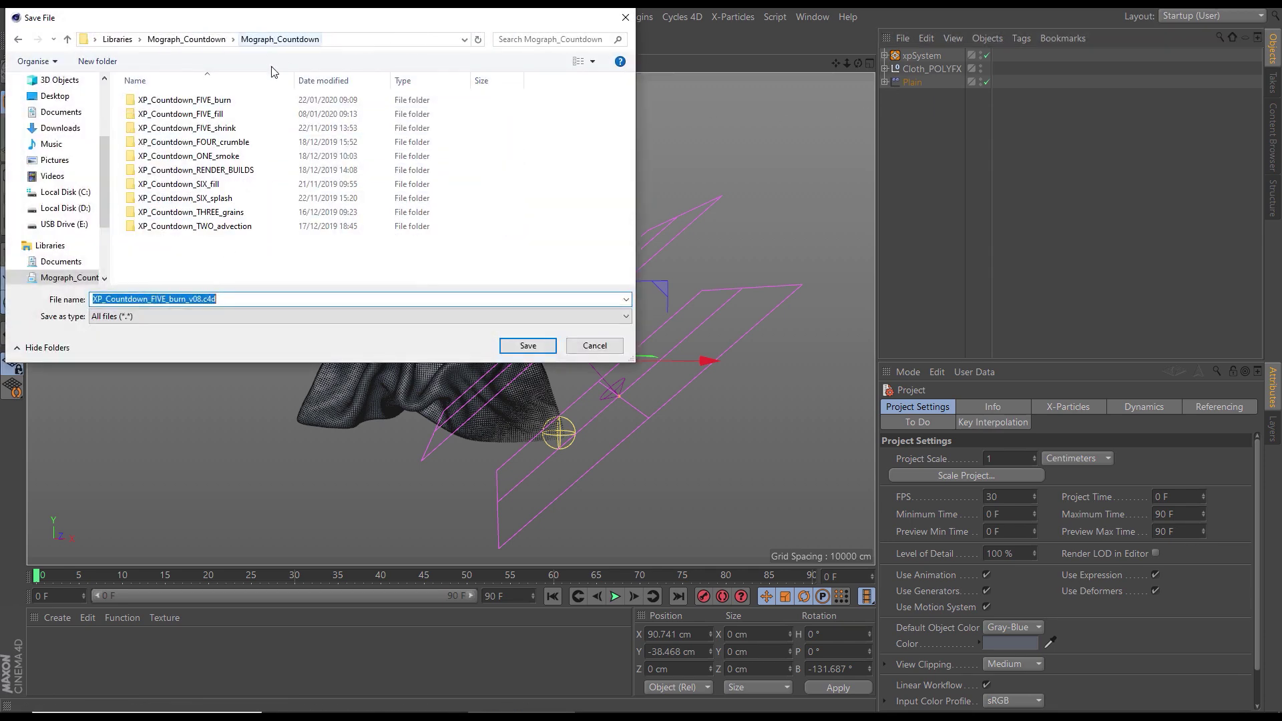
pyautogui.click(97, 62)
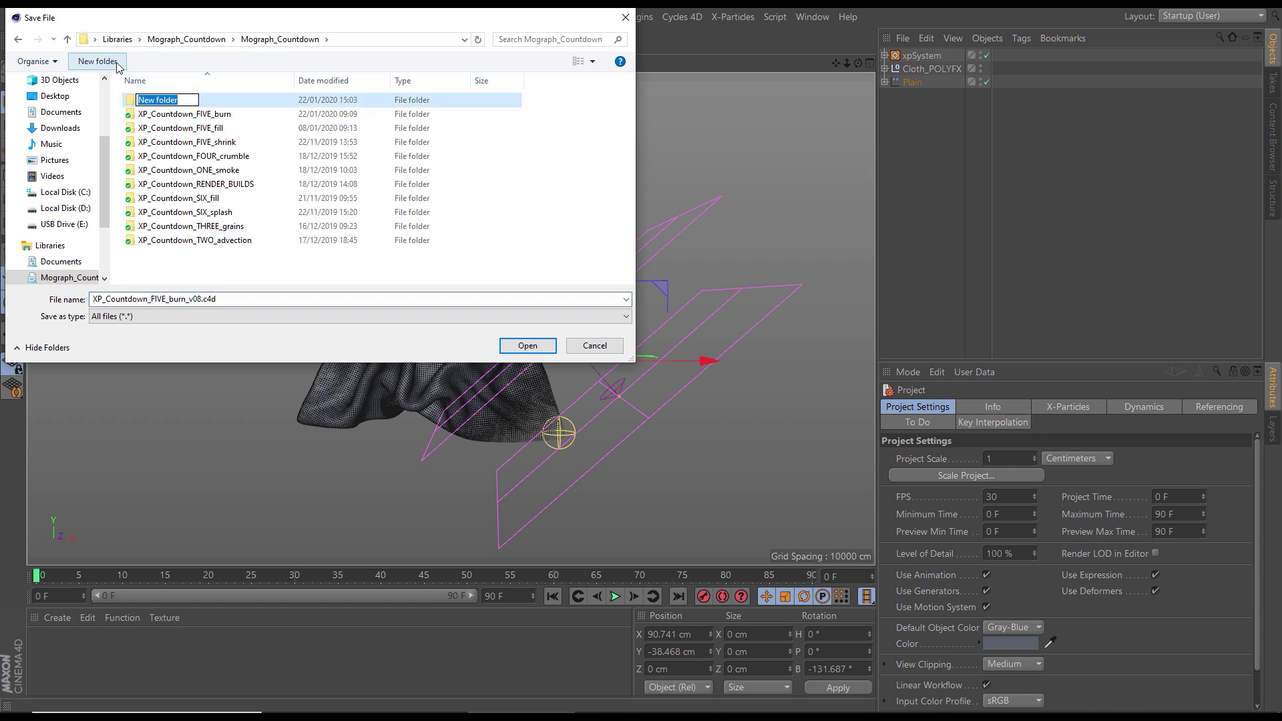
pyautogui.write('XP_Countdown_FIVE_burn_HQ')
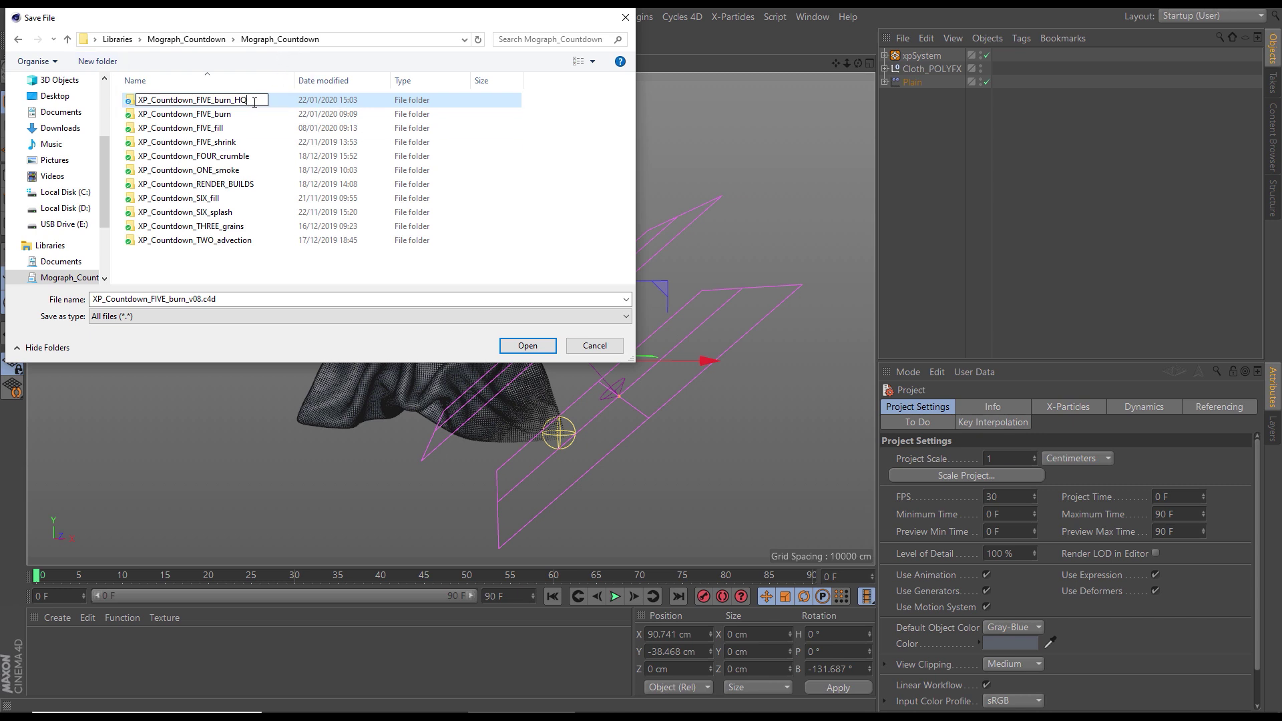
pyautogui.hotkey('ctrl', 'a')
pyautogui.hotkey('ctrl', 'c')
pyautogui.press('Return')
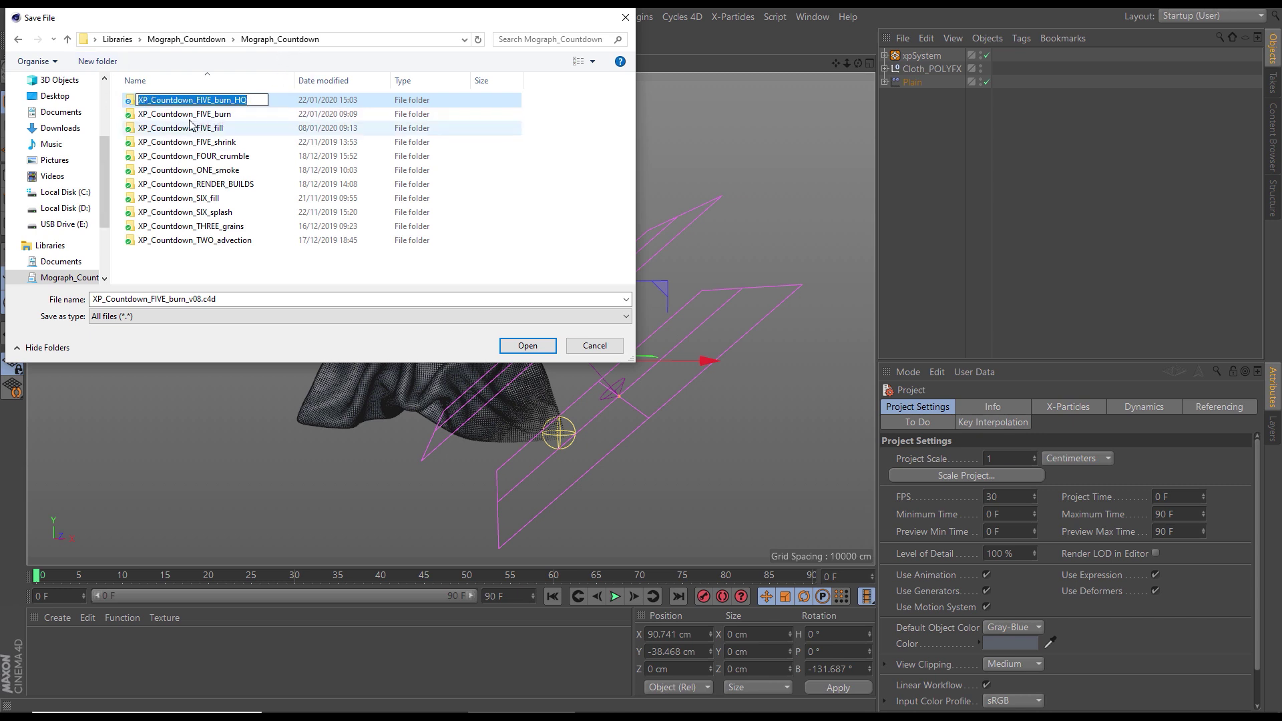
# Step: Create a Cache subfolder inside the XP_Countdown_FIVE_burn_HQ folder
pyautogui.doubleClick(227, 116)
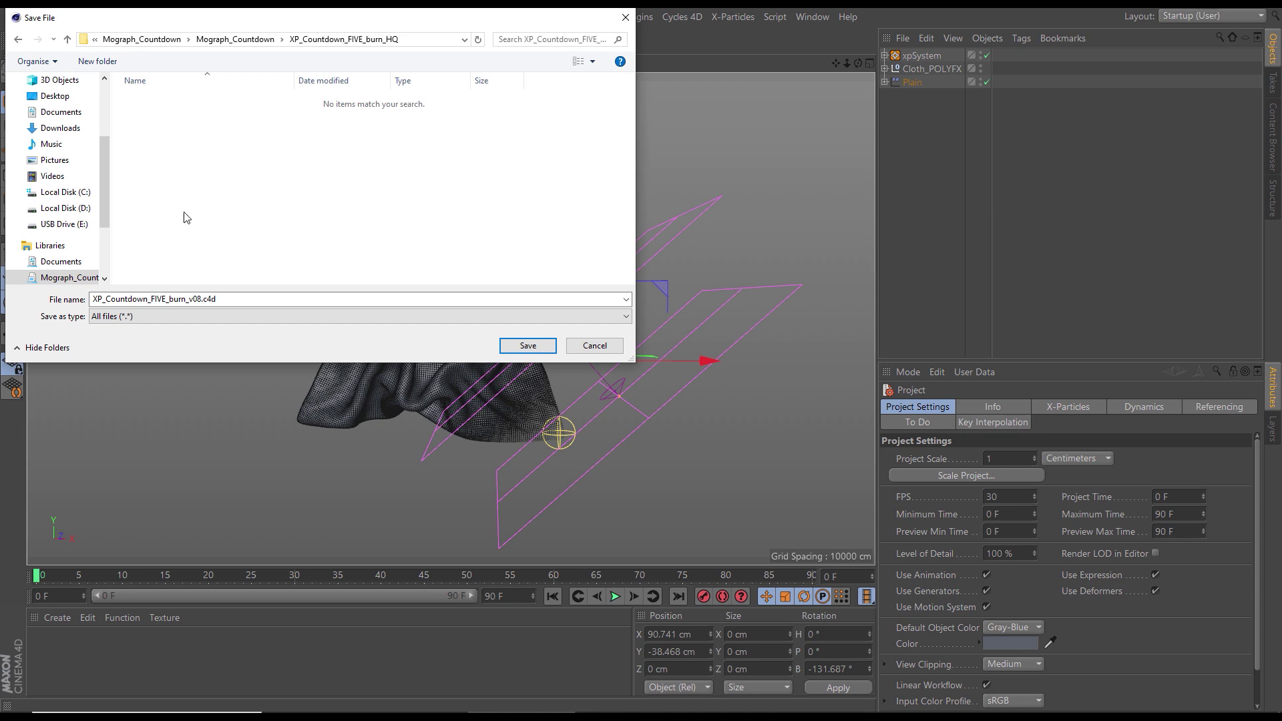
pyautogui.click(106, 62)
pyautogui.write('Cache')
pyautogui.press('Return')
# Step: Save the project in XP_Countdown_FIVE_burn_HQ, using the folder's name plus a "_v" version suffix as the file name
pyautogui.click(250, 299)
pyautogui.hotkey('ctrl', 'v')
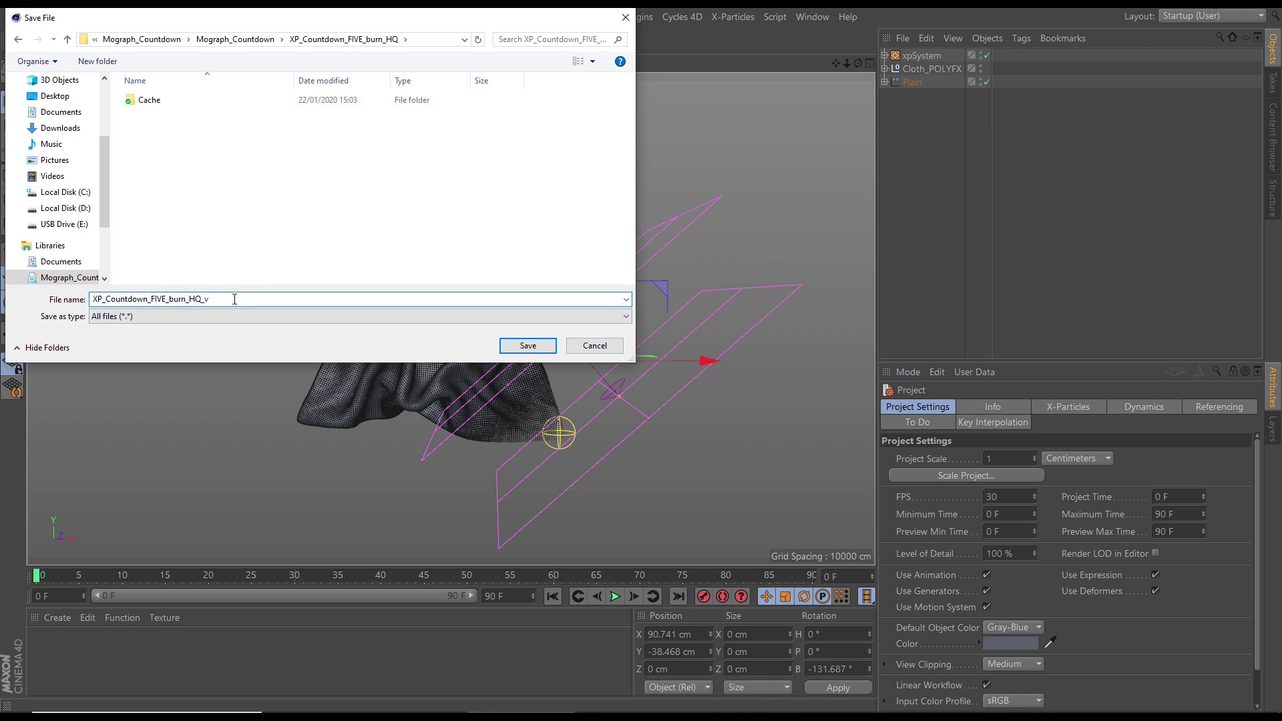
pyautogui.click(527, 346)
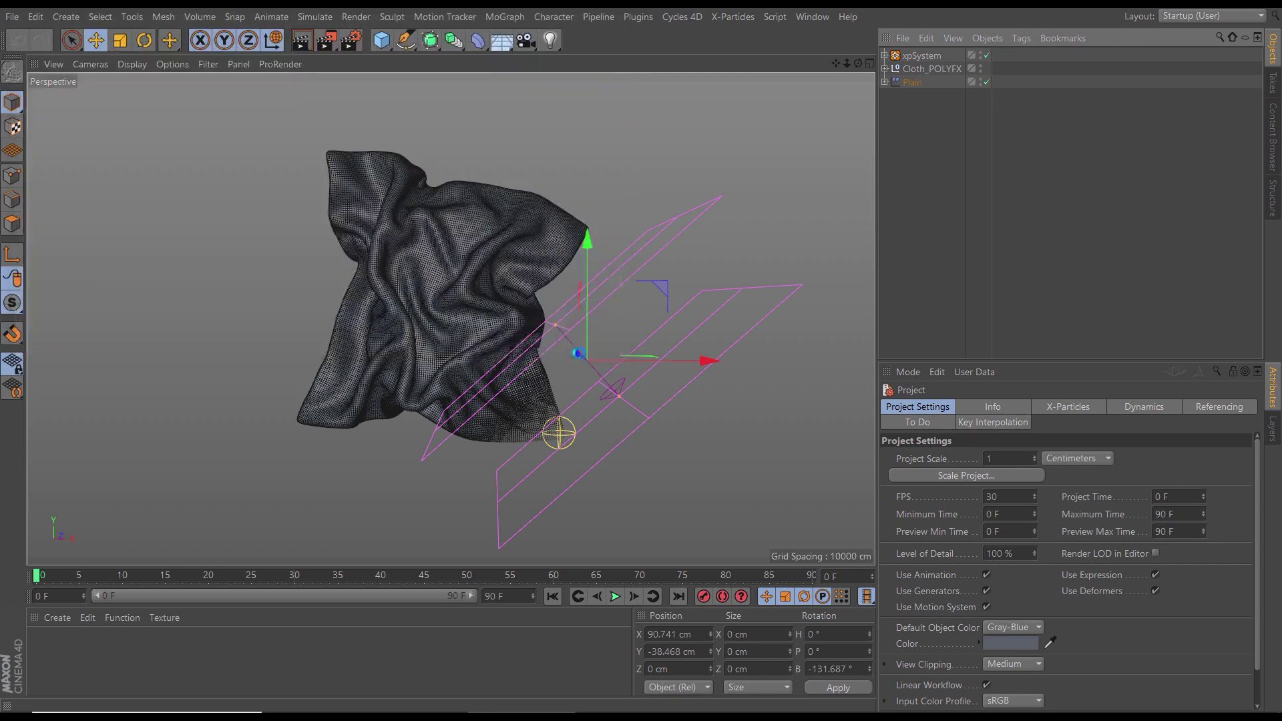
# Step: Enable xpExplosiaFX in the xpSystem and scrub the timeline to around frame 33 to preview the burning cloth
pyautogui.moveTo(58, 577)
pyautogui.mouseDown()
pyautogui.moveTo(587, 576)
pyautogui.moveTo(162, 576)
pyautogui.moveTo(479, 577)
pyautogui.moveTo(286, 577)
pyautogui.mouseUp()
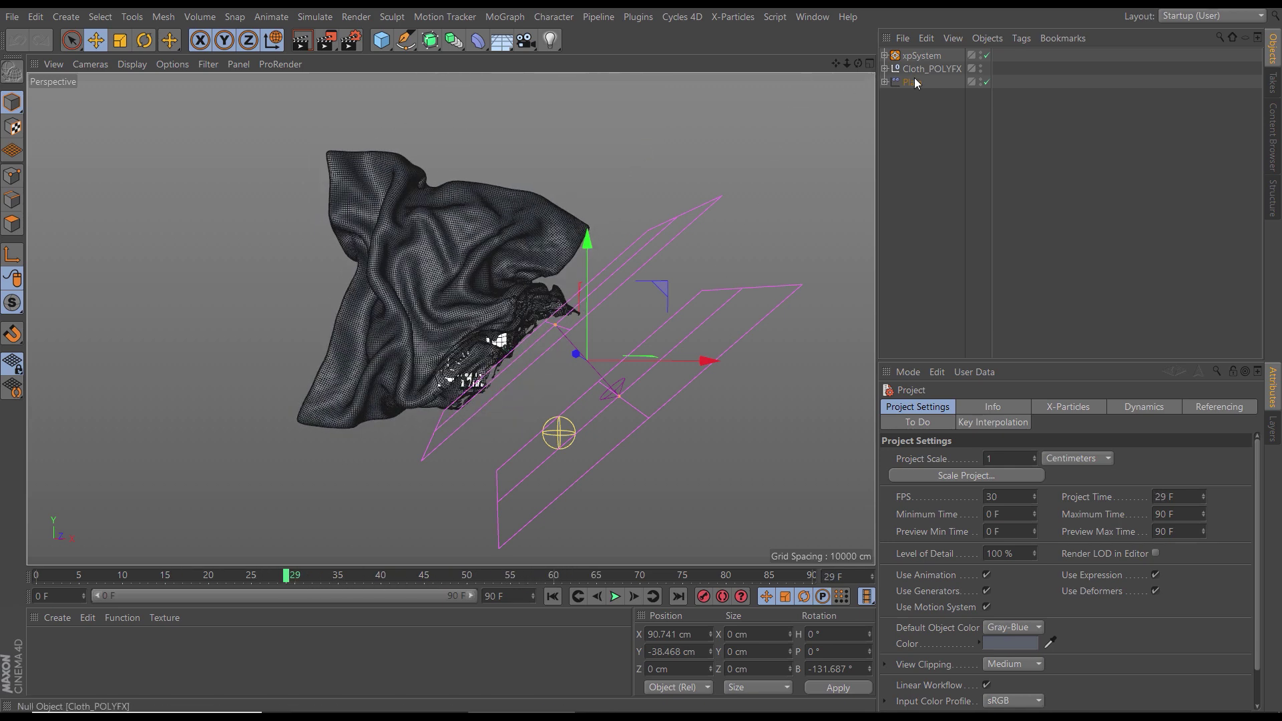
pyautogui.click(885, 55)
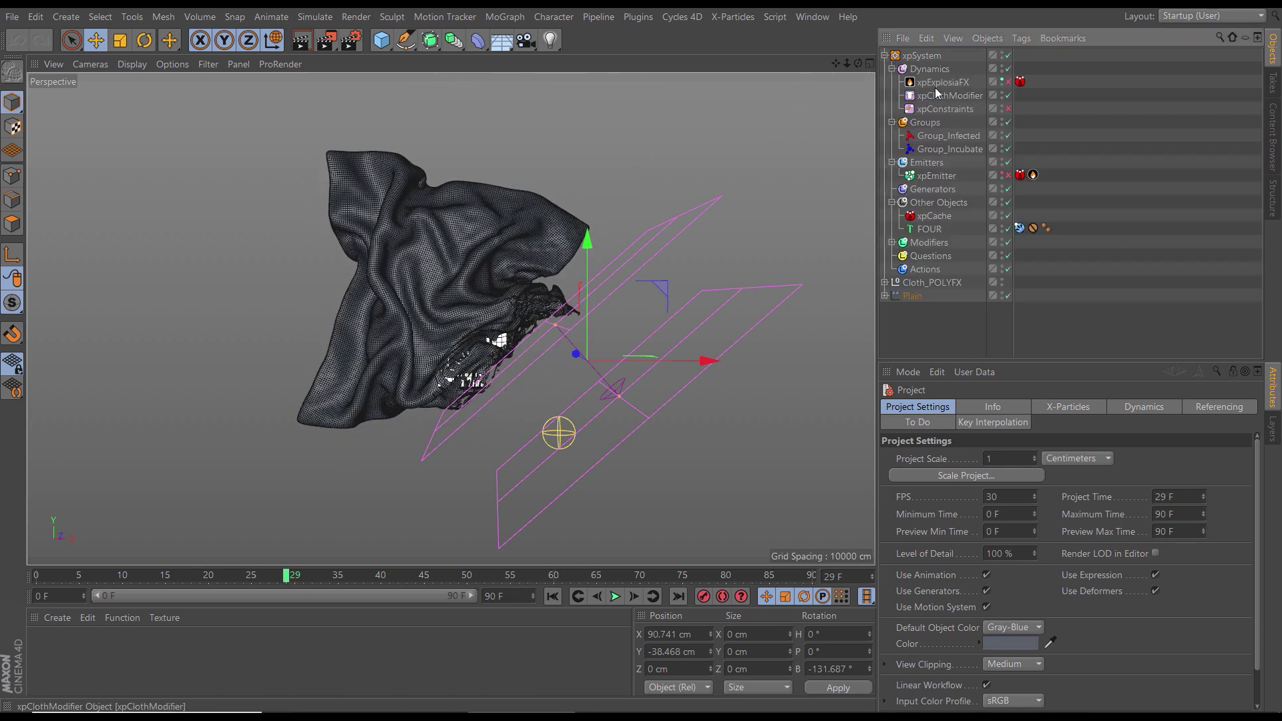
pyautogui.click(1008, 82)
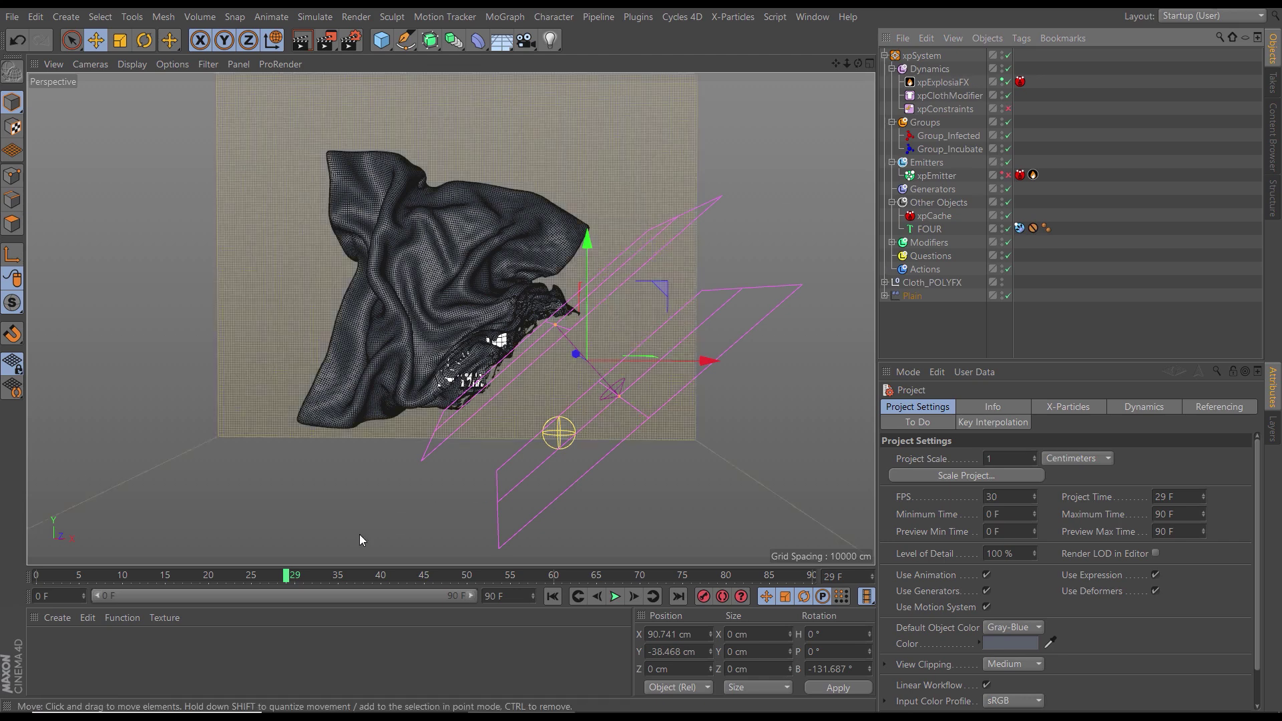
pyautogui.moveTo(368, 575); pyautogui.dragTo(332, 580)
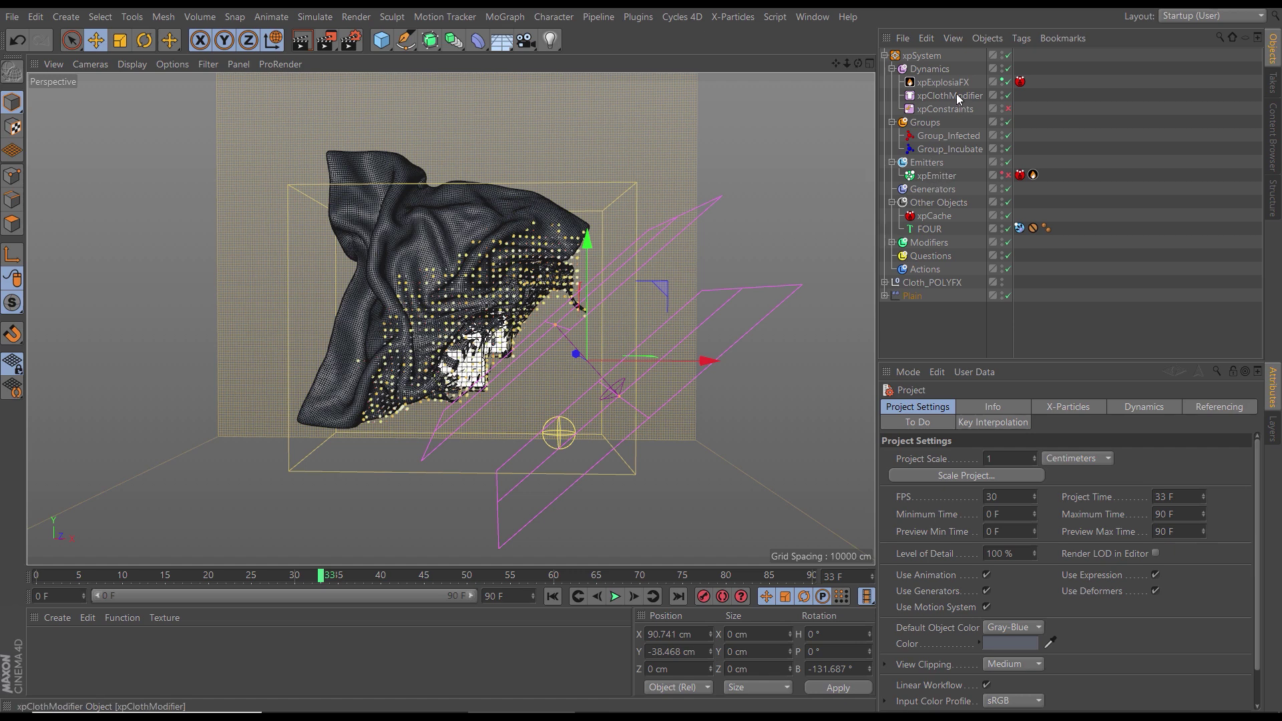
# Step: Return to frame 0, enable the xpEmitter and turn off its cache tag
pyautogui.click(943, 83)
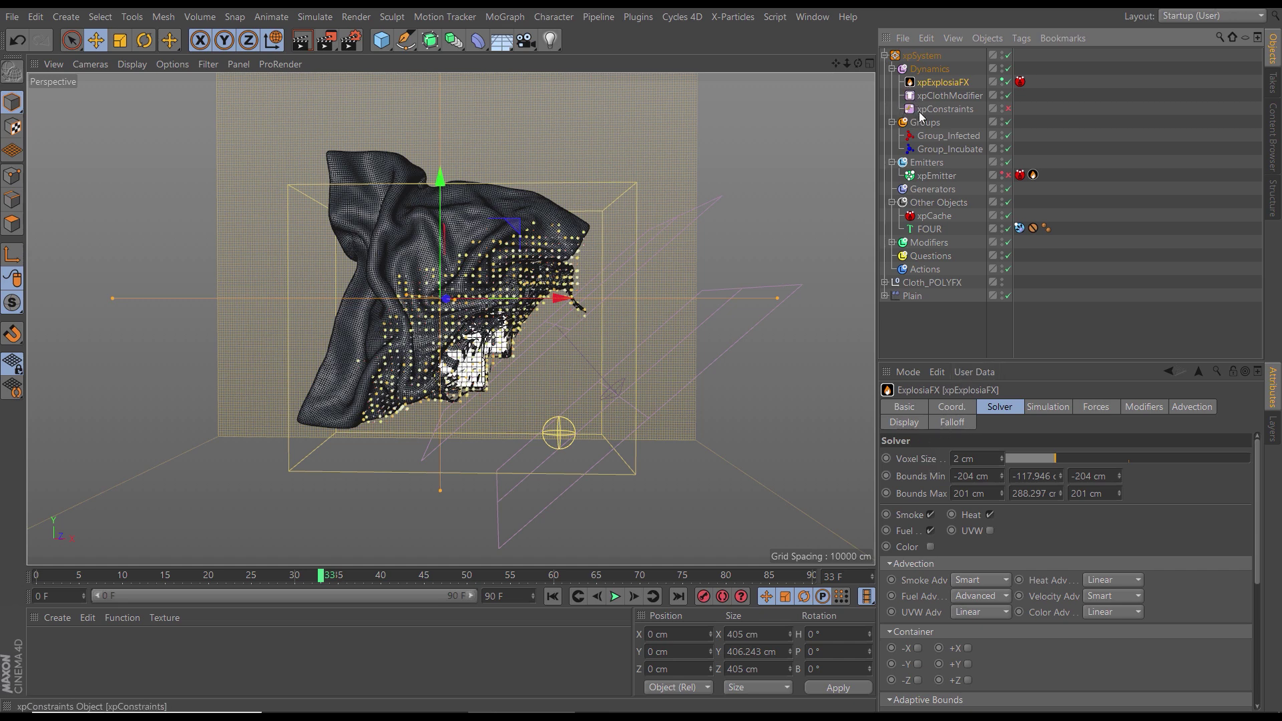
pyautogui.click(941, 178)
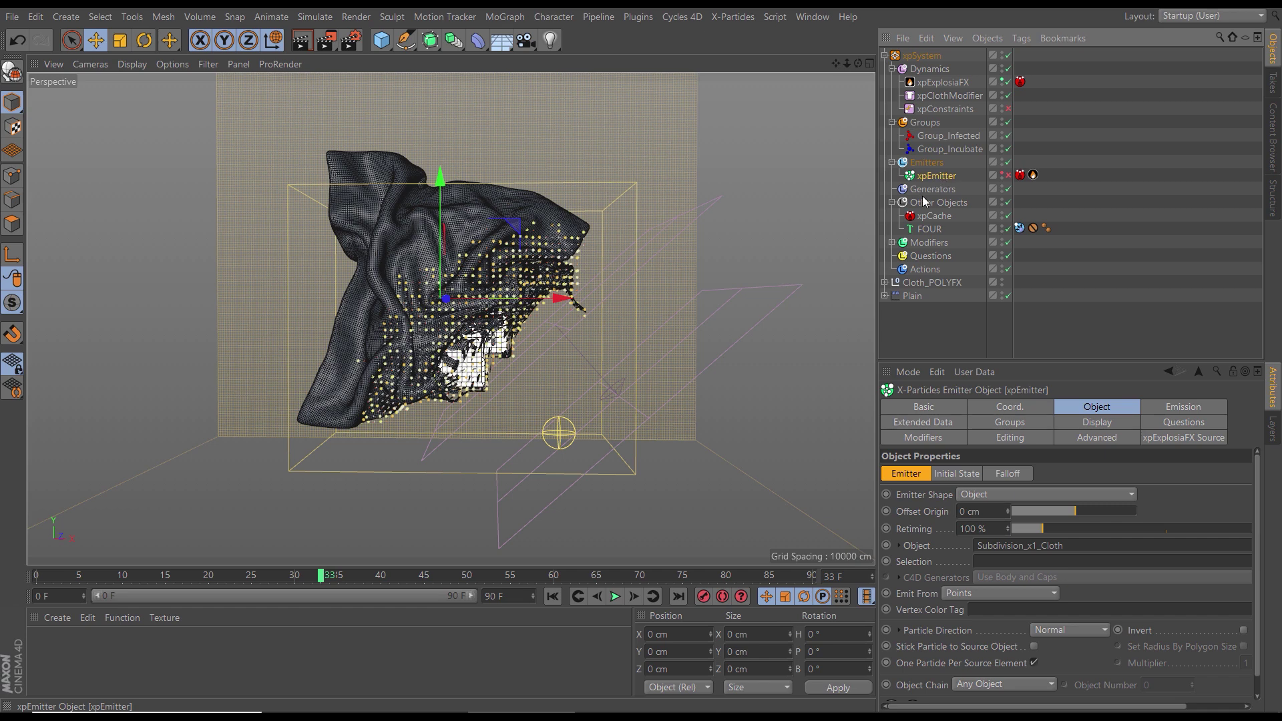
pyautogui.click(553, 596)
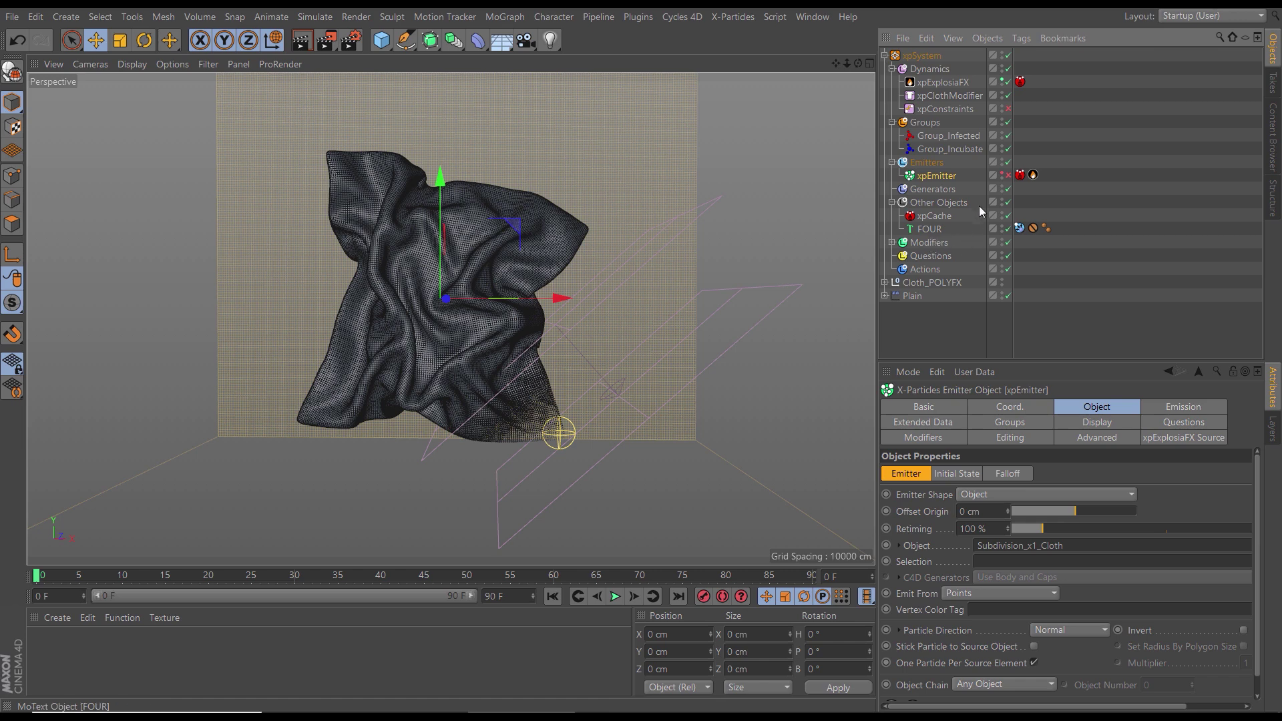
pyautogui.click(1008, 176)
pyautogui.click(1020, 175)
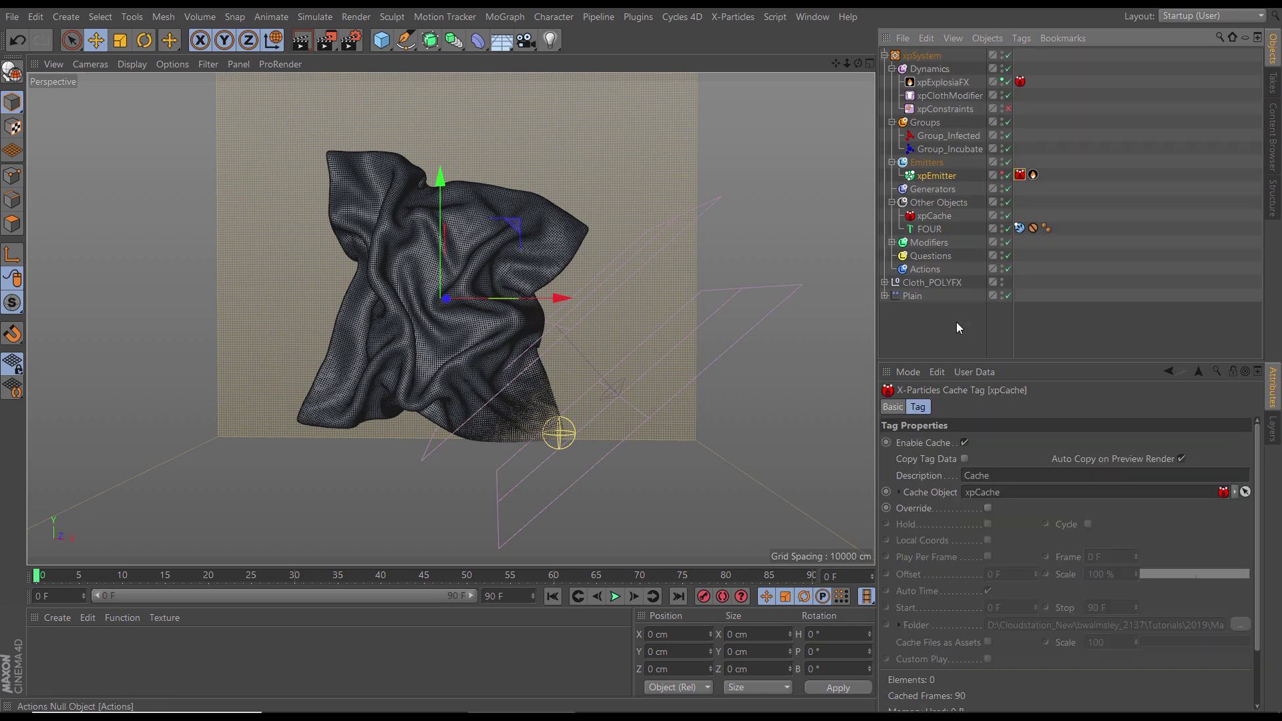
pyautogui.click(963, 442)
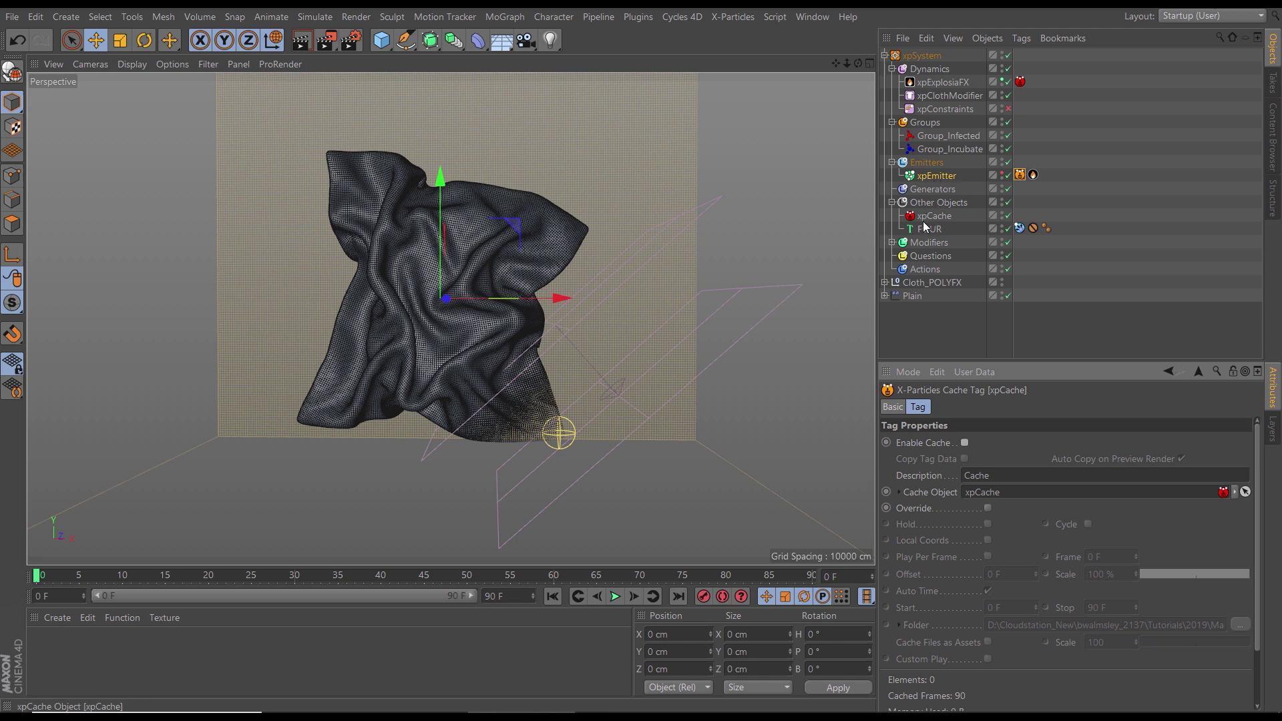
# Step: Add an xpSpawn modifier to the system's Modifiers folder and give it a new spawning emitter
pyautogui.click(892, 242)
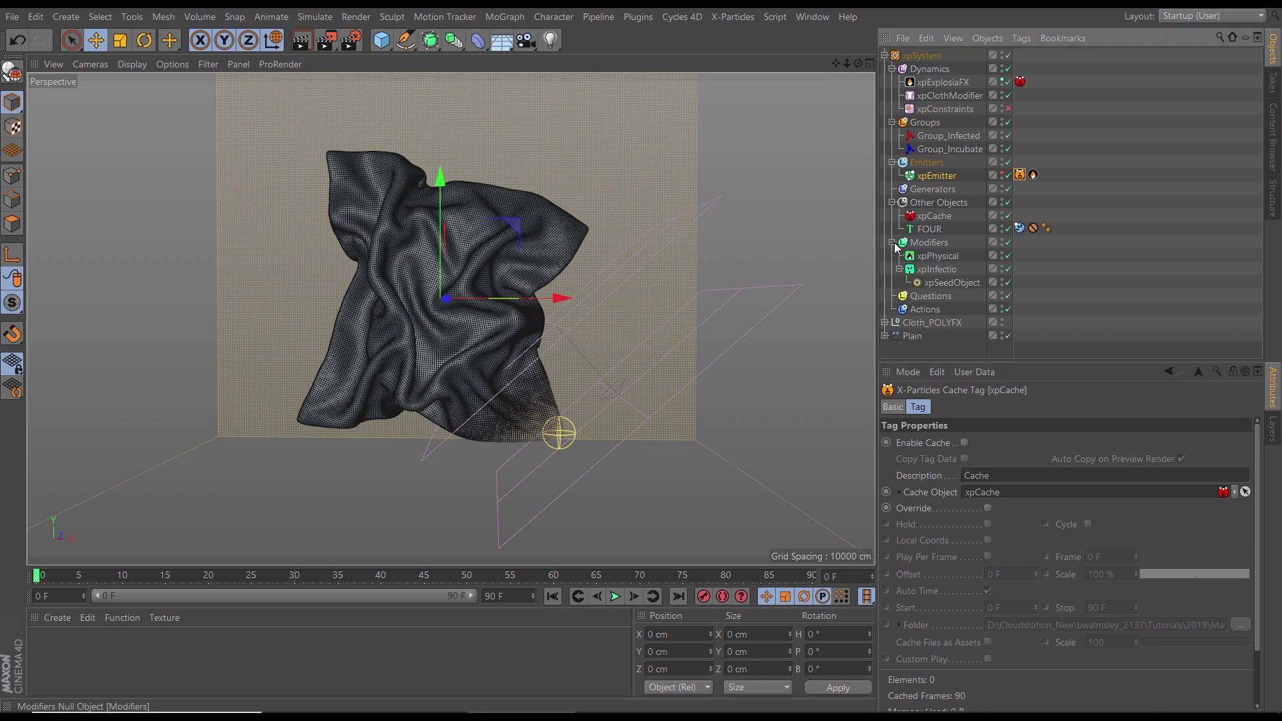
pyautogui.click(932, 243)
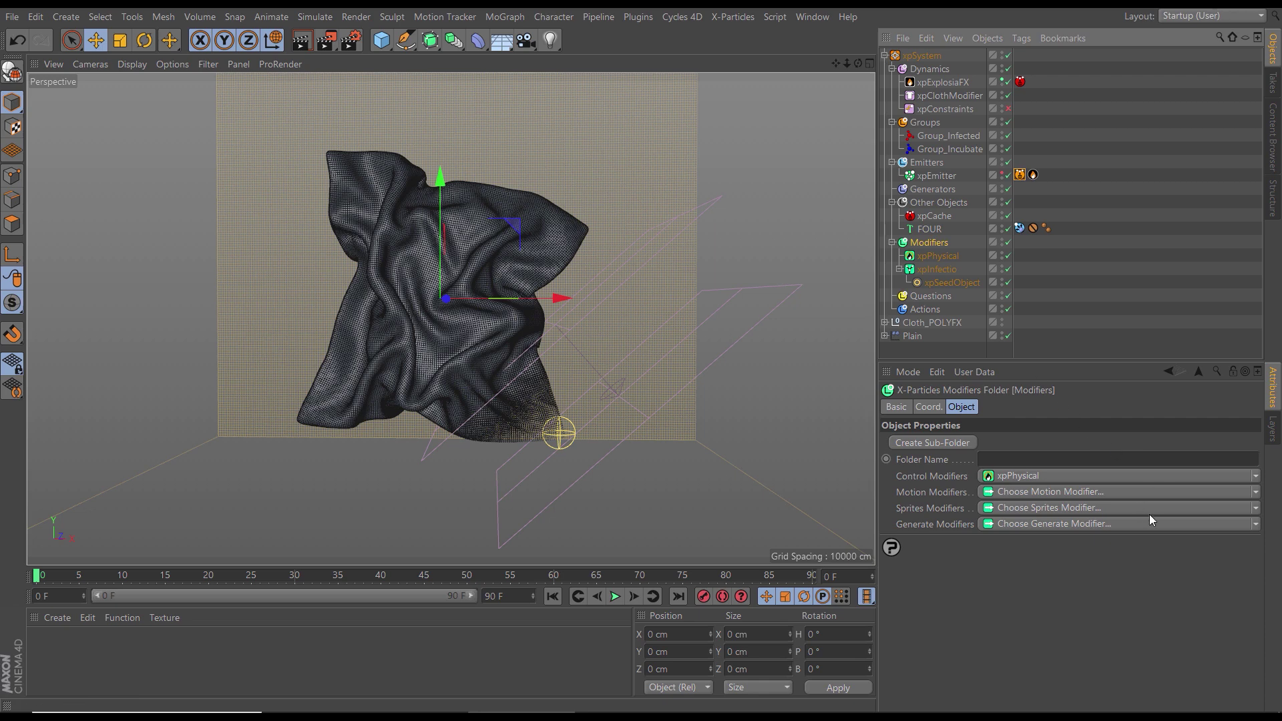
pyautogui.click(1256, 524)
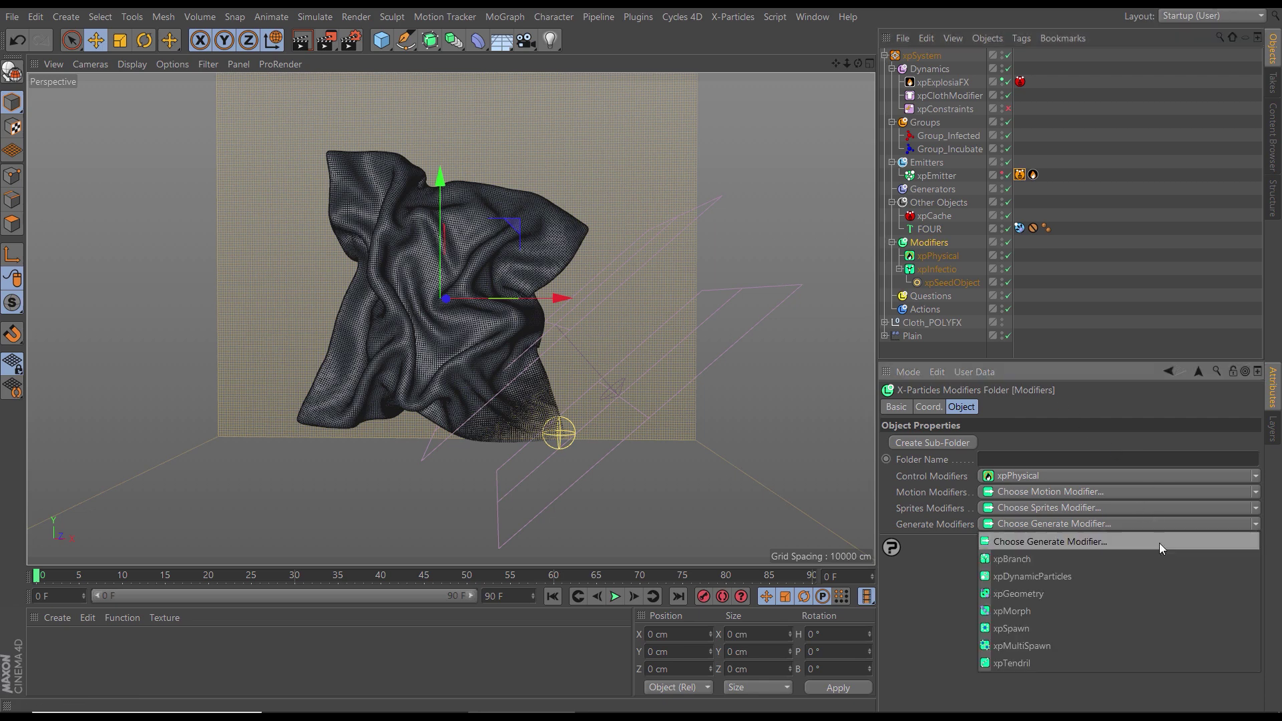
pyautogui.click(1015, 629)
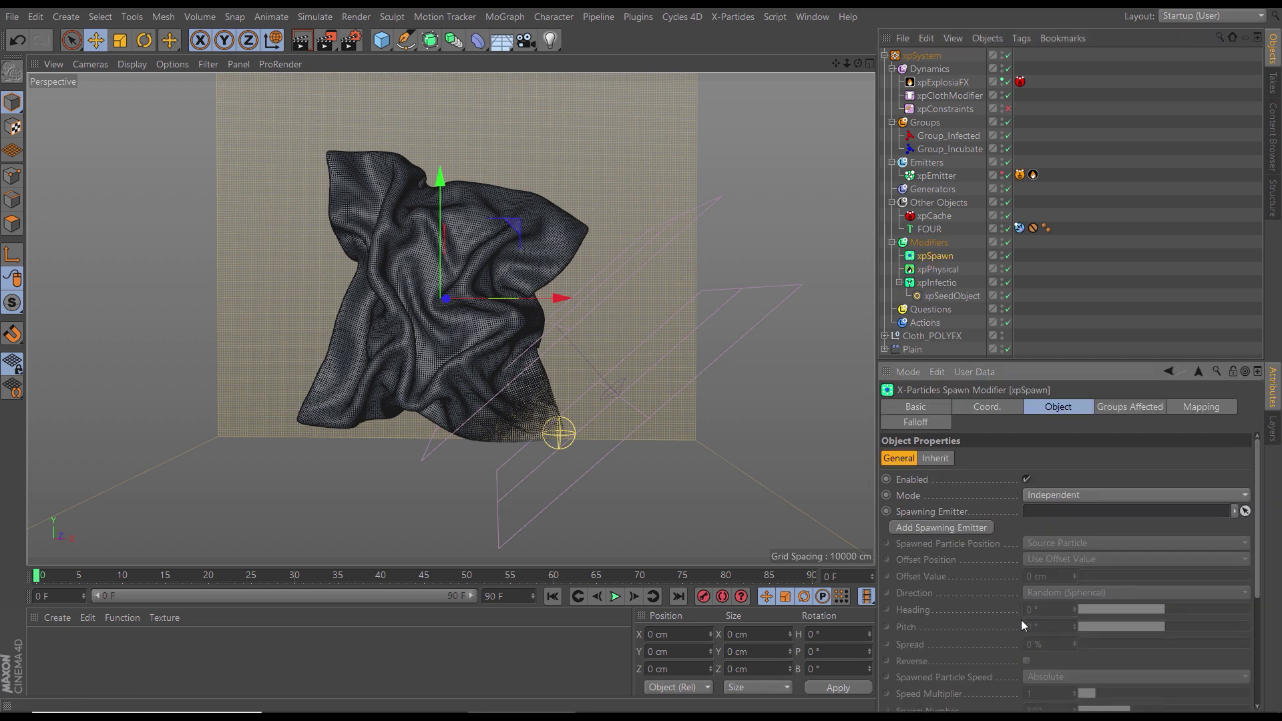
pyautogui.click(949, 261)
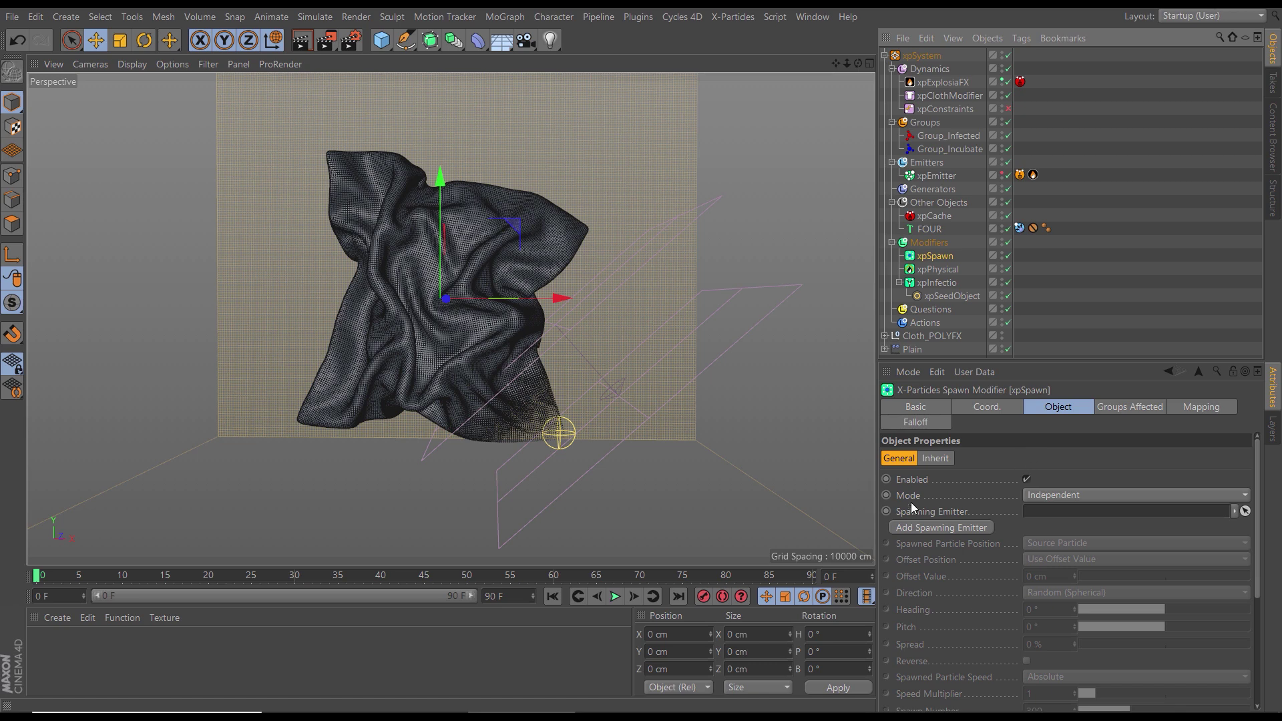
pyautogui.click(925, 527)
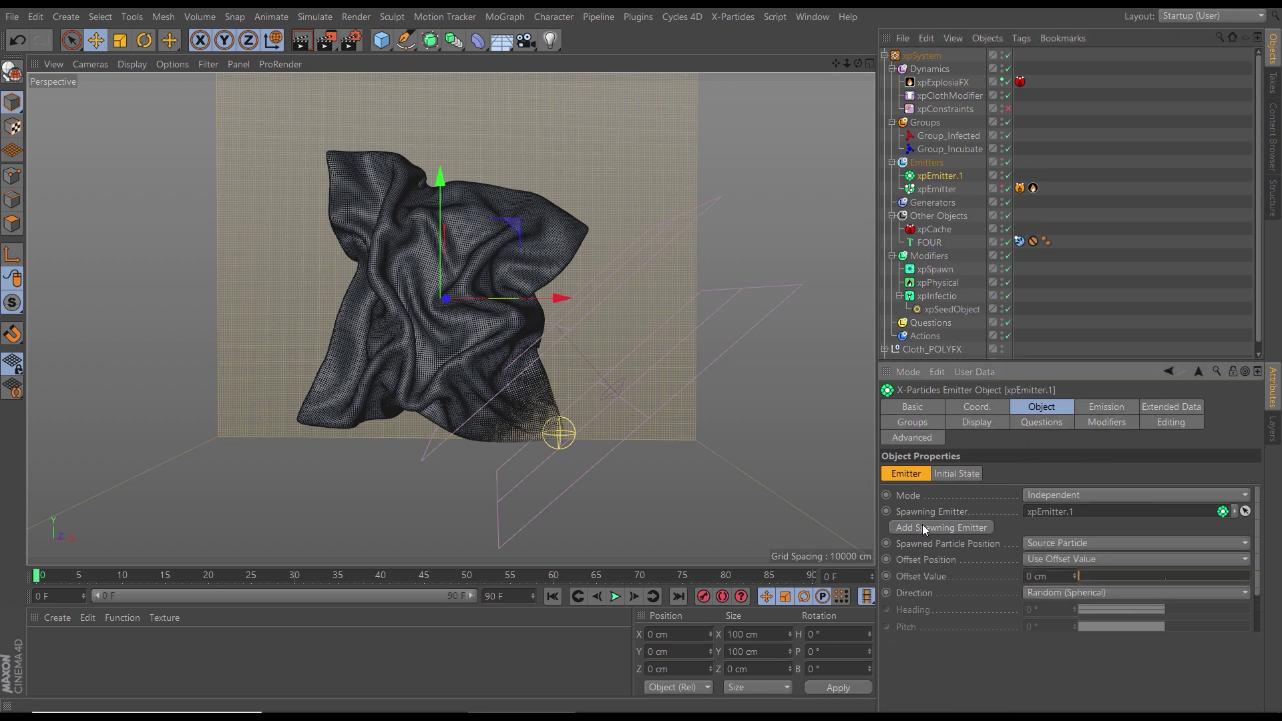
# Step: Rename the new spawning emitter as xpEmitter_Spawn
pyautogui.click(912, 407)
pyautogui.click(1000, 474)
pyautogui.press('Left')
pyautogui.press('Right')
pyautogui.press('Right')
pyautogui.press('Right')
pyautogui.press('Right')
pyautogui.press('Right')
pyautogui.press('Right')
pyautogui.press('Right')
pyautogui.press('Right')
pyautogui.press('Right')
pyautogui.press('Delete')
pyautogui.press('Delete')
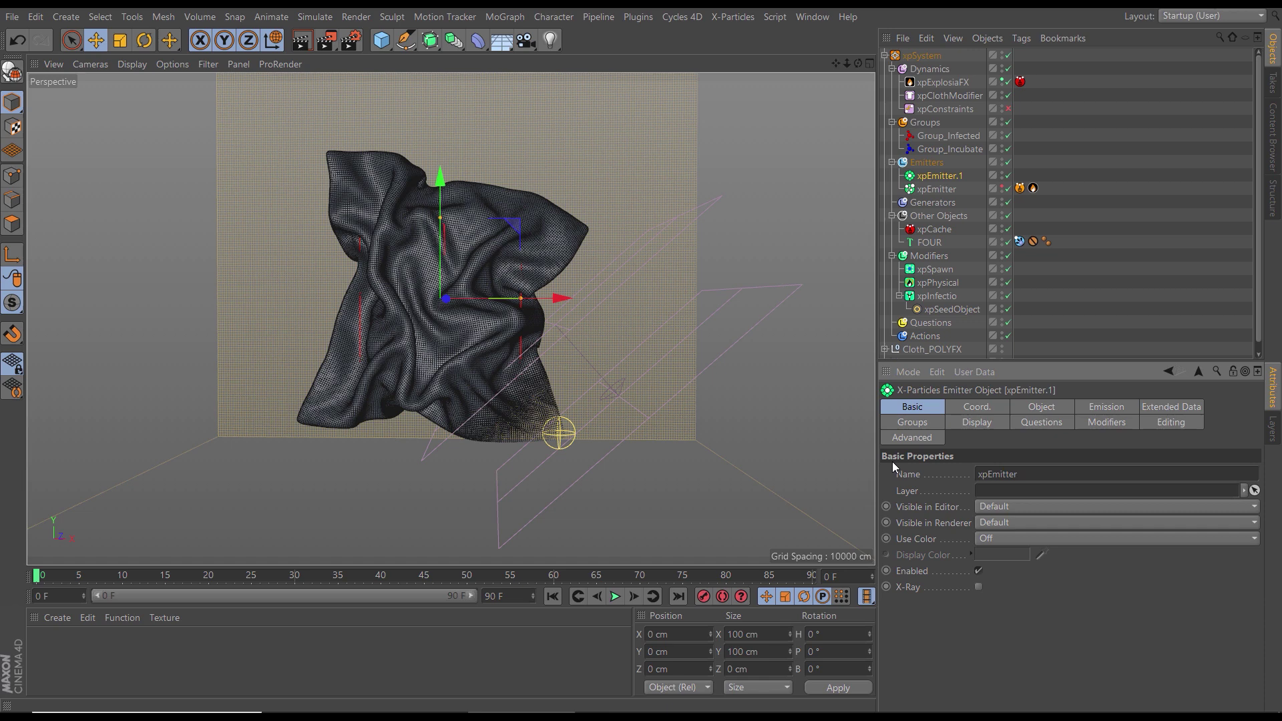
pyautogui.write('_Spawn')
pyautogui.press('Return')
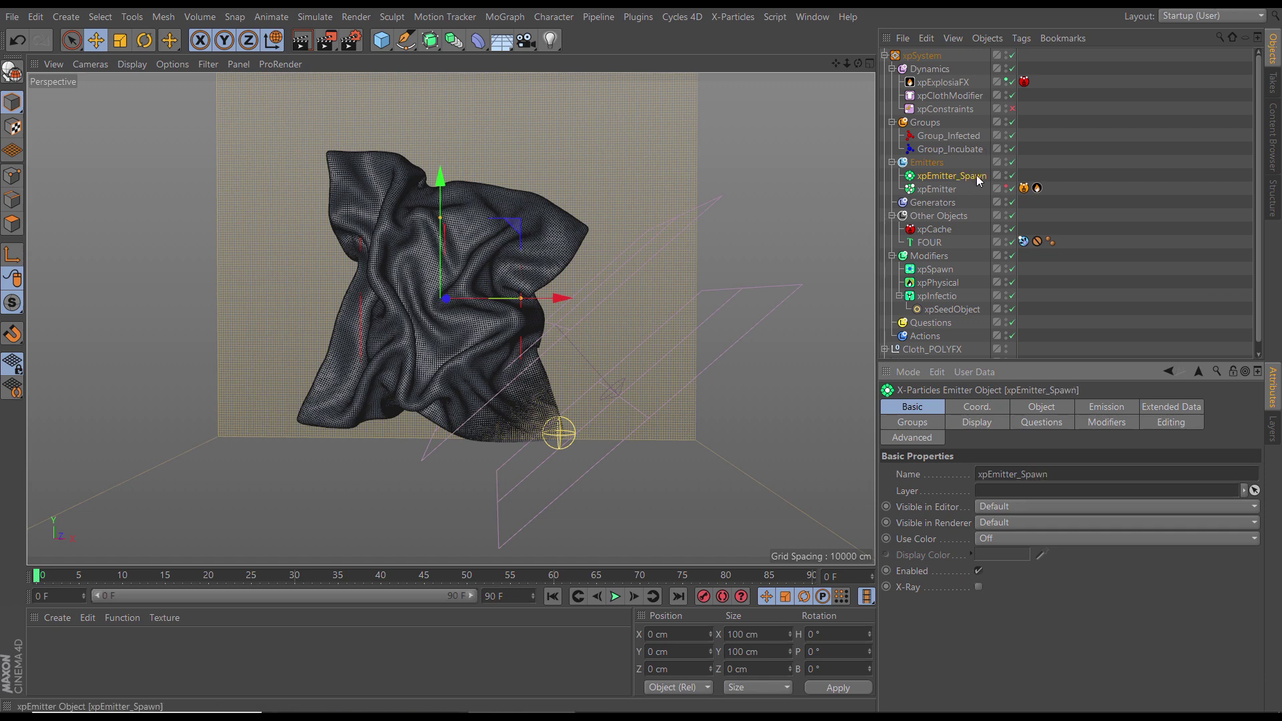
# Step: Check the xpSpawn modifier's object settings and set the emission speed of xpEmitter_Spawn to 0 cm
pyautogui.click(949, 273)
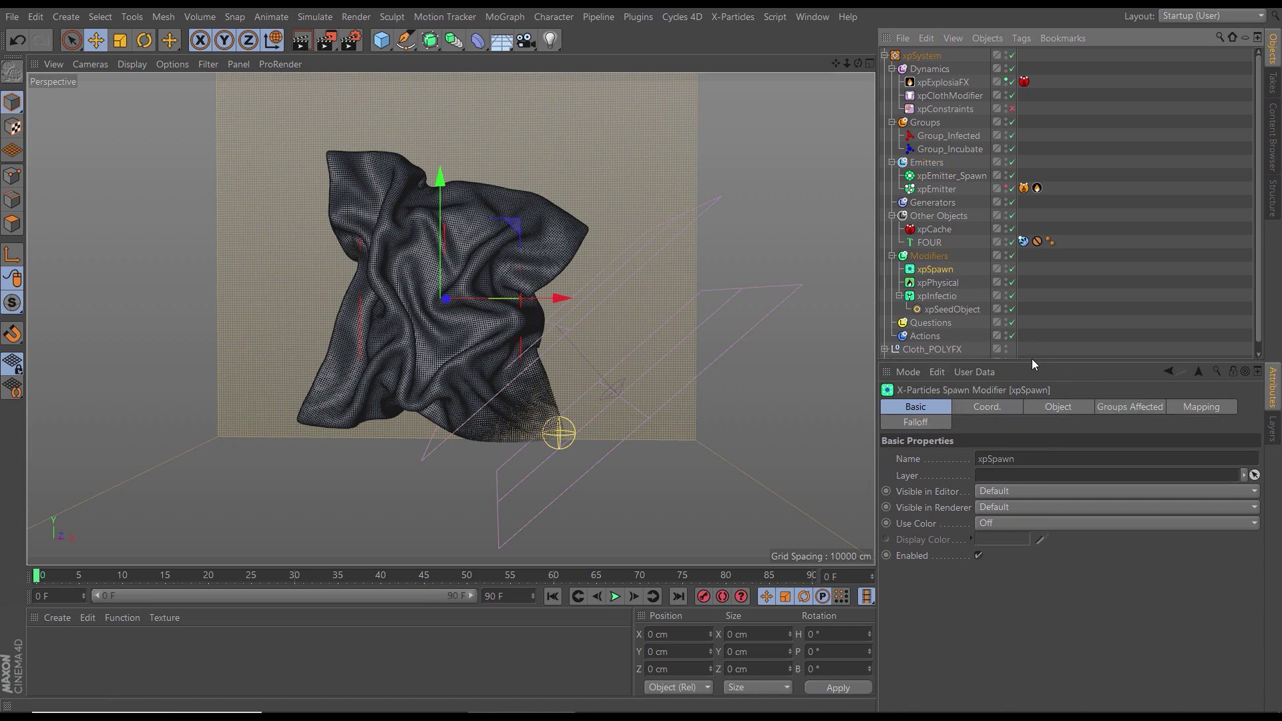
pyautogui.click(1037, 407)
pyautogui.moveTo(1040, 362); pyautogui.dragTo(1051, 293)
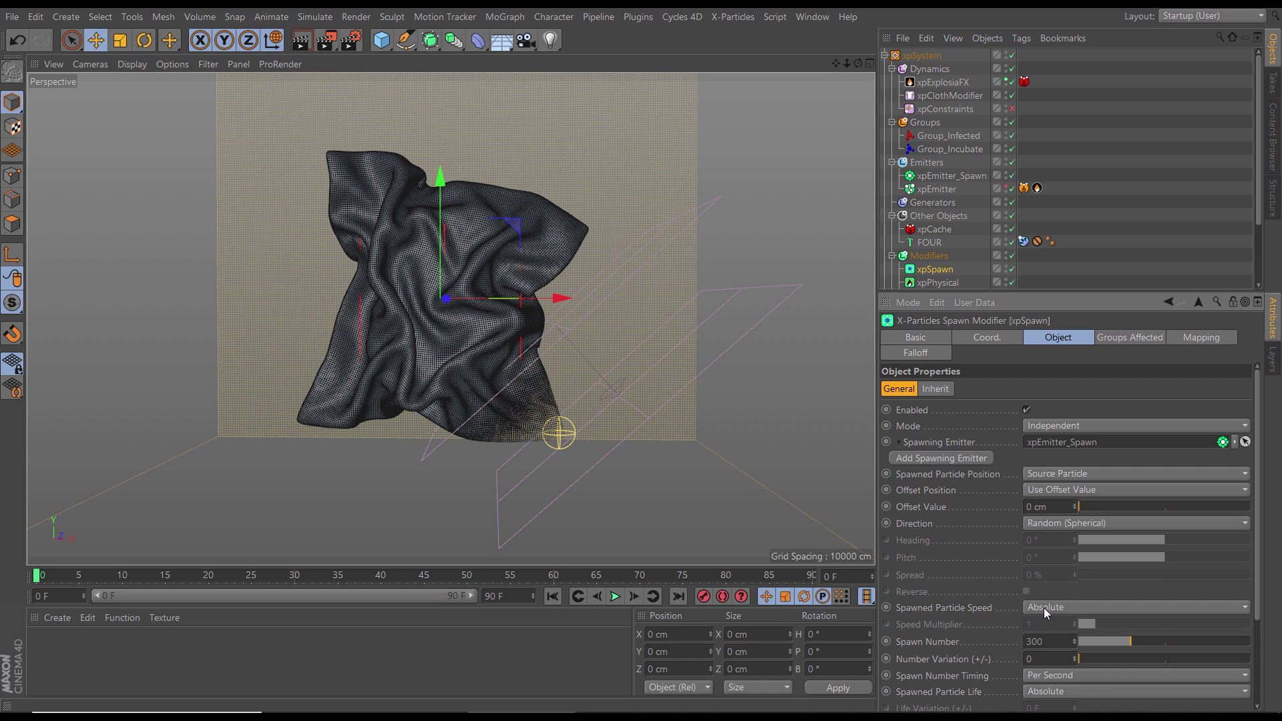
pyautogui.click(951, 178)
pyautogui.click(1099, 340)
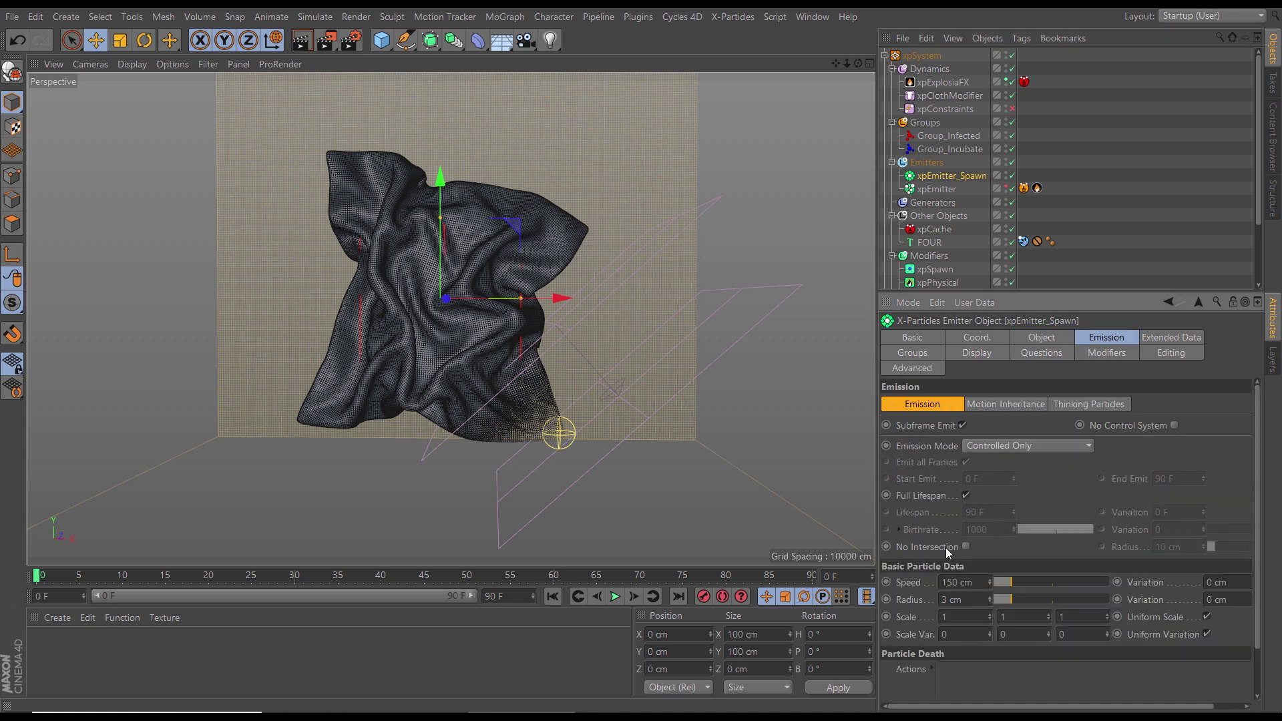
pyautogui.click(979, 584)
pyautogui.write('0')
pyautogui.press('Return')
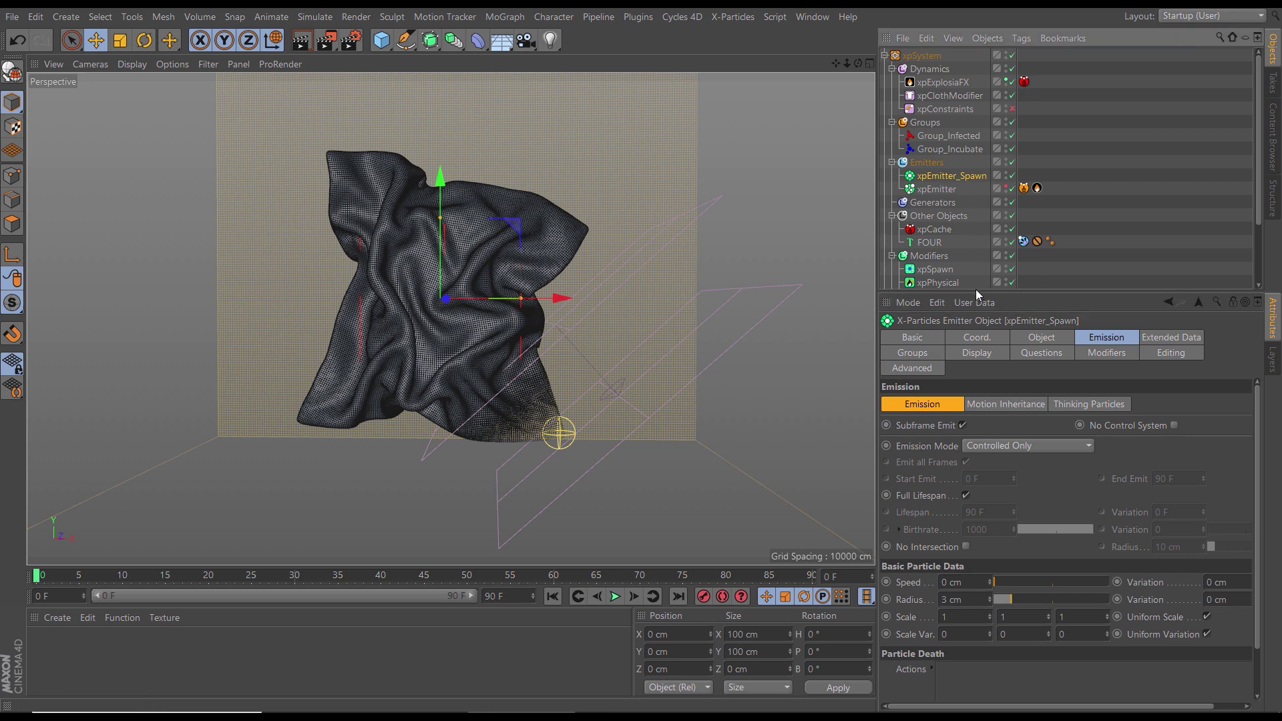
# Step: Add xpInfectio to the excluded particle modifiers of xpEmitter_Spawn
pyautogui.moveTo(976, 291); pyautogui.dragTo(966, 322)
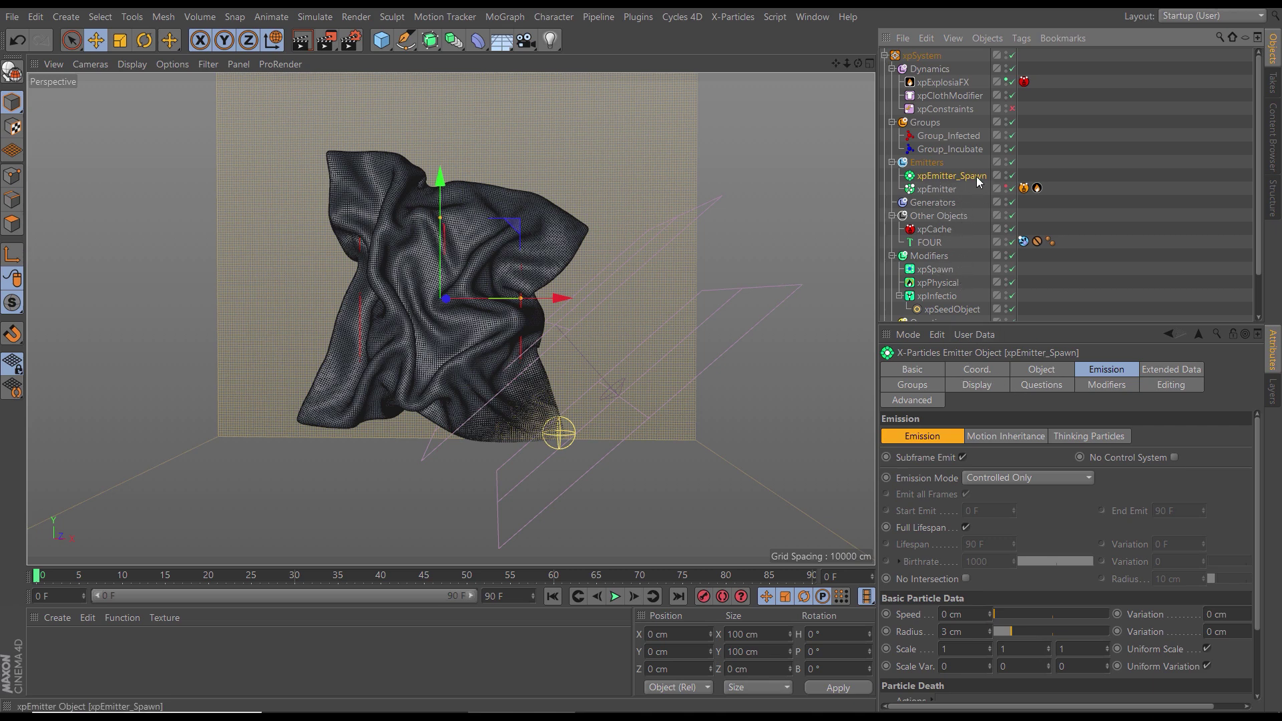
pyautogui.click(1092, 385)
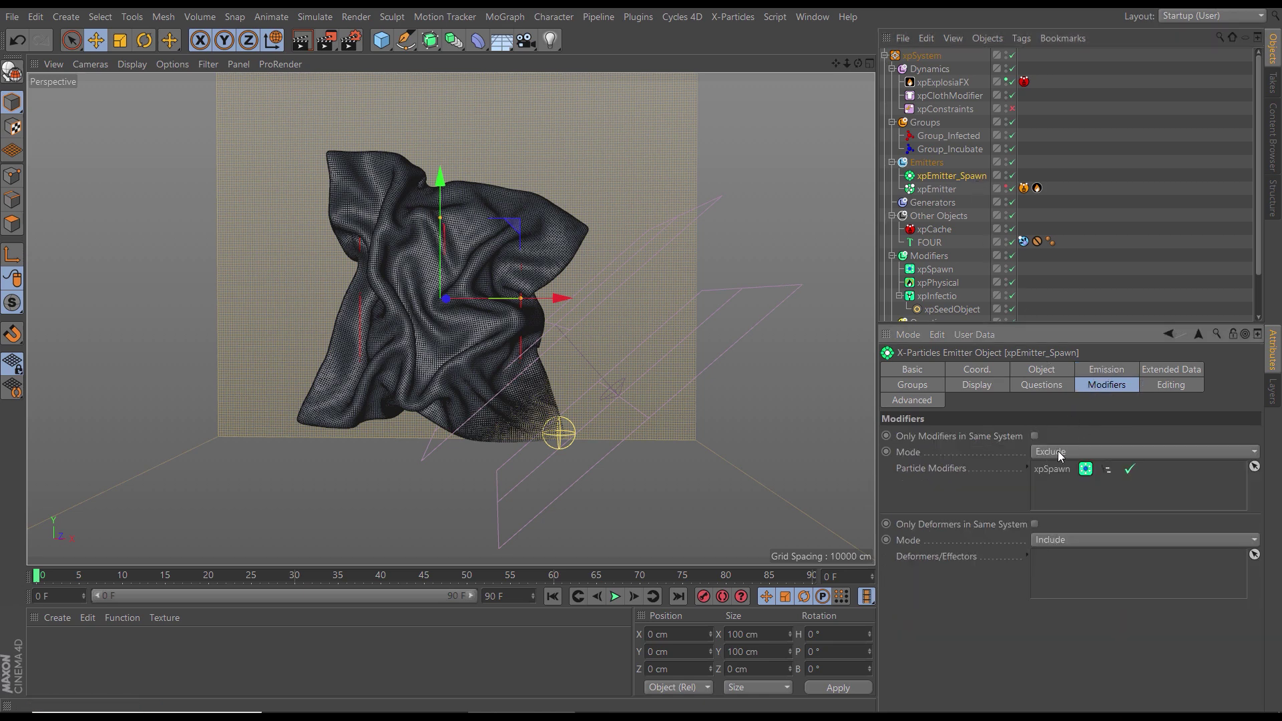
pyautogui.moveTo(940, 298); pyautogui.dragTo(1051, 485)
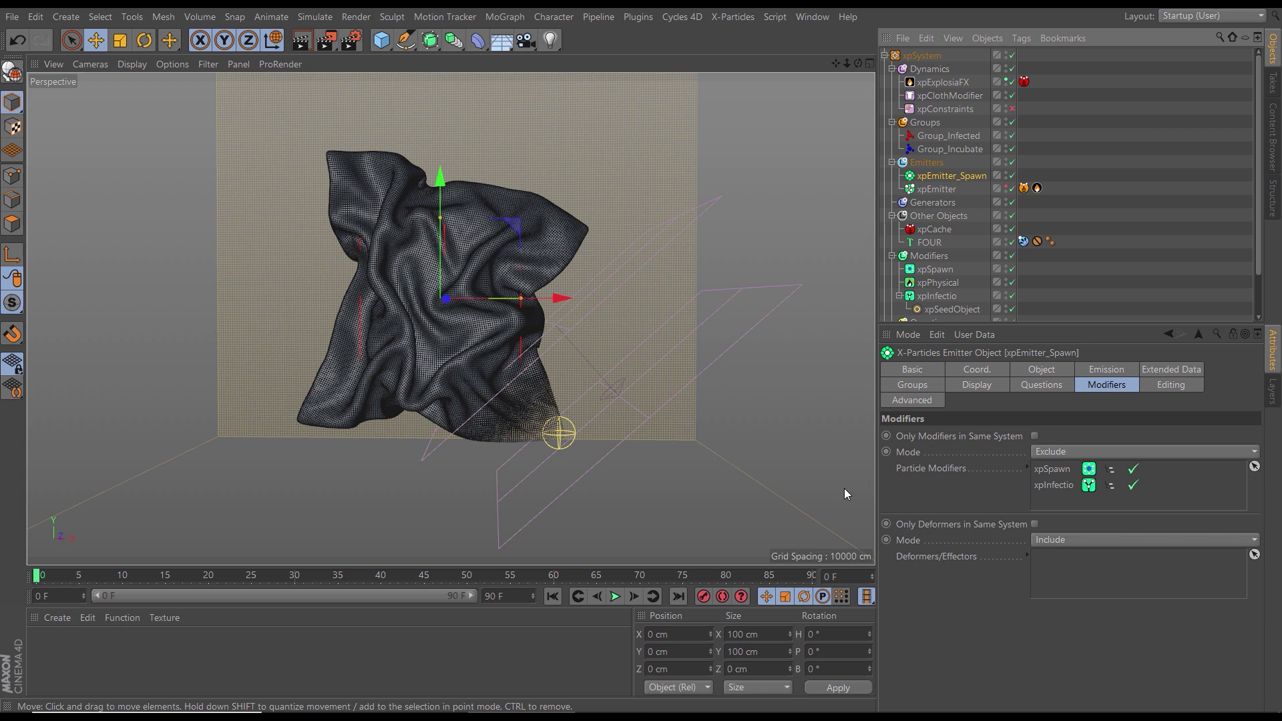
# Step: Remove Group_Infected and Group_Incubate from the groups affected by the xpPhysical modifier
pyautogui.click(945, 285)
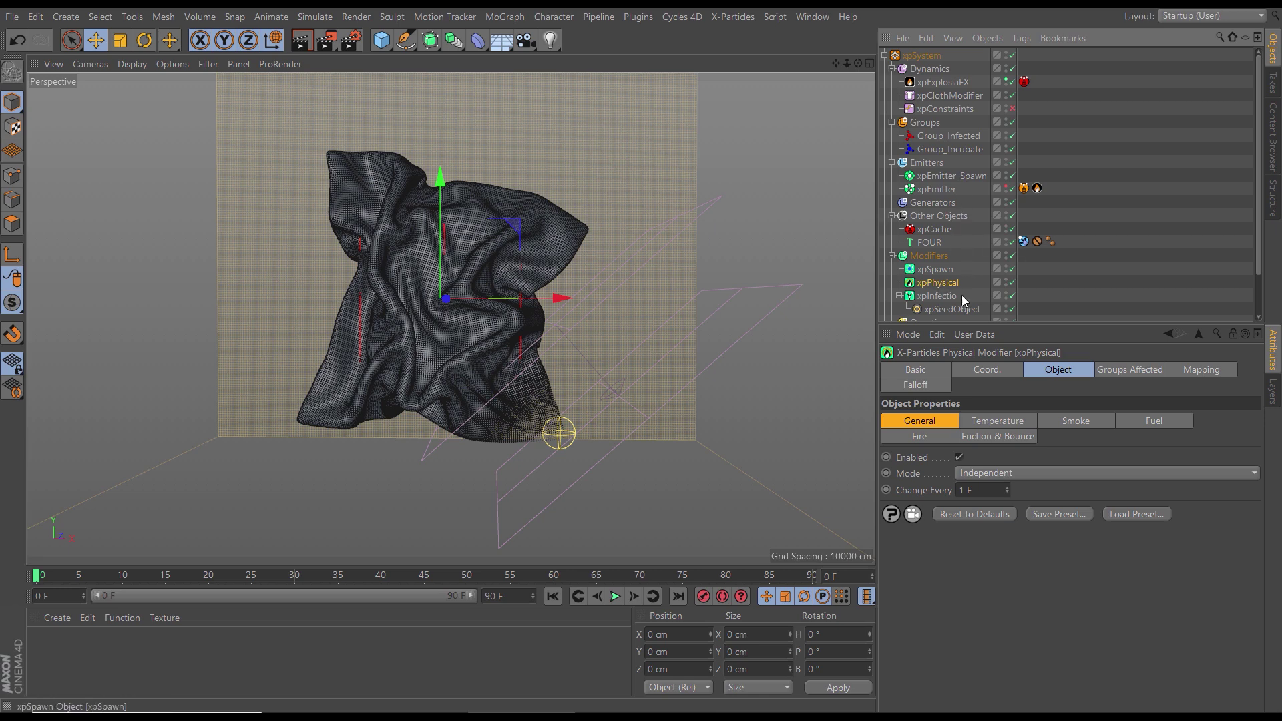
pyautogui.click(1117, 368)
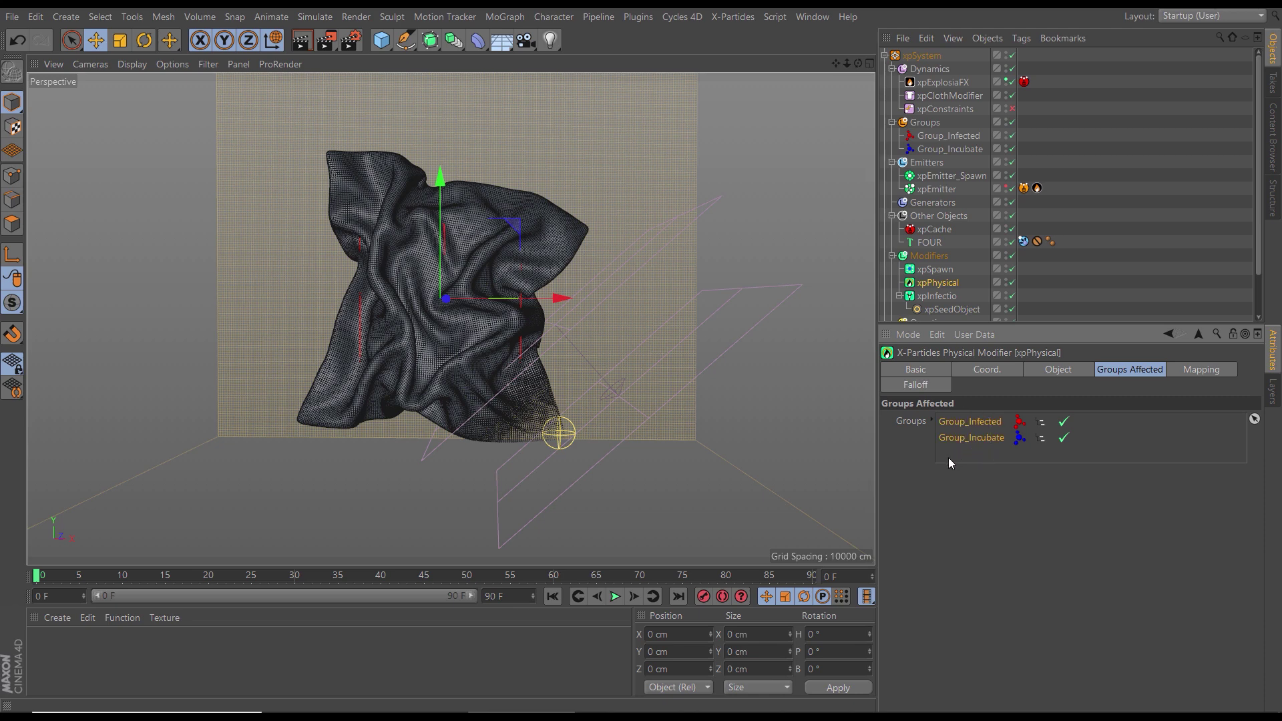
pyautogui.hotkey('ctrl', 'z')
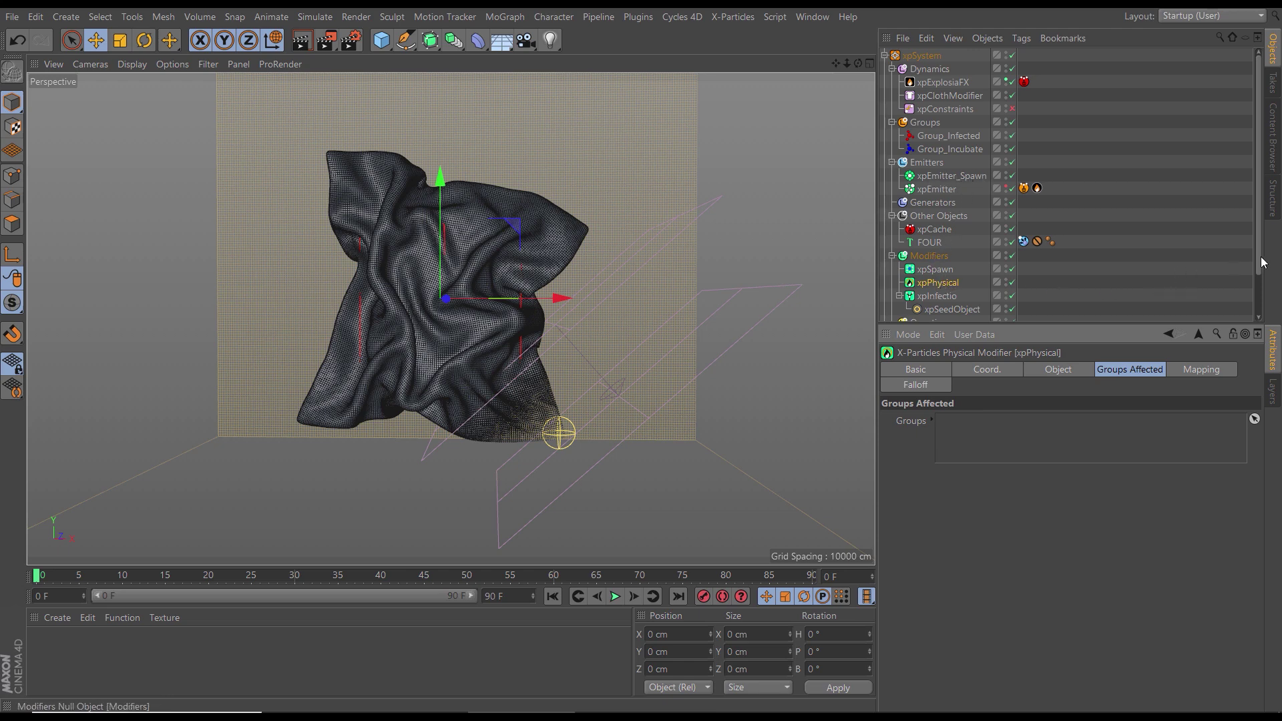
# Step: Change the particle display color of xpEmitter_Spawn to blue
pyautogui.moveTo(1258, 256)
pyautogui.mouseDown()
pyautogui.moveTo(1249, 299)
pyautogui.moveTo(1260, 261)
pyautogui.moveTo(1248, 254)
pyautogui.mouseUp()
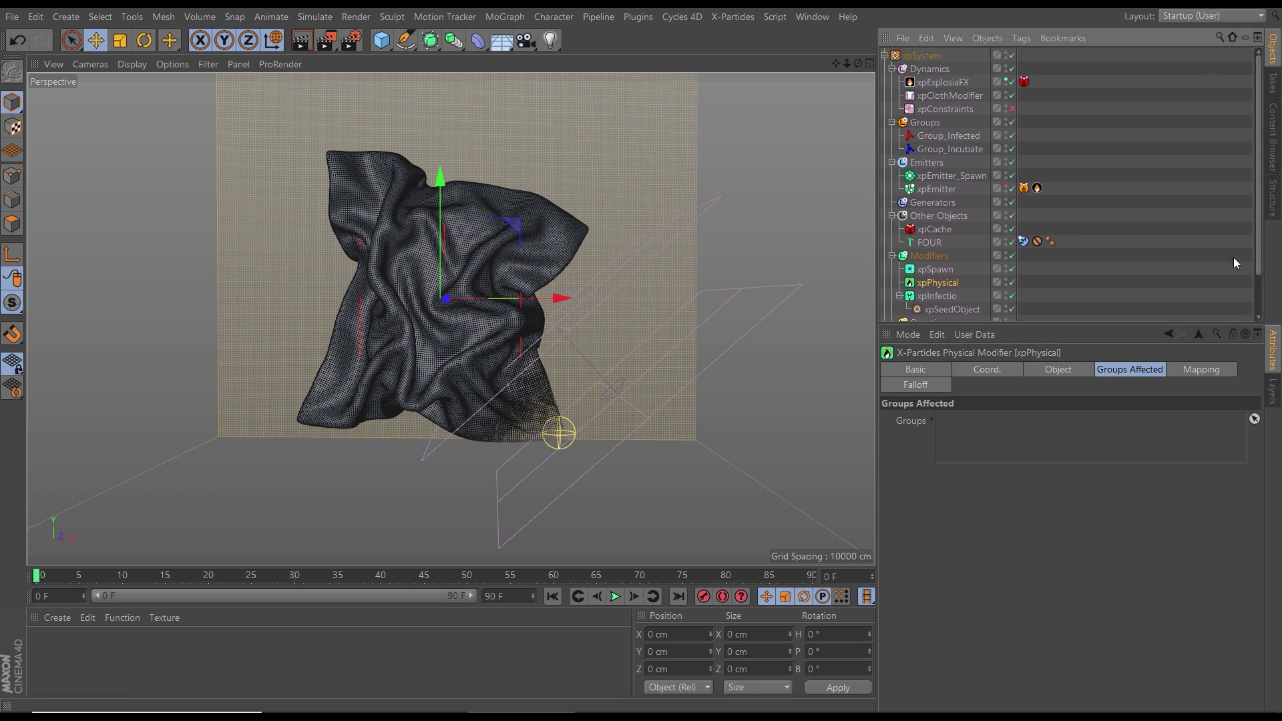
pyautogui.click(952, 176)
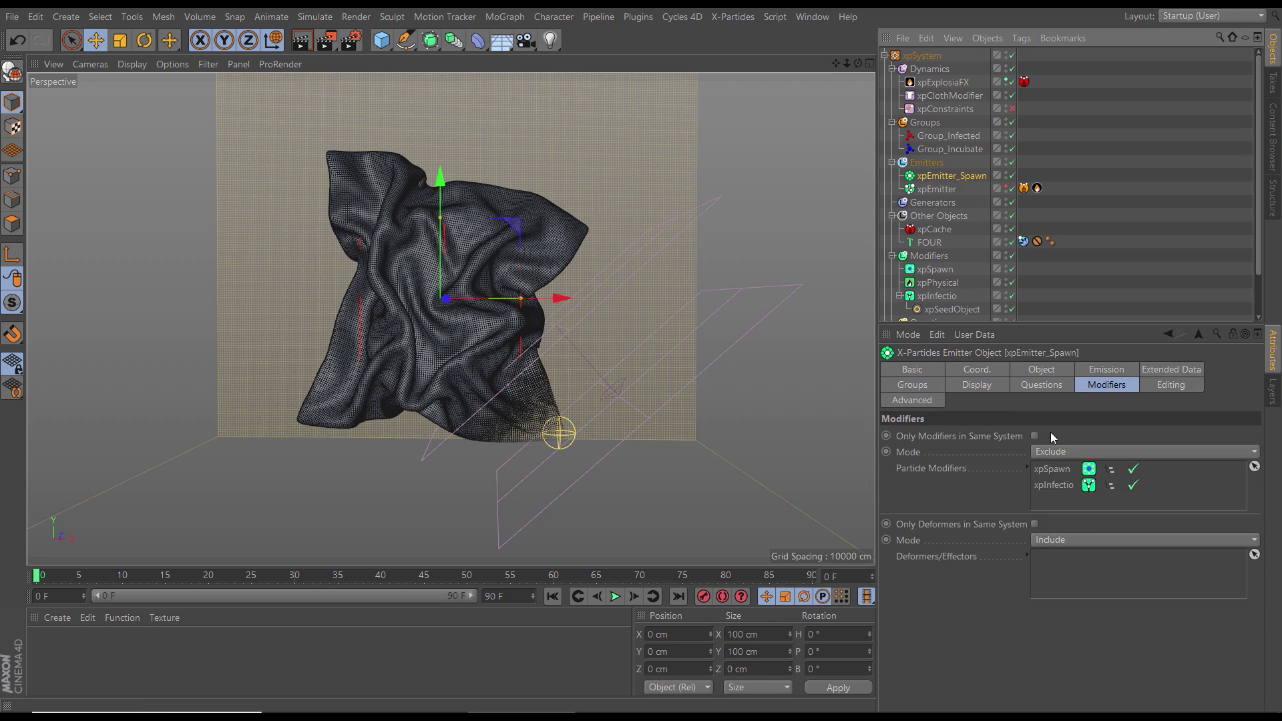
pyautogui.click(972, 385)
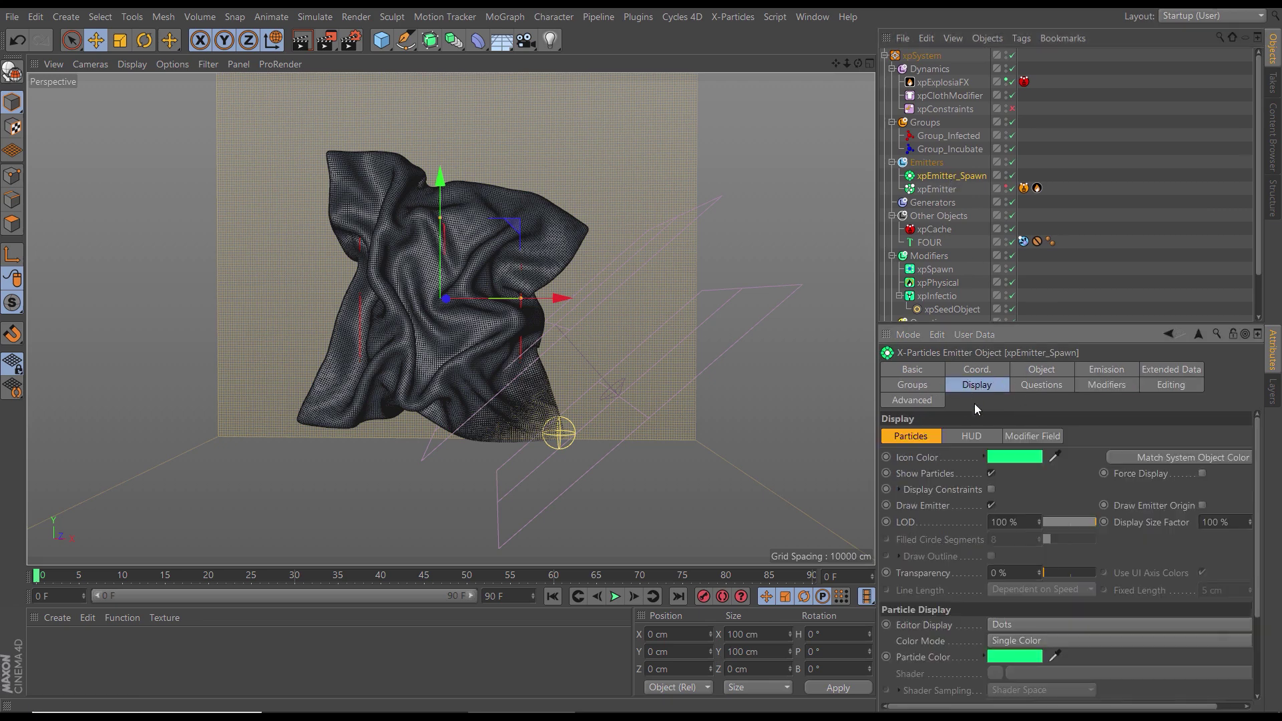
pyautogui.click(1001, 657)
pyautogui.click(1048, 636)
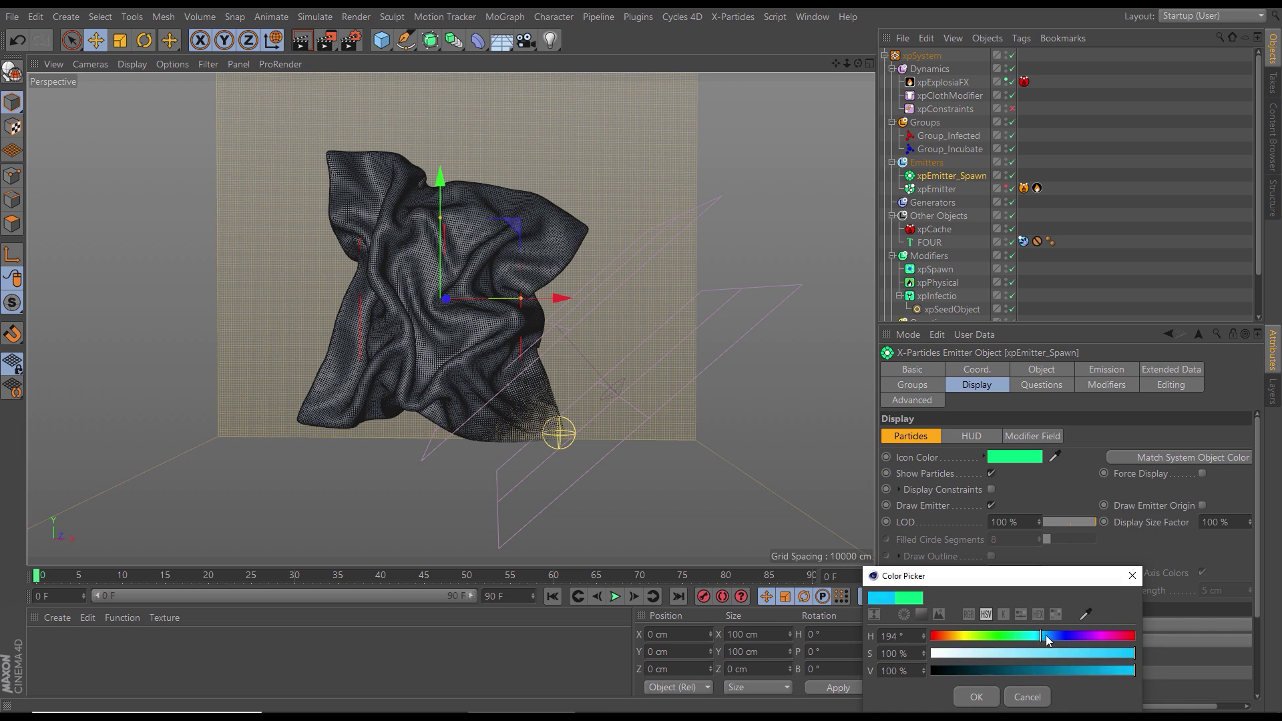
pyautogui.click(982, 696)
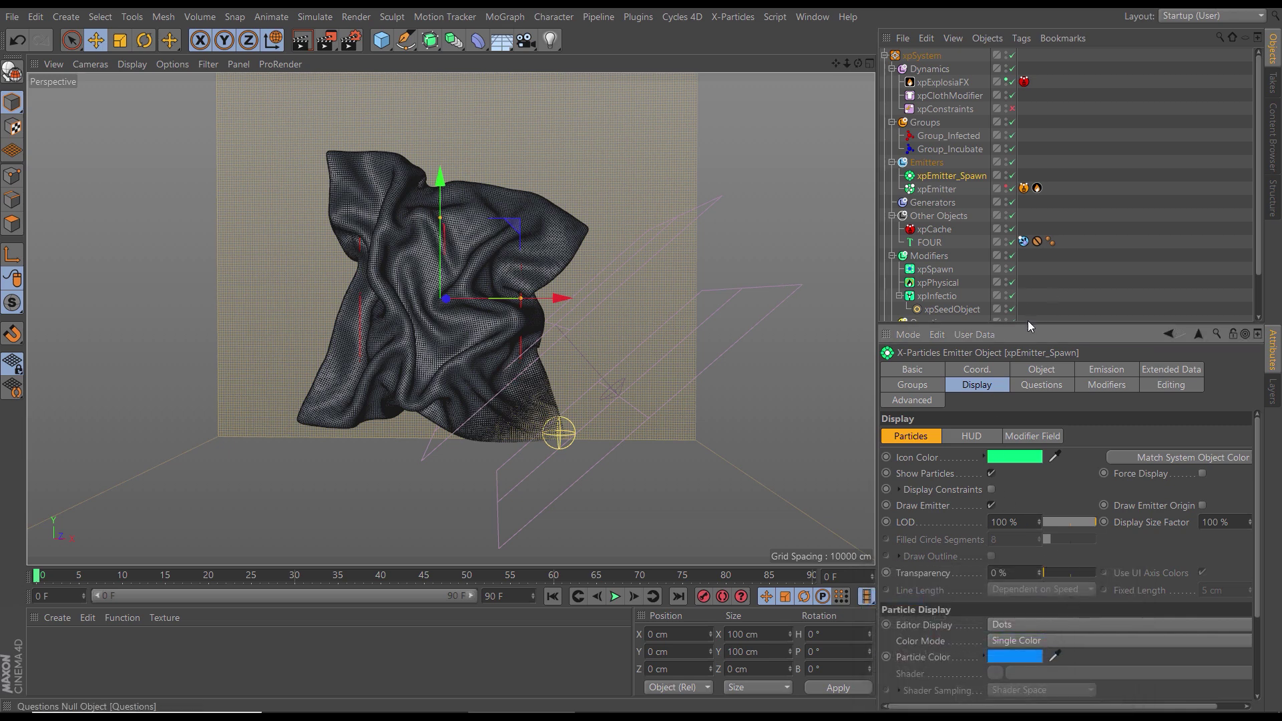
# Step: Set the xpSpawn modifier's spawn number to 10 and its spawn number timing to Per Frame
pyautogui.moveTo(1029, 323); pyautogui.dragTo(1021, 288)
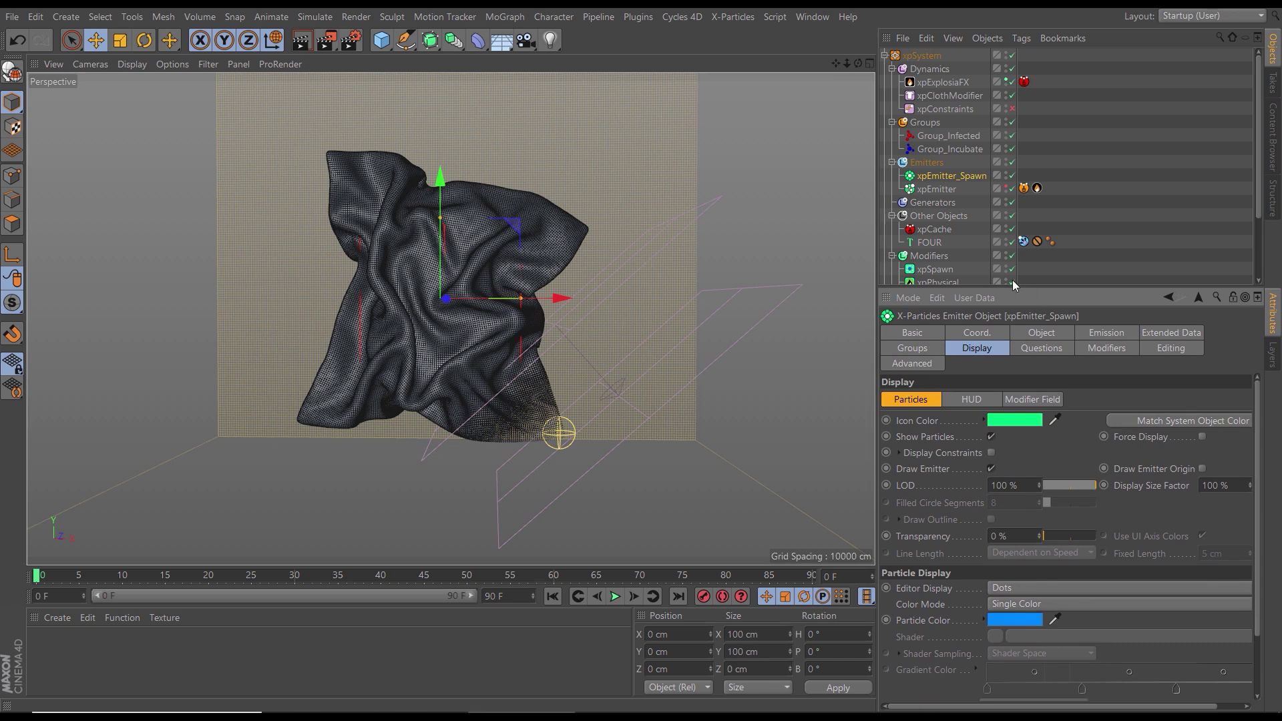
pyautogui.click(937, 270)
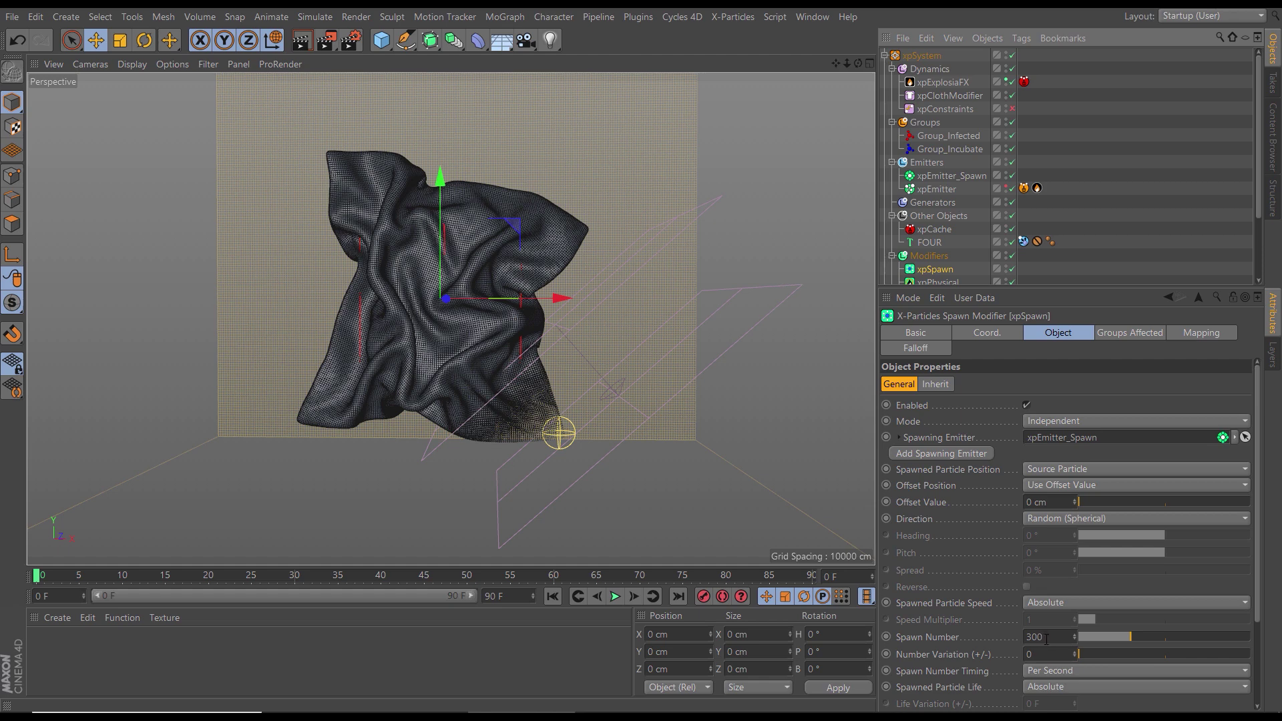
pyautogui.click(1048, 637)
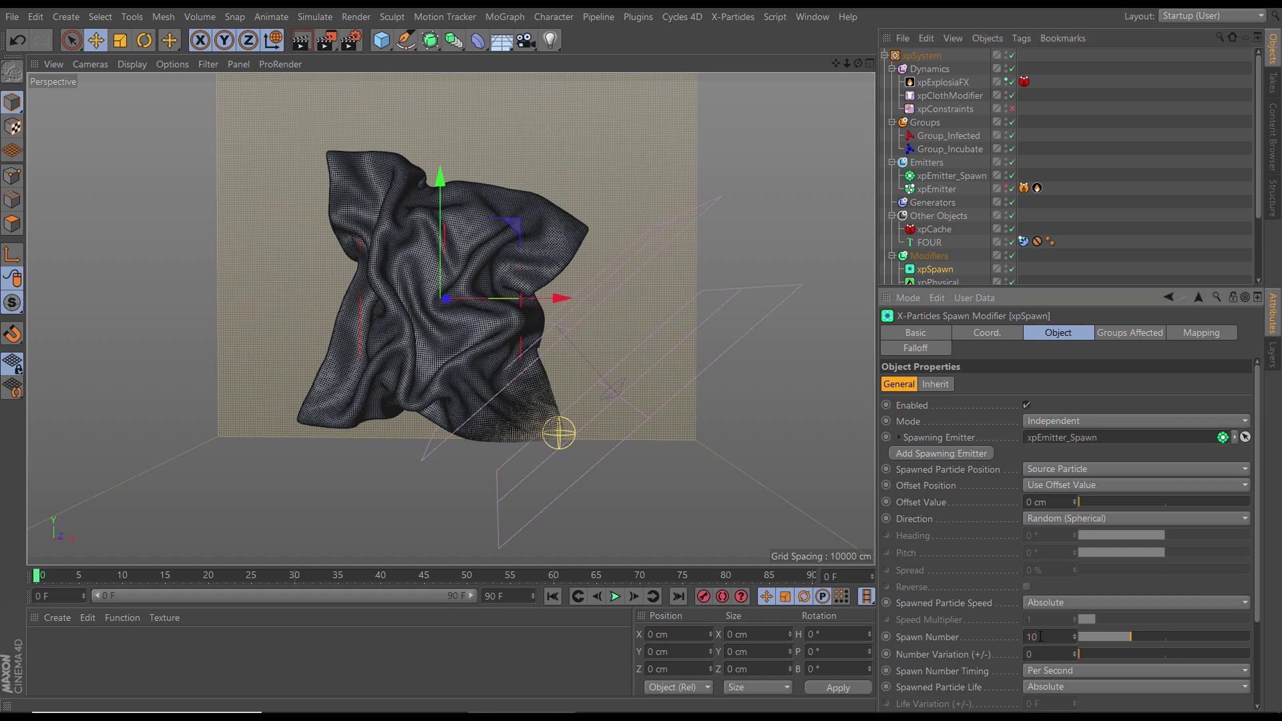
pyautogui.click(1057, 670)
pyautogui.click(1060, 654)
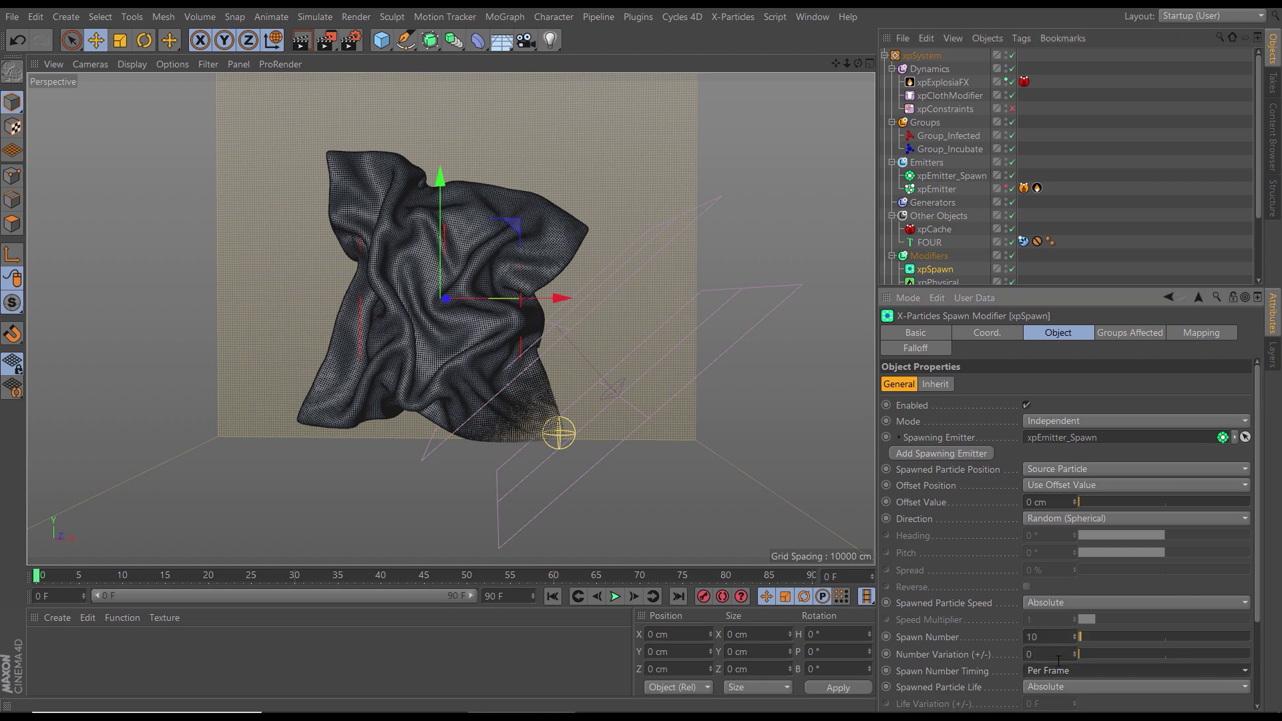
pyautogui.moveTo(1252, 609); pyautogui.dragTo(1251, 676)
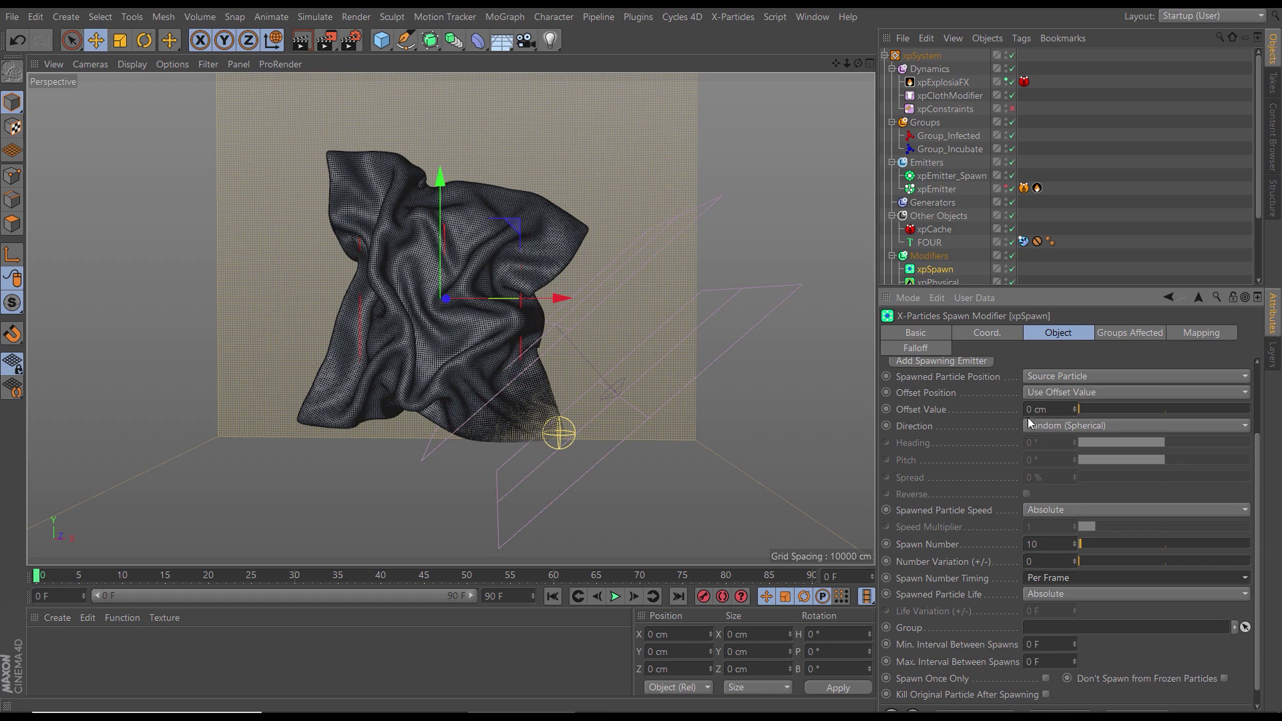
# Step: Turn off the full lifespan for xpEmitter_Spawn and set its particle lifespan to 10 F
pyautogui.click(952, 176)
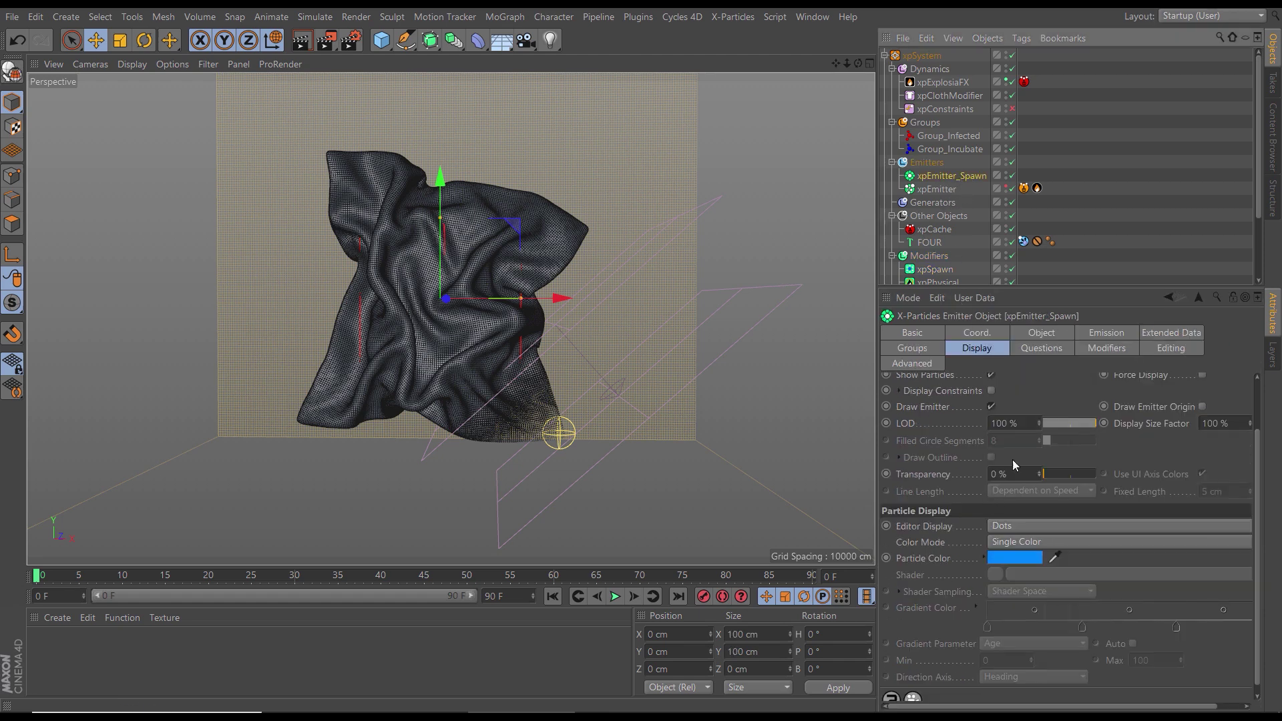
pyautogui.click(1106, 334)
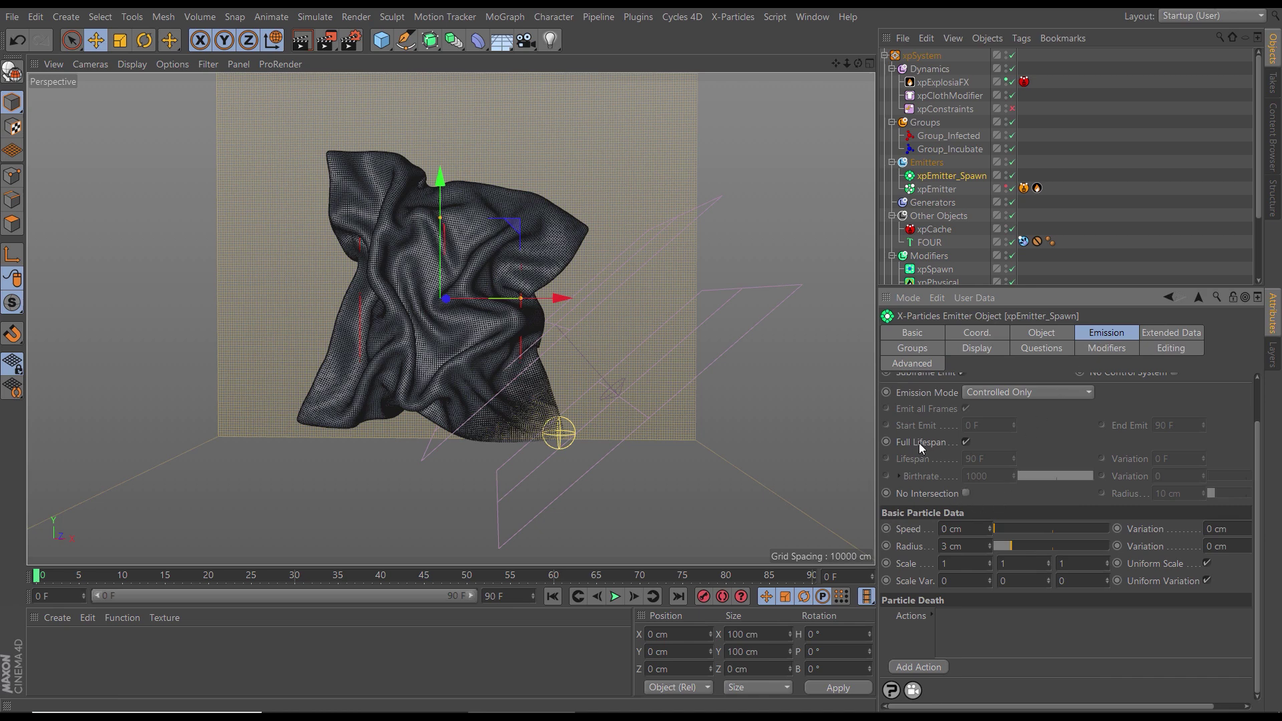
pyautogui.click(966, 442)
pyautogui.click(981, 458)
pyautogui.write('1')
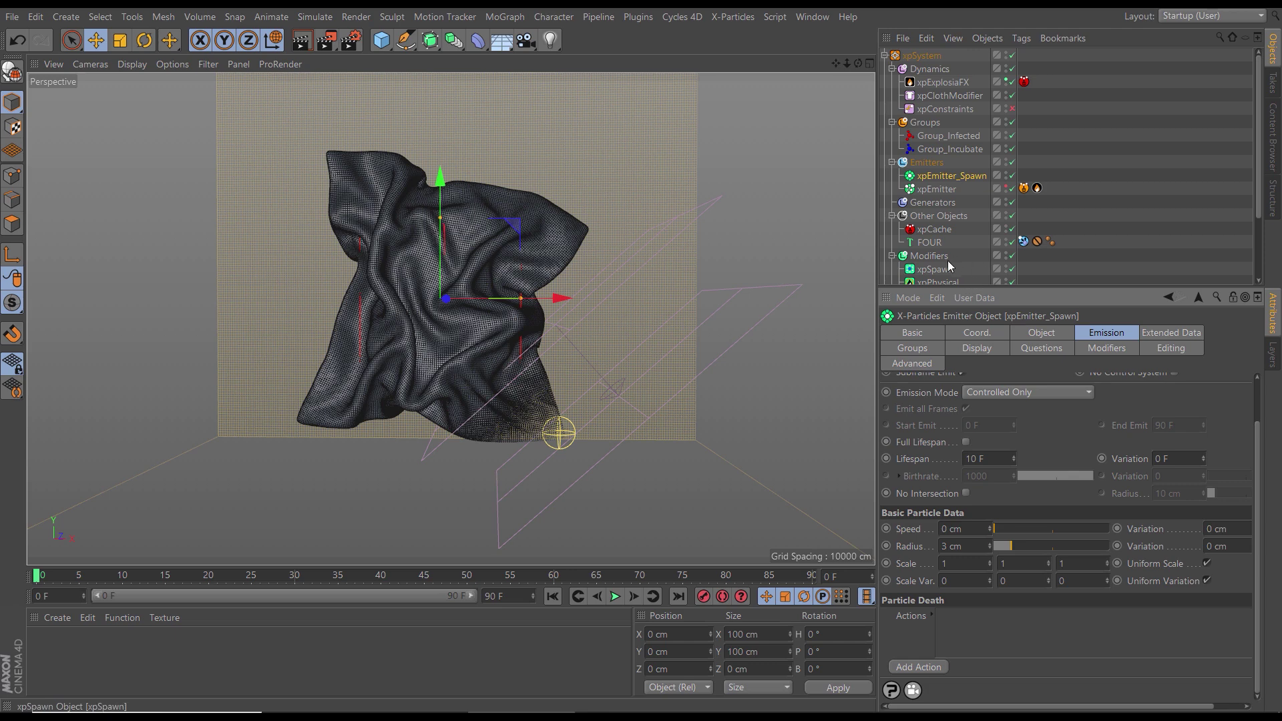
# Step: Enable Spawn Once Only for the xpSpawn modifier
pyautogui.scroll(-3, 1255, 265)
pyautogui.scroll(-2, 1256, 265)
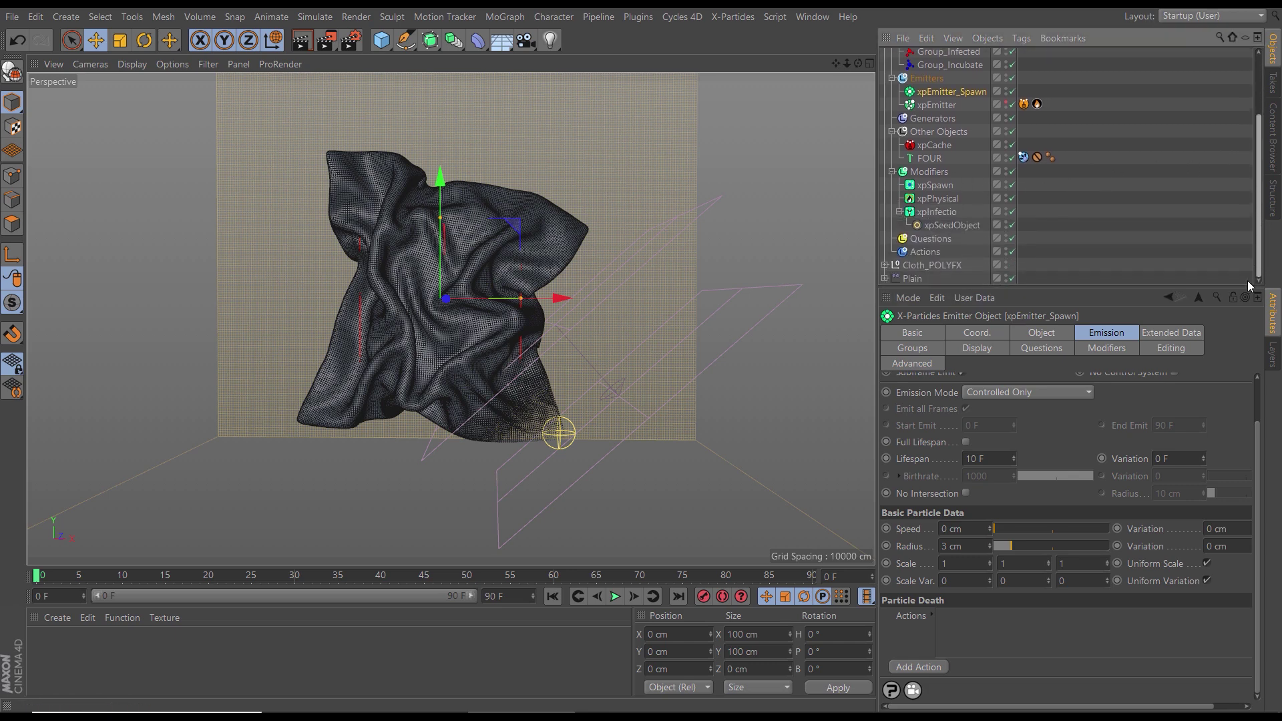
pyautogui.click(933, 190)
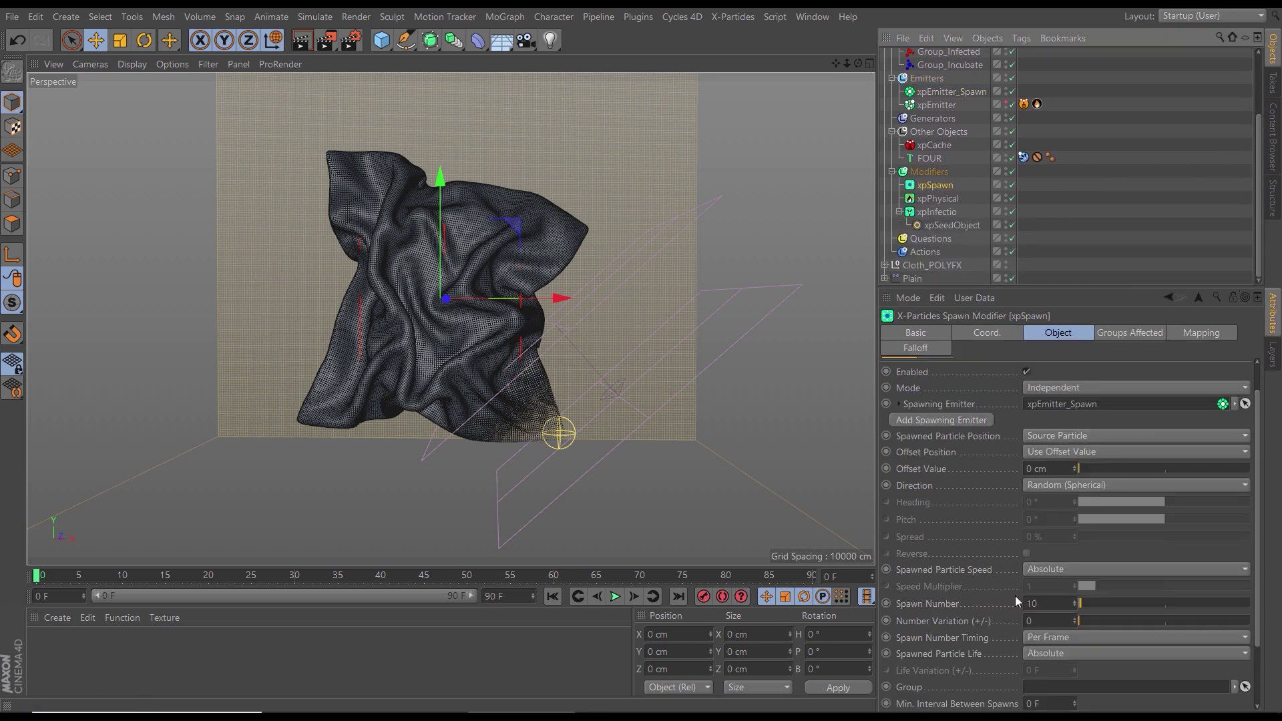
pyautogui.scroll(-3, 1111, 668)
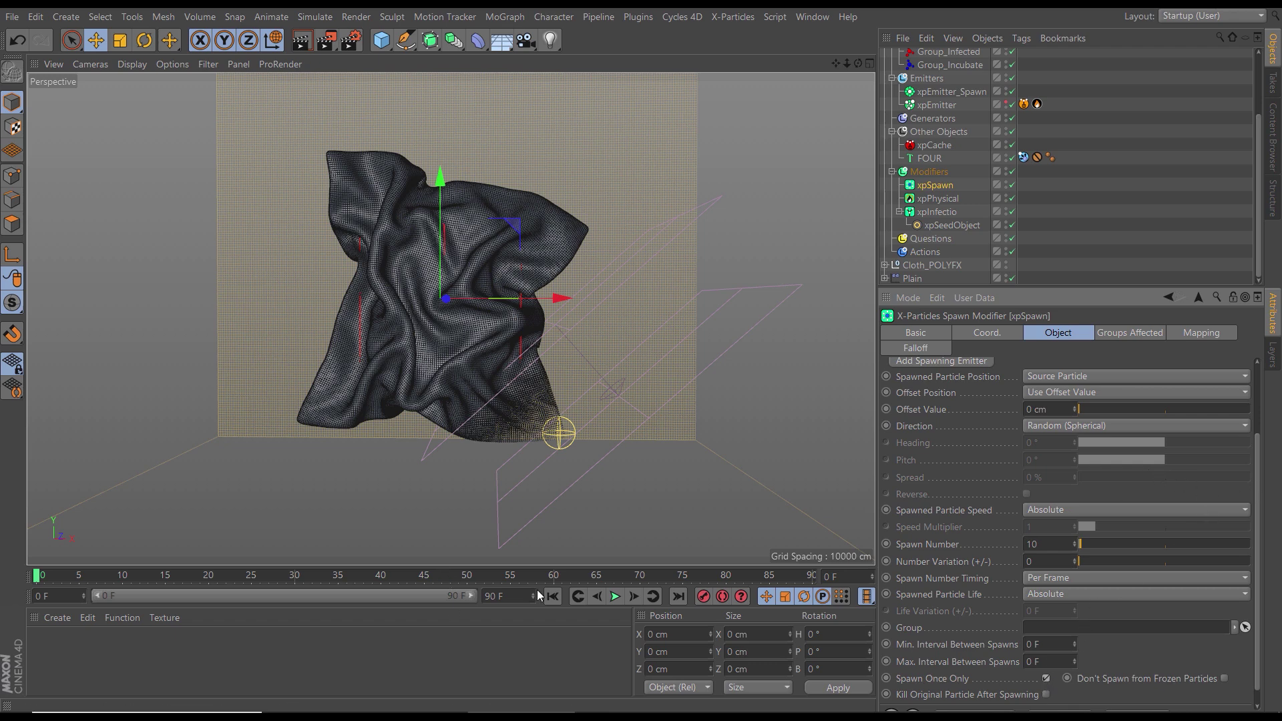
# Step: Play the first frames of the simulation and toggle xpEmitter's viewport visibility to compare its particles with the spawned ones
pyautogui.click(615, 597)
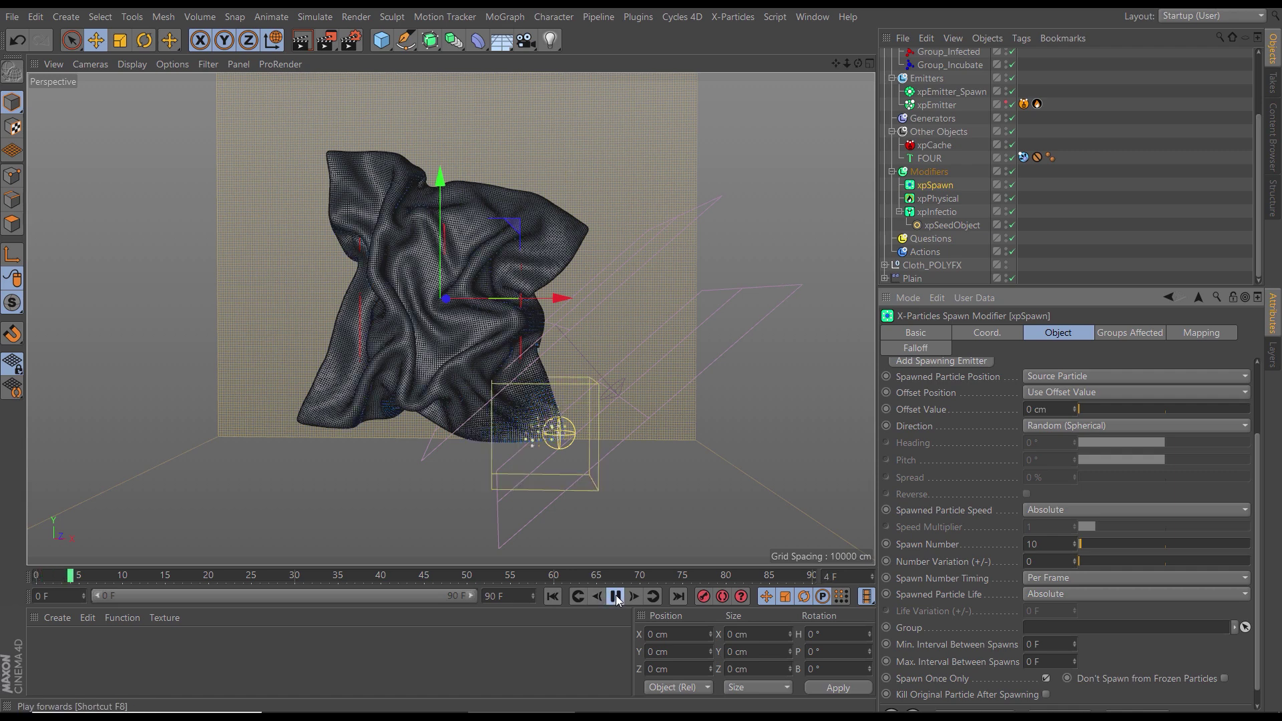
pyautogui.click(616, 597)
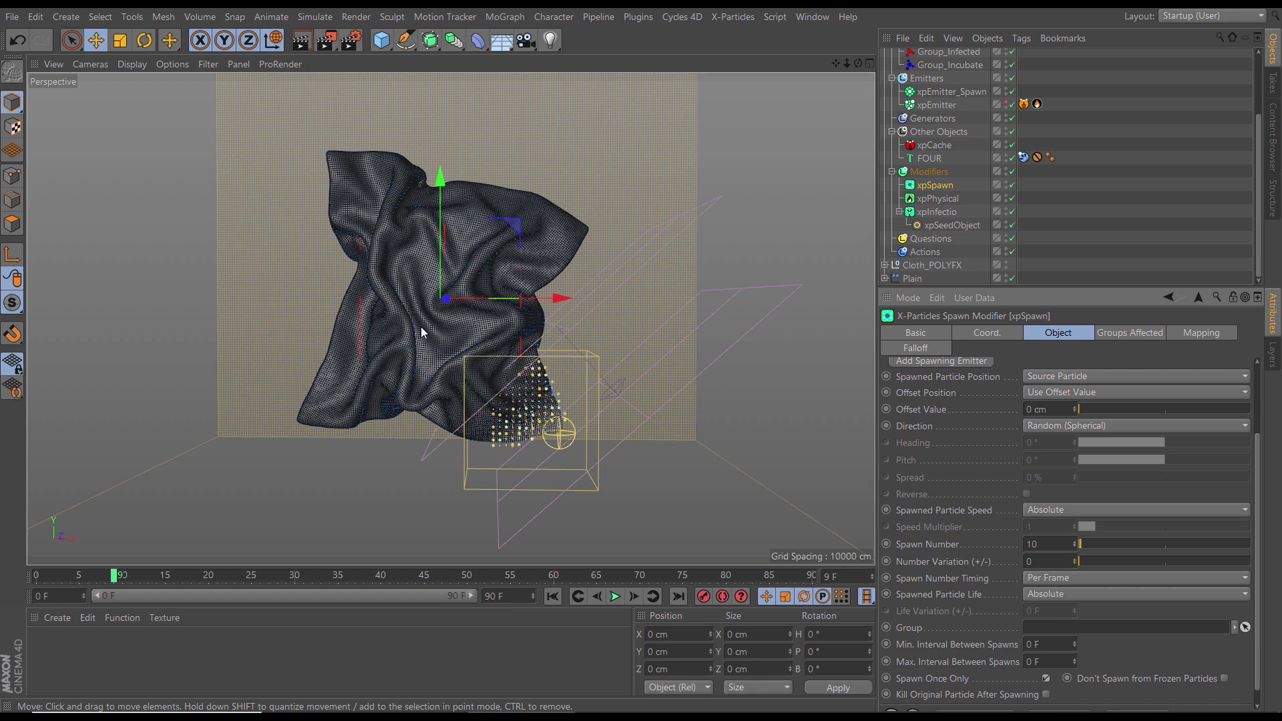
pyautogui.click(1007, 104)
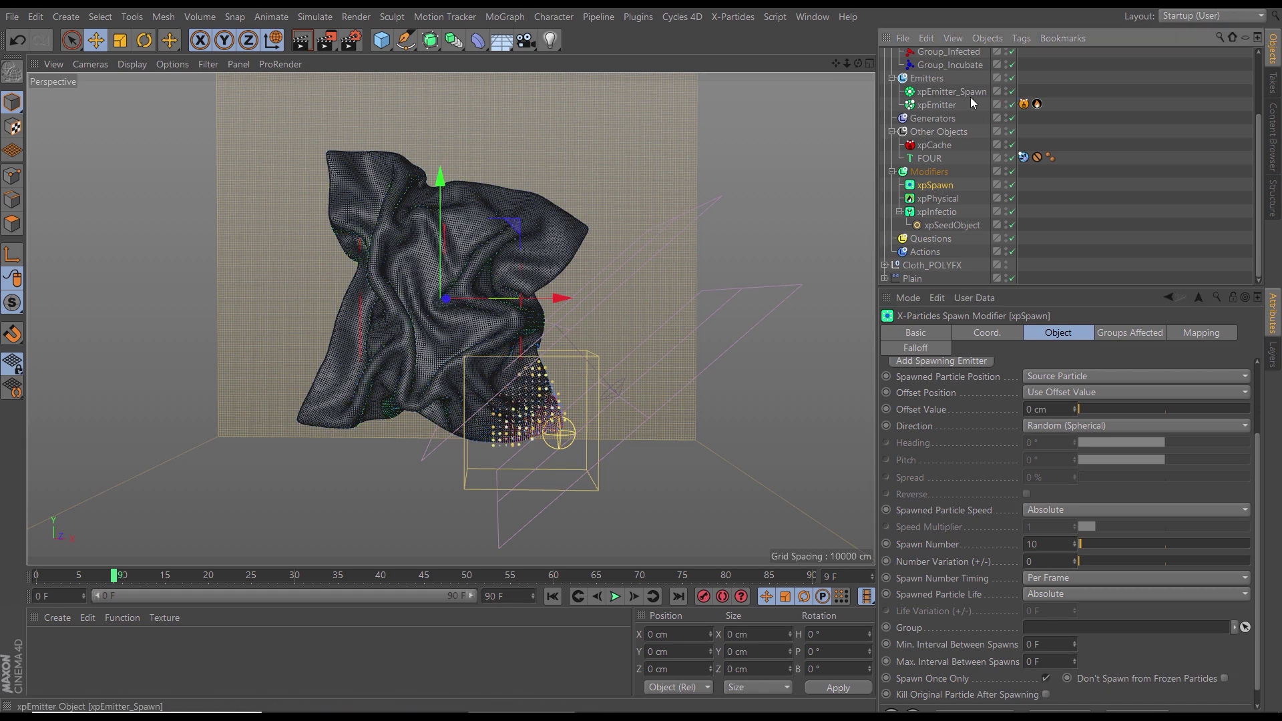
pyautogui.click(1007, 104)
# Step: Add Group_Incubate and Group_Infected to the groups affected by the xpSpawn modifier
pyautogui.click(1123, 332)
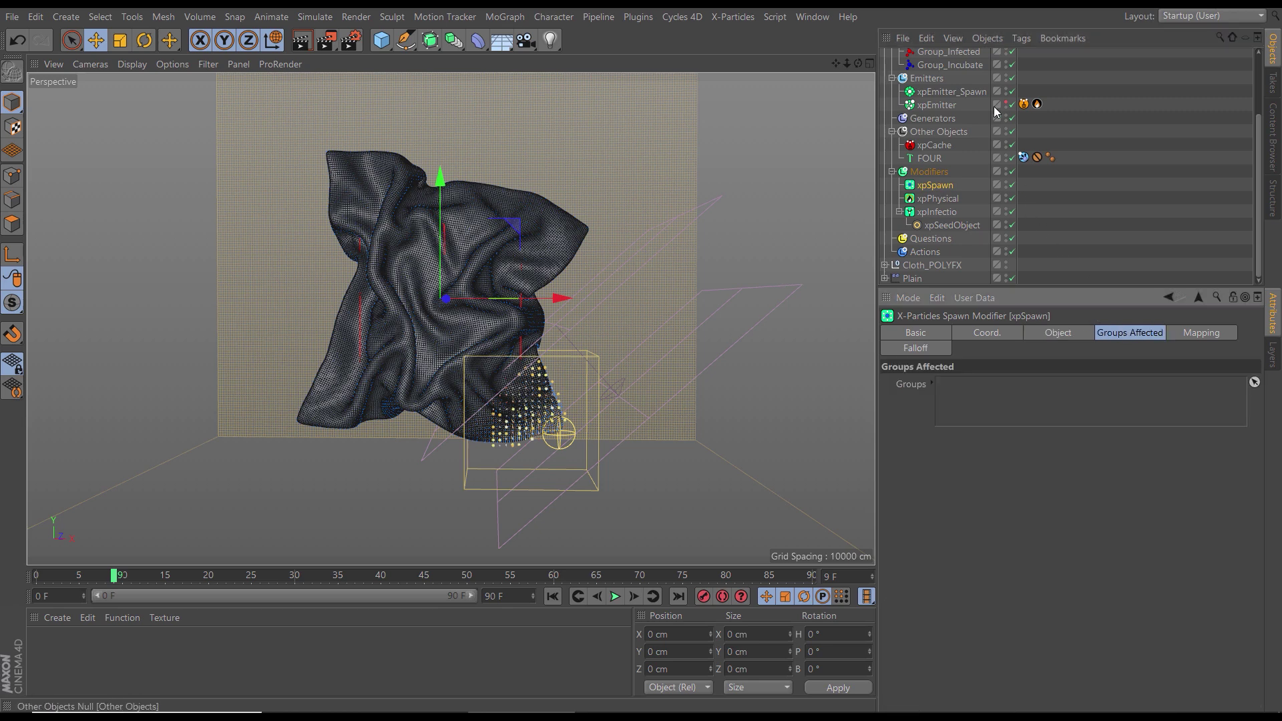
pyautogui.moveTo(967, 65); pyautogui.dragTo(981, 391)
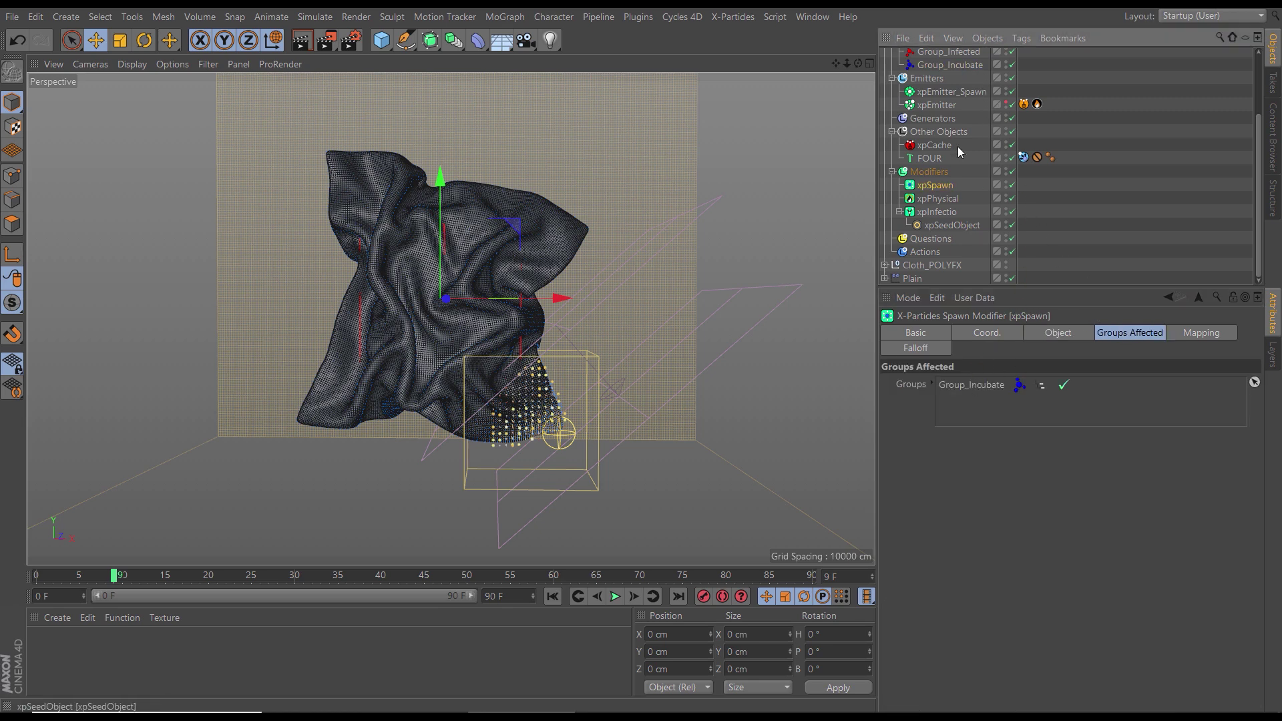
pyautogui.moveTo(944, 53); pyautogui.dragTo(968, 401)
# Step: Replay the simulation from the first frame to check where the spawned particles appear
pyautogui.click(552, 596)
pyautogui.click(613, 596)
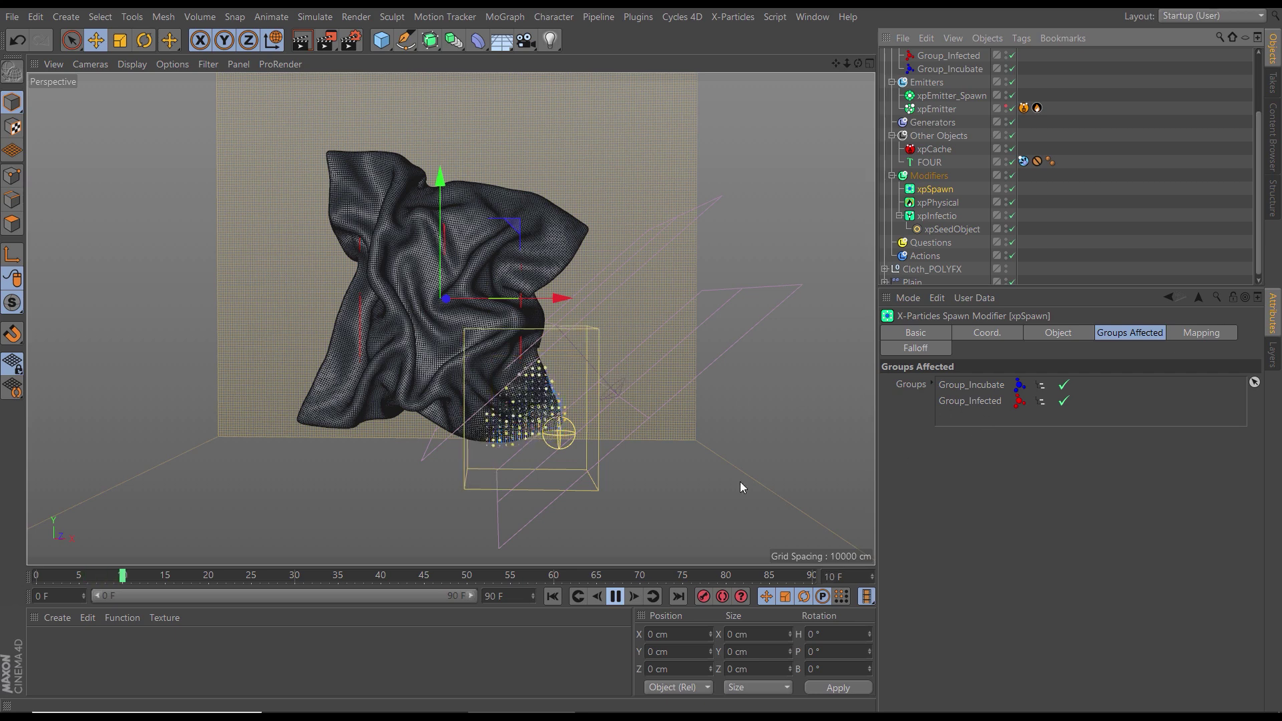
pyautogui.click(615, 596)
# Step: Hide xpExplosiaFX in the viewport and replay the simulation from the start to about frame 32
pyautogui.scroll(5, 1242, 200)
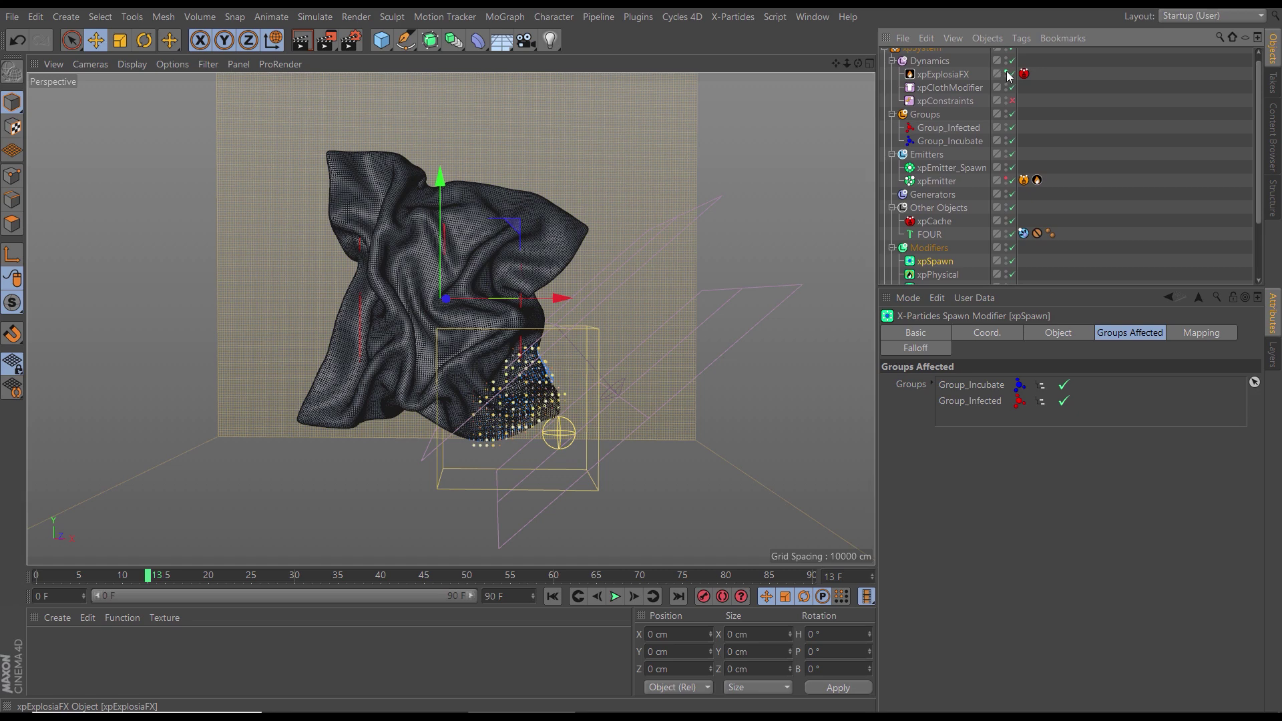
pyautogui.click(1006, 72)
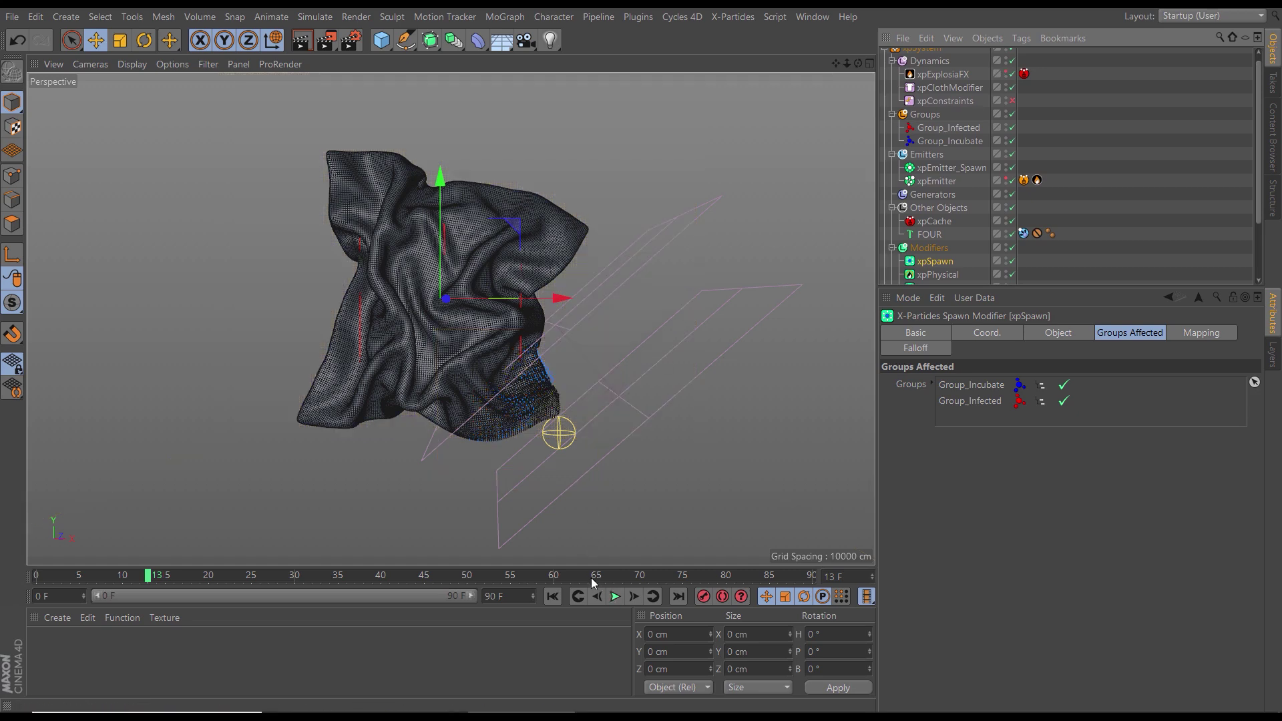
pyautogui.click(553, 596)
pyautogui.click(615, 598)
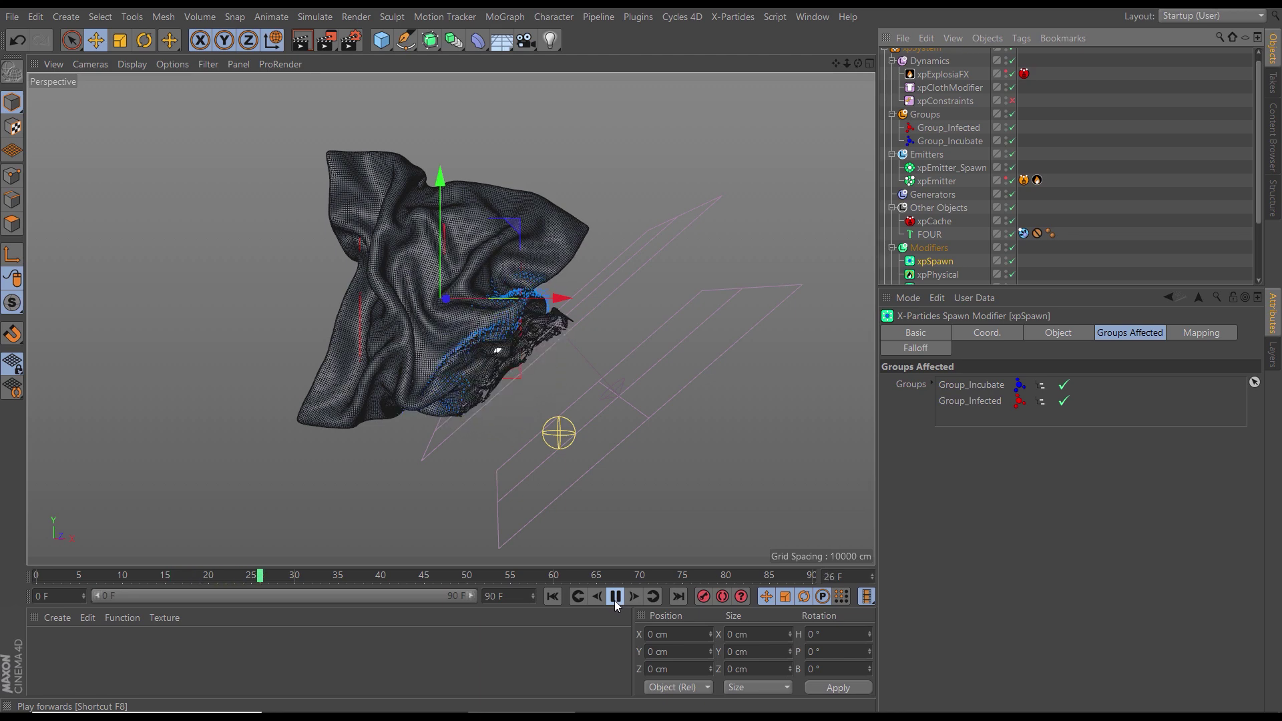
pyautogui.click(615, 596)
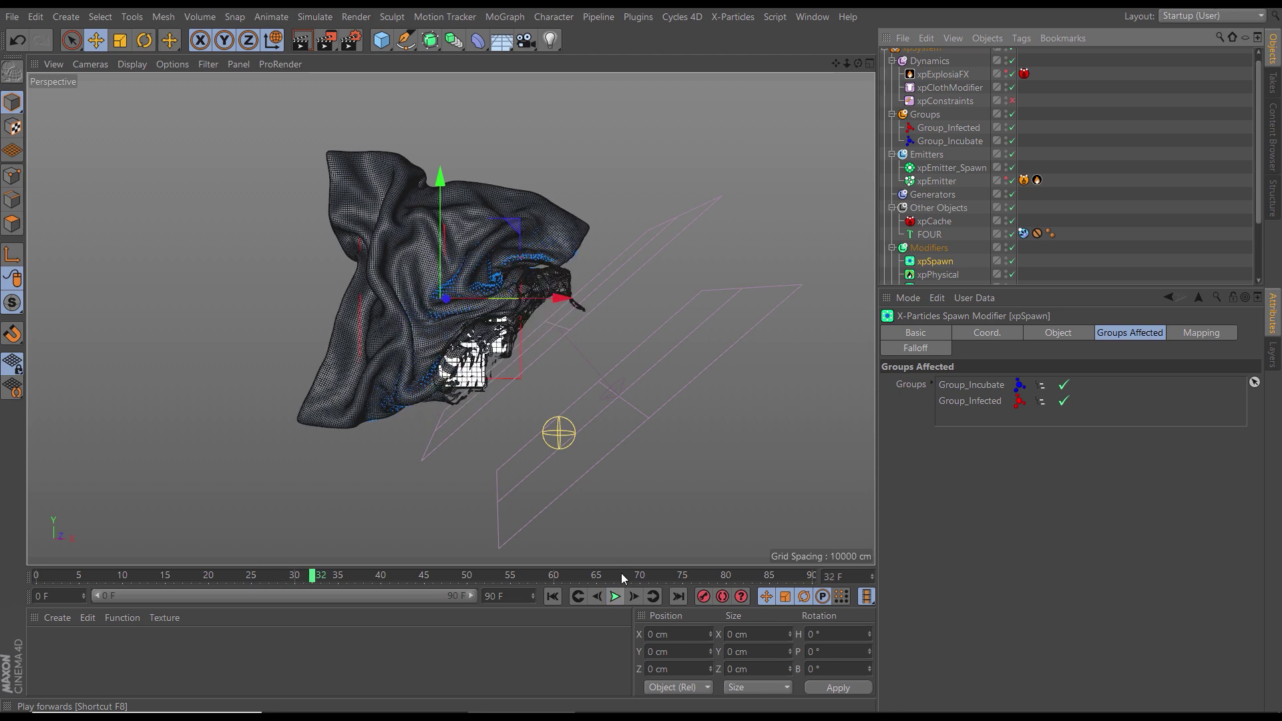
# Step: Set the editor display of xpEmitter_Spawn to Squares and replay the simulation to about frame 39
pyautogui.click(955, 168)
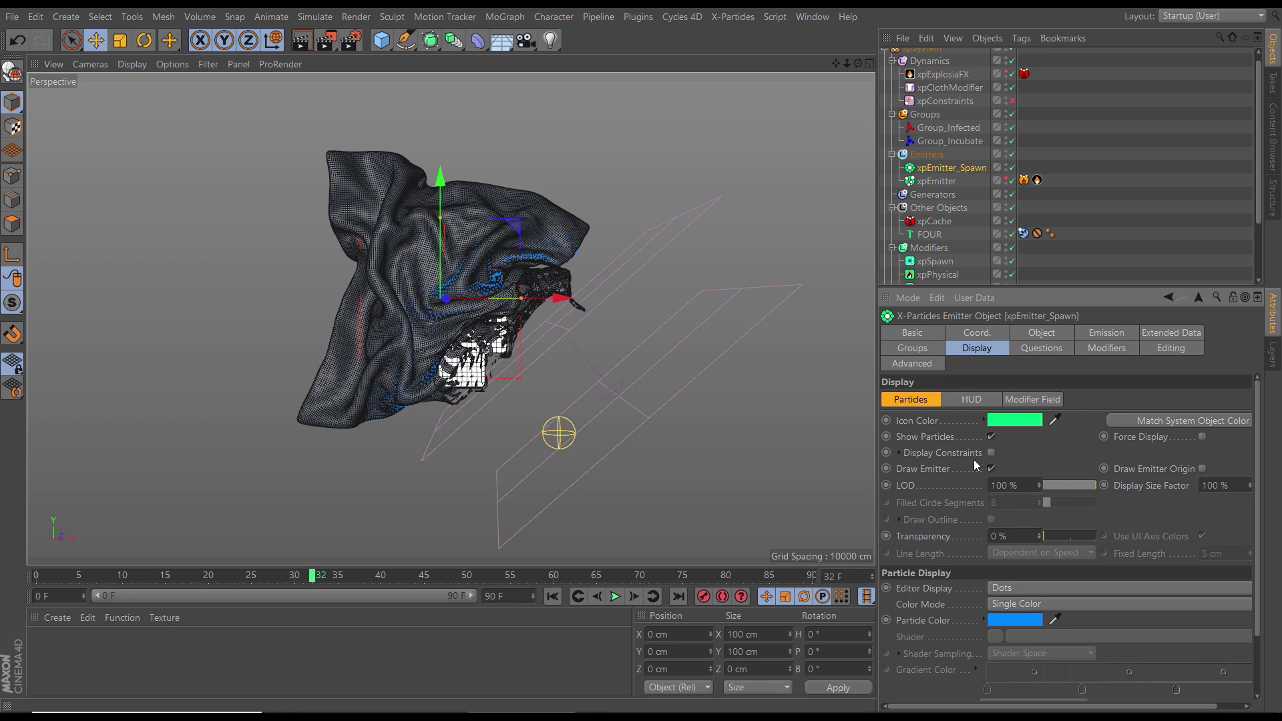
pyautogui.click(1008, 587)
pyautogui.click(1029, 346)
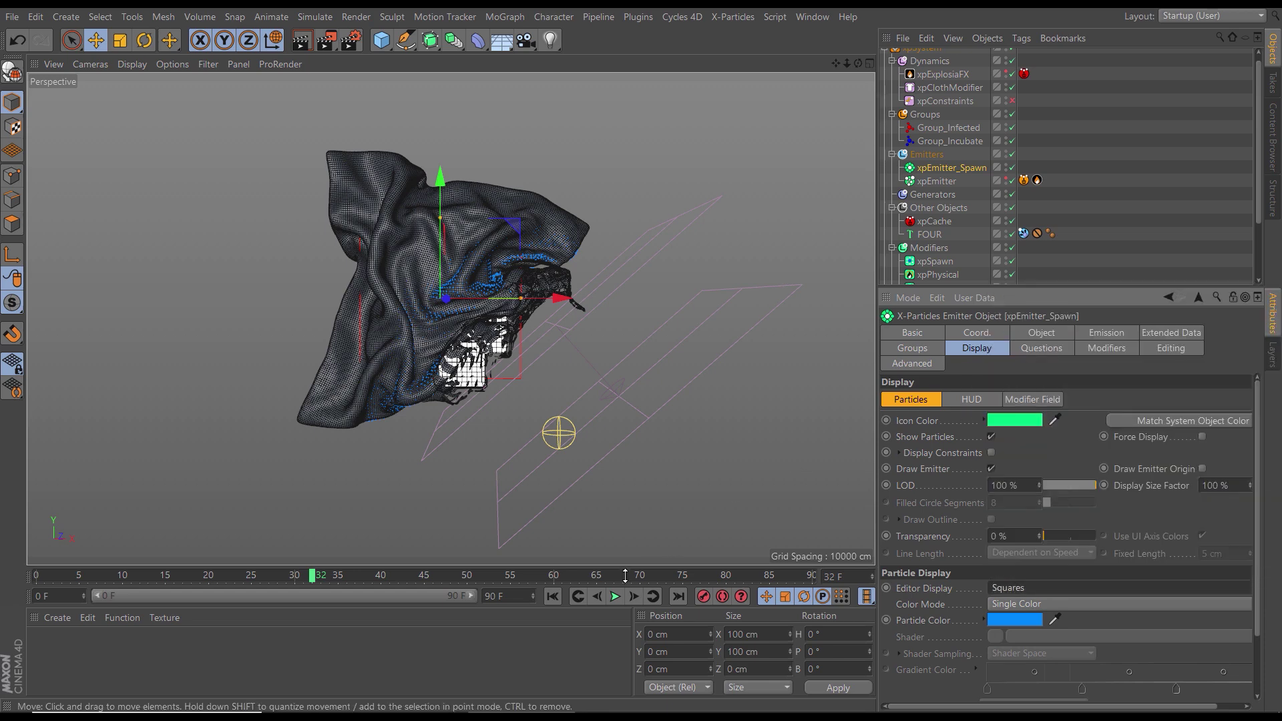
pyautogui.click(551, 597)
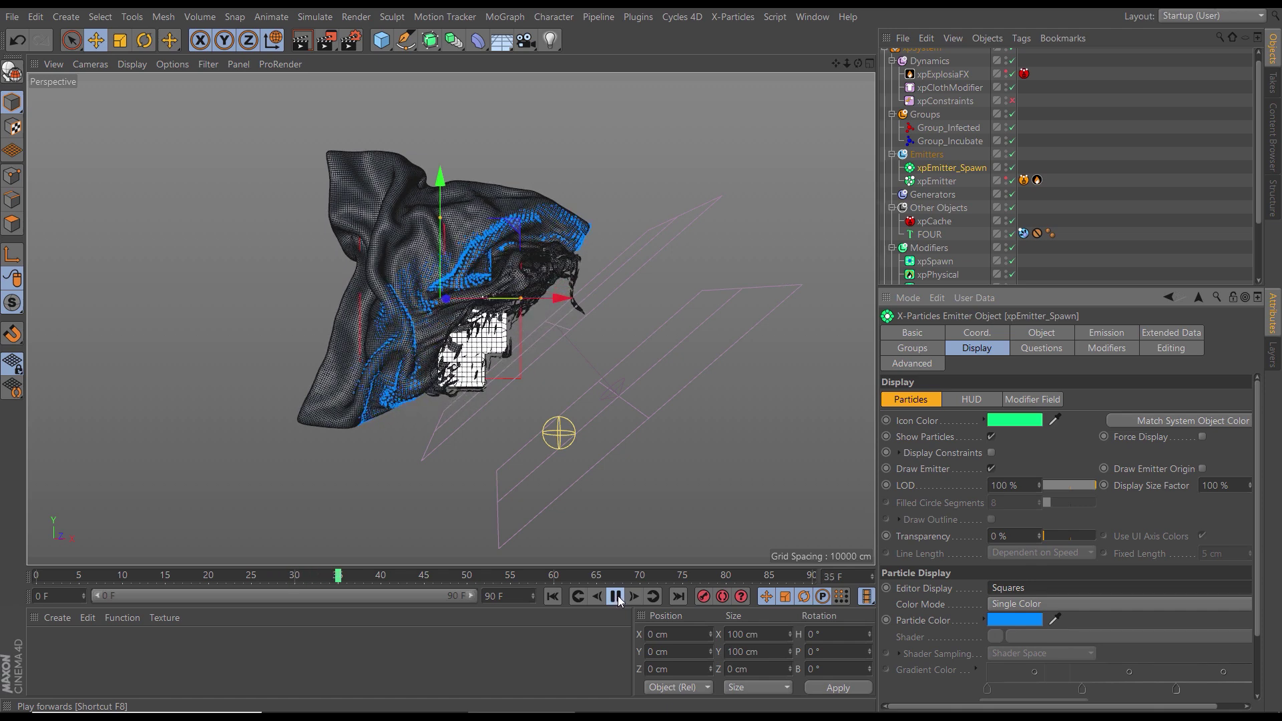
pyautogui.click(616, 597)
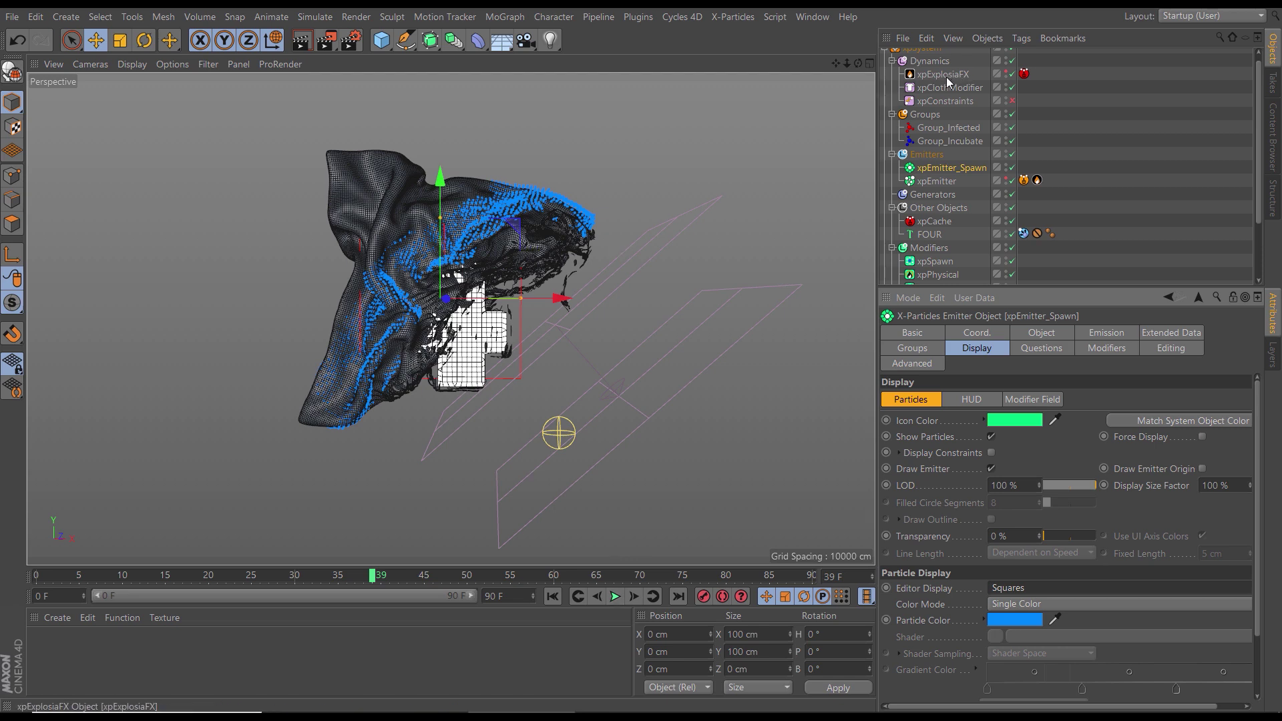
# Step: Hide the Cloth_POLYFX object with its children in the viewport and disable xpClothModifier
pyautogui.scroll(-5, 1264, 271)
pyautogui.scroll(-1, 1264, 270)
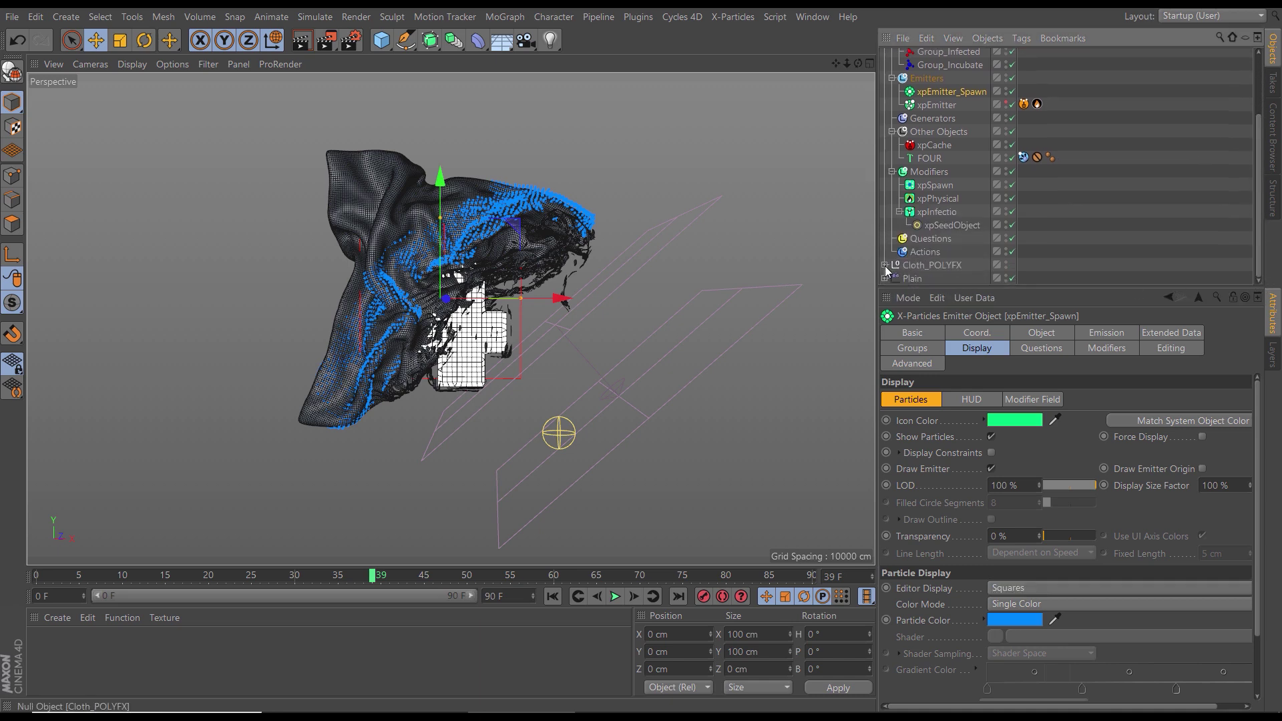
pyautogui.scroll(-2, 1250, 243)
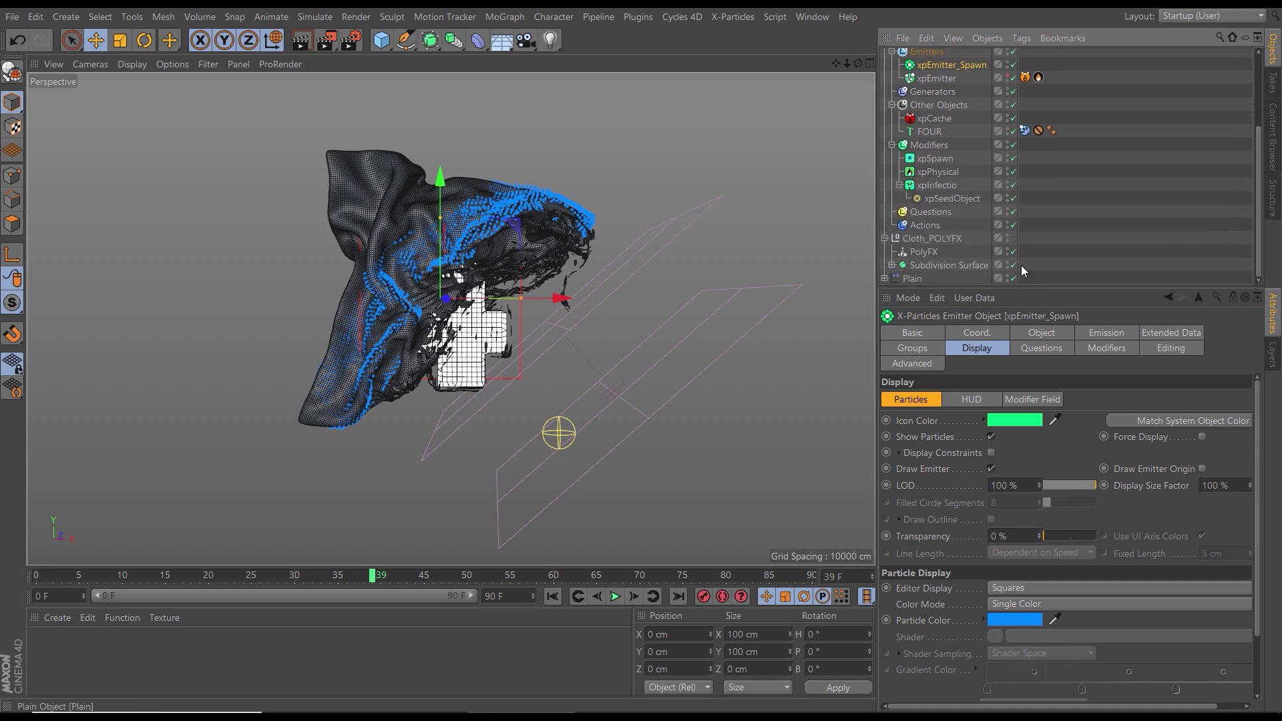
pyautogui.click(892, 265)
pyautogui.scroll(-1, 1004, 275)
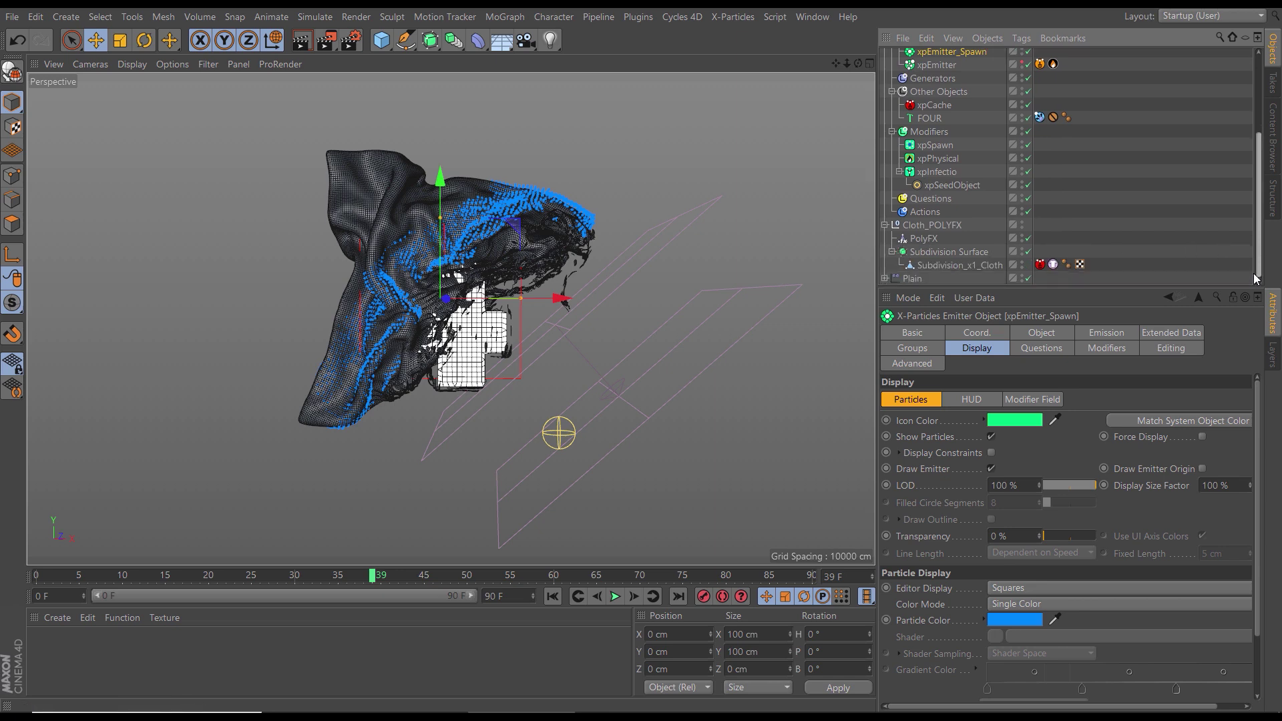
pyautogui.click(1022, 226)
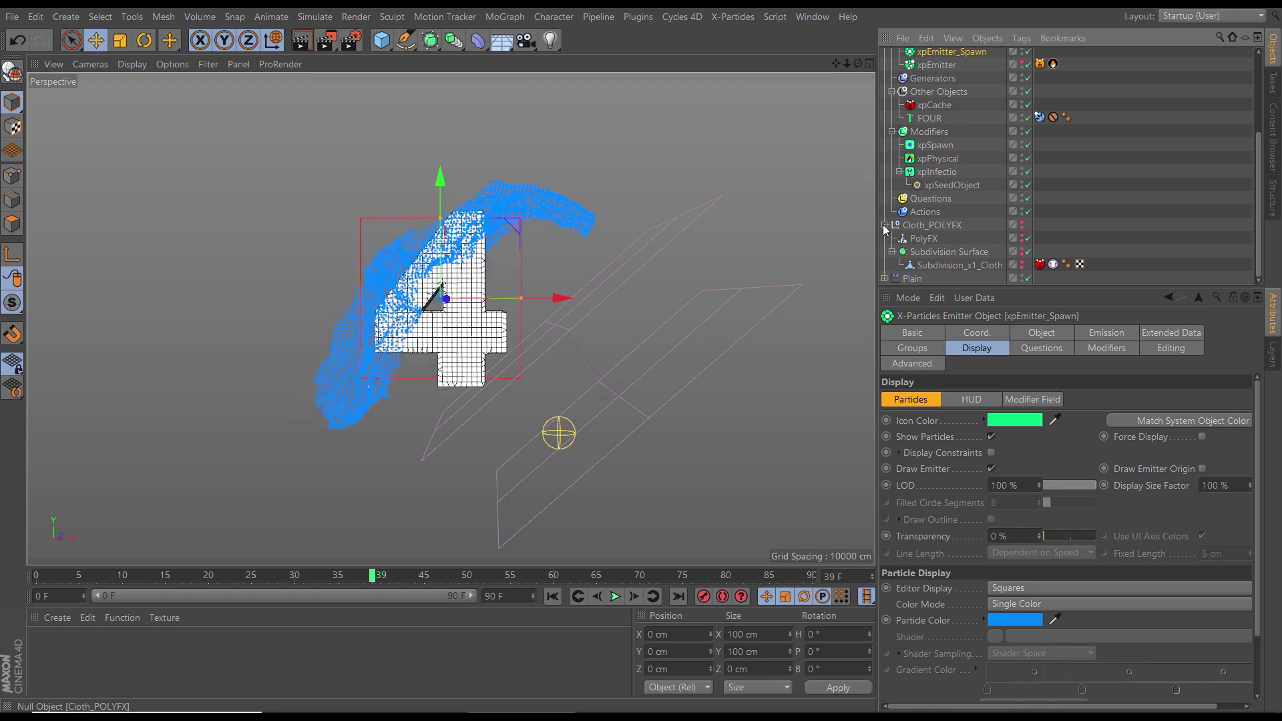
pyautogui.scroll(5, 1263, 212)
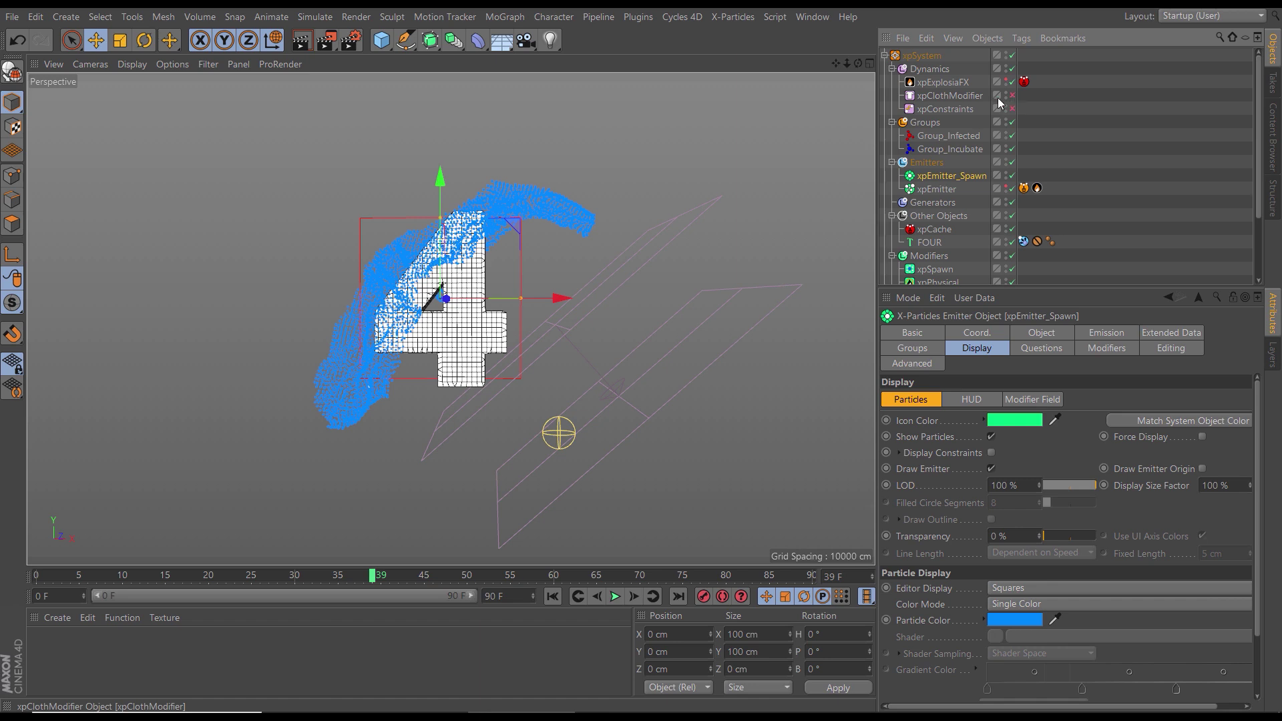
# Step: Replay the simulation from the first frame to about frame 51
pyautogui.click(553, 597)
pyautogui.click(615, 596)
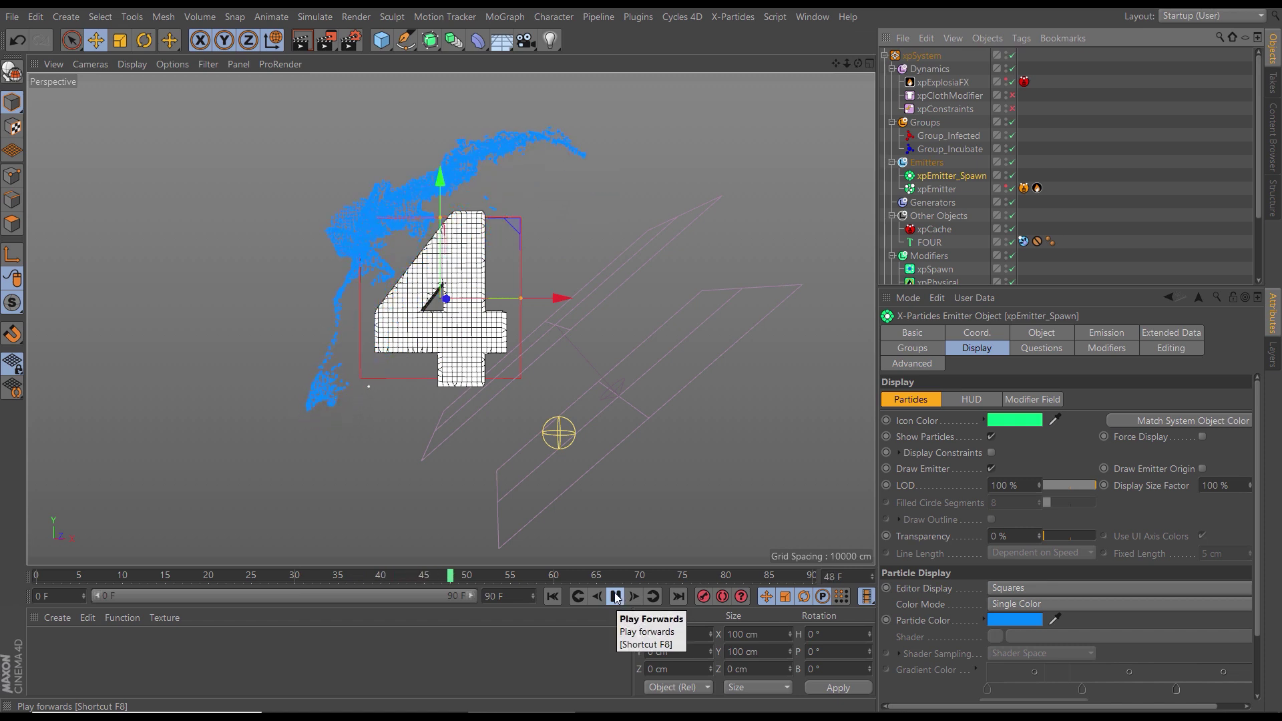
pyautogui.click(619, 594)
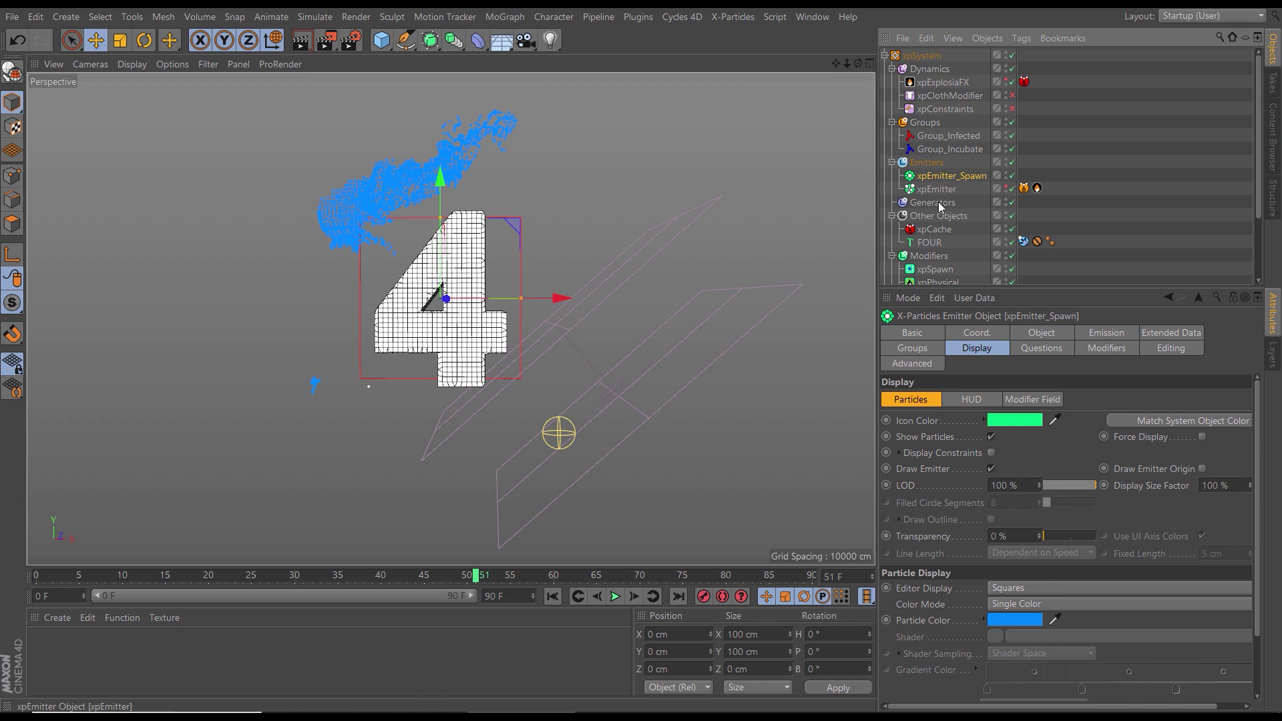
# Step: Set the lifespan of xpEmitter_Spawn to 15 F with a 5 F variation and continue playback to about frame 62
pyautogui.click(1097, 337)
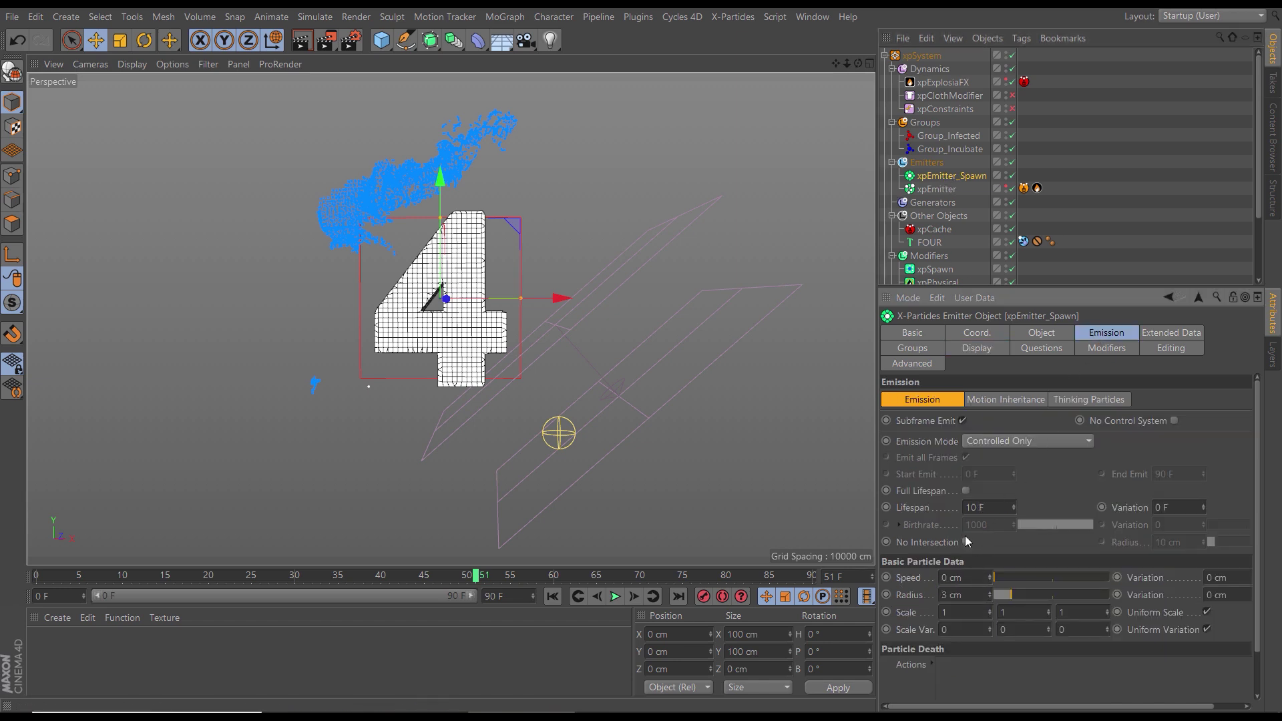
pyautogui.moveTo(984, 507); pyautogui.dragTo(959, 527)
pyautogui.write('20')
pyautogui.click(615, 598)
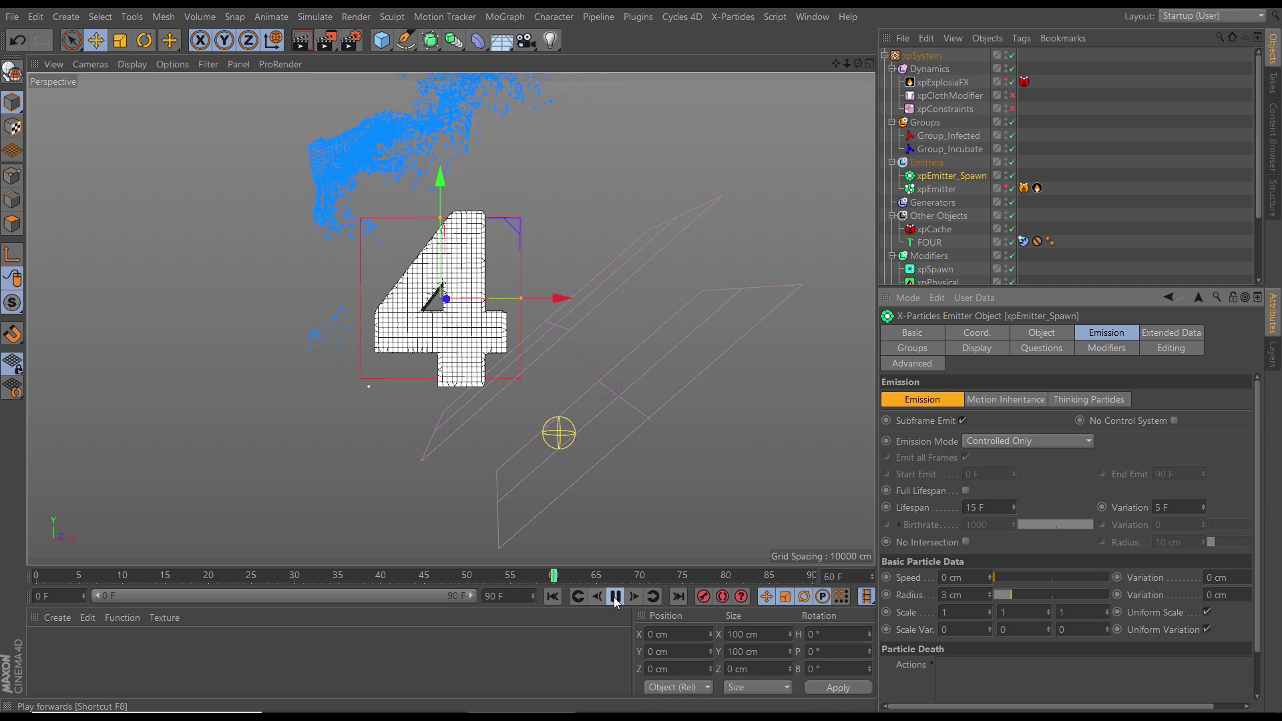
pyautogui.click(616, 597)
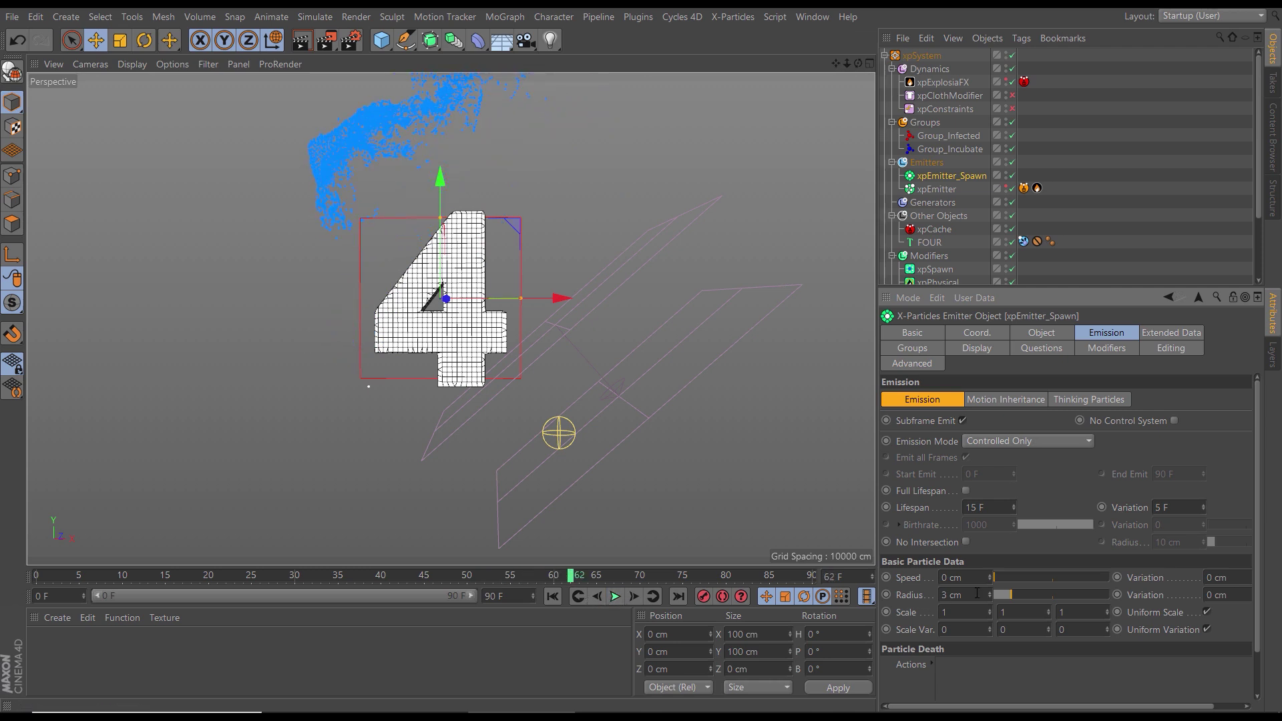
# Step: Reduce the particle radius of xpEmitter_Spawn to 1.5 cm and replay the simulation from the start to about frame 25
pyautogui.moveTo(984, 596); pyautogui.dragTo(939, 601)
pyautogui.click(553, 597)
pyautogui.click(616, 597)
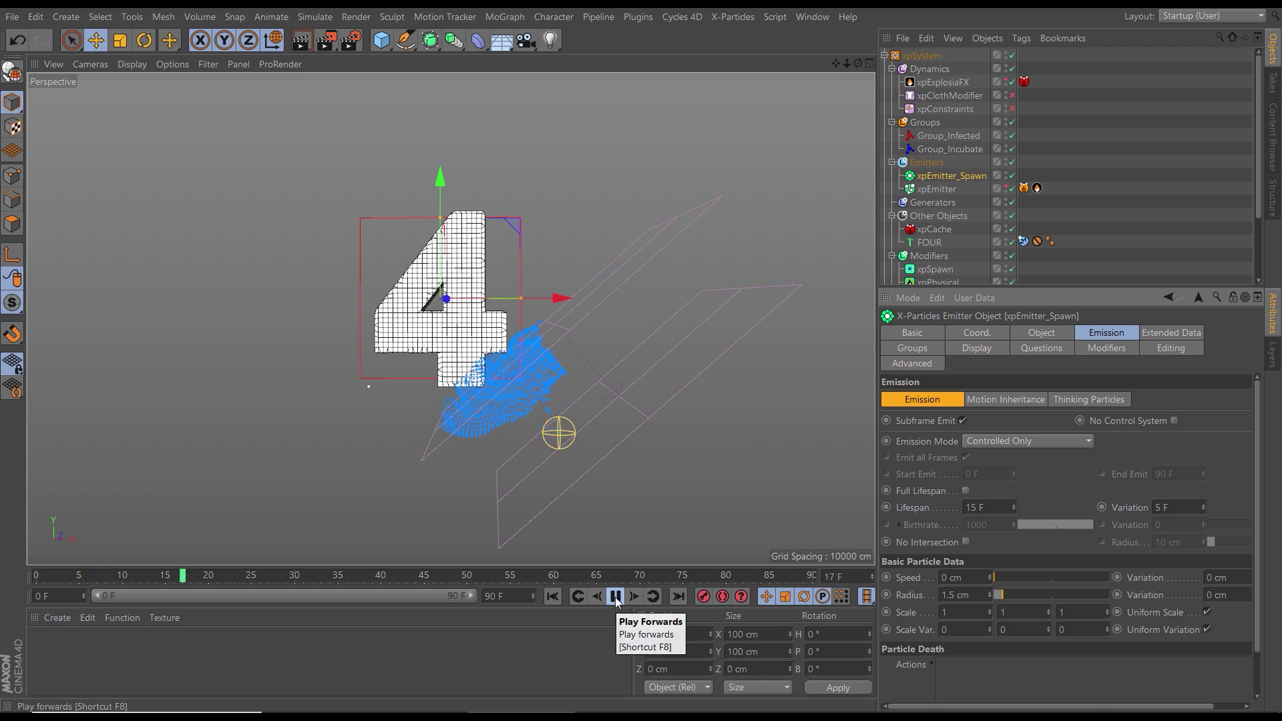
pyautogui.click(615, 597)
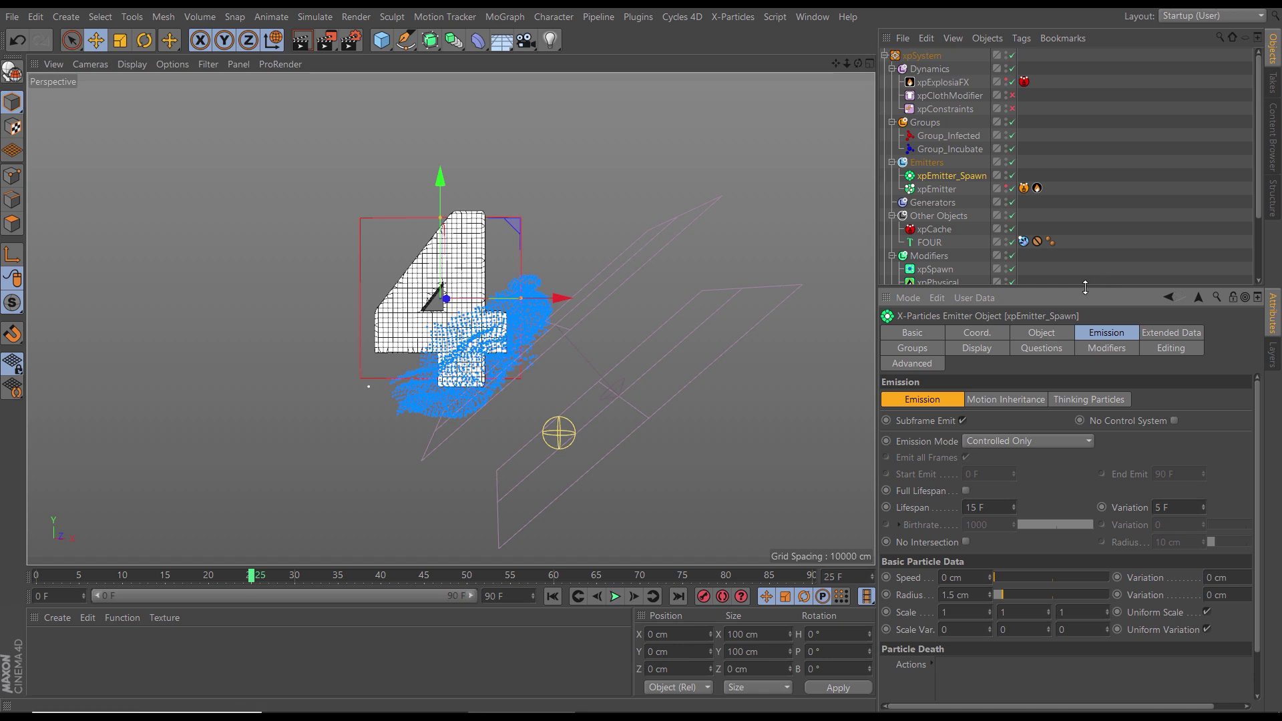
# Step: Select xpEmitter and replay the simulation several times from the first frame to examine how the spawned particles spread
pyautogui.moveTo(1092, 286); pyautogui.dragTo(1062, 372)
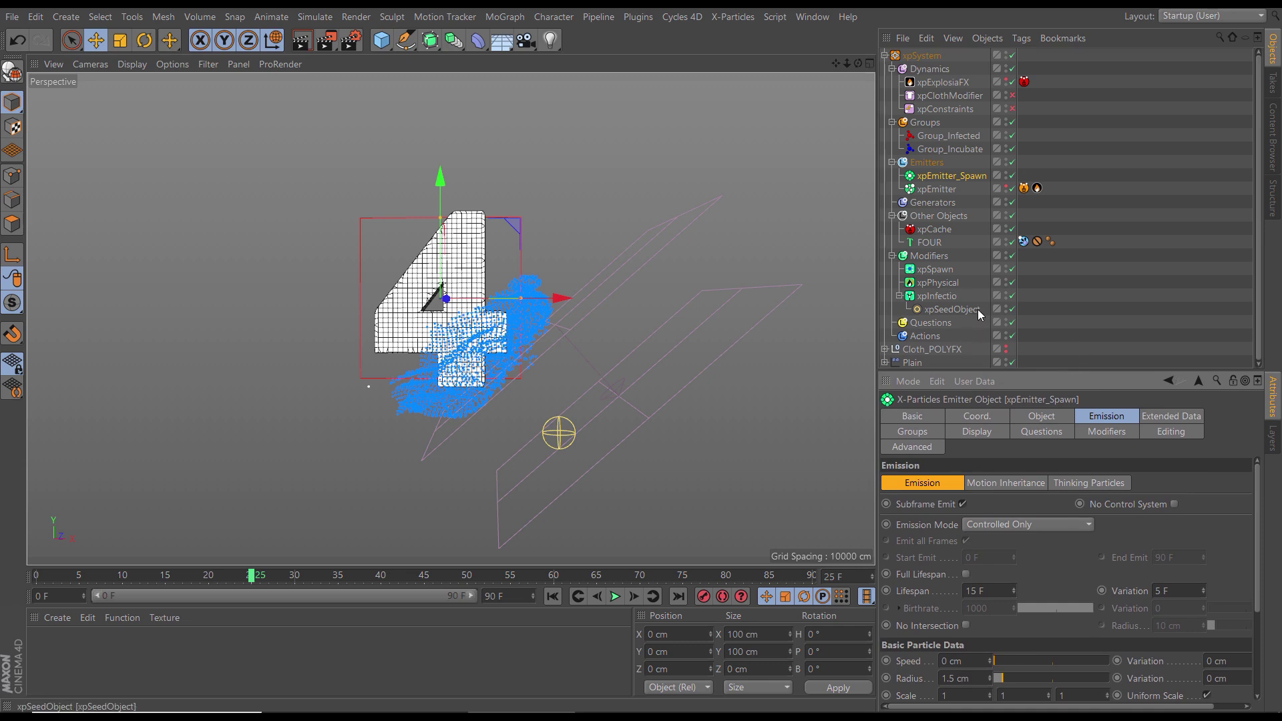
pyautogui.click(929, 189)
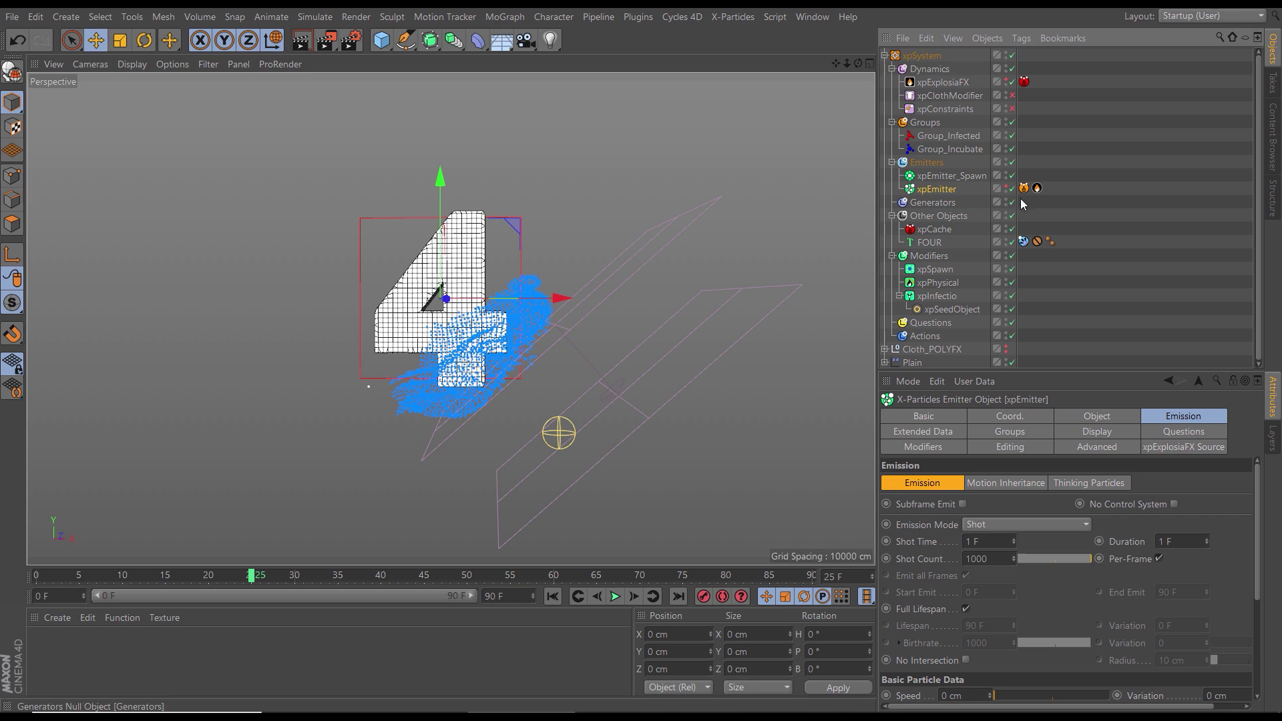
pyautogui.click(552, 597)
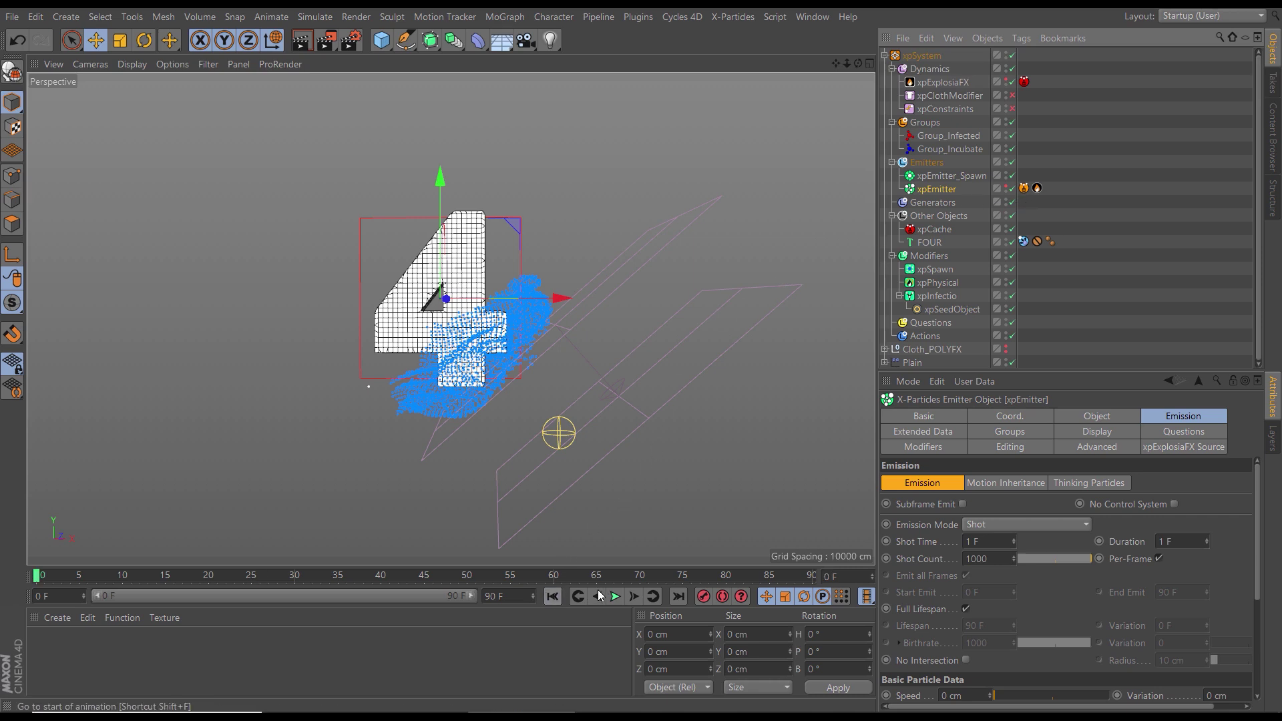
pyautogui.click(615, 596)
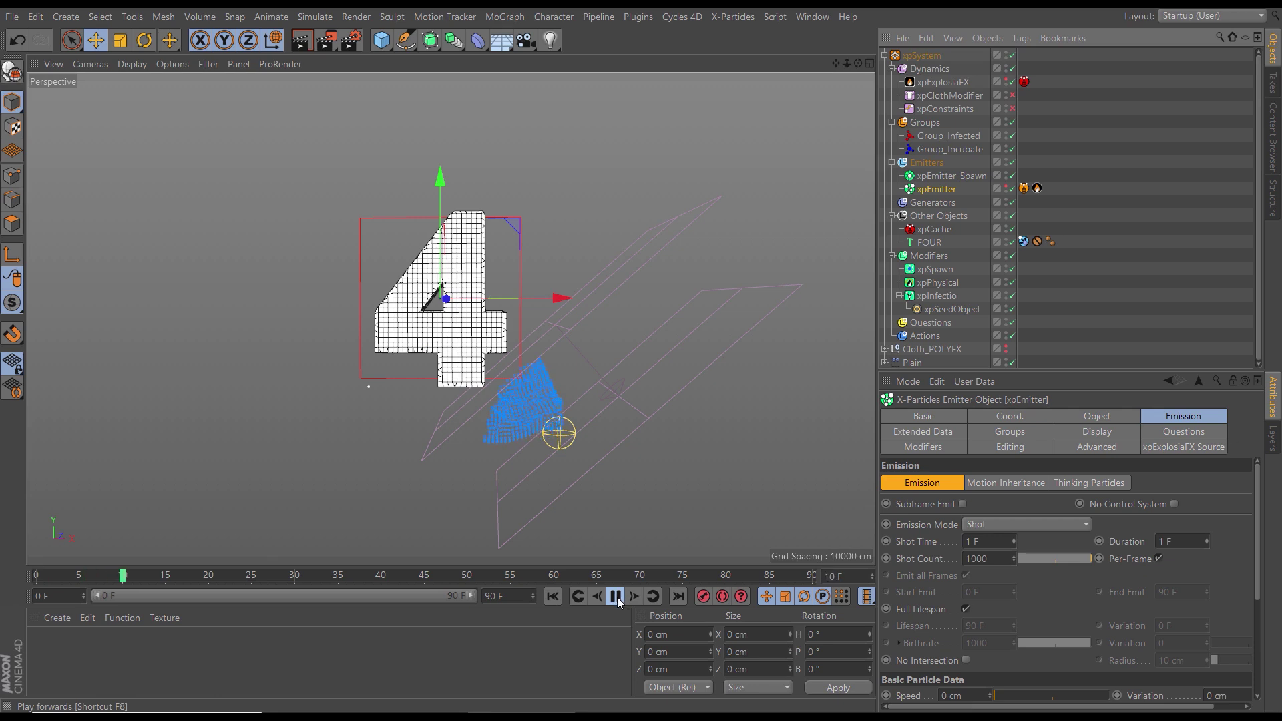
pyautogui.click(615, 596)
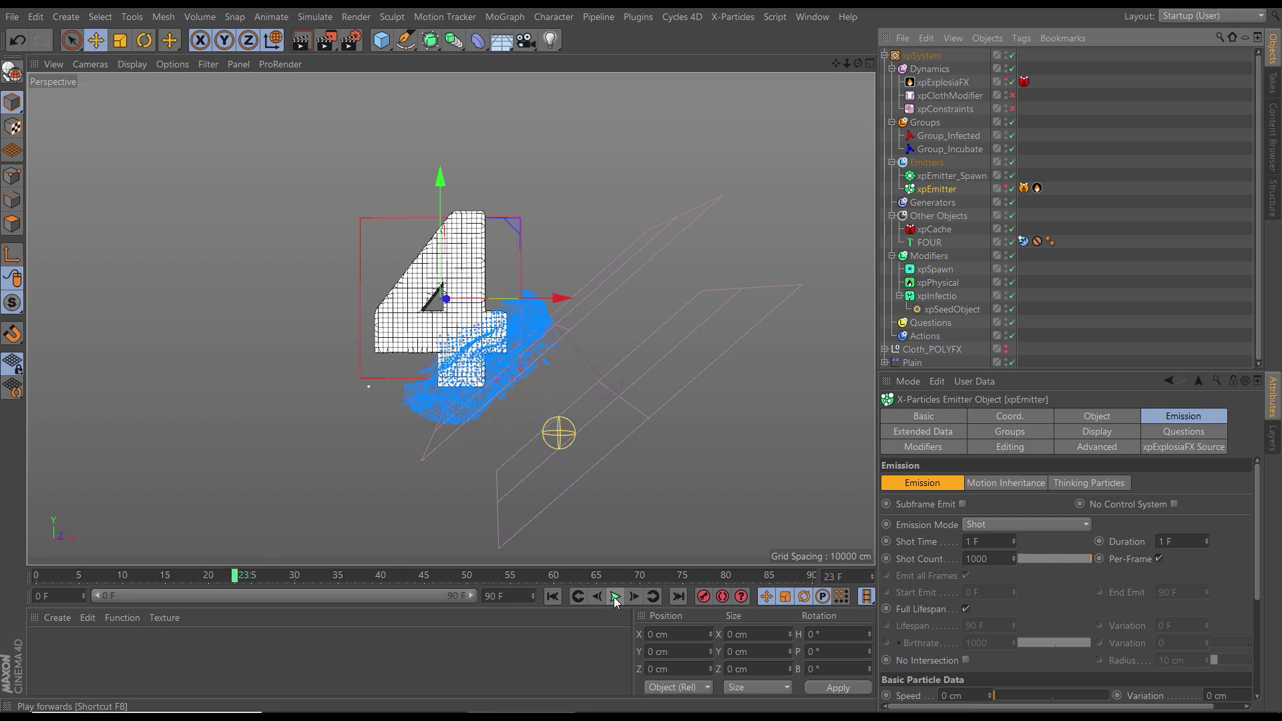
pyautogui.click(552, 596)
pyautogui.click(615, 596)
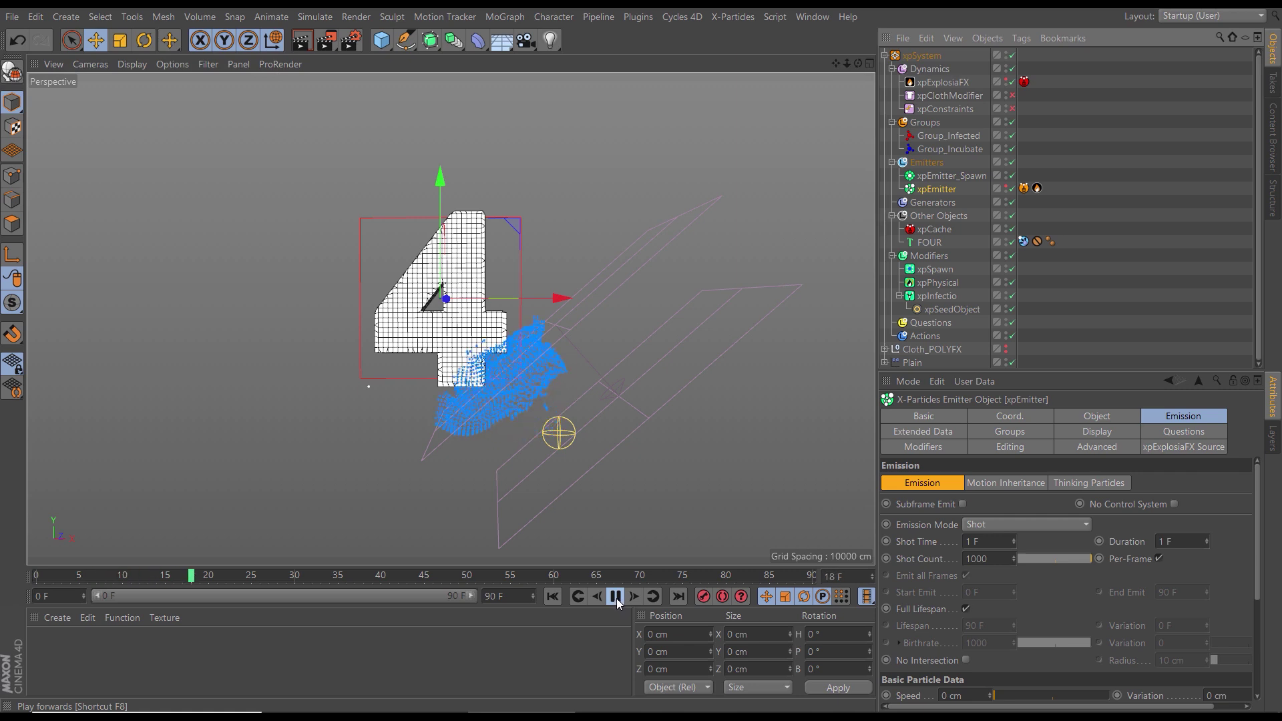
pyautogui.click(615, 596)
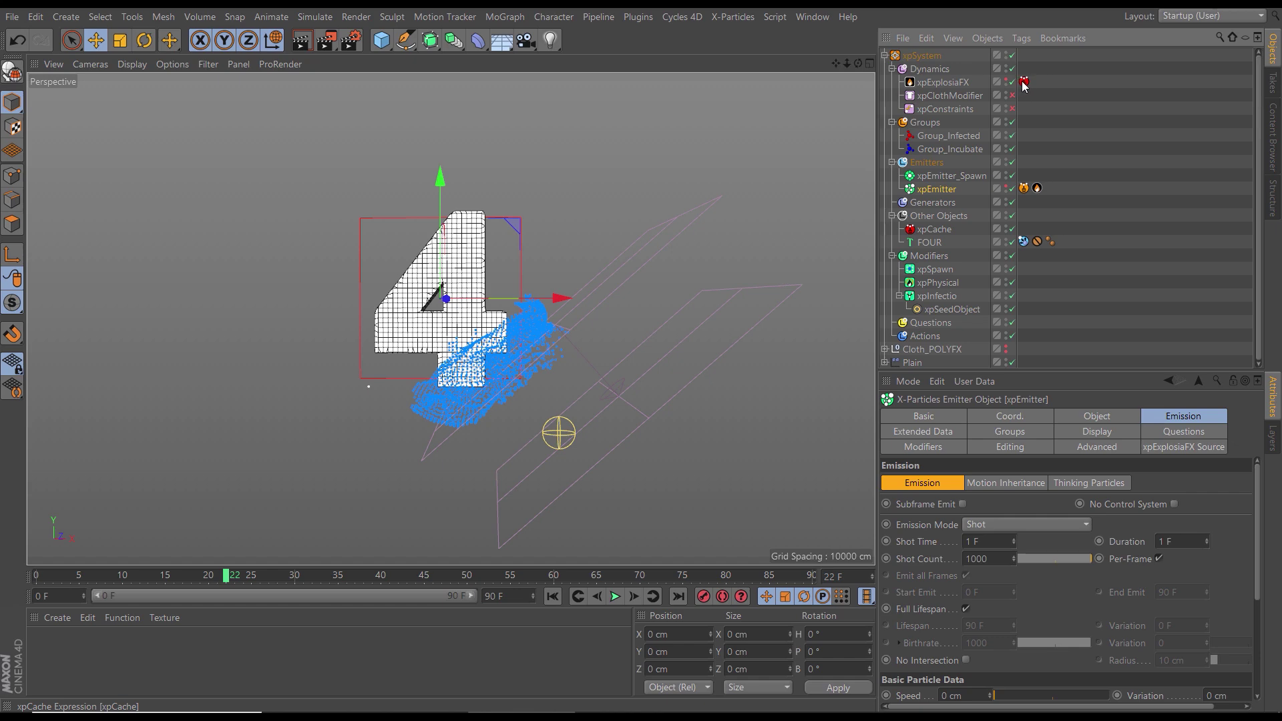
pyautogui.click(615, 596)
pyautogui.click(552, 596)
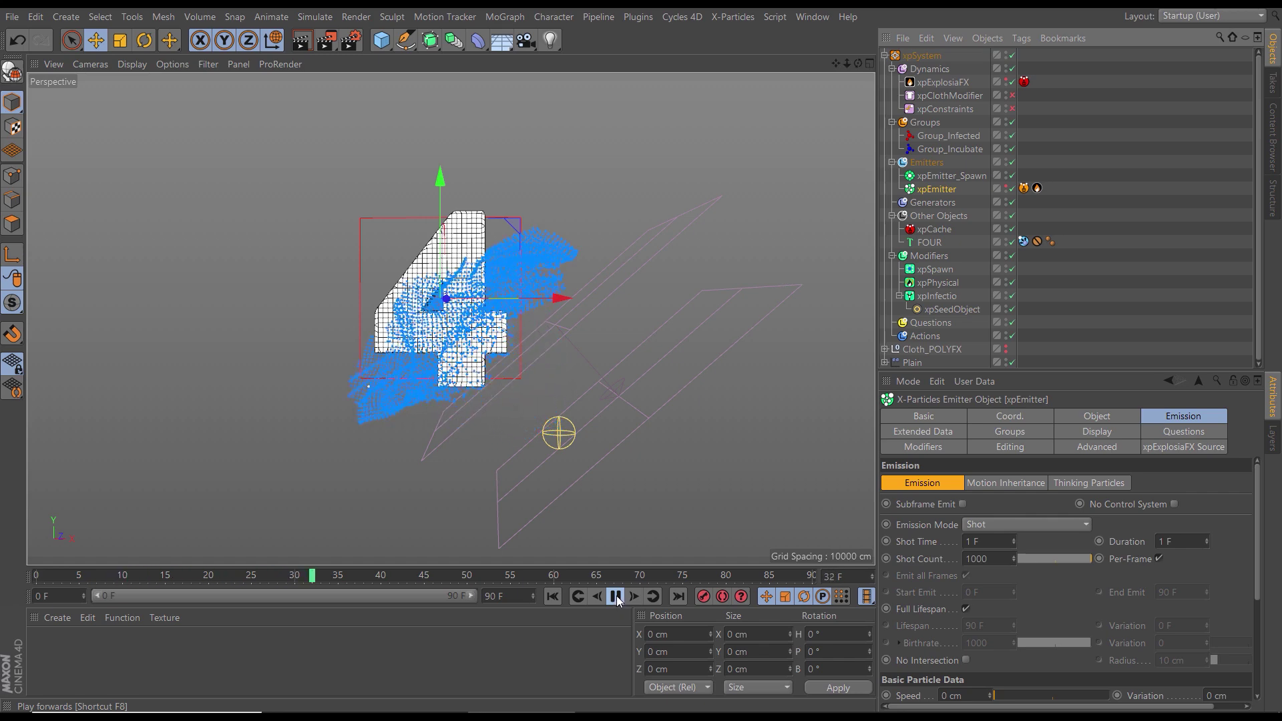
pyautogui.click(616, 597)
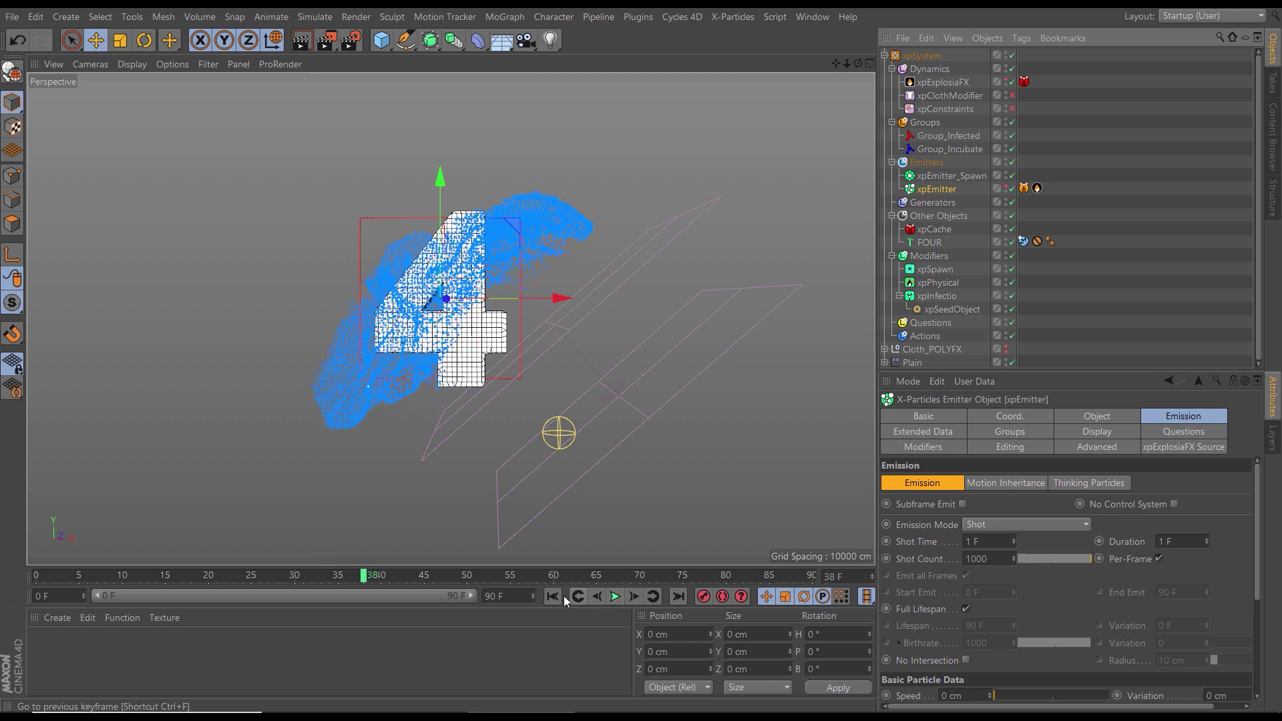
pyautogui.click(552, 596)
pyautogui.click(615, 597)
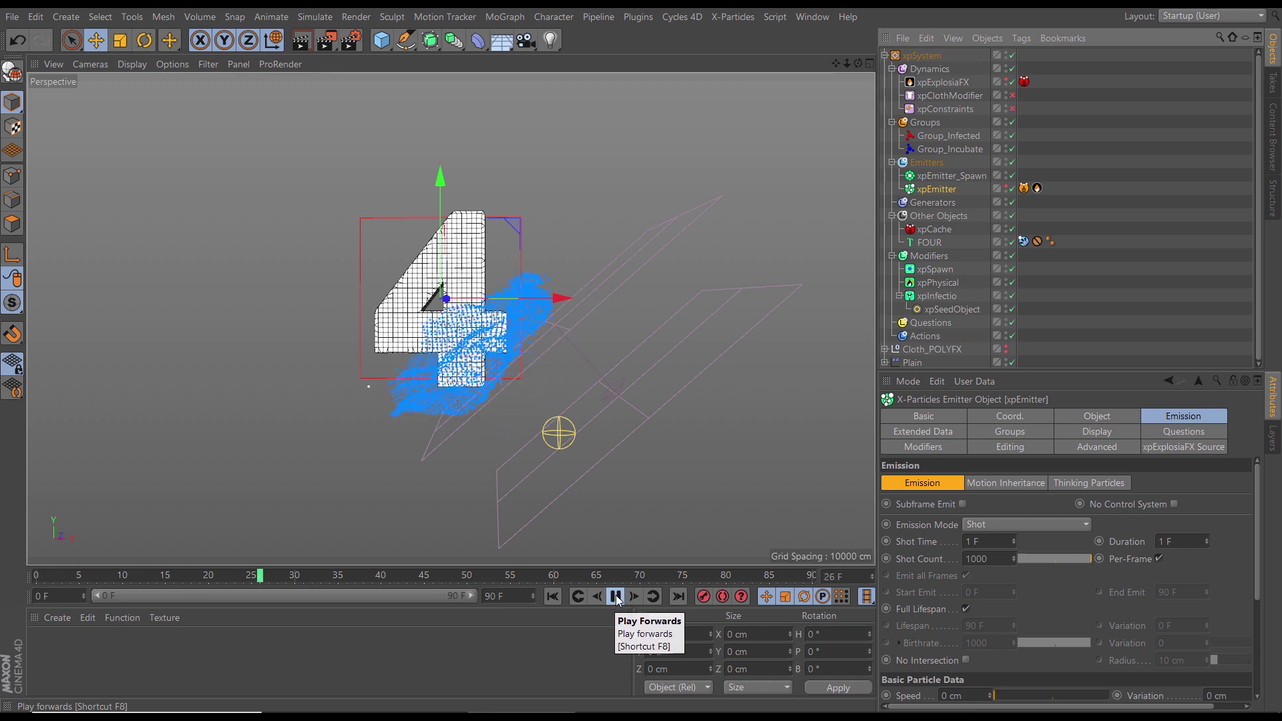
pyautogui.click(615, 597)
pyautogui.click(554, 596)
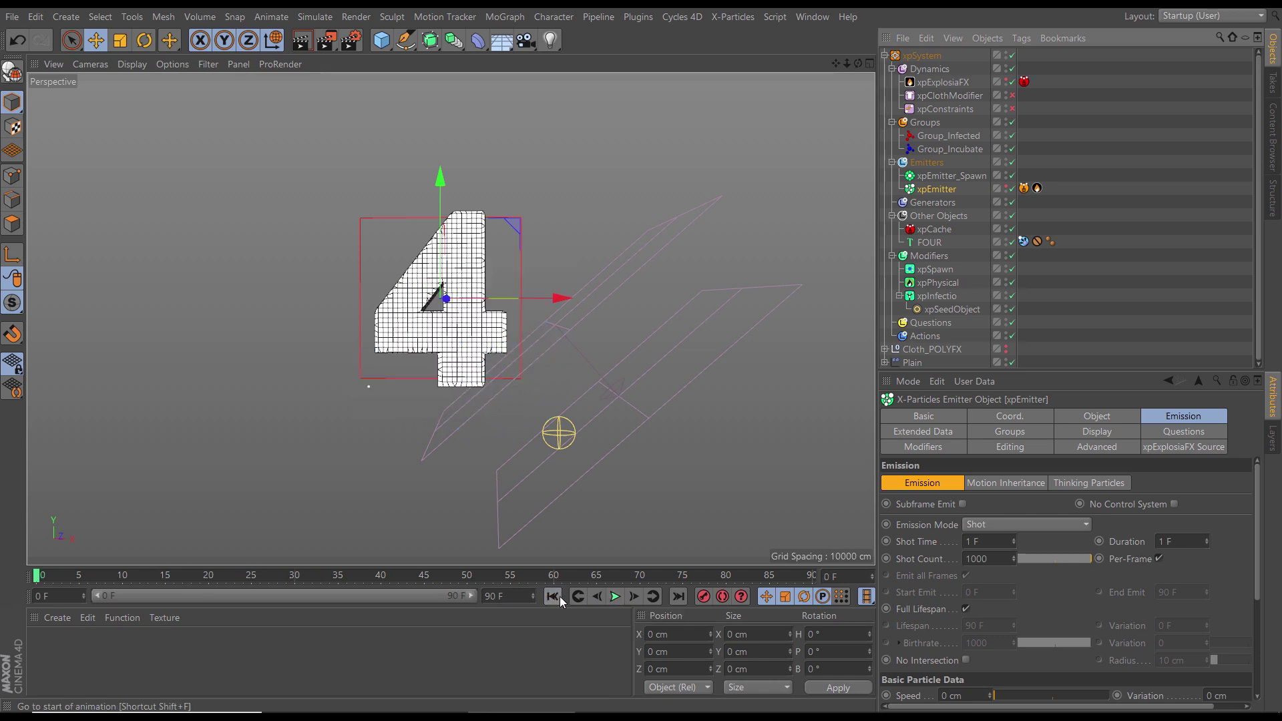
# Step: Add a second xpCache object to the Other Objects folder of the X-Particles system
pyautogui.moveTo(1087, 372); pyautogui.dragTo(1087, 457)
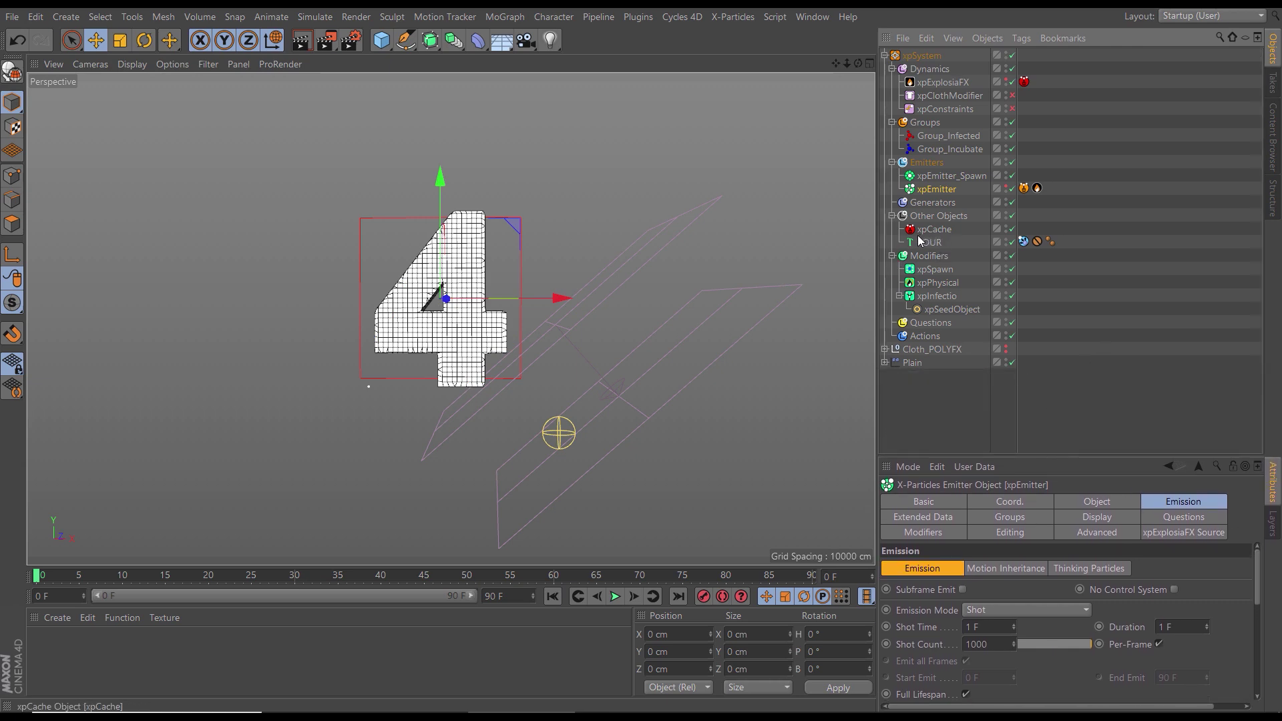
pyautogui.click(942, 217)
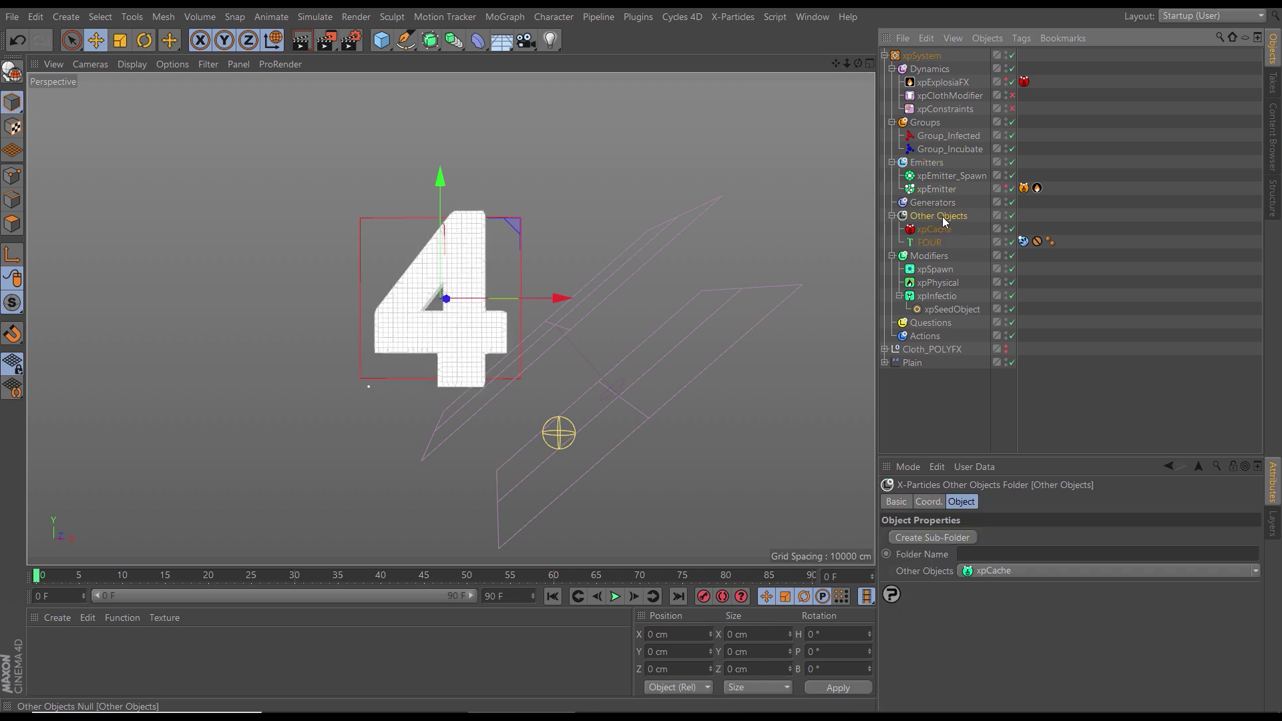
pyautogui.click(993, 571)
pyautogui.click(1003, 560)
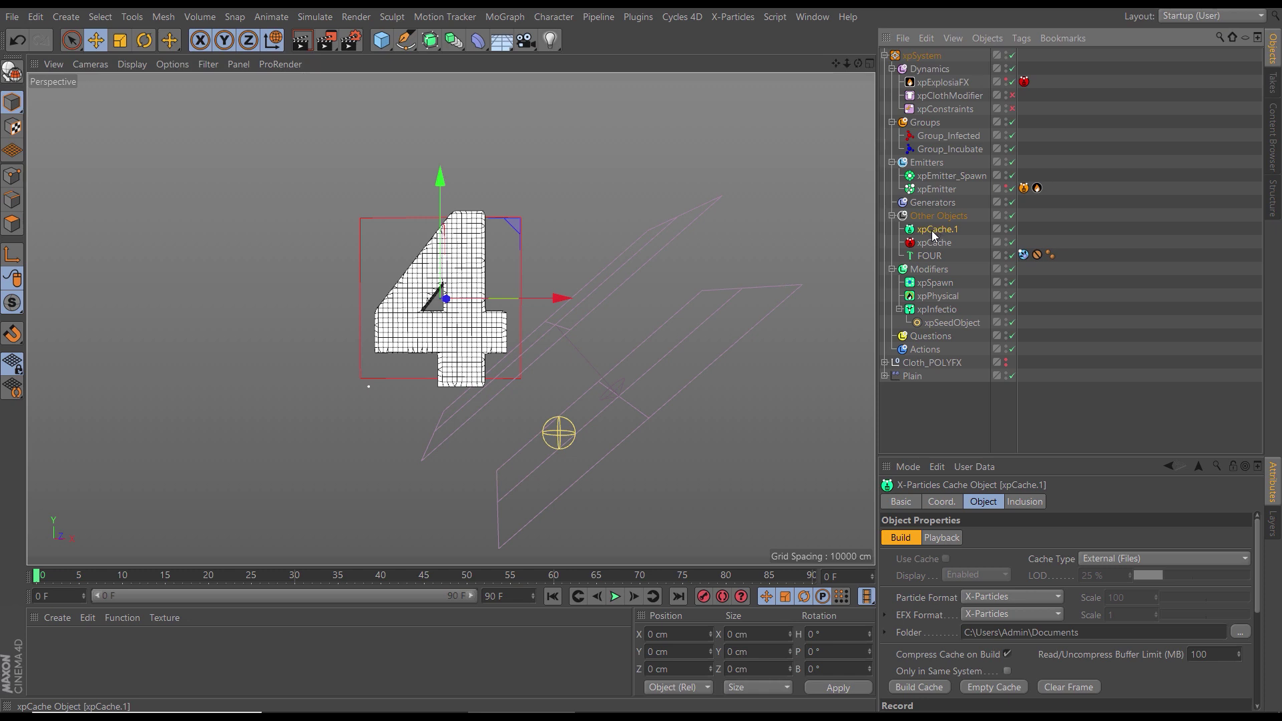
# Step: Set the new cache's inclusion mode to Include and add xpEmitter_Spawn to its objects list
pyautogui.click(1026, 502)
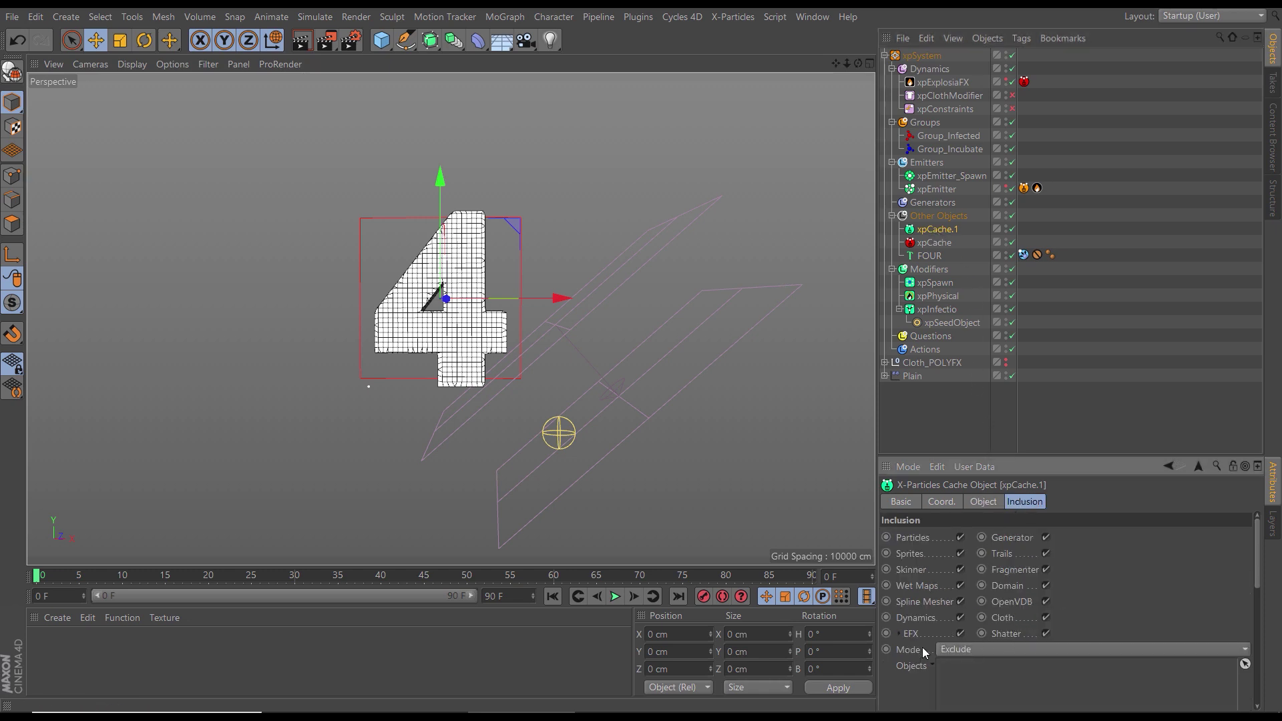
pyautogui.click(956, 648)
pyautogui.click(959, 663)
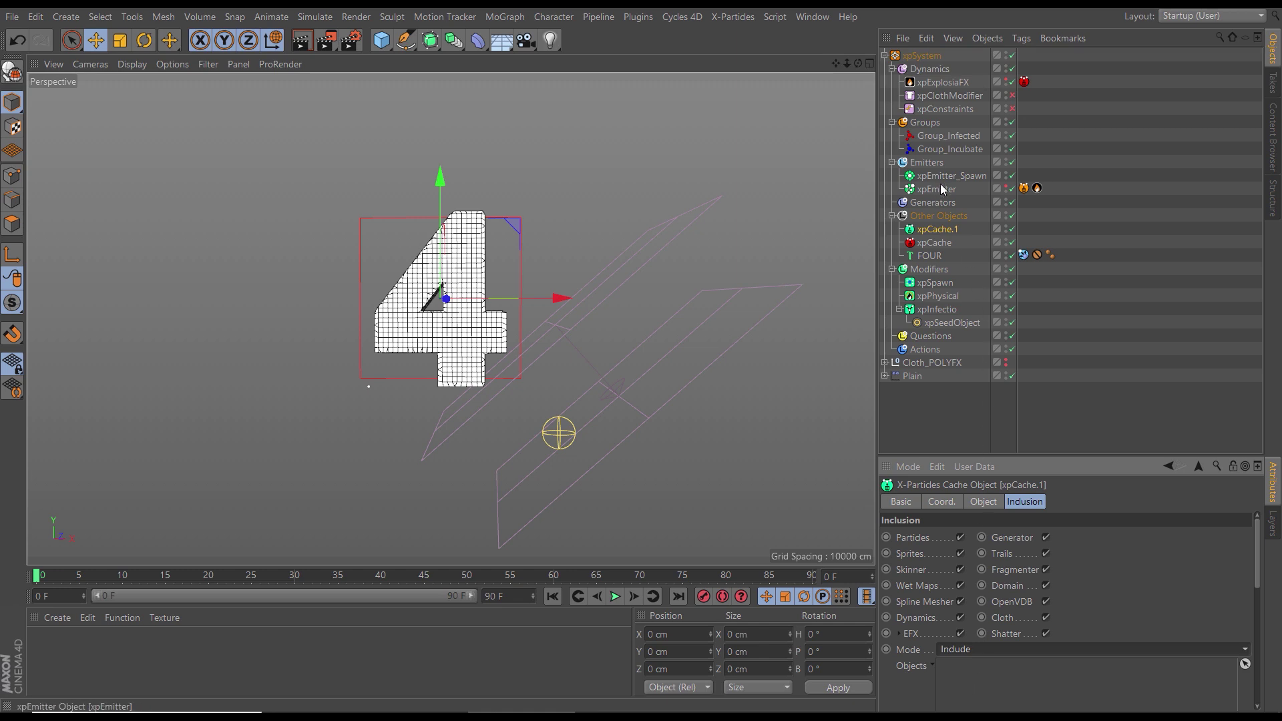
pyautogui.moveTo(938, 176); pyautogui.dragTo(995, 670)
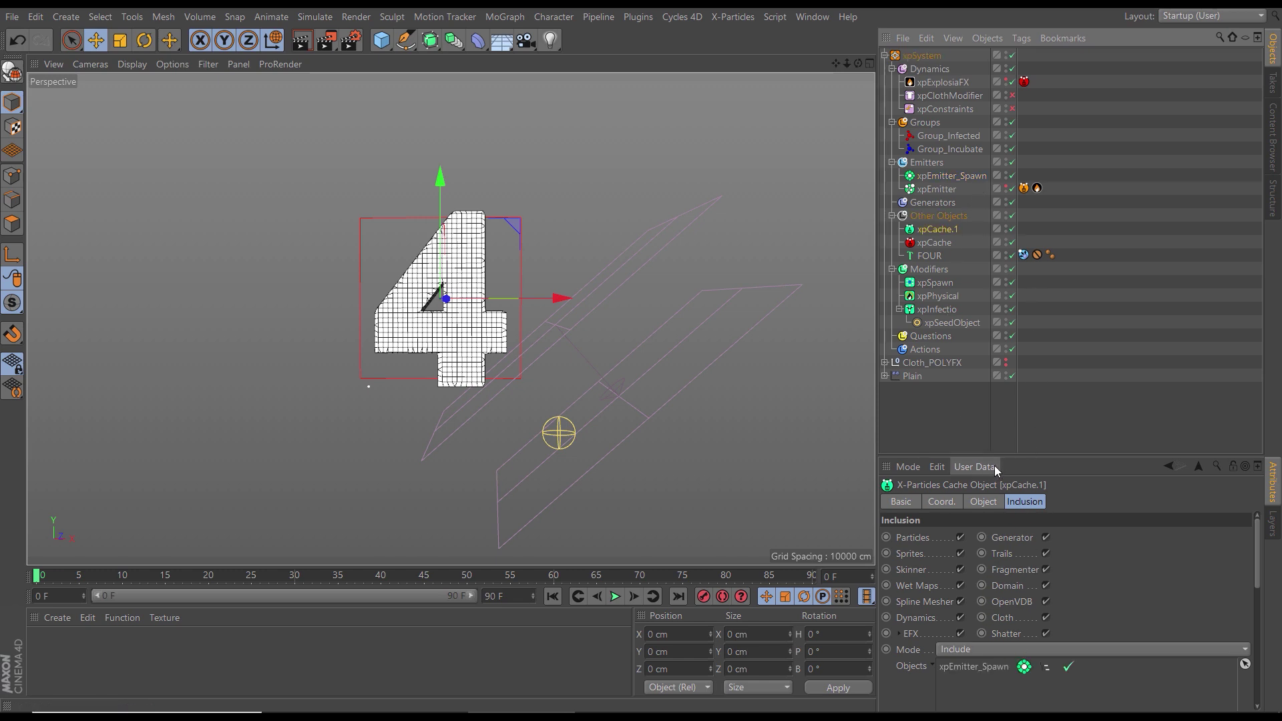
# Step: Set the new cache's folder to the Cache folder inside XP_Countdown_FIVE_burn_HQ in the Mograph_Countdown library
pyautogui.click(983, 503)
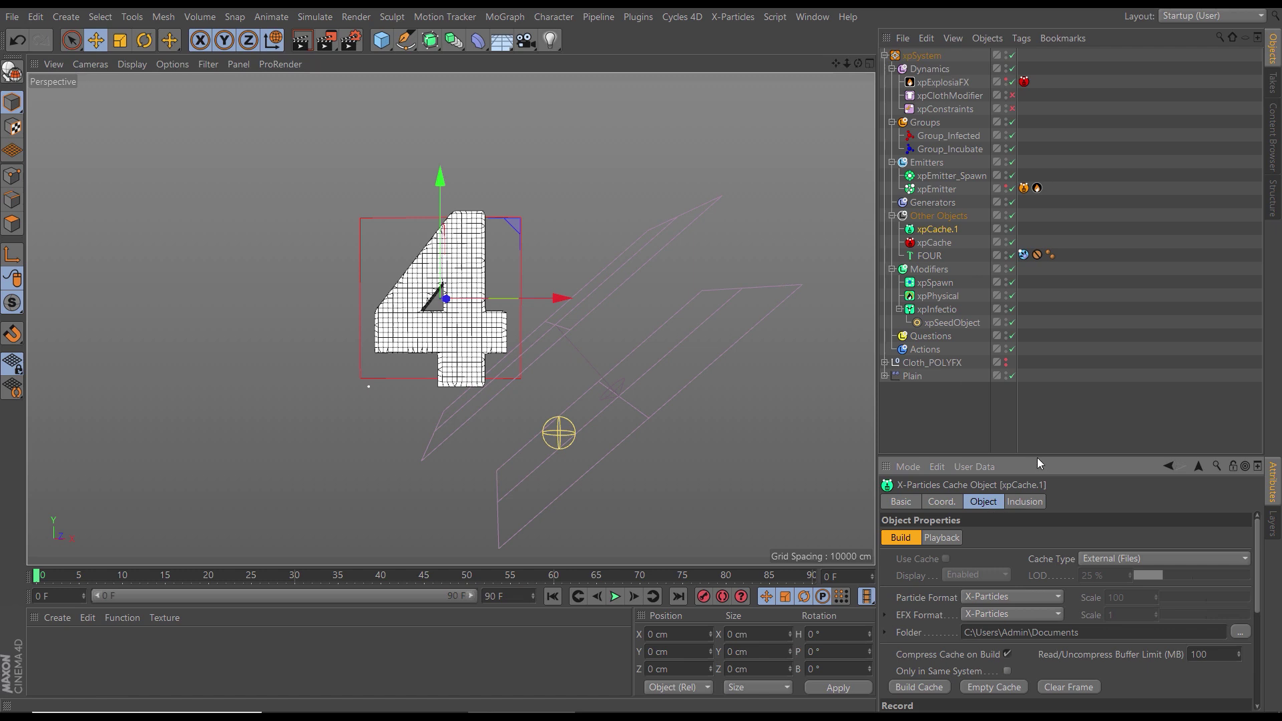
pyautogui.click(1240, 631)
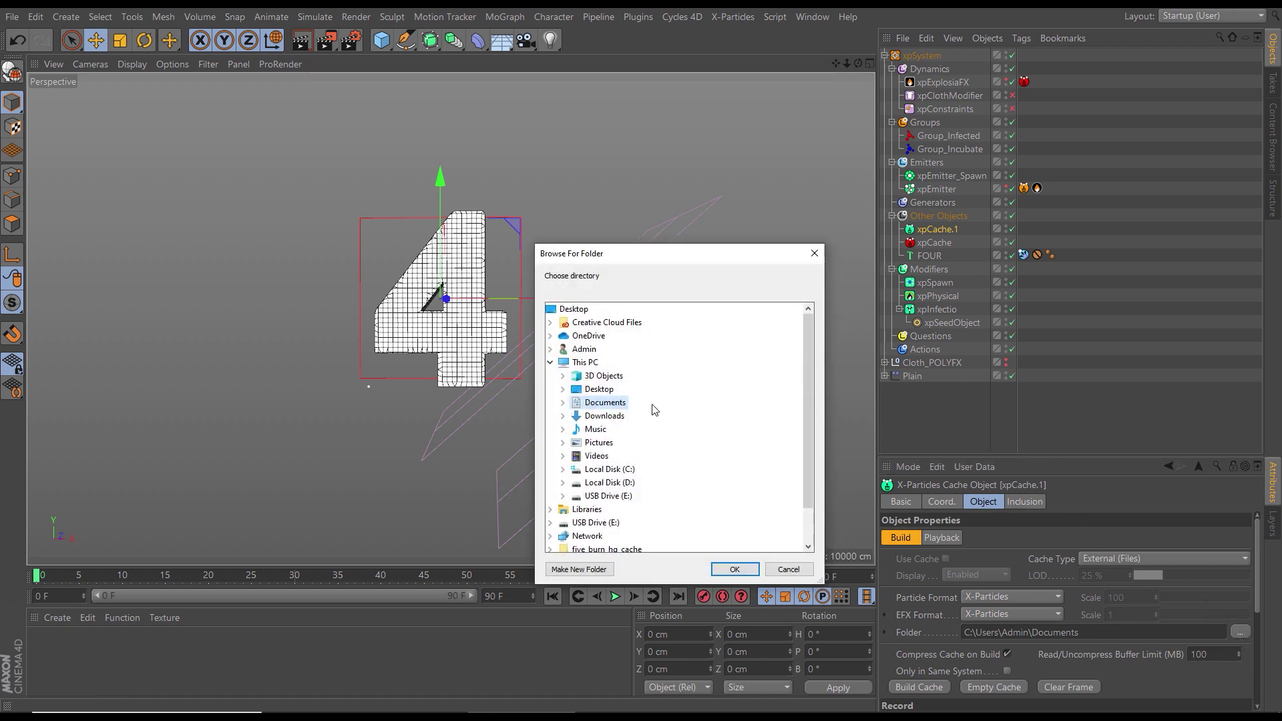
pyautogui.click(550, 362)
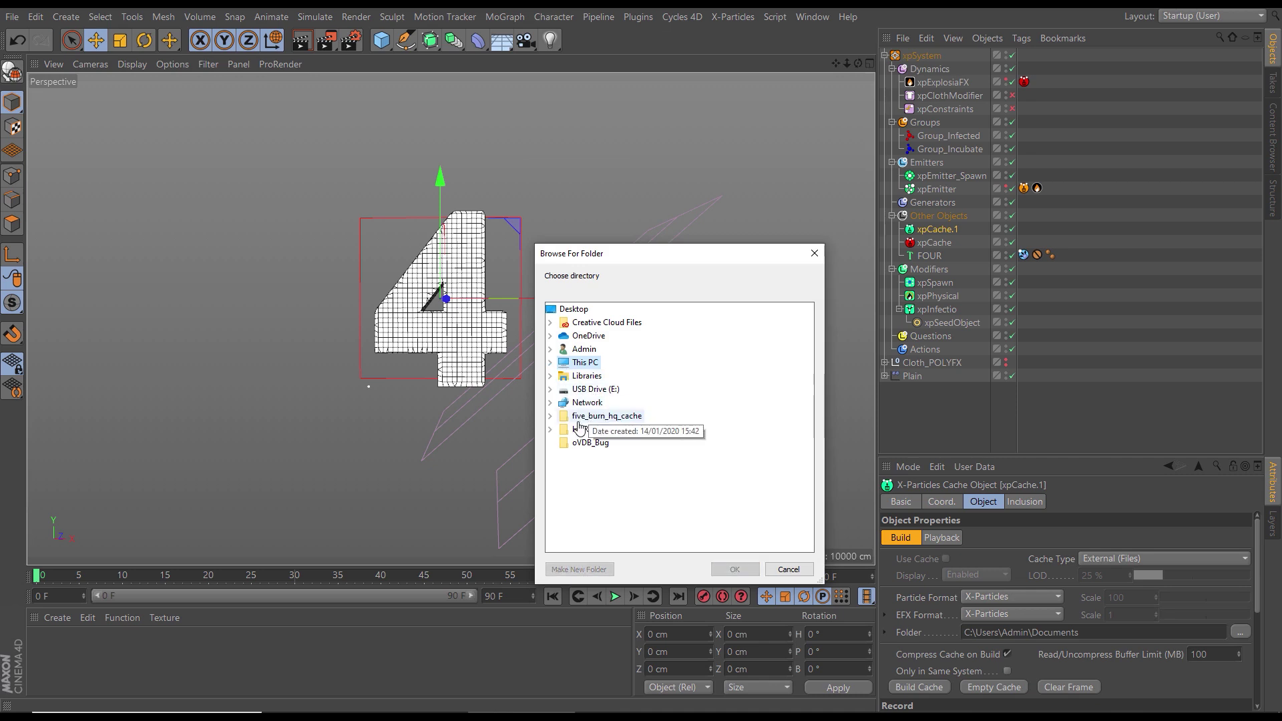
pyautogui.doubleClick(586, 376)
pyautogui.doubleClick(607, 416)
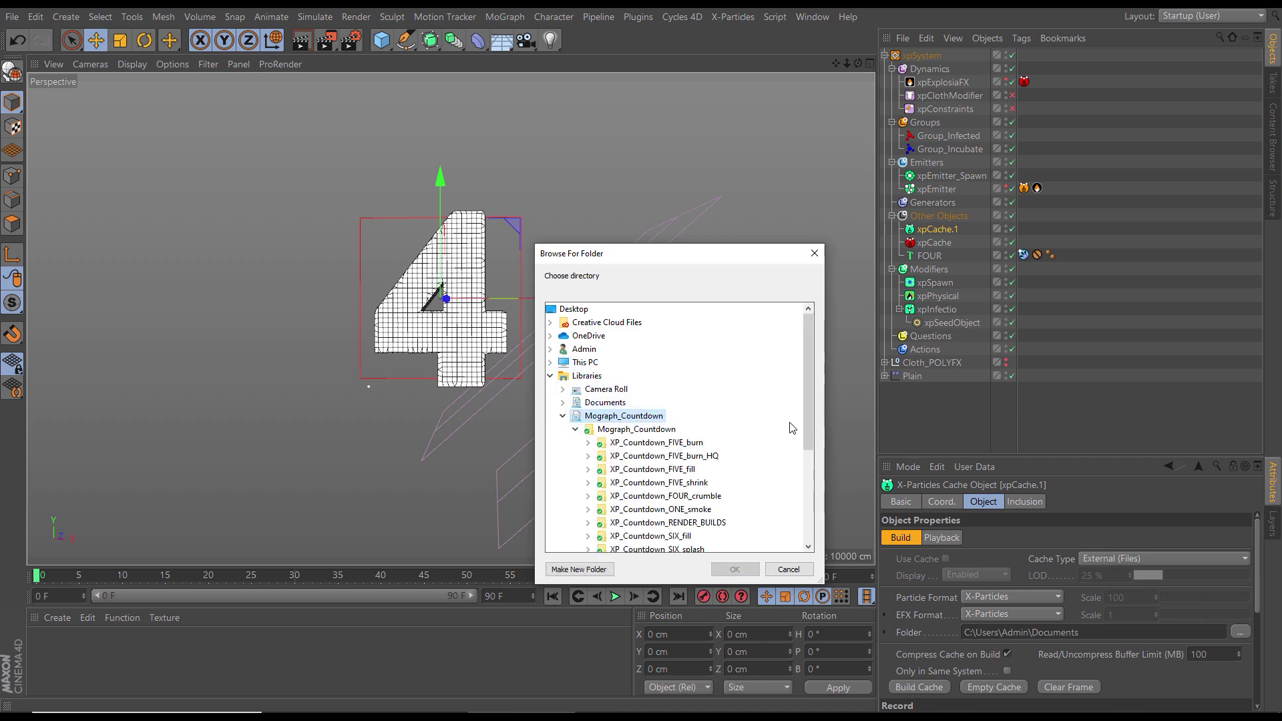
pyautogui.doubleClick(717, 458)
pyautogui.click(636, 469)
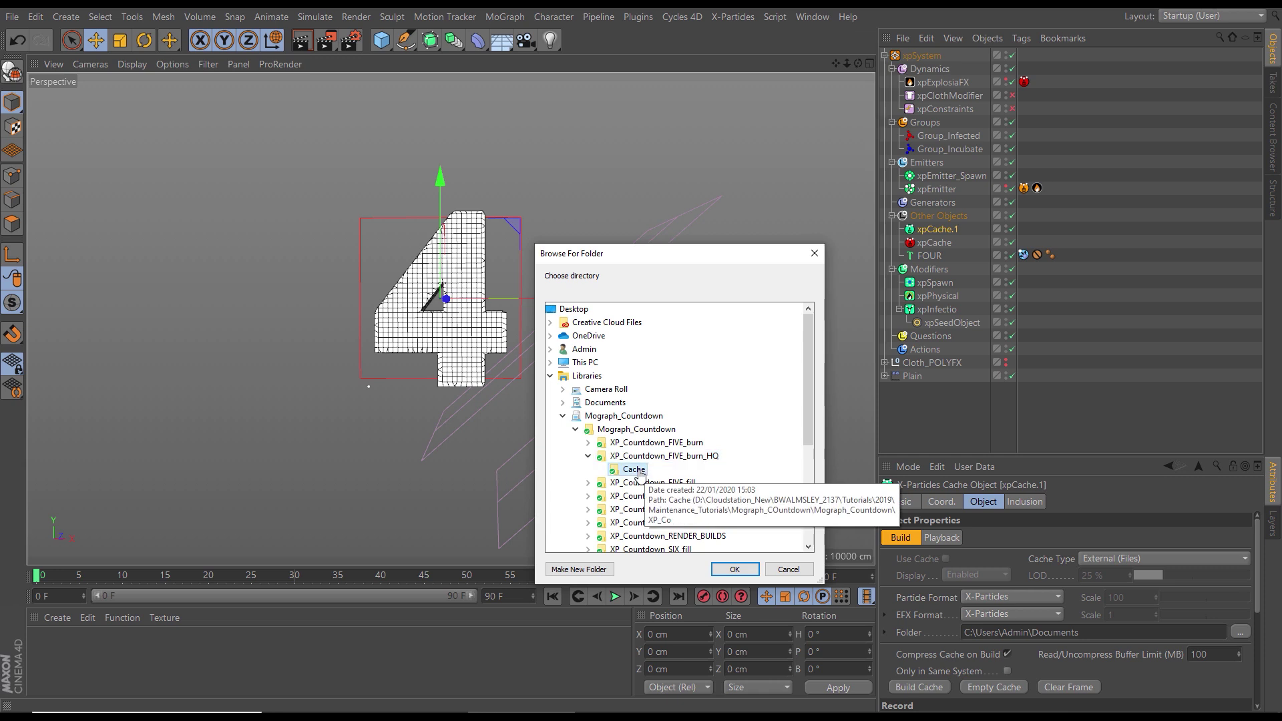
pyautogui.click(734, 569)
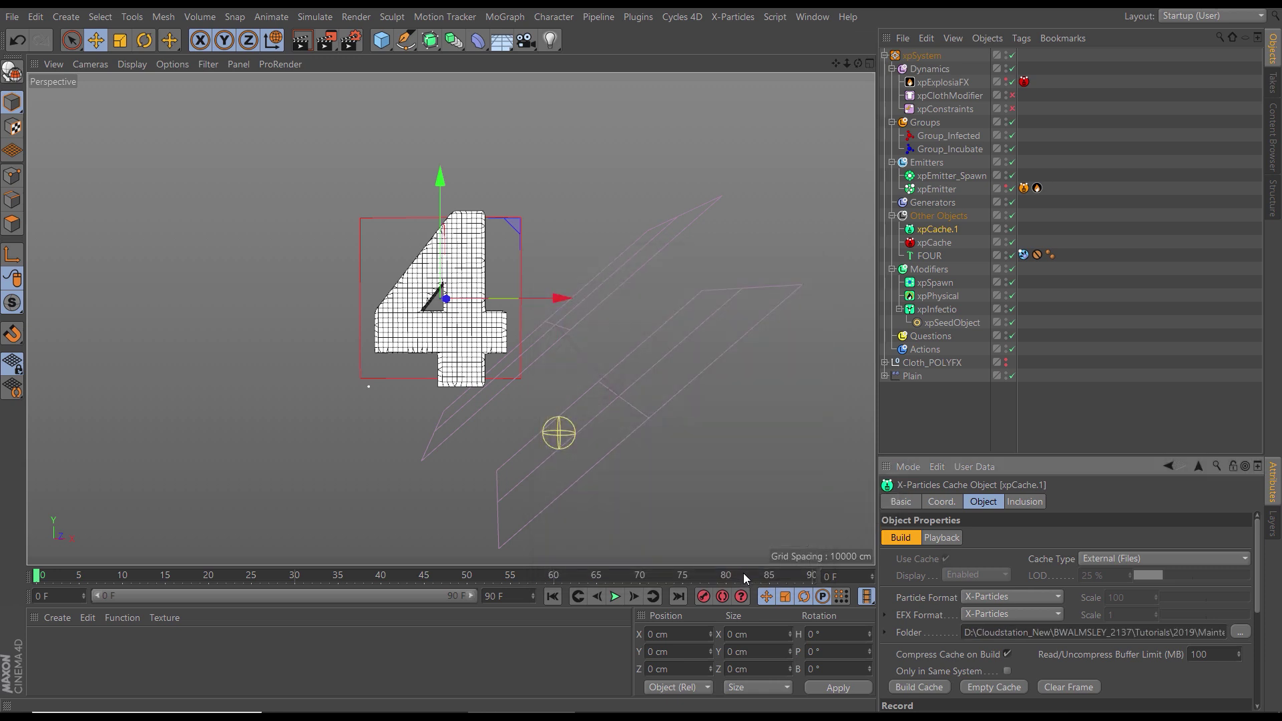
# Step: Play the simulation to about frame 27 and return to the first frame
pyautogui.click(615, 596)
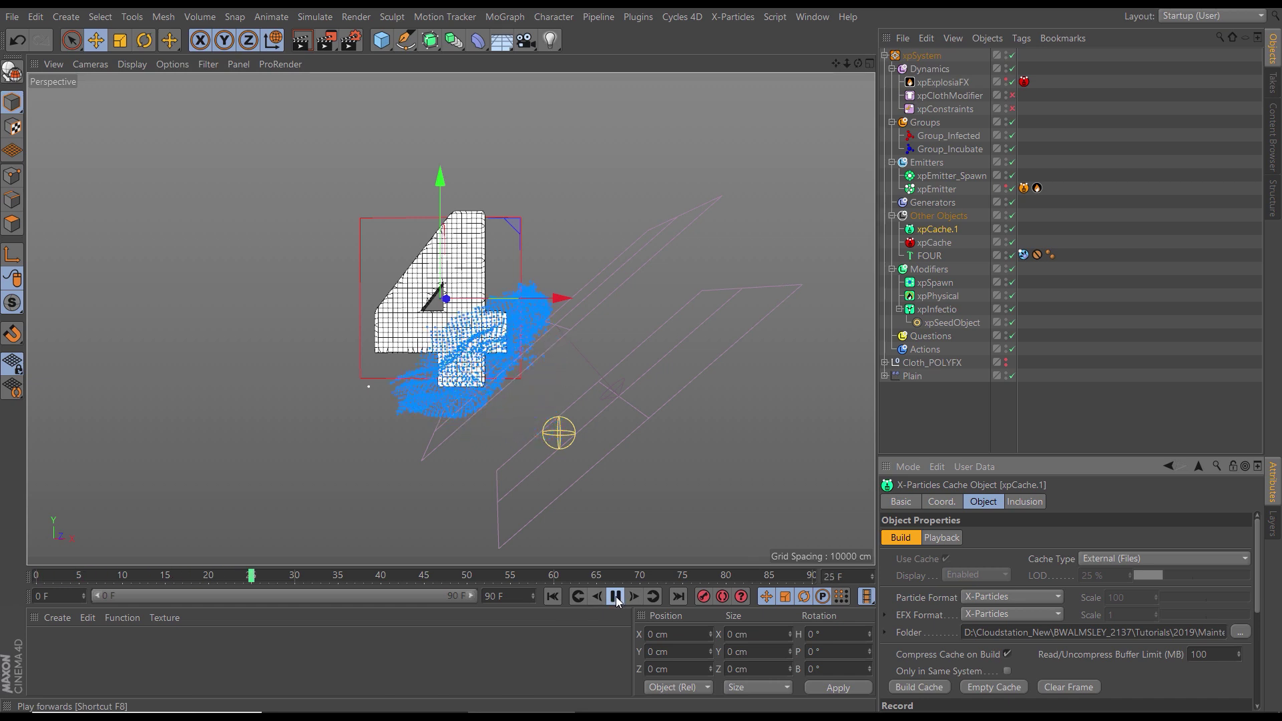
pyautogui.click(609, 597)
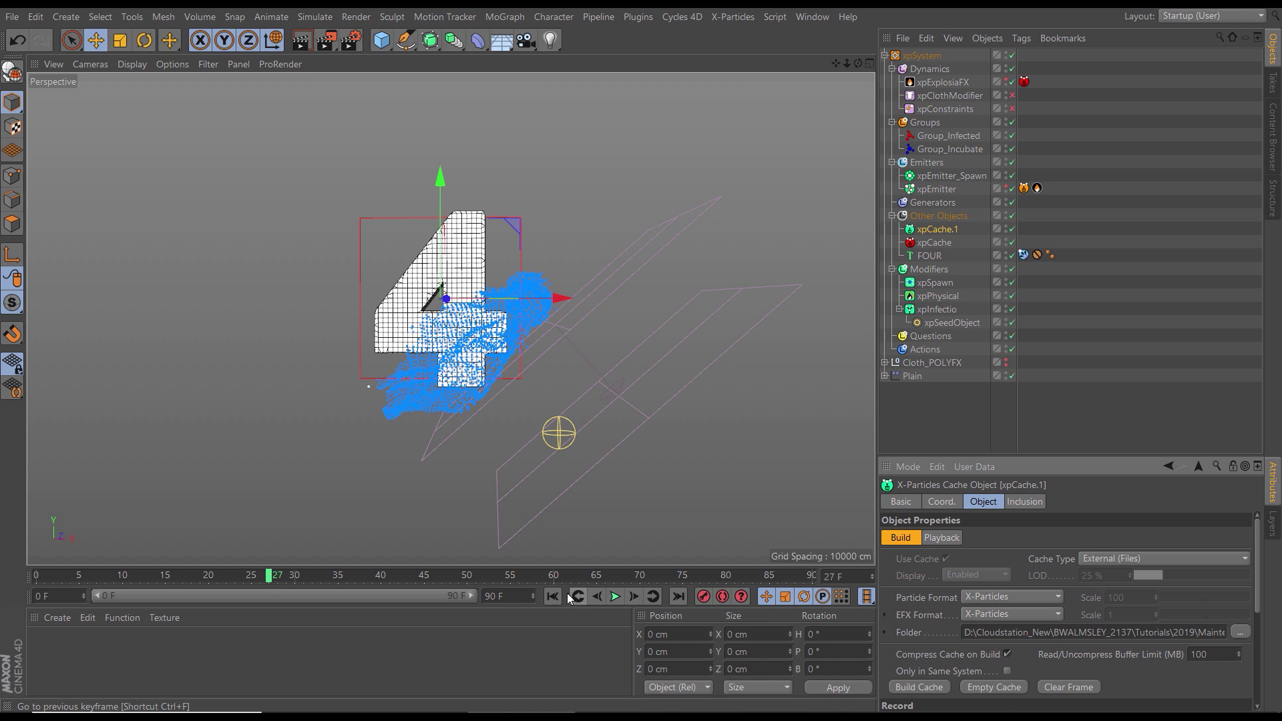
pyautogui.click(577, 596)
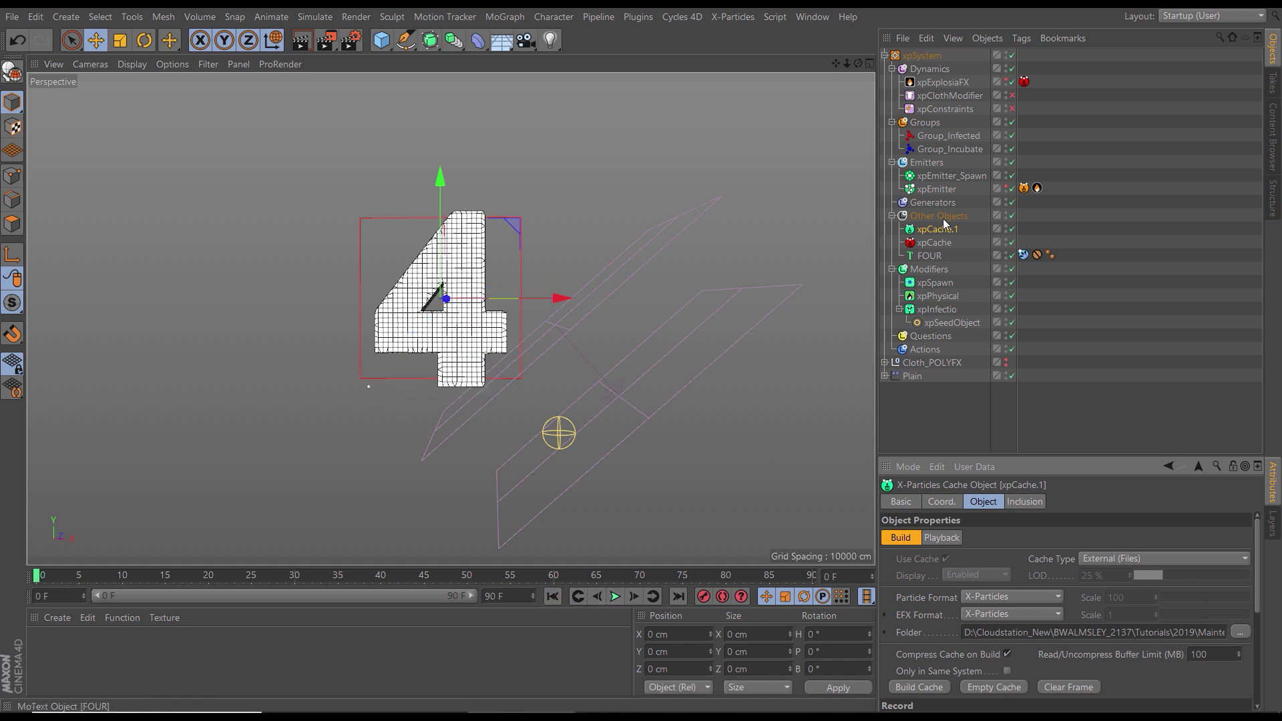
# Step: Set the editor display of the xpEmitter_Spawn particles to Dots
pyautogui.click(951, 175)
pyautogui.click(971, 517)
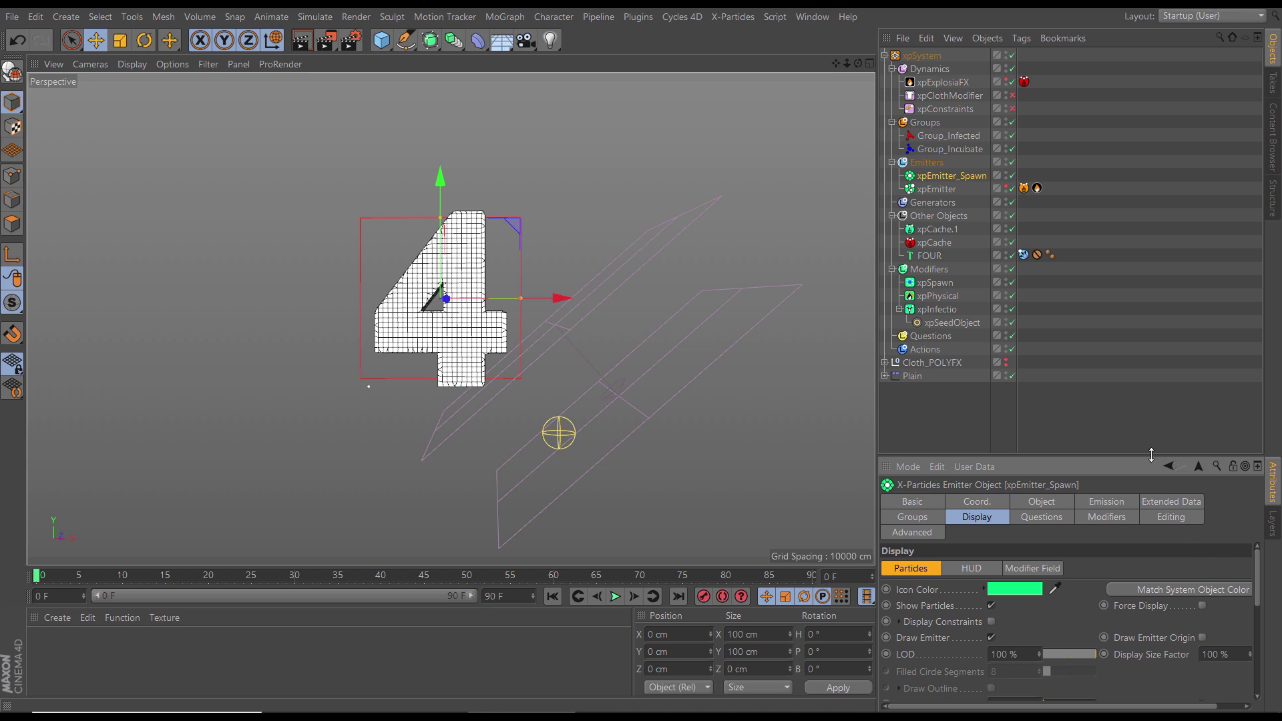
pyautogui.moveTo(1151, 455); pyautogui.dragTo(1151, 352)
pyautogui.click(995, 652)
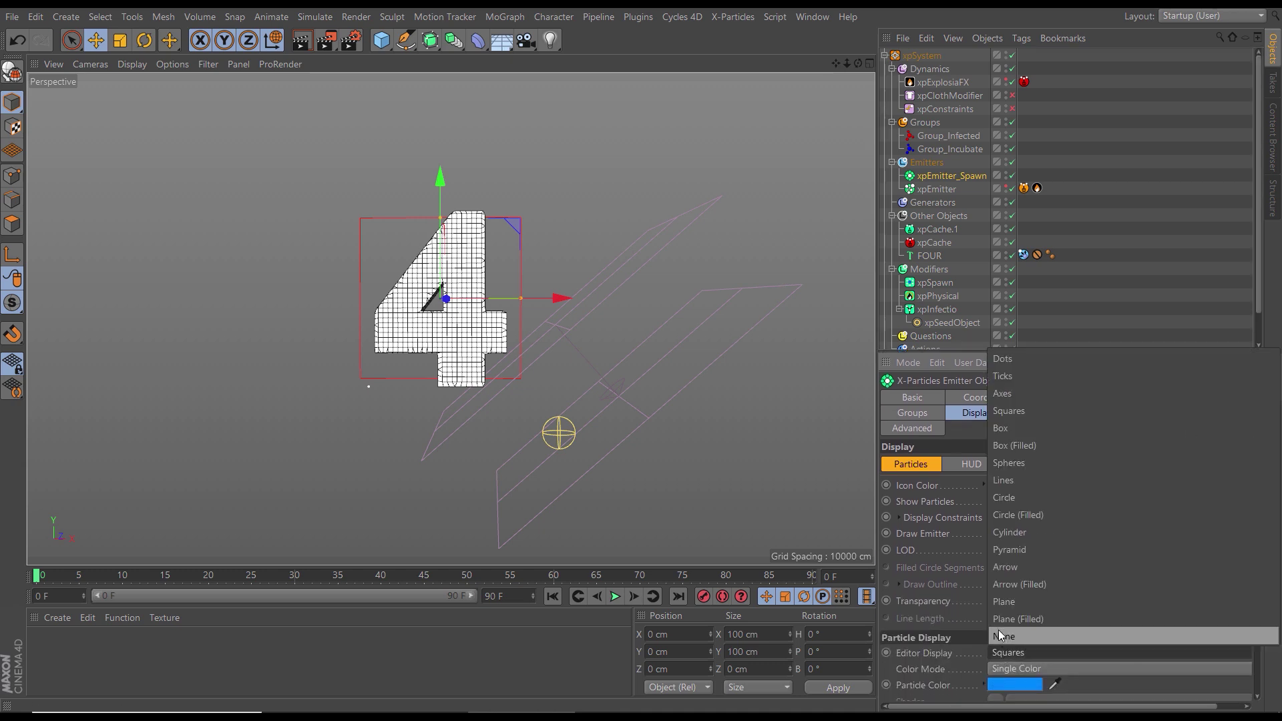
pyautogui.click(999, 357)
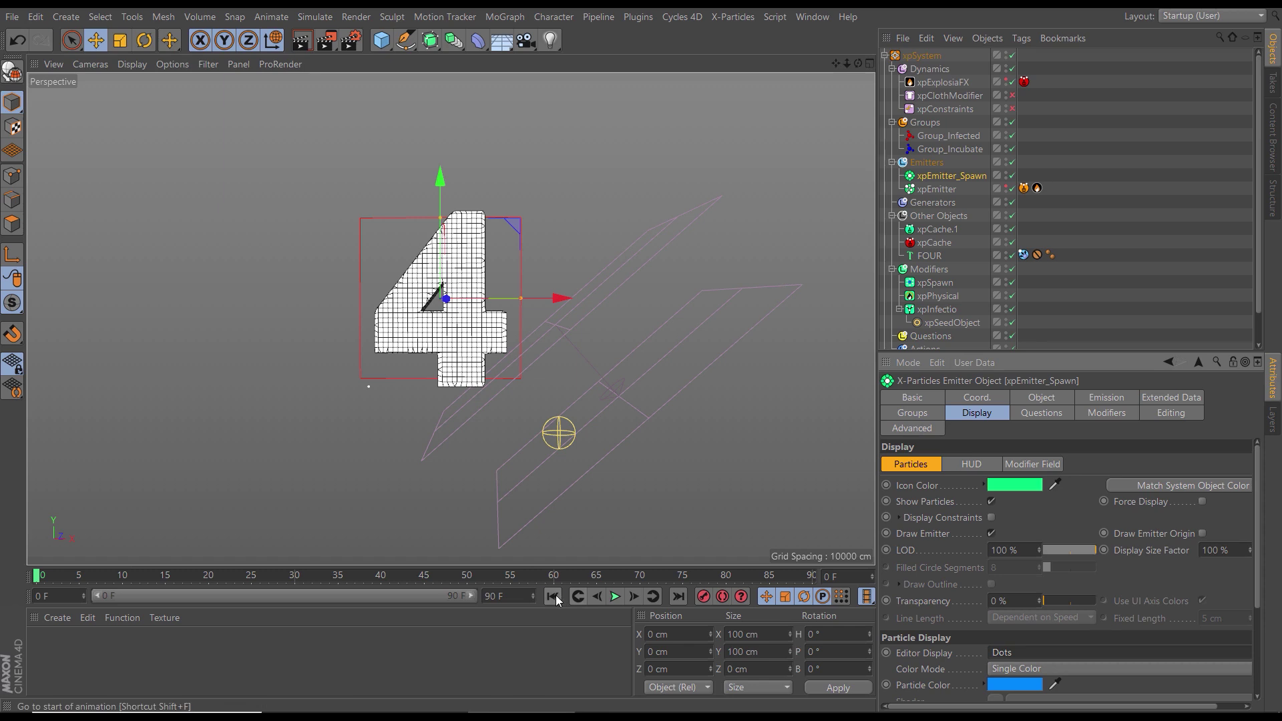
# Step: Play the simulation to about frame 16 and inspect the spawned particles near the cloth's lower edge
pyautogui.click(615, 596)
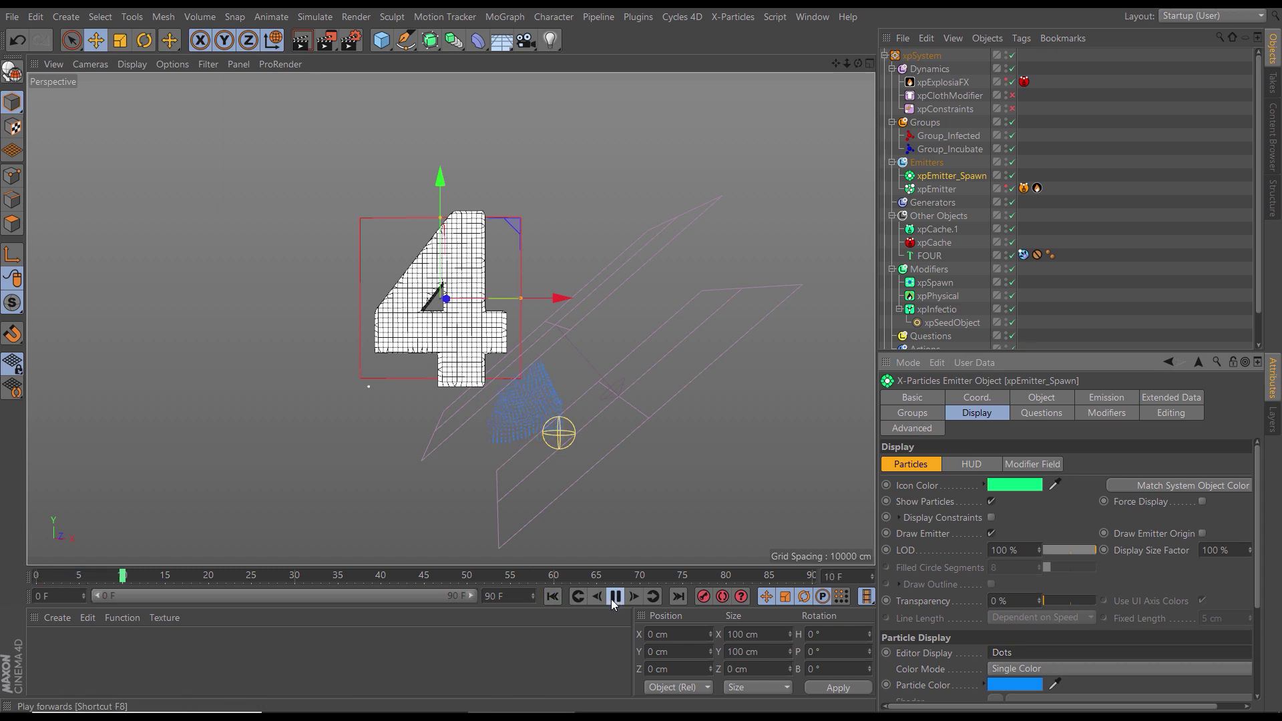
pyautogui.click(615, 597)
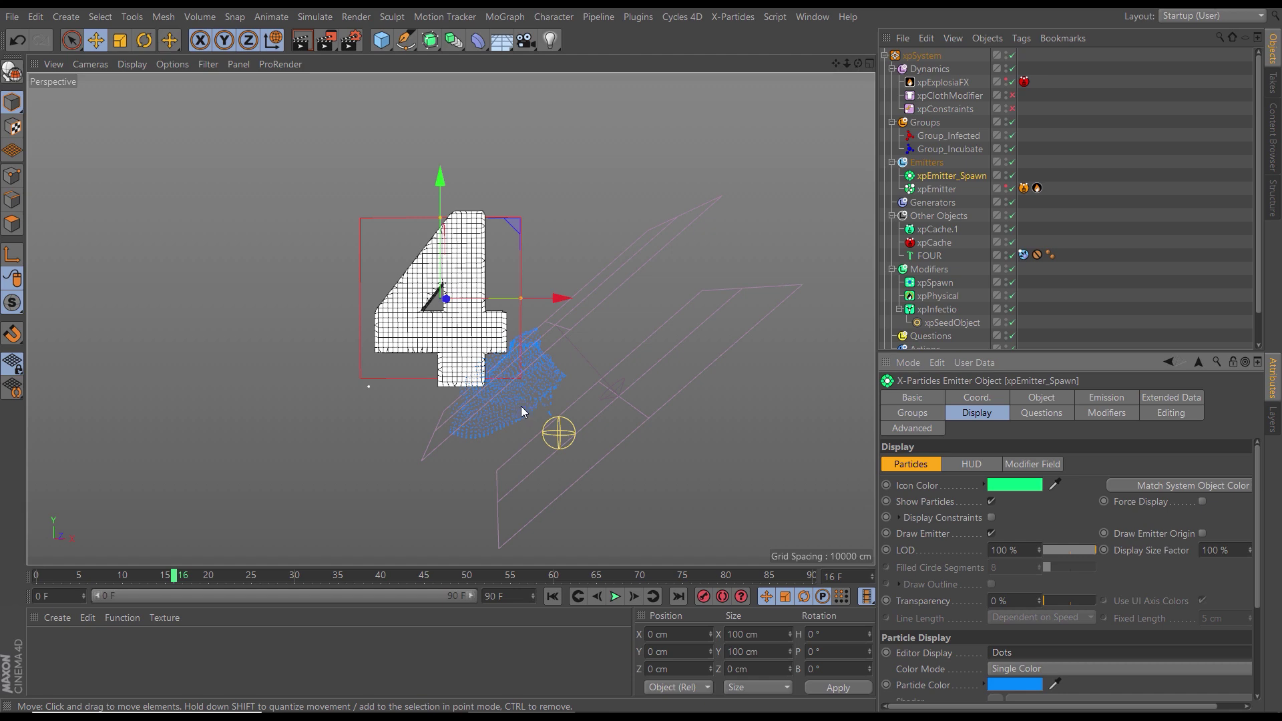
pyautogui.moveTo(503, 402)
pyautogui.keyDown('alt'); pyautogui.mouseDown(button='right')
pyautogui.moveTo(670, 366)
pyautogui.moveTo(515, 400)
pyautogui.mouseUp(button='right'); pyautogui.keyUp('alt')
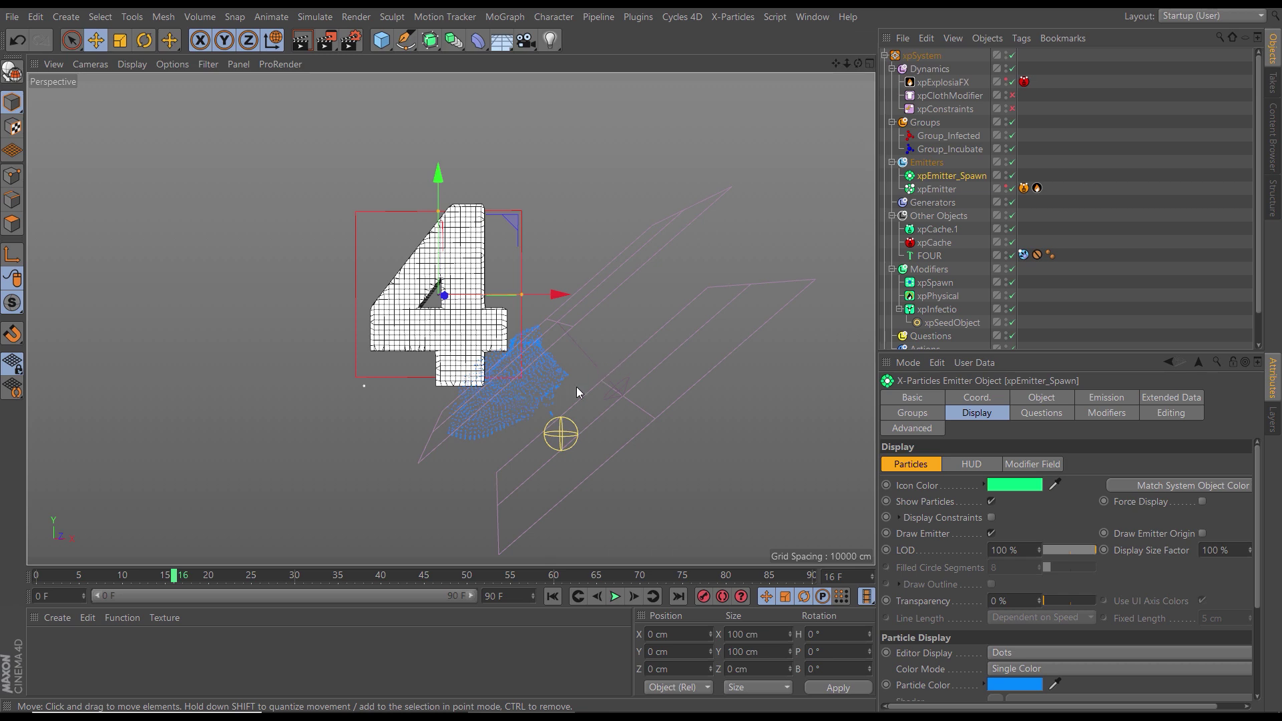
# Step: Give the xpSpawn modifier a 3 cm offset value after previewing a 2 cm offset to about frame 16
pyautogui.click(936, 283)
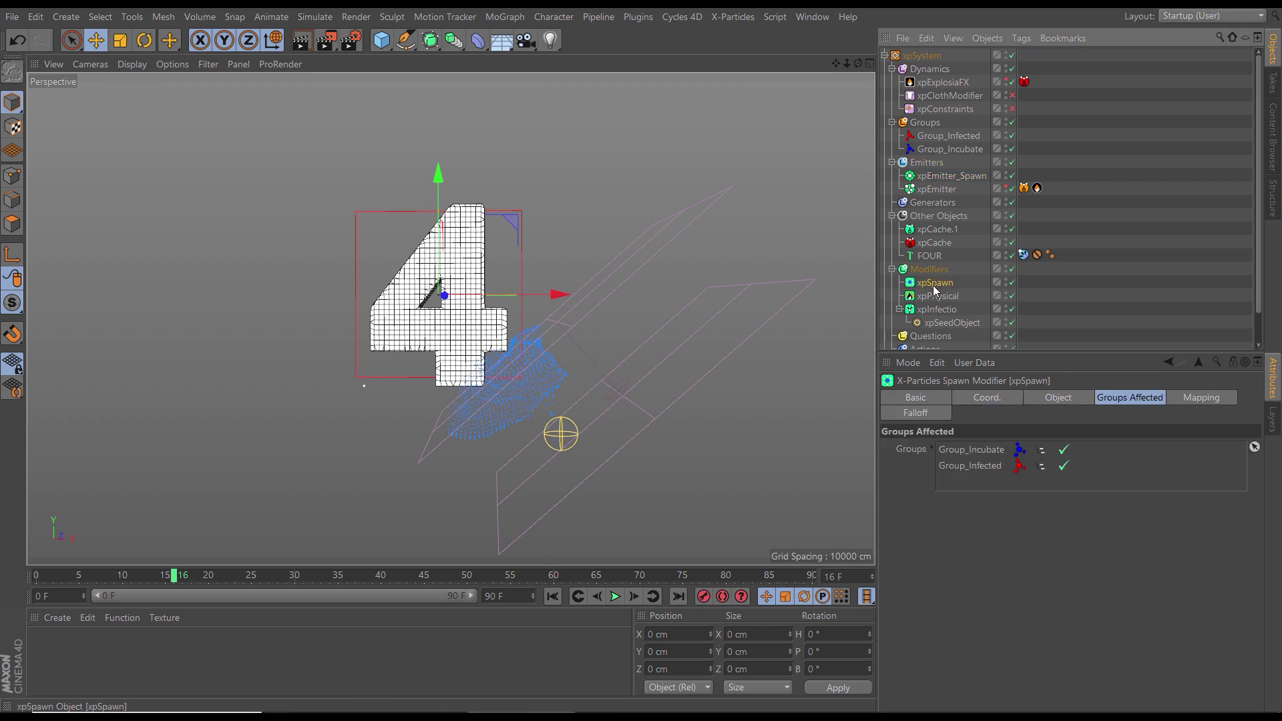
pyautogui.click(1042, 398)
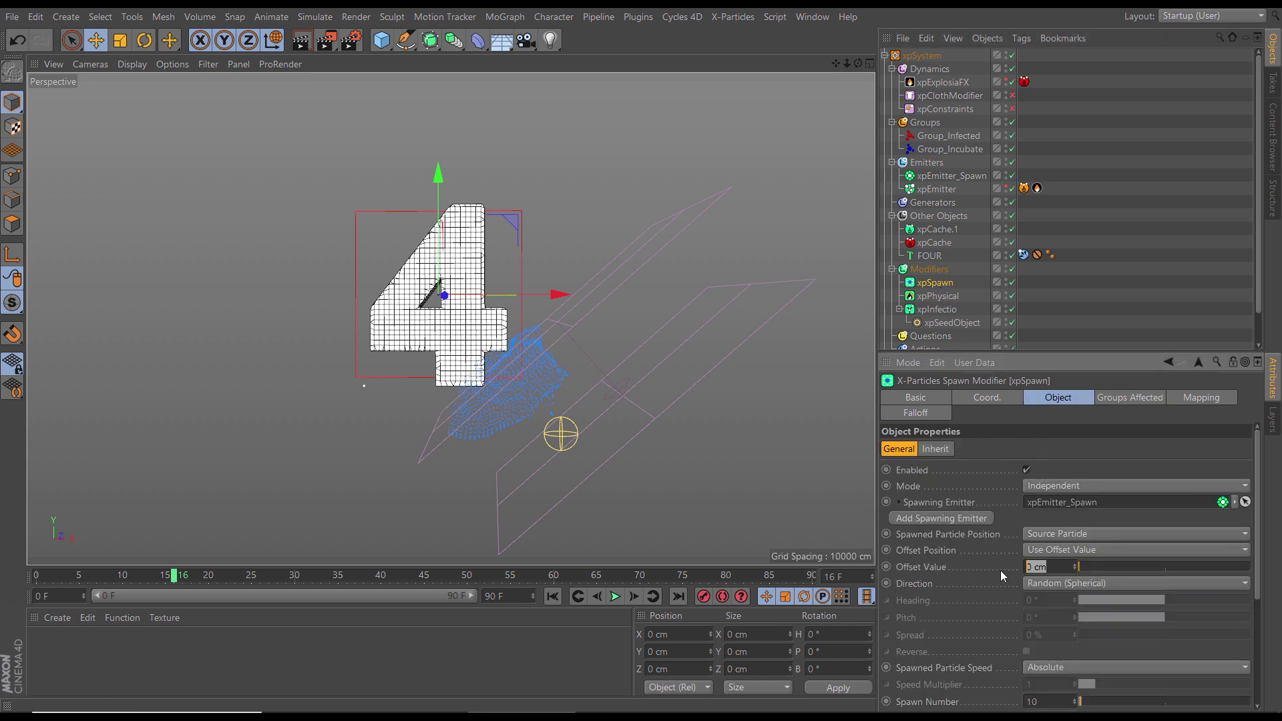
pyautogui.write('2')
pyautogui.press('Return')
pyautogui.click(553, 597)
pyautogui.click(615, 599)
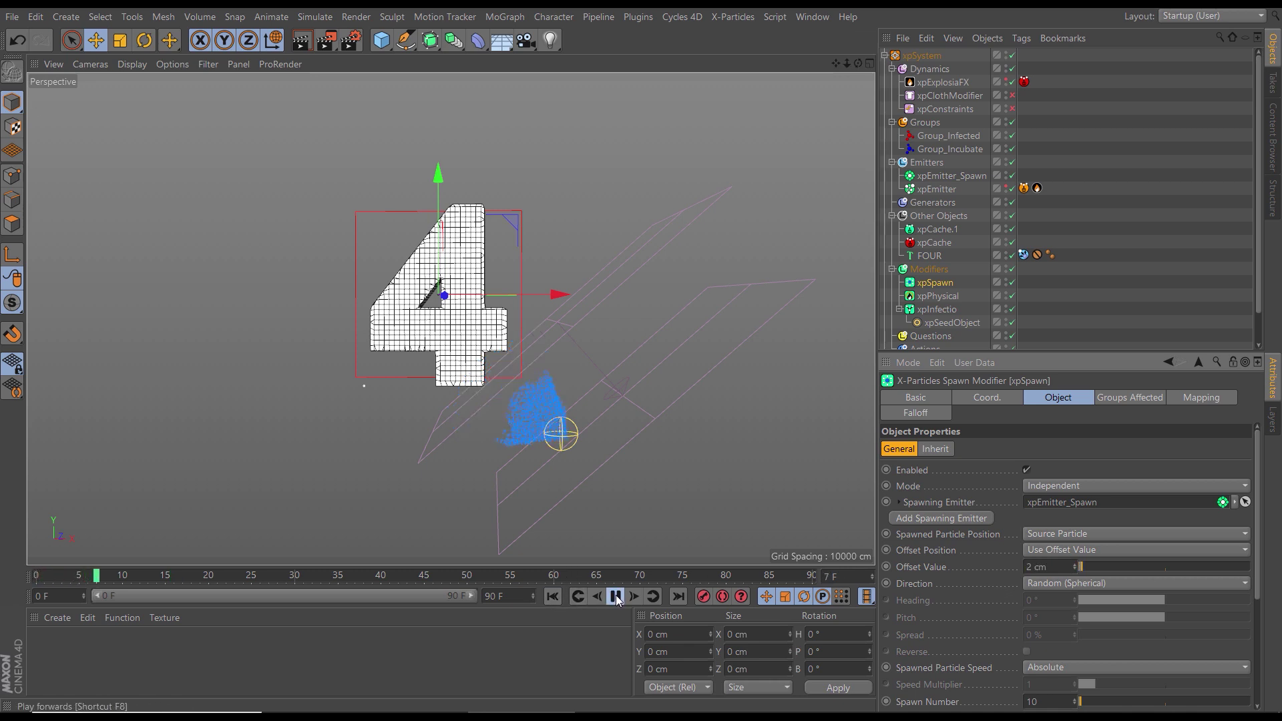
pyautogui.click(615, 596)
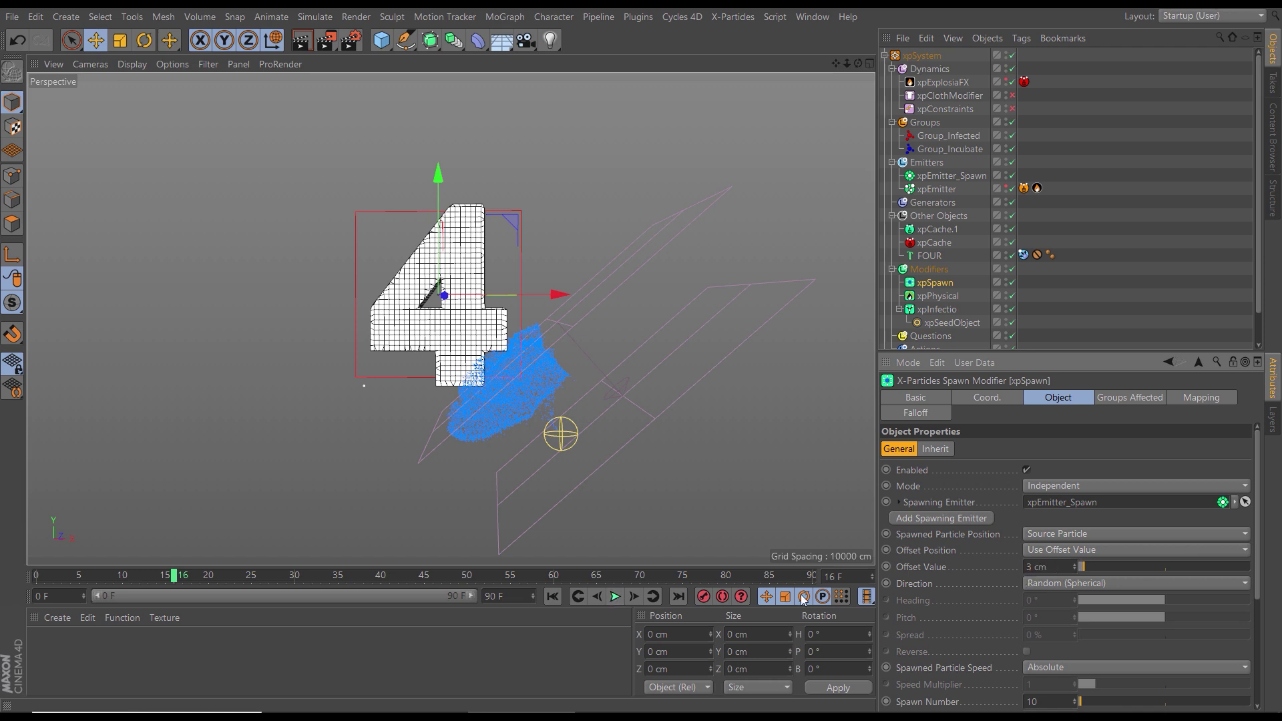
# Step: Play the simulation from the start twice, the second time to about frame 47, and return to the first frame
pyautogui.click(552, 596)
pyautogui.click(615, 597)
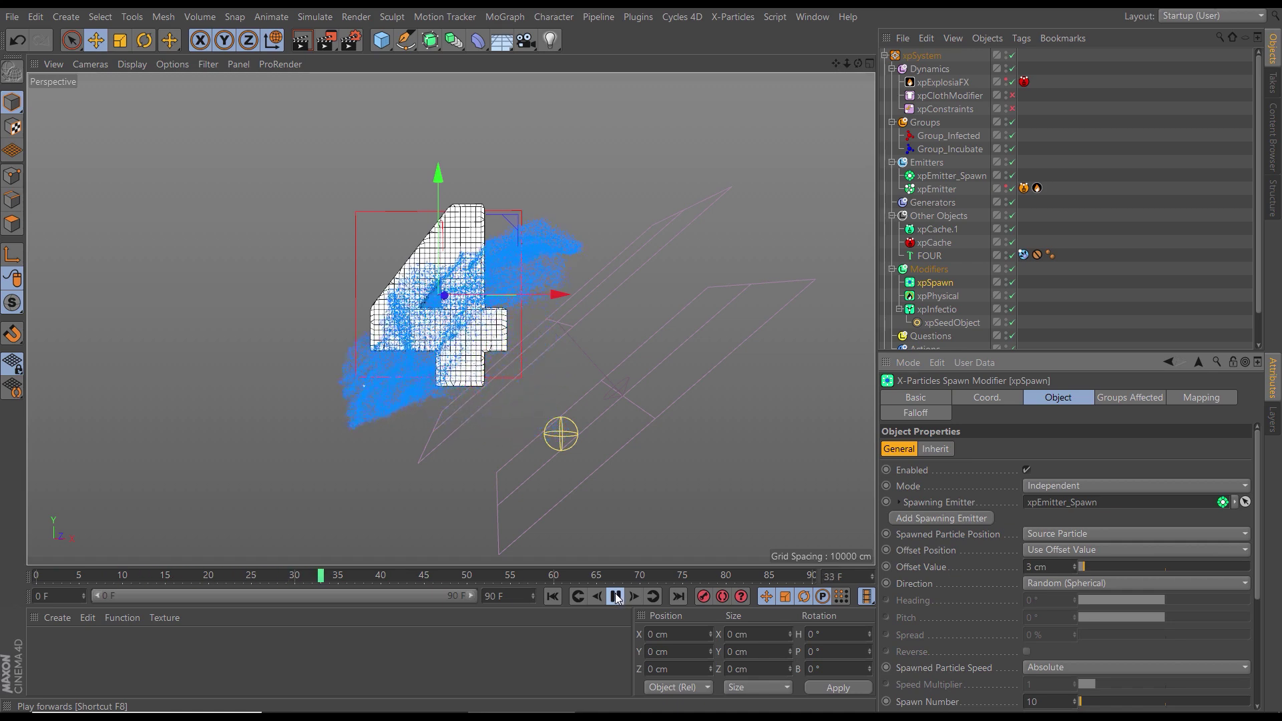
pyautogui.click(616, 600)
pyautogui.click(563, 596)
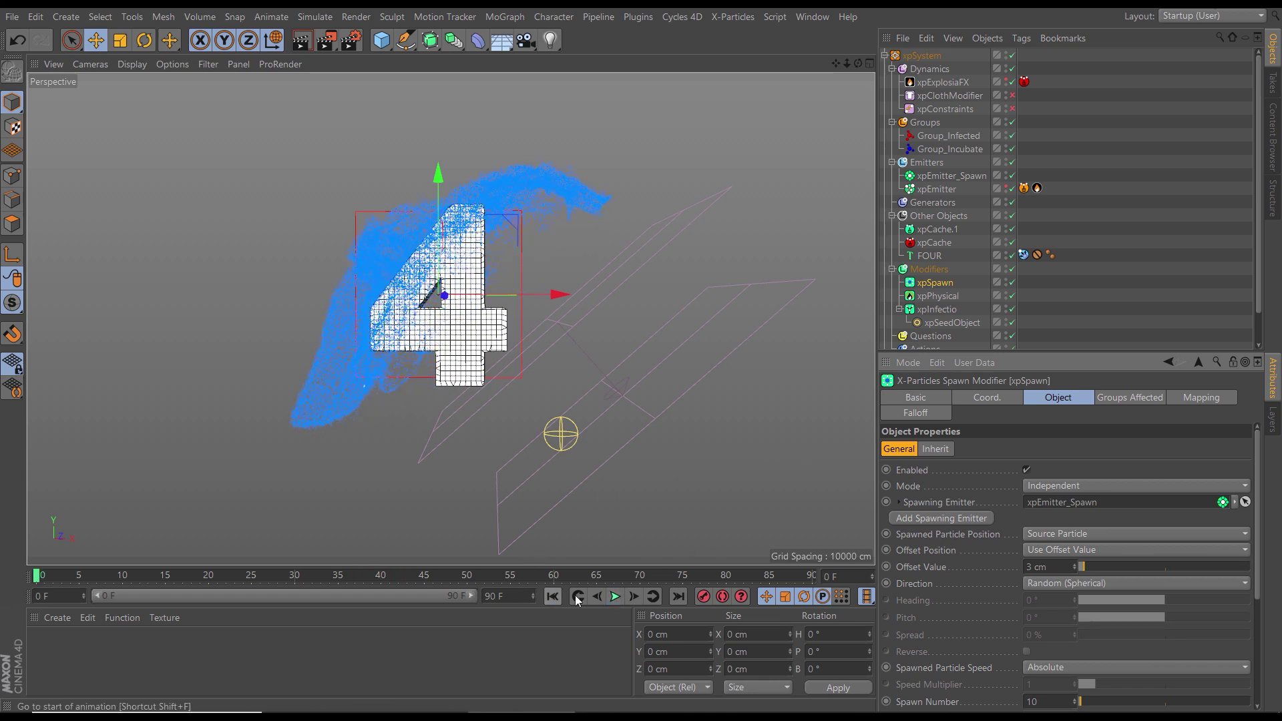
pyautogui.click(615, 597)
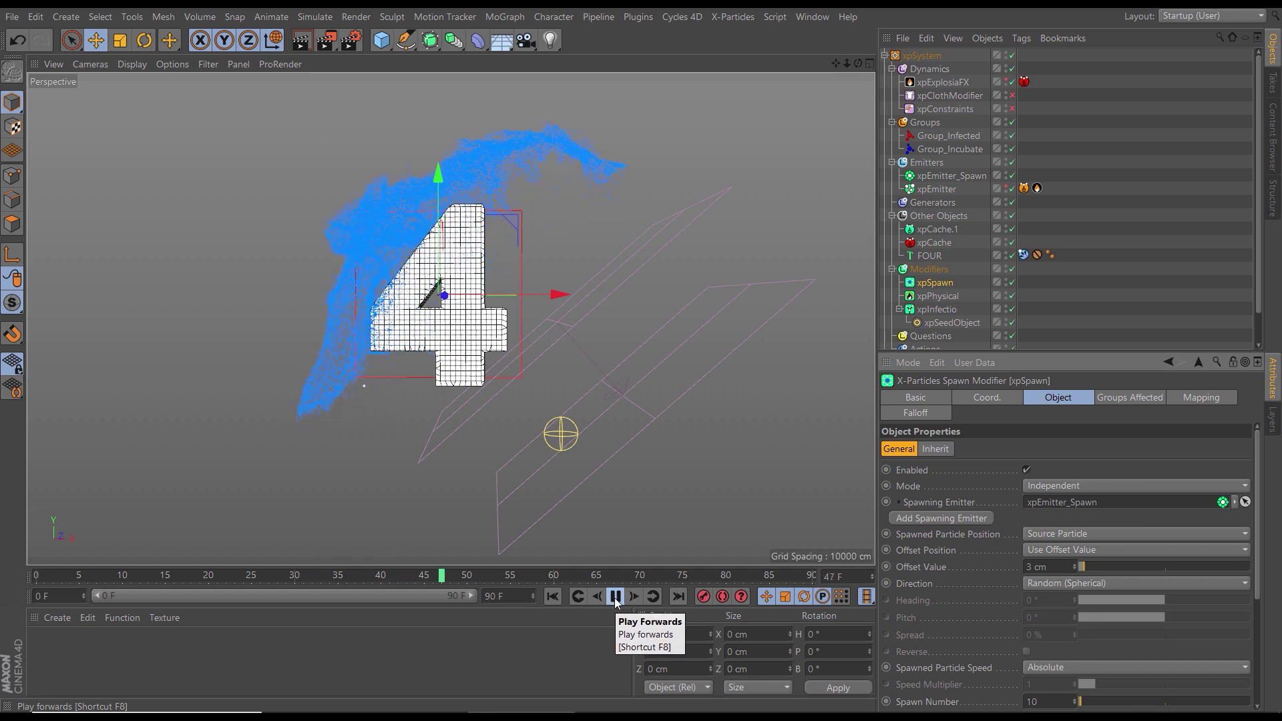
pyautogui.click(616, 596)
pyautogui.click(552, 597)
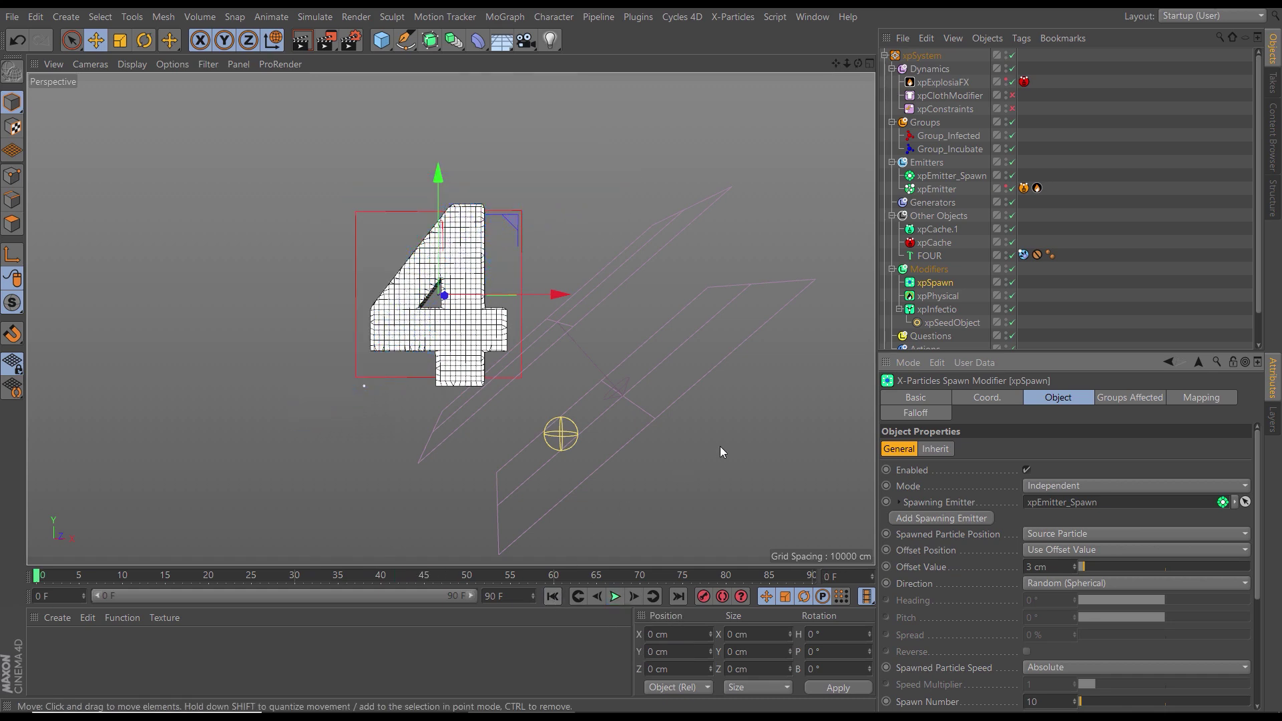
# Step: Build the cache of xpCache.1 and review the cached spawn particles, ending at frame 40
pyautogui.click(935, 230)
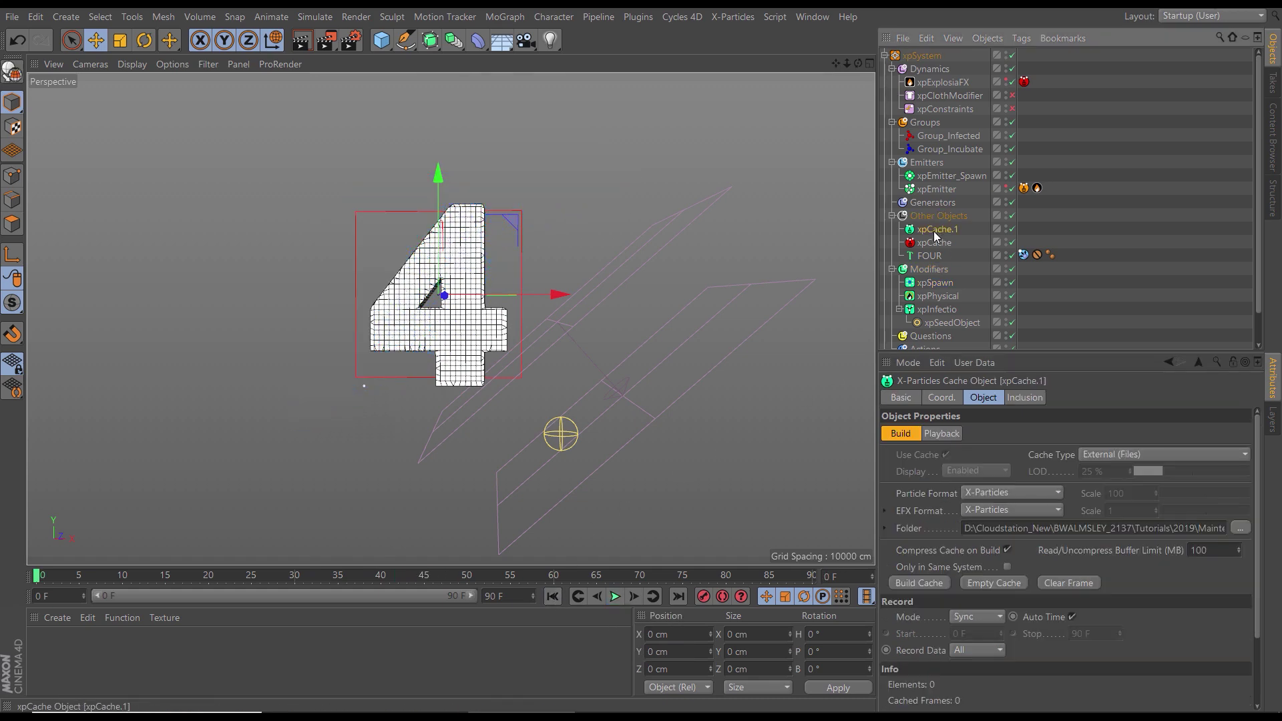
pyautogui.click(919, 583)
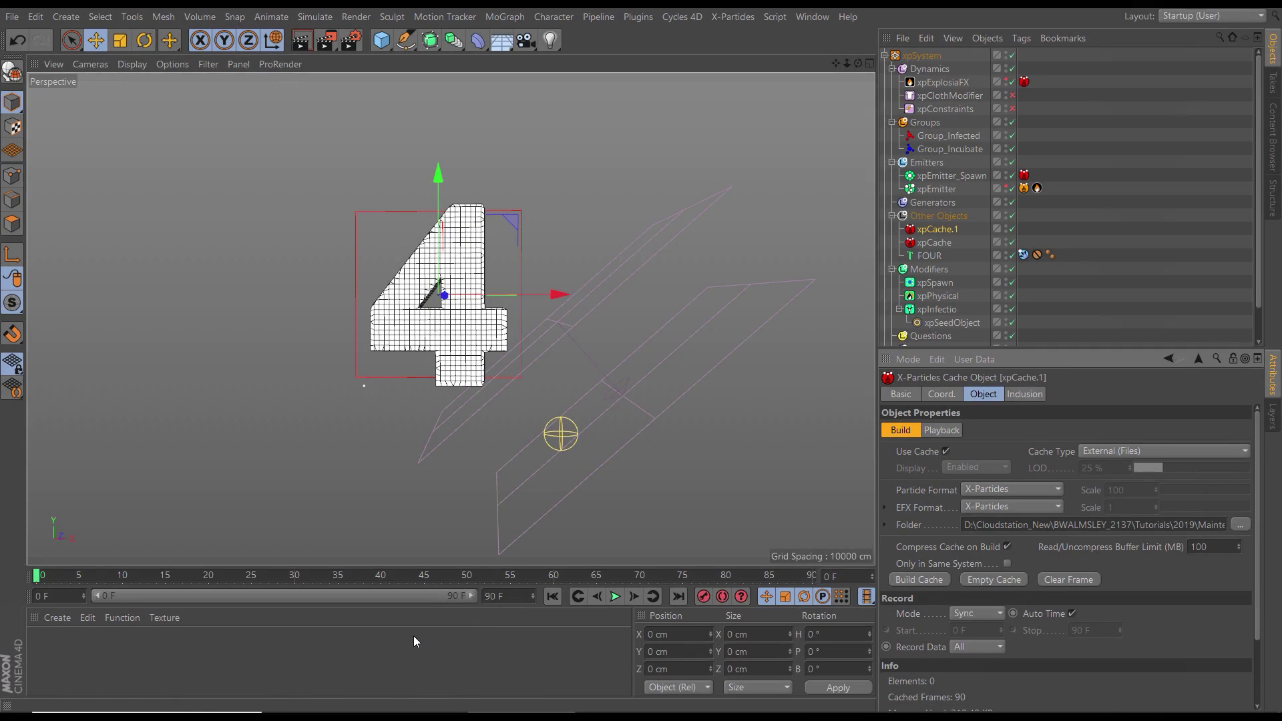
pyautogui.press('F8')
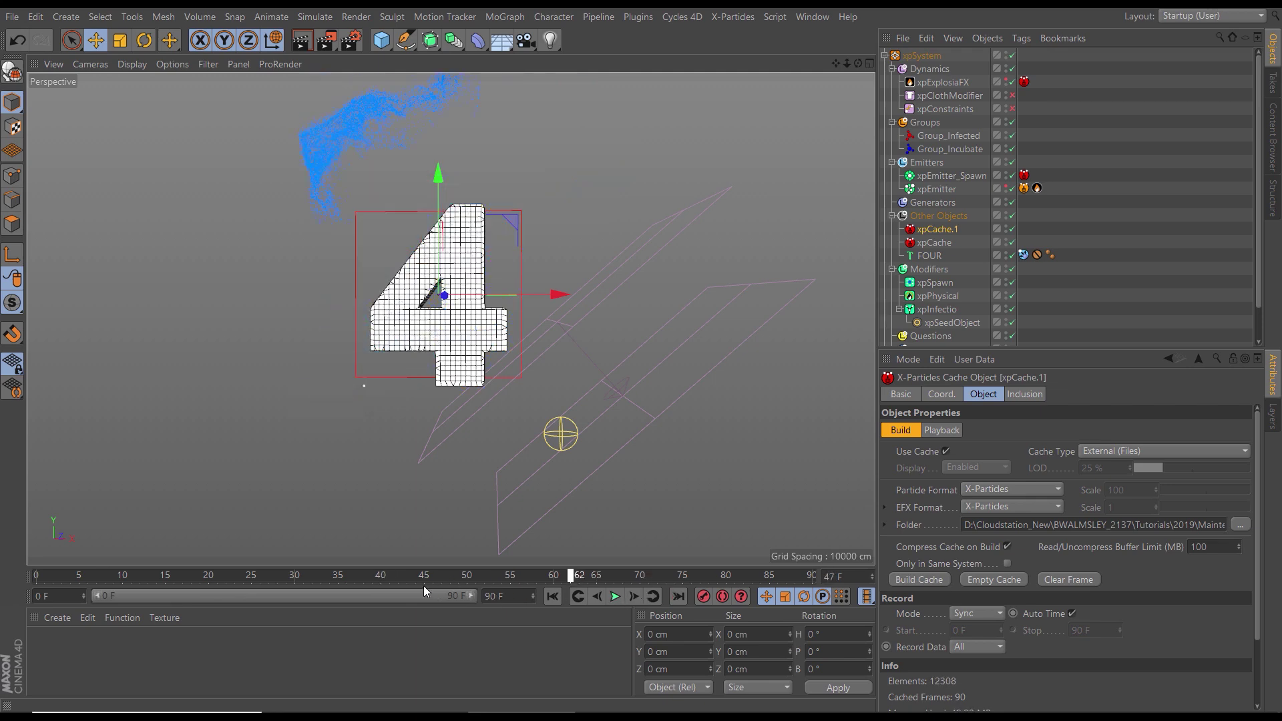
pyautogui.click(150, 579)
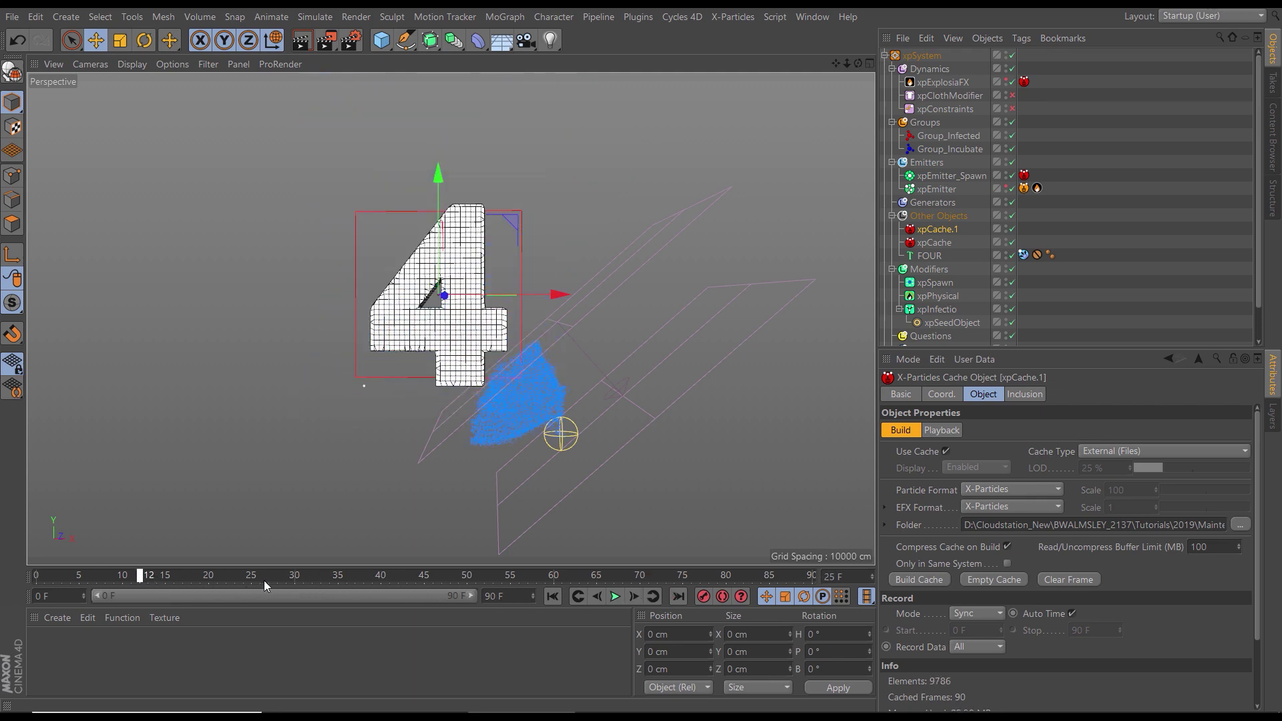
pyautogui.moveTo(311, 580); pyautogui.dragTo(379, 579)
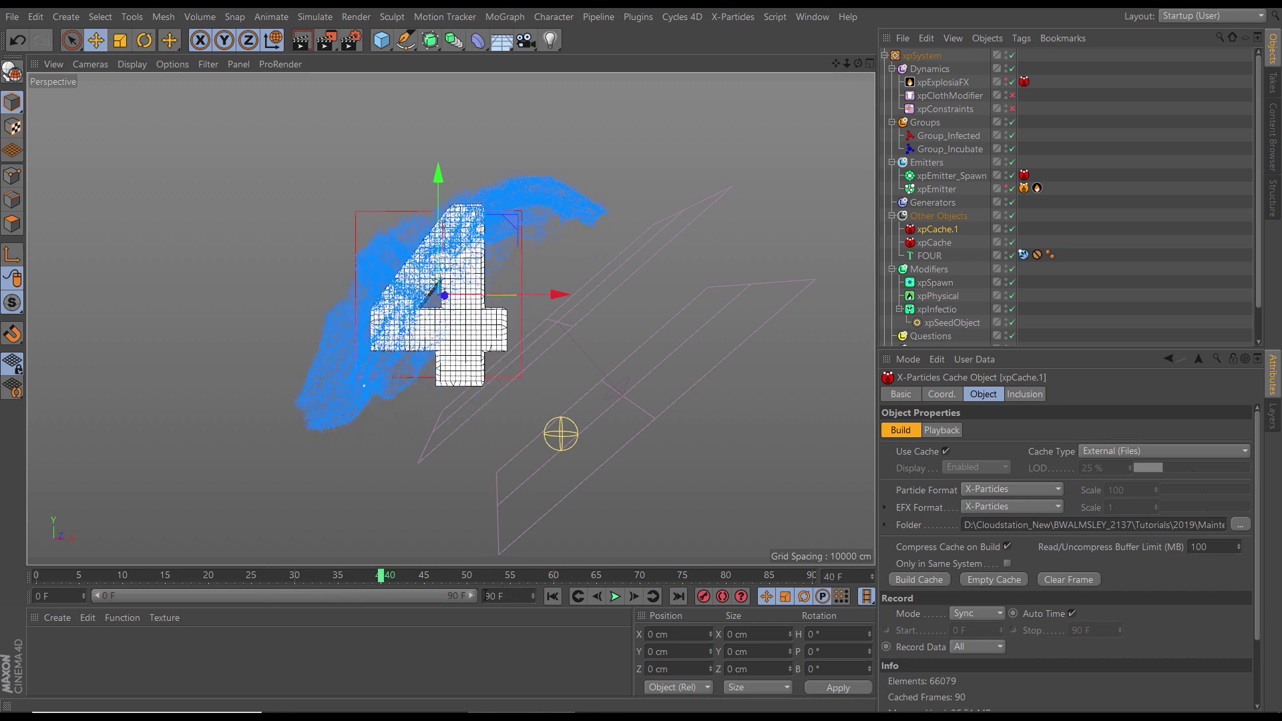
# Step: Collapse the xpSystem hierarchy and create a new empty project
pyautogui.moveTo(1059, 348); pyautogui.dragTo(1050, 399)
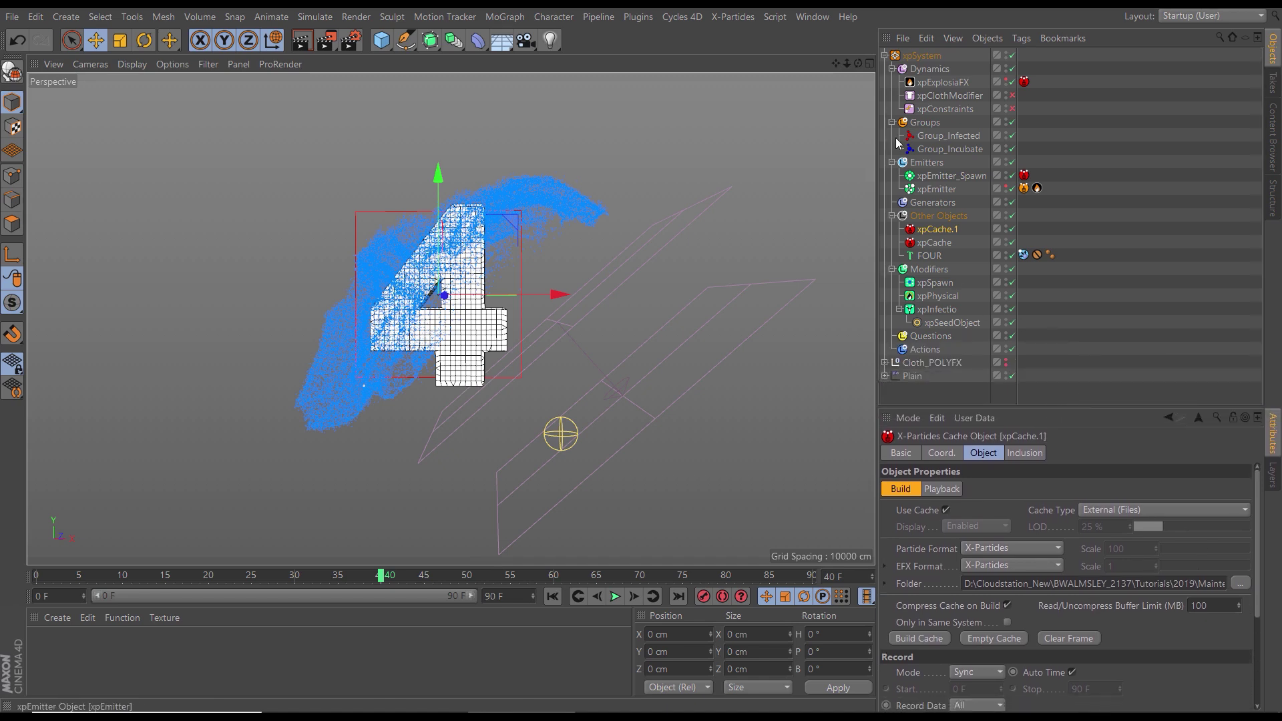
pyautogui.click(885, 56)
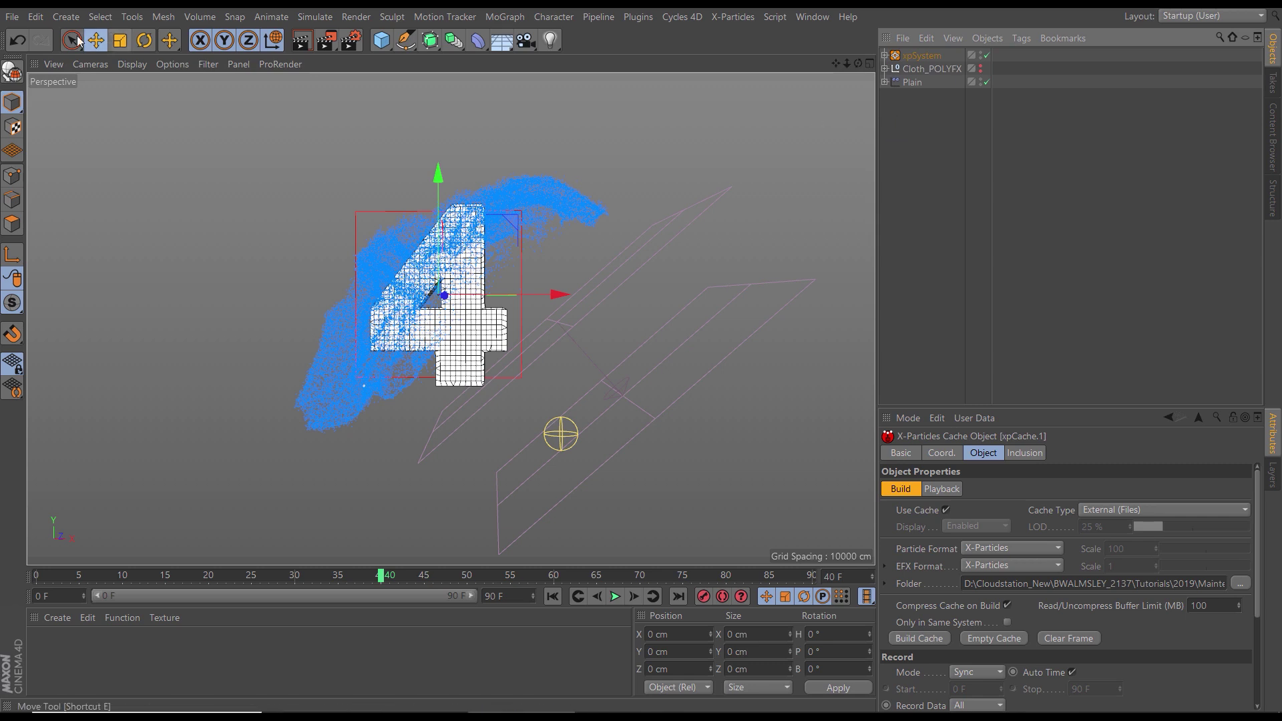
pyautogui.click(12, 16)
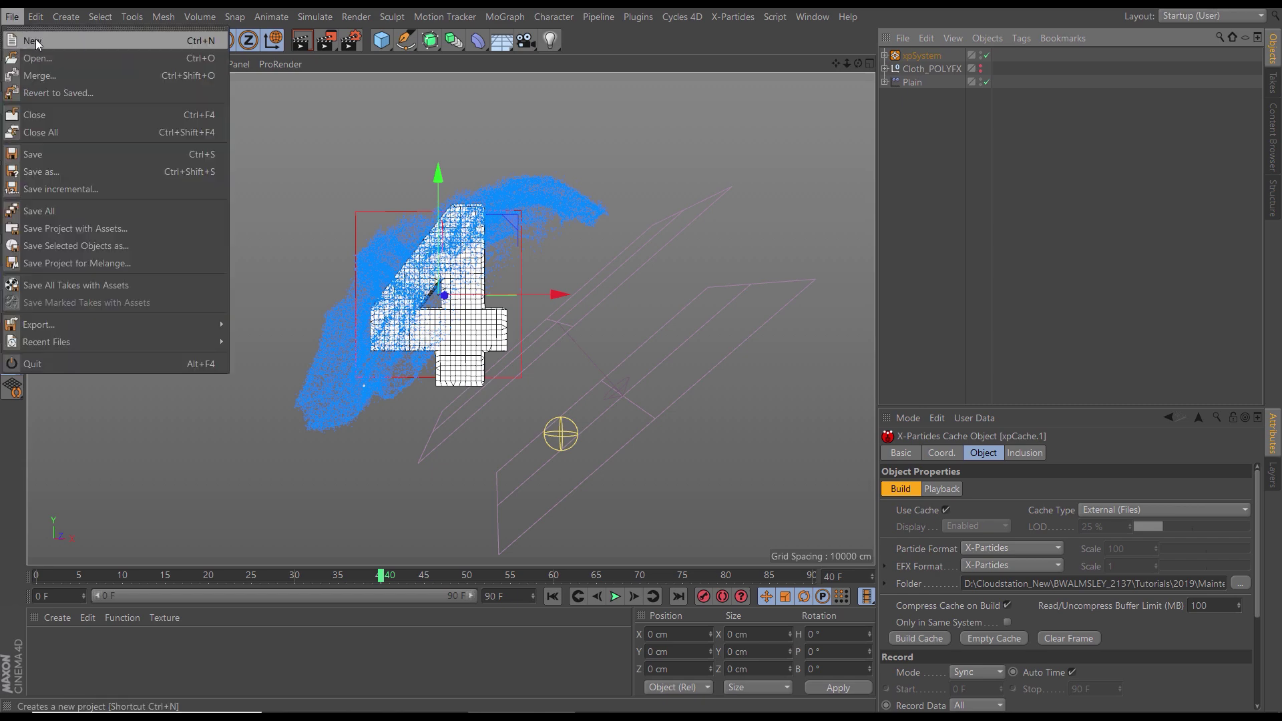
pyautogui.click(32, 39)
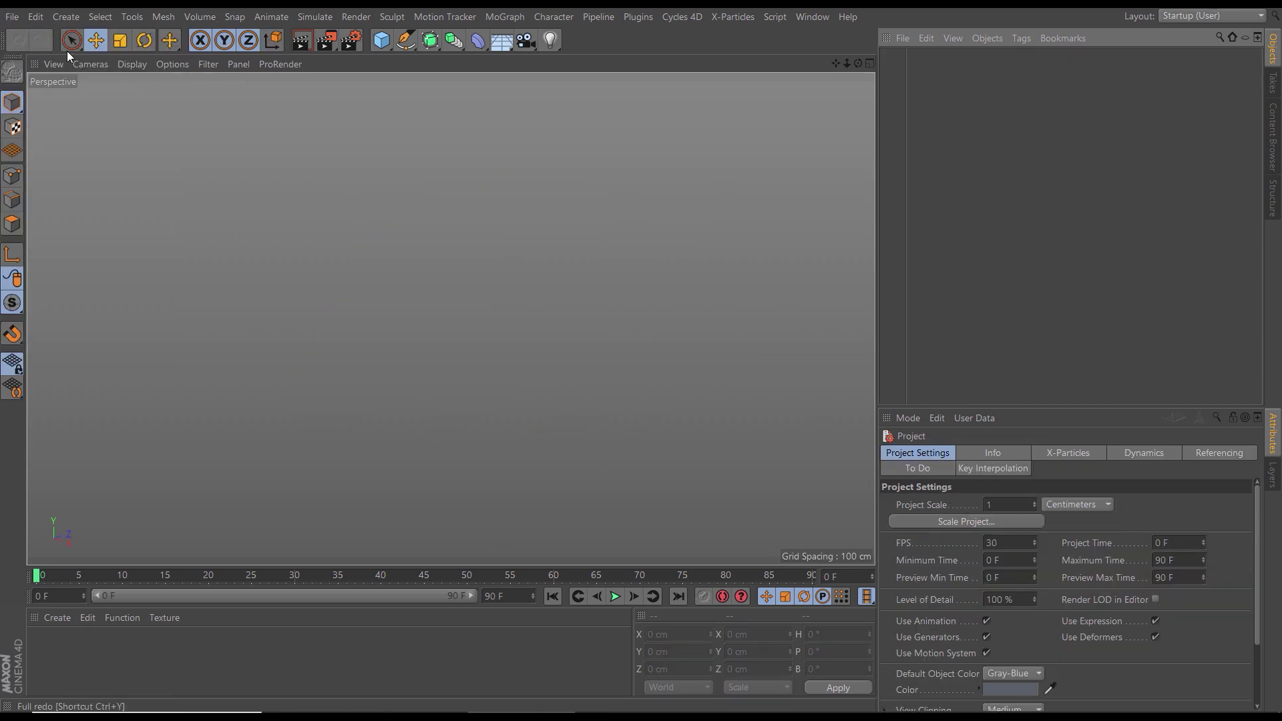
# Step: Return to XP_Countdown_FIVE_burn_HQ_v02.c4d and enable Copy Tag Data on the cache tag of xpEmitter_Spawn
pyautogui.click(813, 17)
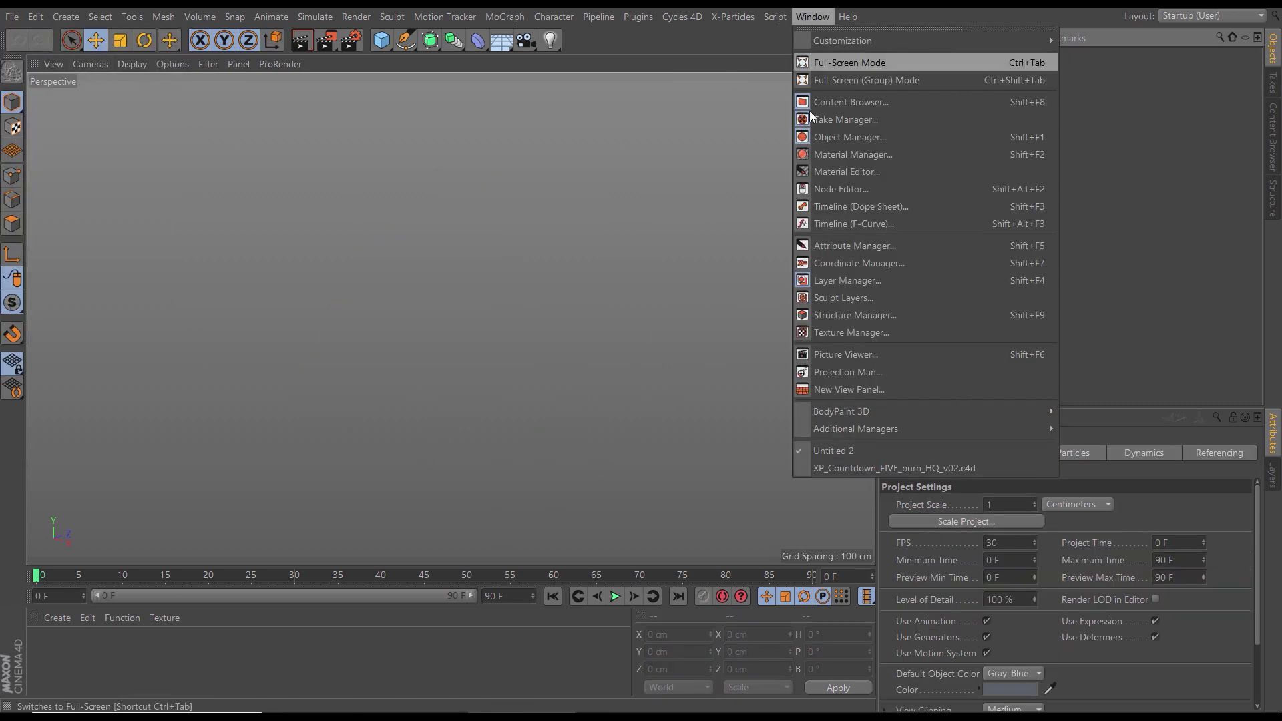
pyautogui.click(895, 467)
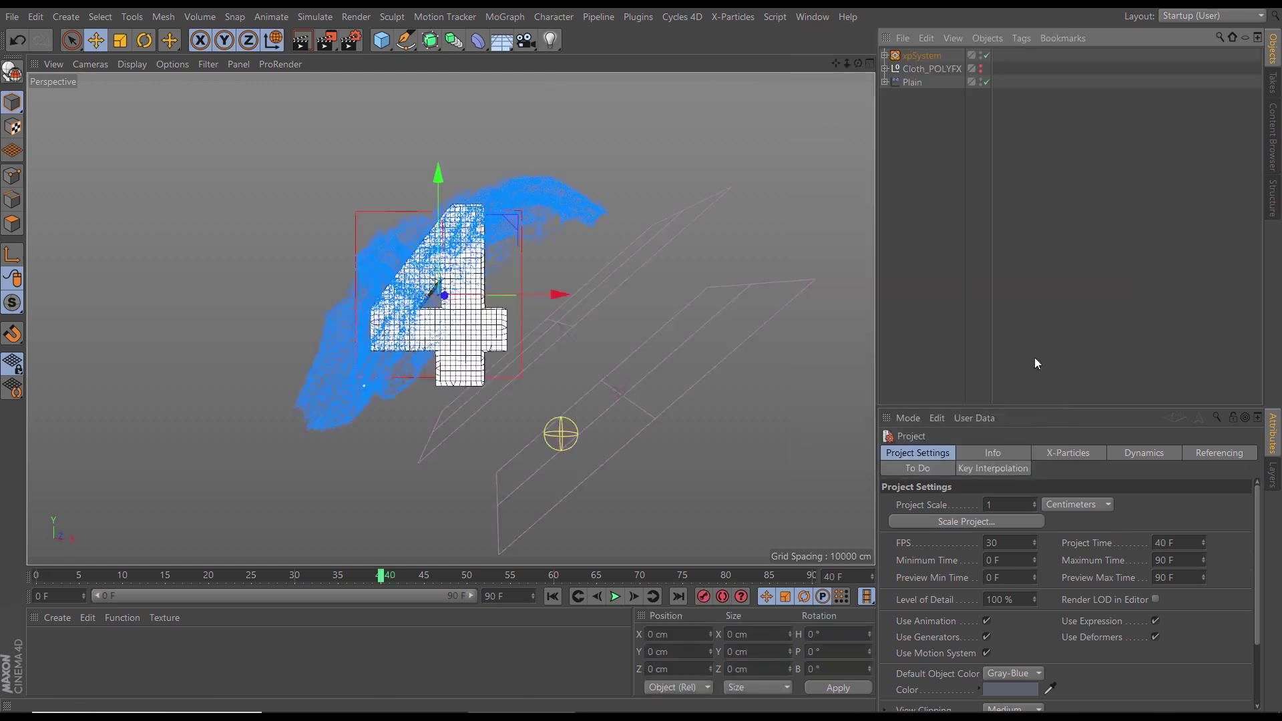
pyautogui.click(885, 69)
pyautogui.click(885, 69)
pyautogui.click(884, 56)
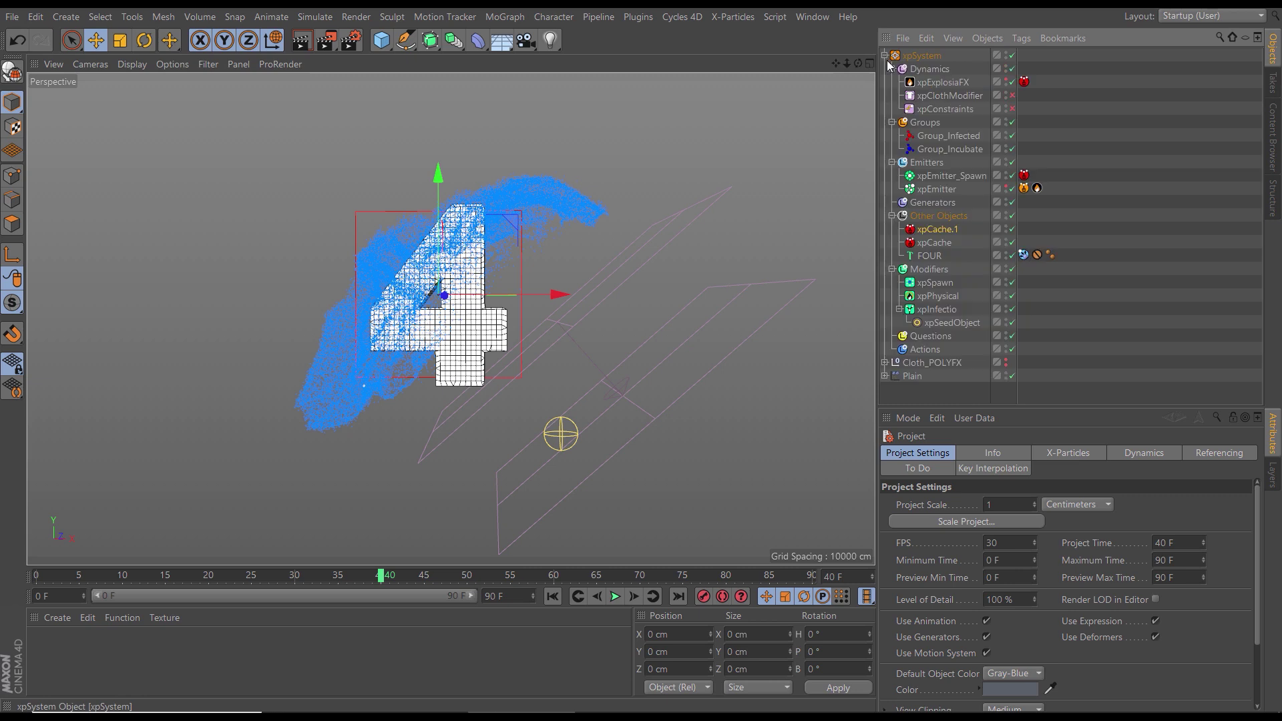
pyautogui.click(934, 229)
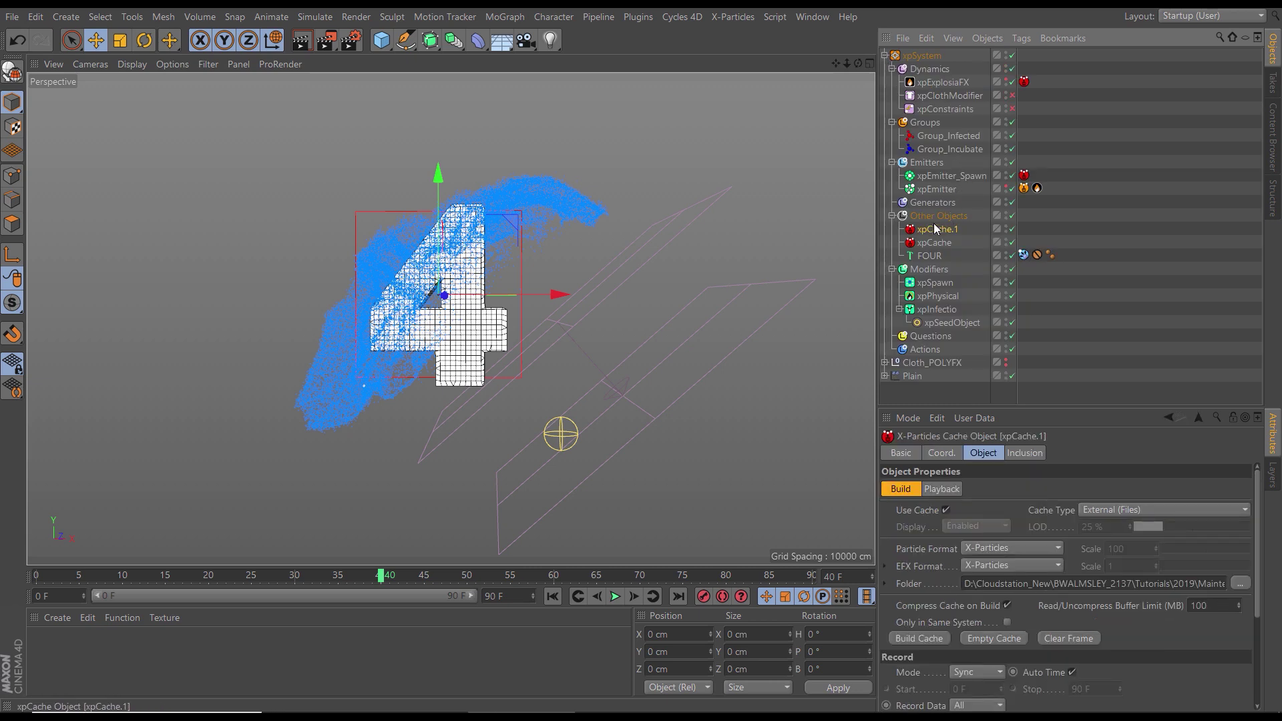
pyautogui.click(1024, 175)
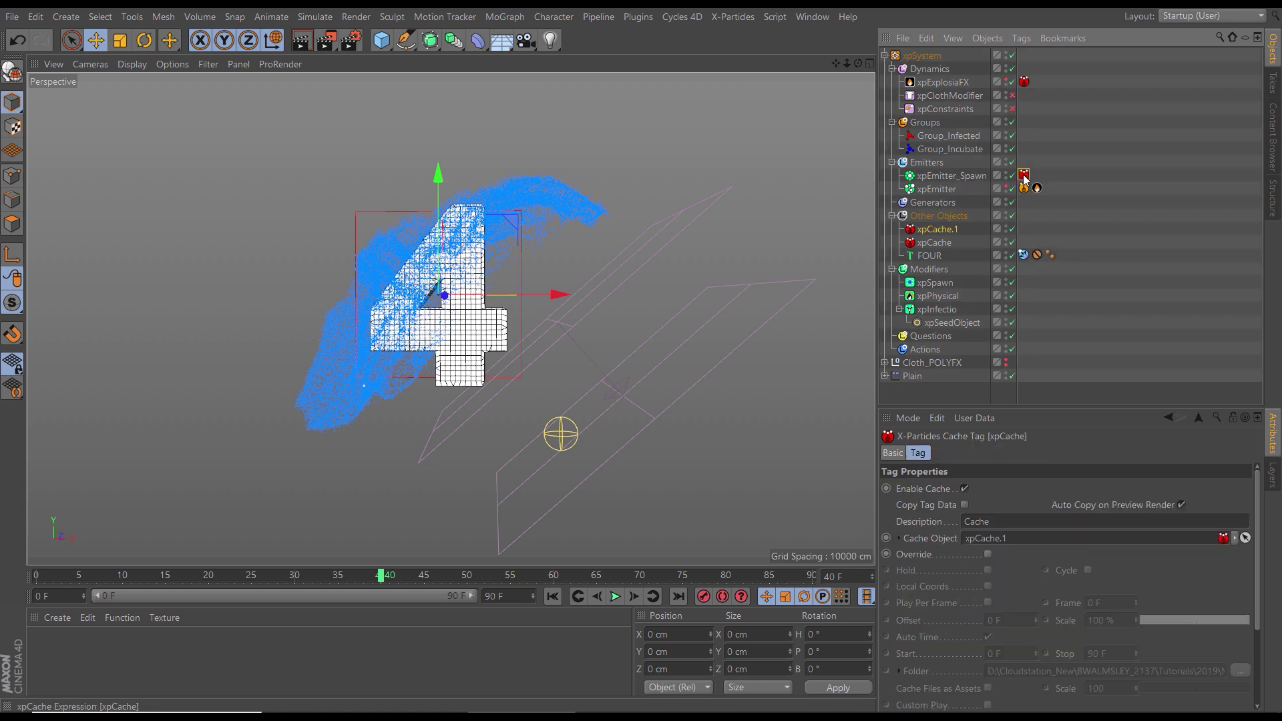
pyautogui.click(964, 505)
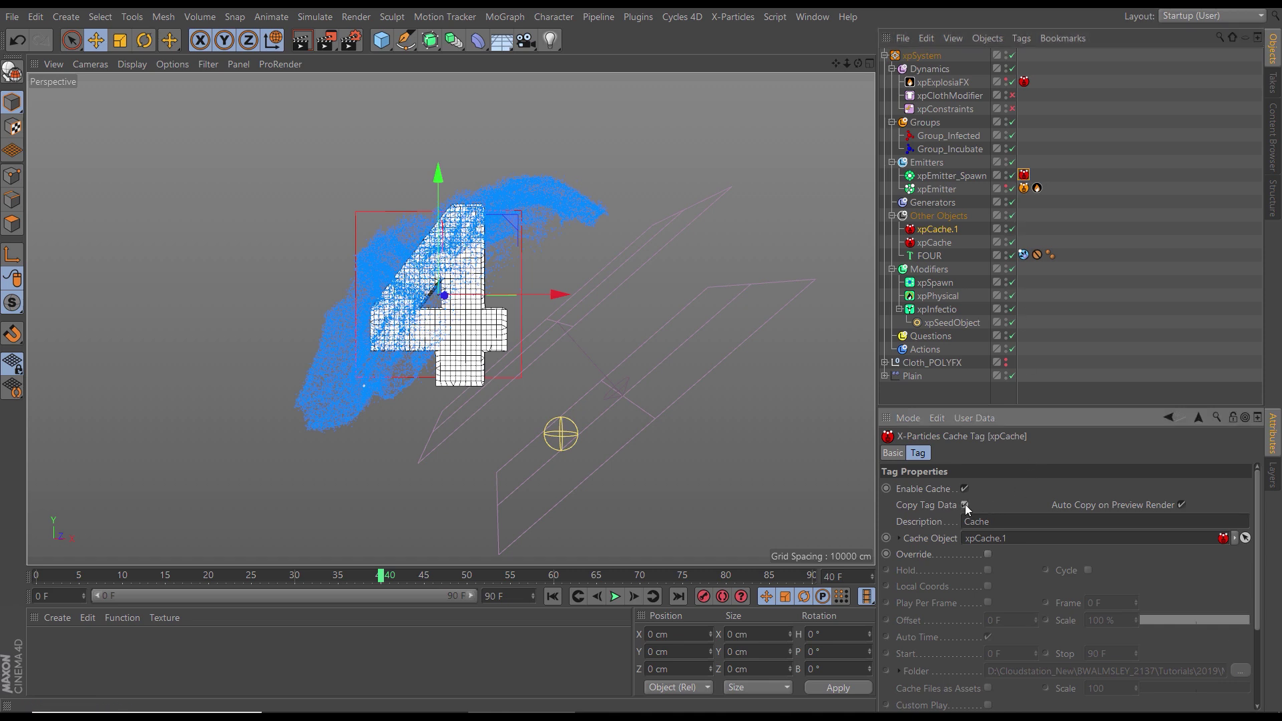
# Step: Copy xpEmitter_Spawn, xpCache.1 and xpExplosiaFX together into the empty Untitled 2 project
pyautogui.click(949, 178)
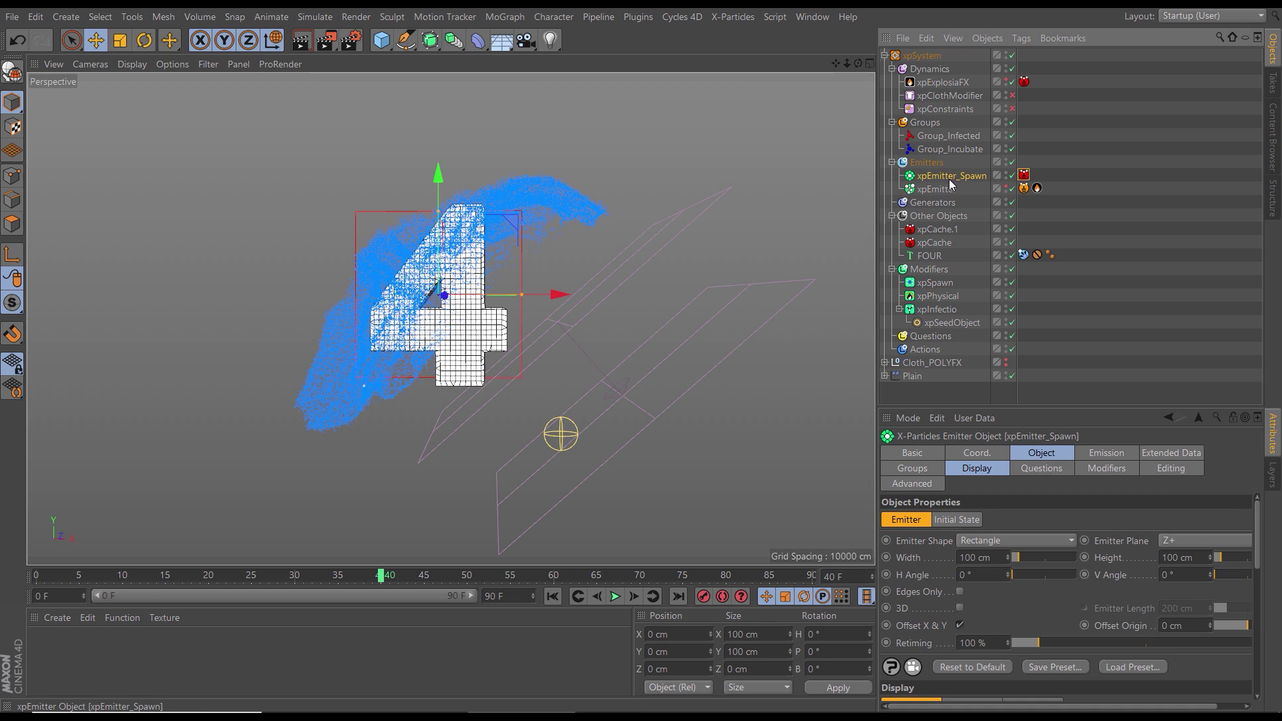
pyautogui.keyDown('ctrl'); pyautogui.click(947, 230); pyautogui.keyUp('ctrl')
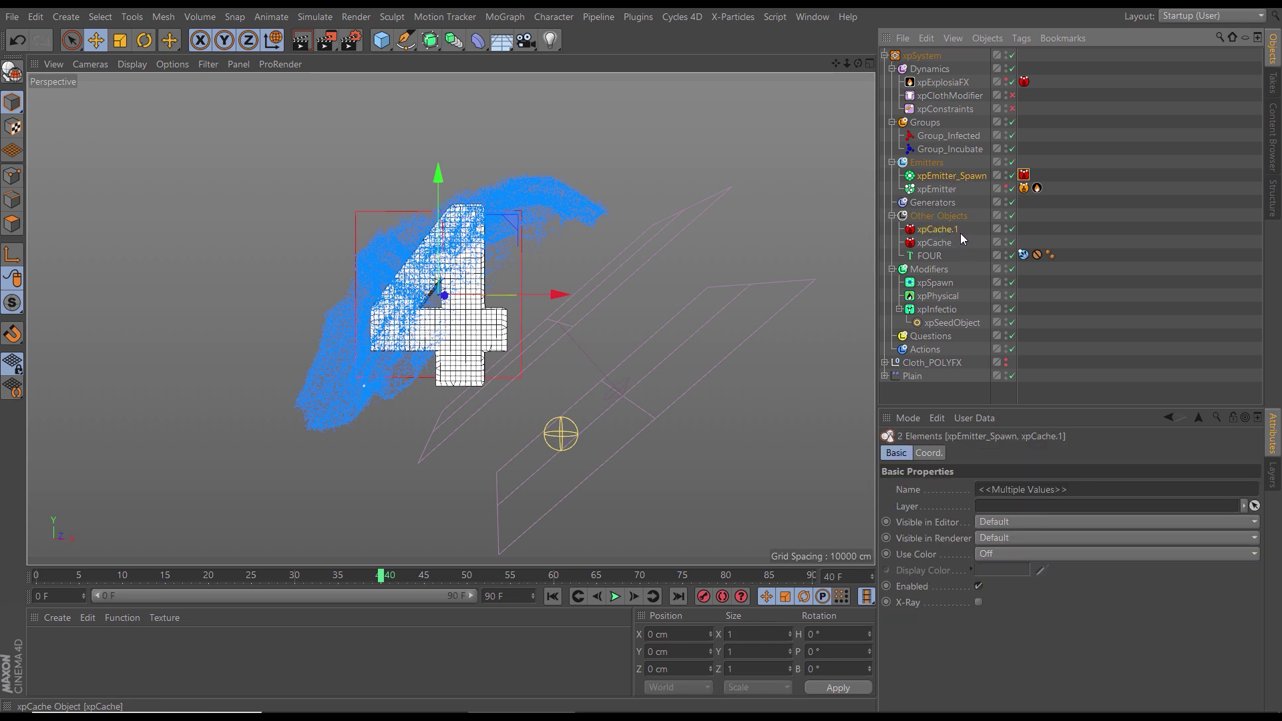
pyautogui.keyDown('ctrl'); pyautogui.click(945, 85); pyautogui.keyUp('ctrl')
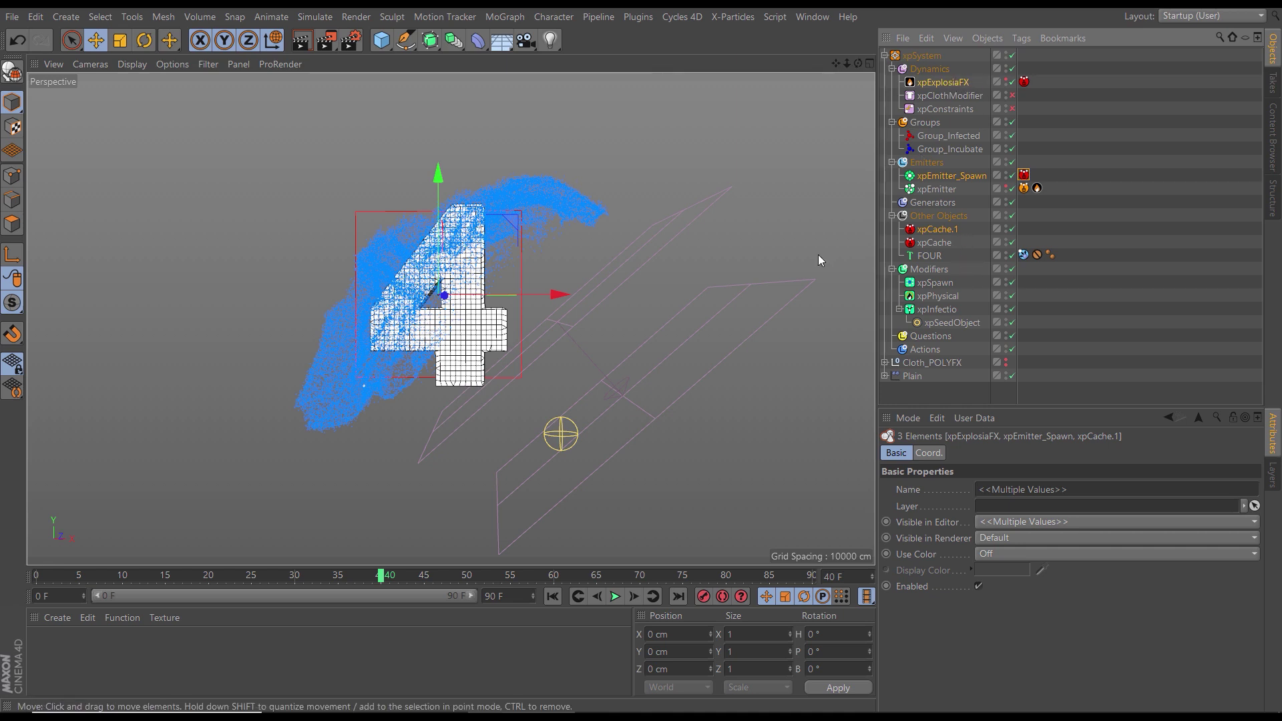
pyautogui.click(813, 17)
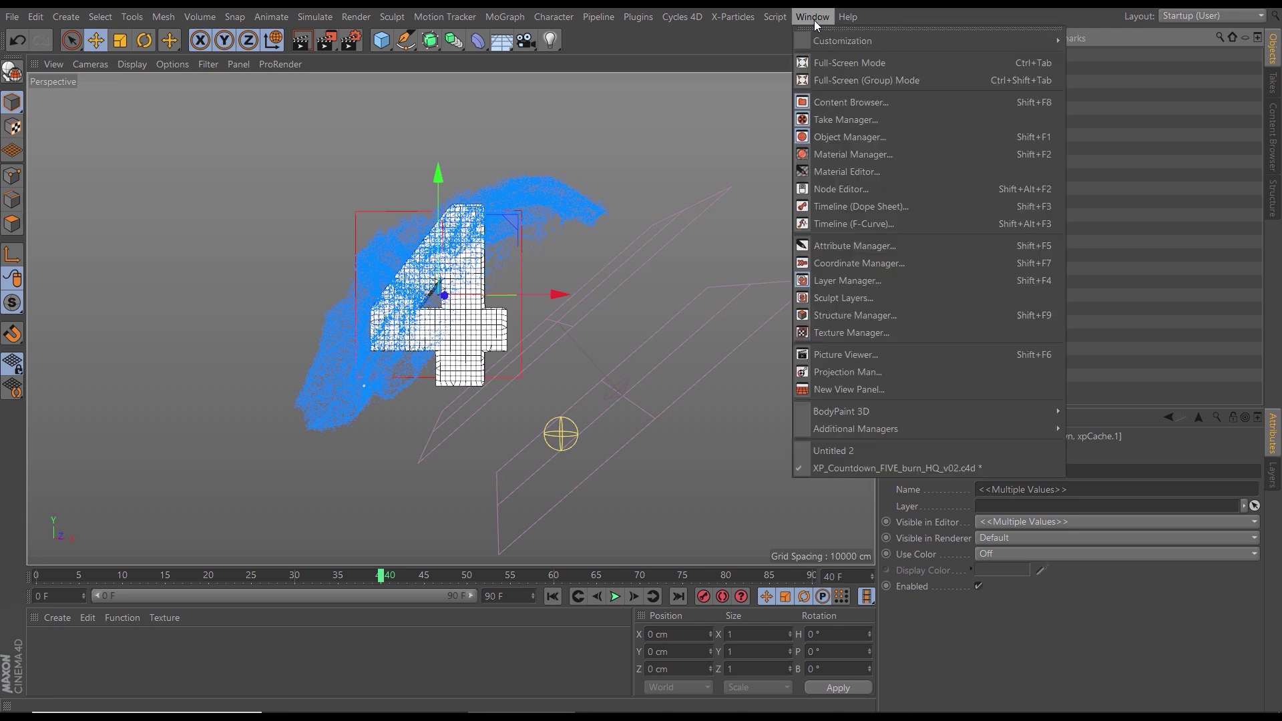
pyautogui.click(843, 452)
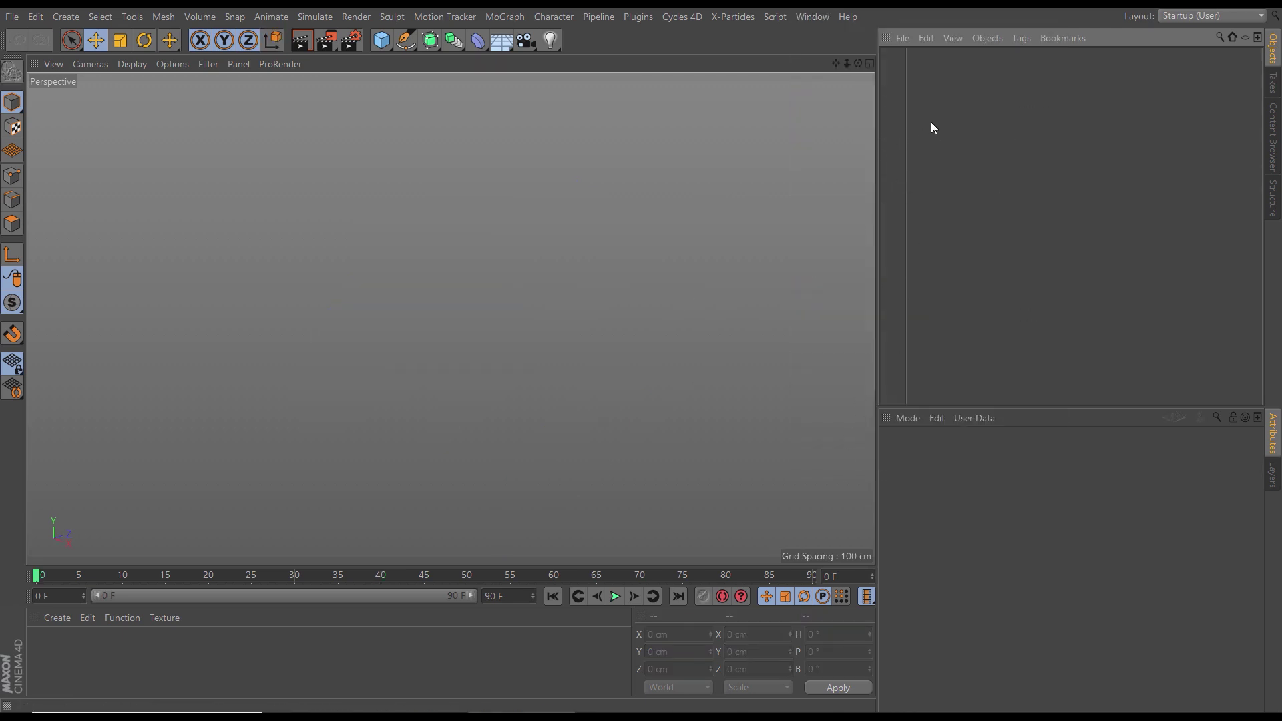
pyautogui.hotkey('ctrl', 'v')
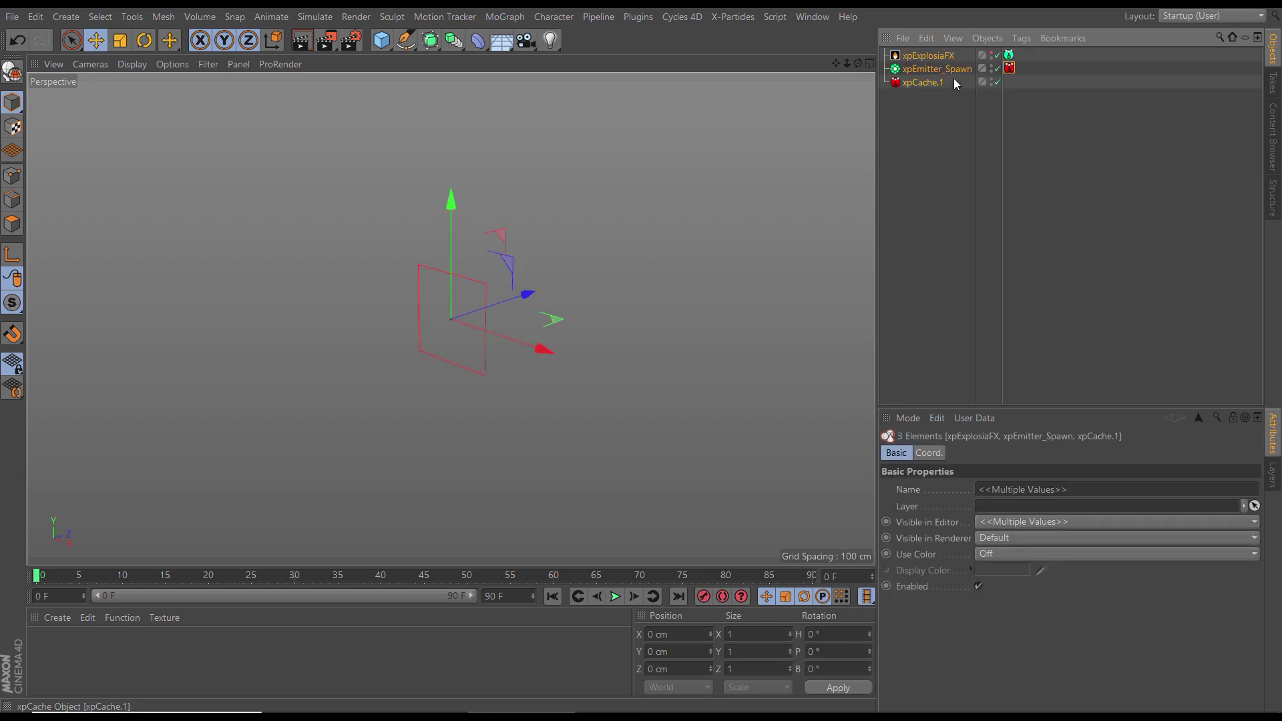
# Step: Delete the X-Particles cache tag from xpExplosiaFX in the new project
pyautogui.click(913, 59)
pyautogui.click(1009, 56)
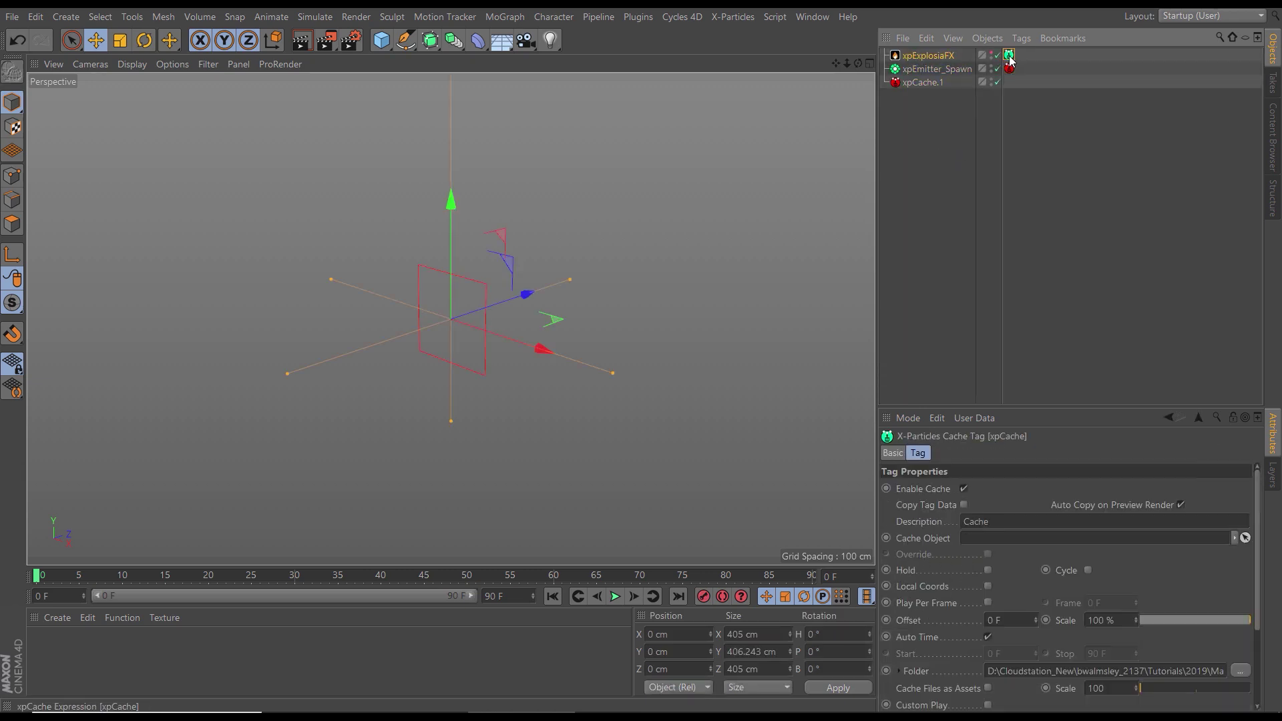
pyautogui.click(1010, 56)
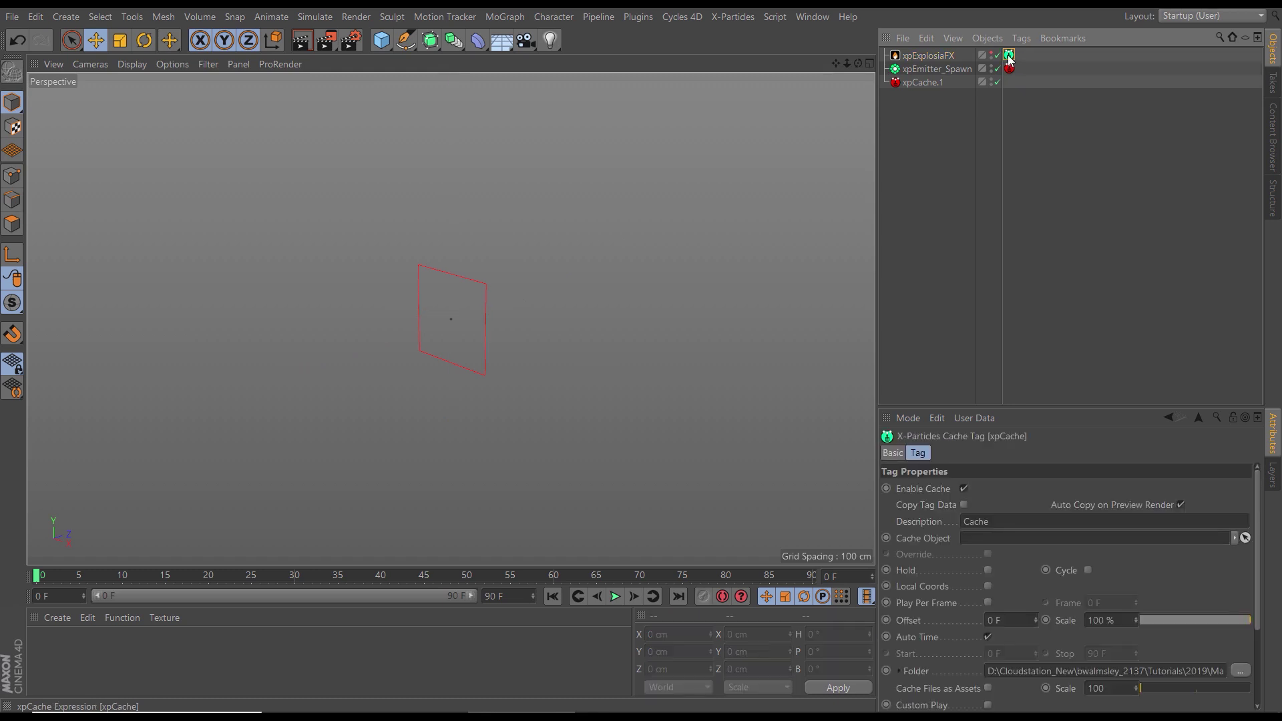
pyautogui.press('Delete')
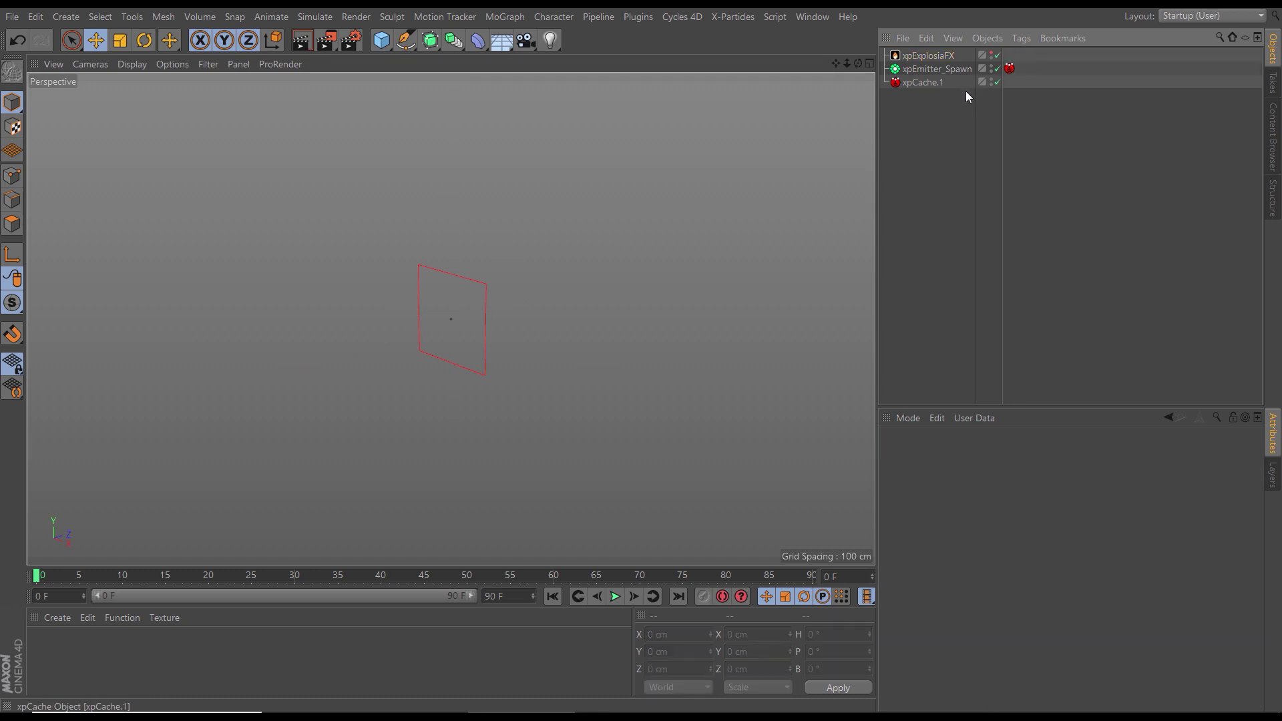
# Step: Scrub the cached particles to frame 38 and set the Voxel Size of xpExplosiaFX to 1 cm
pyautogui.click(941, 60)
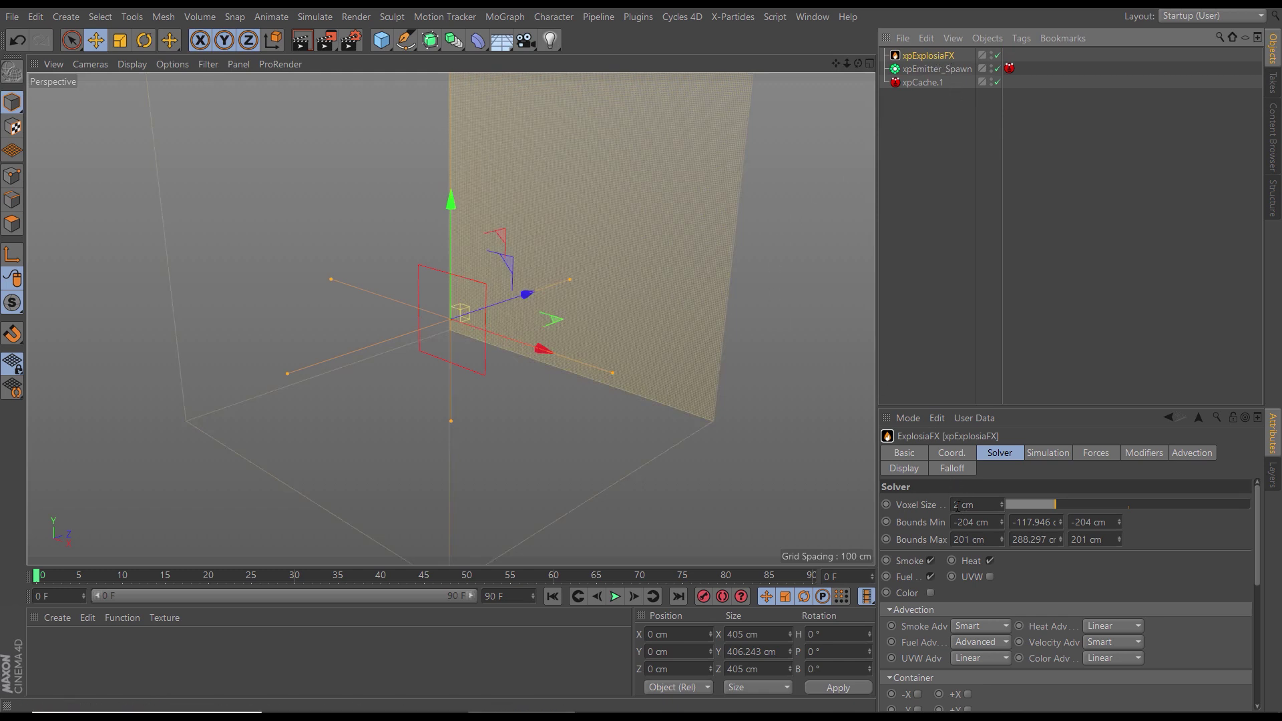
pyautogui.keyDown('alt'); pyautogui.moveTo(494, 375); pyautogui.dragTo(544, 367); pyautogui.keyUp('alt')
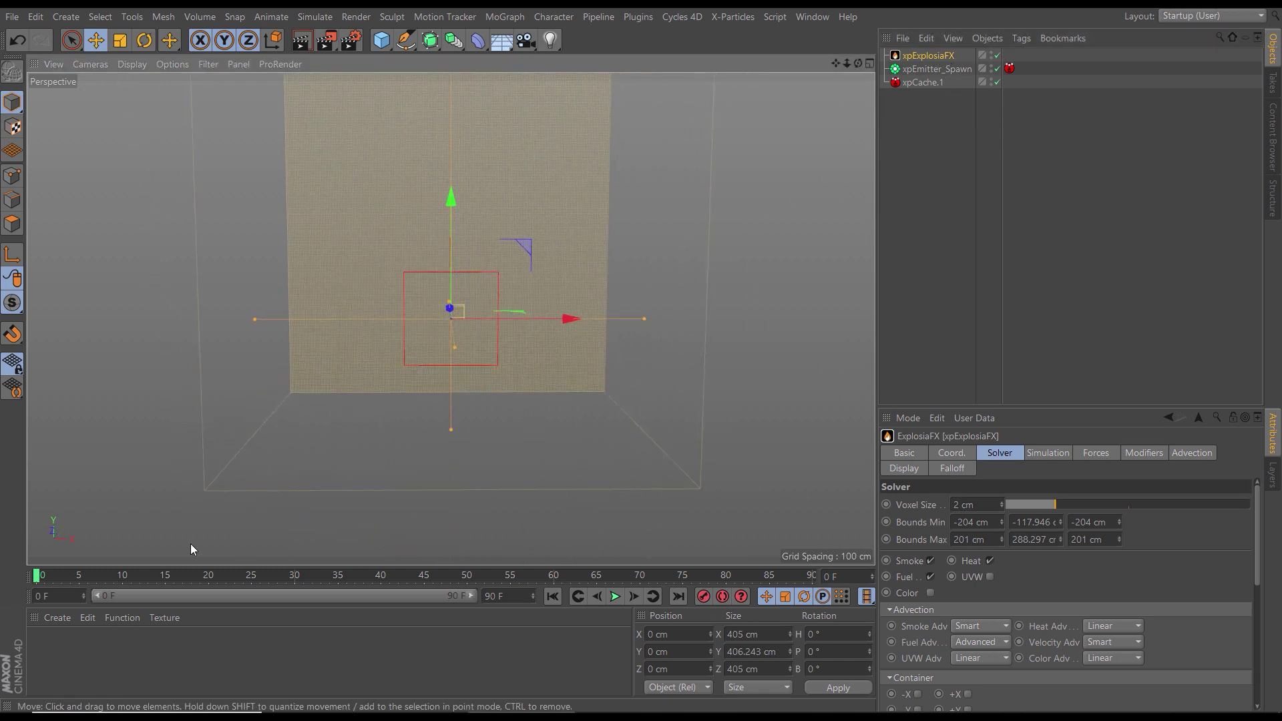
pyautogui.moveTo(195, 575); pyautogui.dragTo(363, 575)
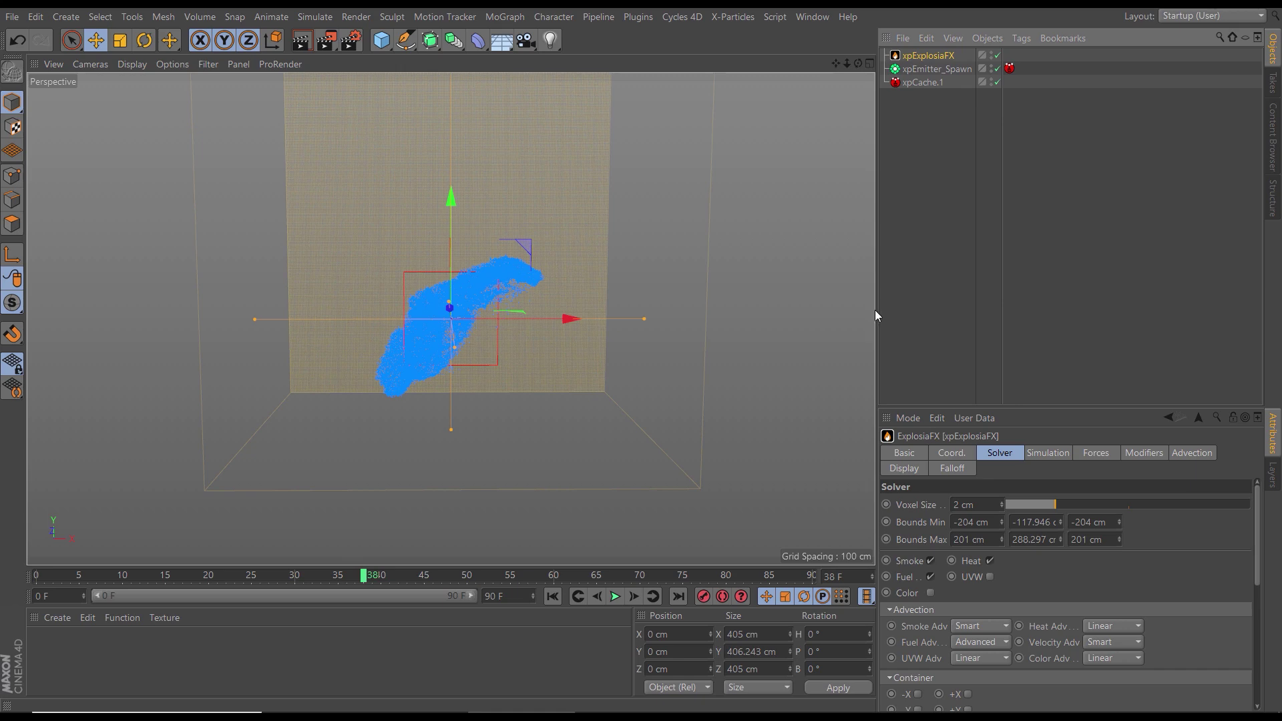
pyautogui.click(979, 505)
pyautogui.write('1')
pyautogui.press('Return')
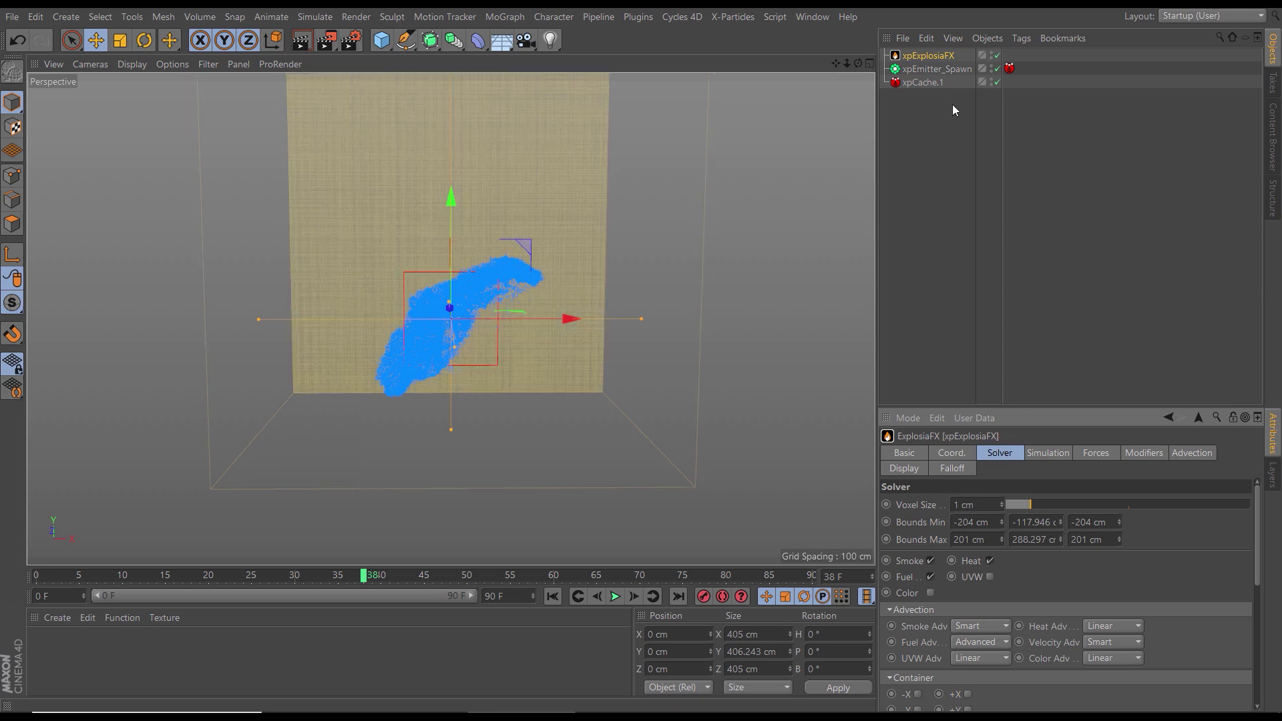
# Step: Disable Advect Particles in the Advection settings of xpExplosiaFX
pyautogui.click(1165, 456)
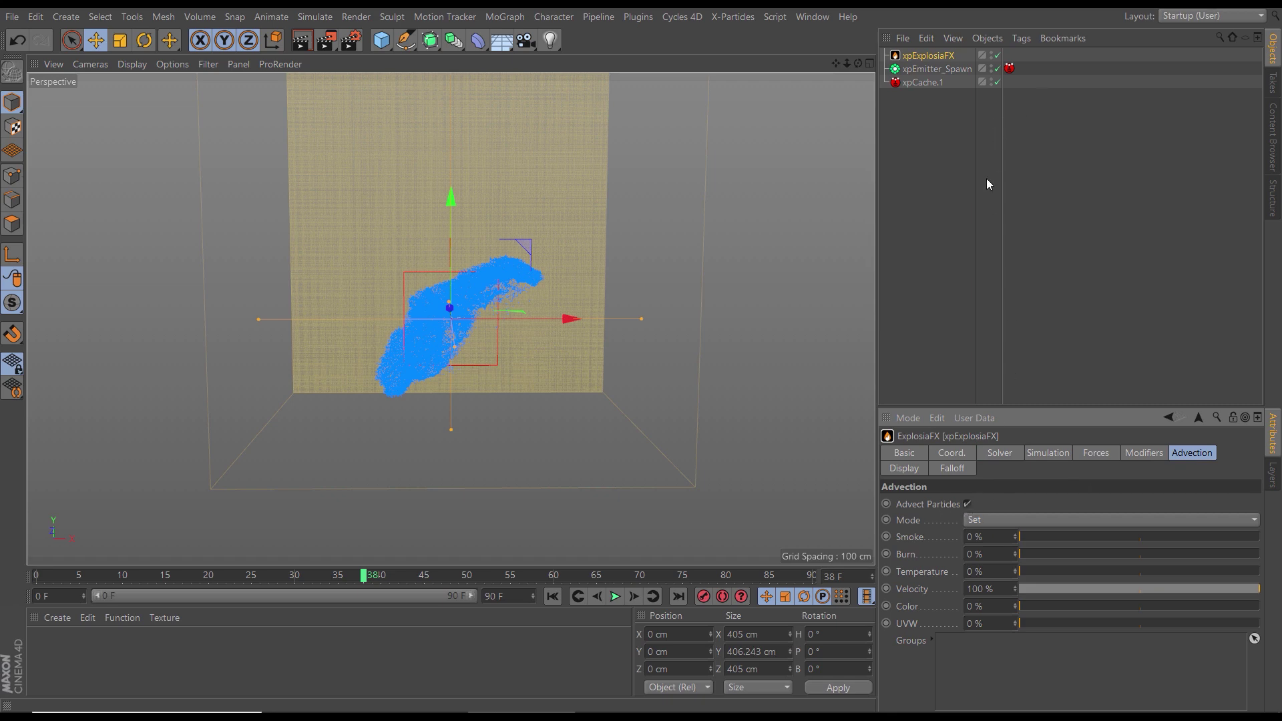
pyautogui.click(967, 505)
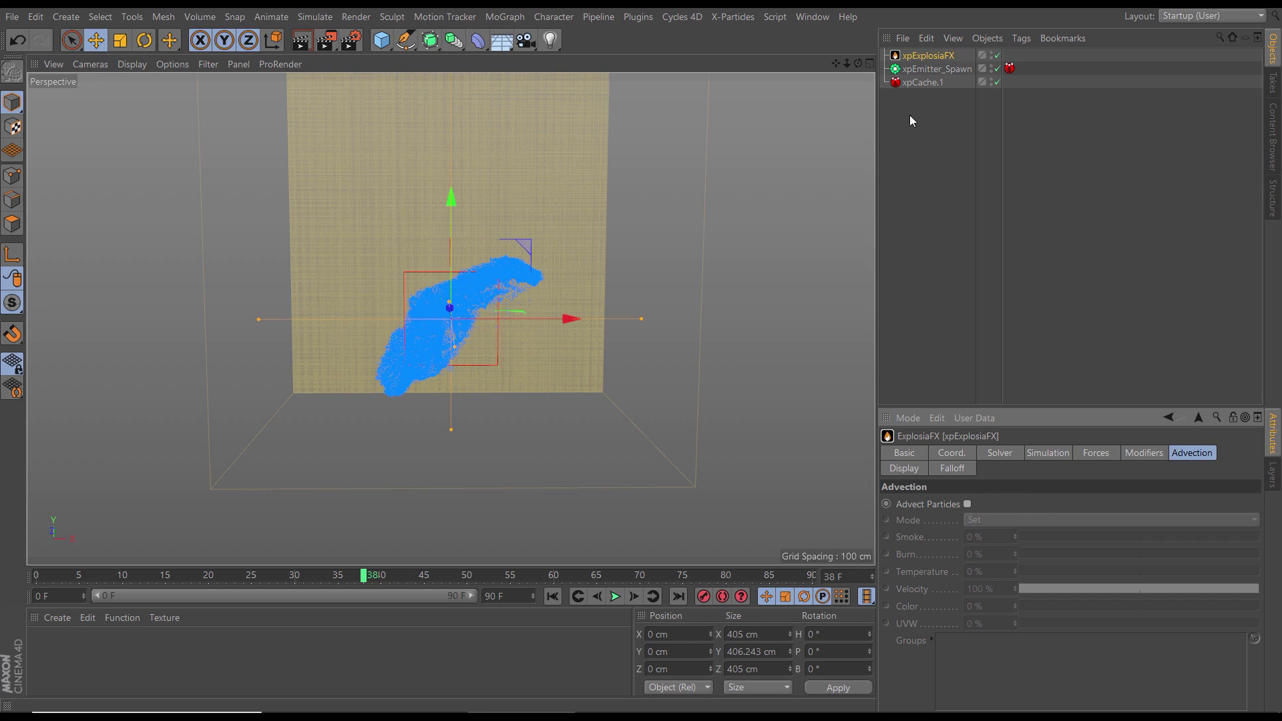
pyautogui.keyDown('alt'); pyautogui.moveTo(562, 268); pyautogui.dragTo(553, 294); pyautogui.keyUp('alt')
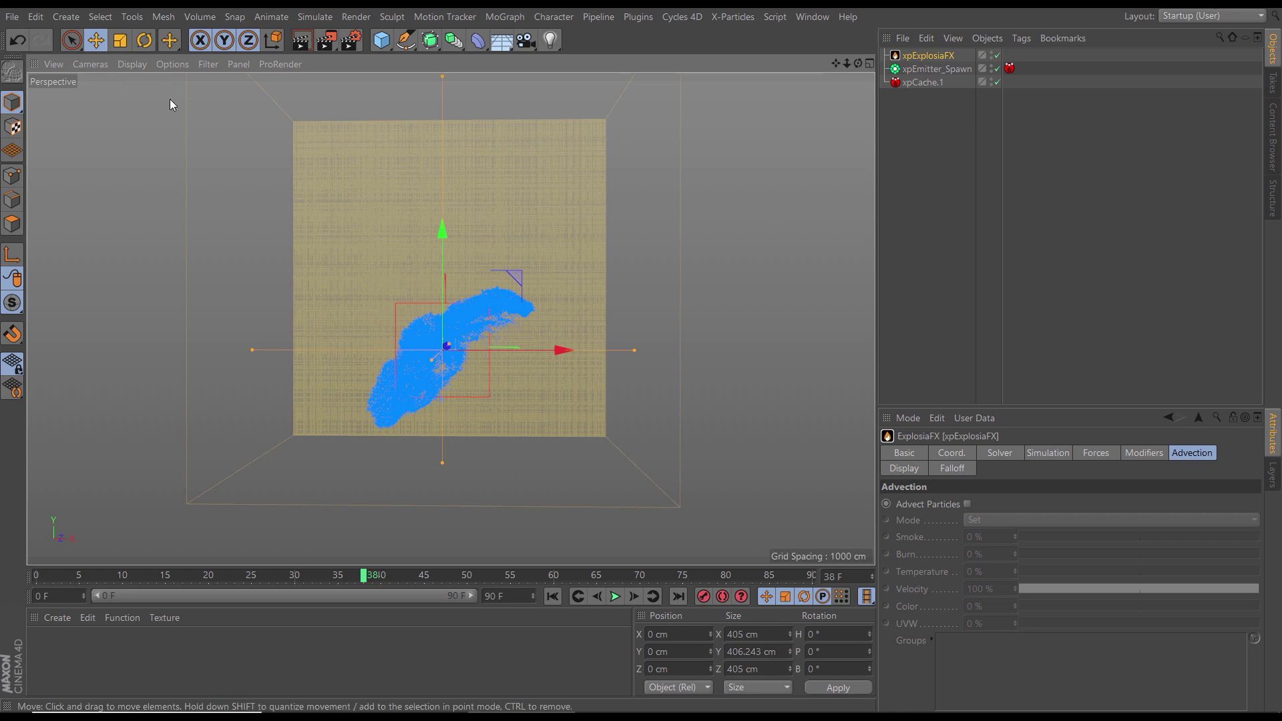
# Step: Save the new project as XP_Countdown_FIVE_burn_HQ_v03.c4d alongside the earlier versions
pyautogui.click(12, 16)
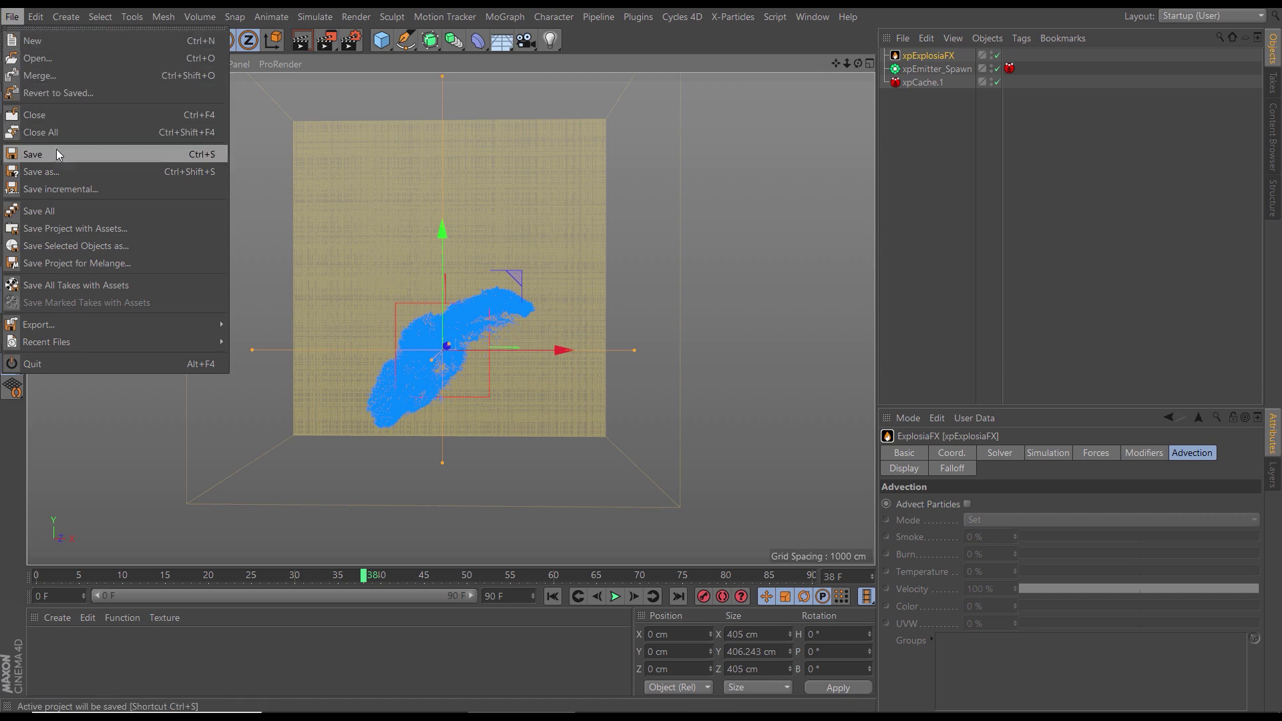
pyautogui.click(50, 172)
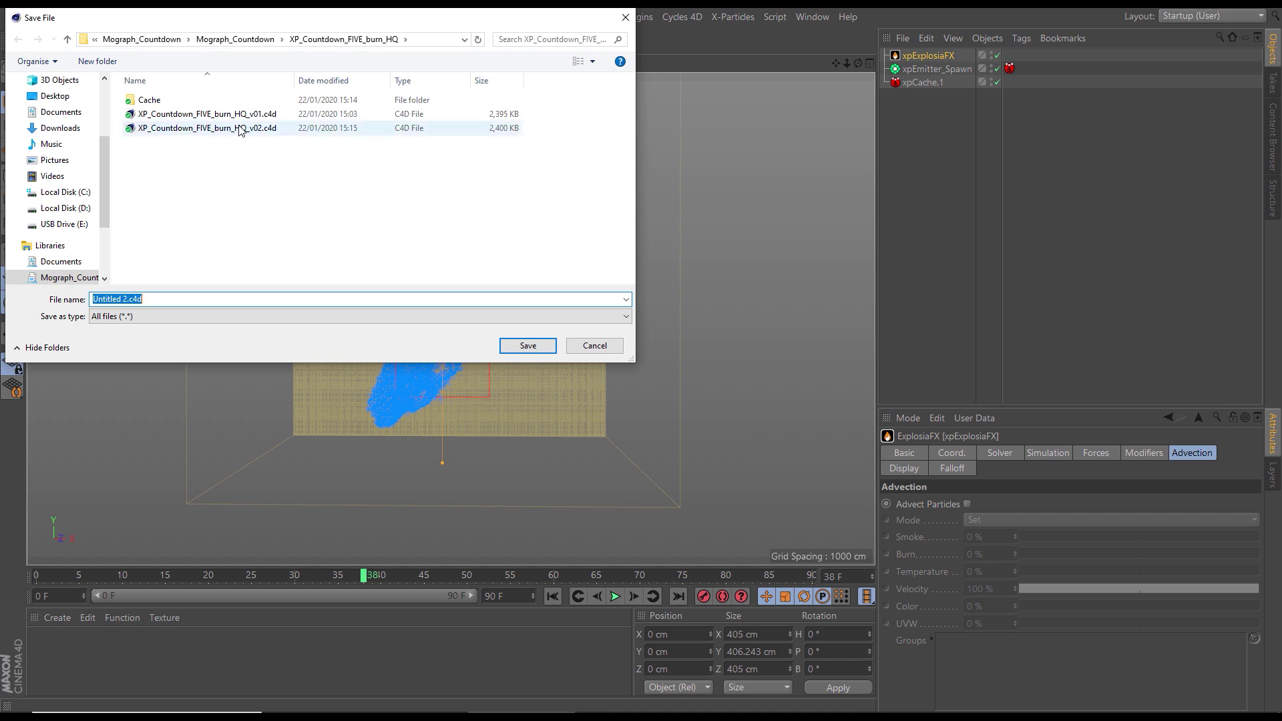
pyautogui.click(238, 128)
pyautogui.click(215, 299)
pyautogui.click(217, 299)
pyautogui.press('BackSpace')
pyautogui.write('3')
pyautogui.click(527, 346)
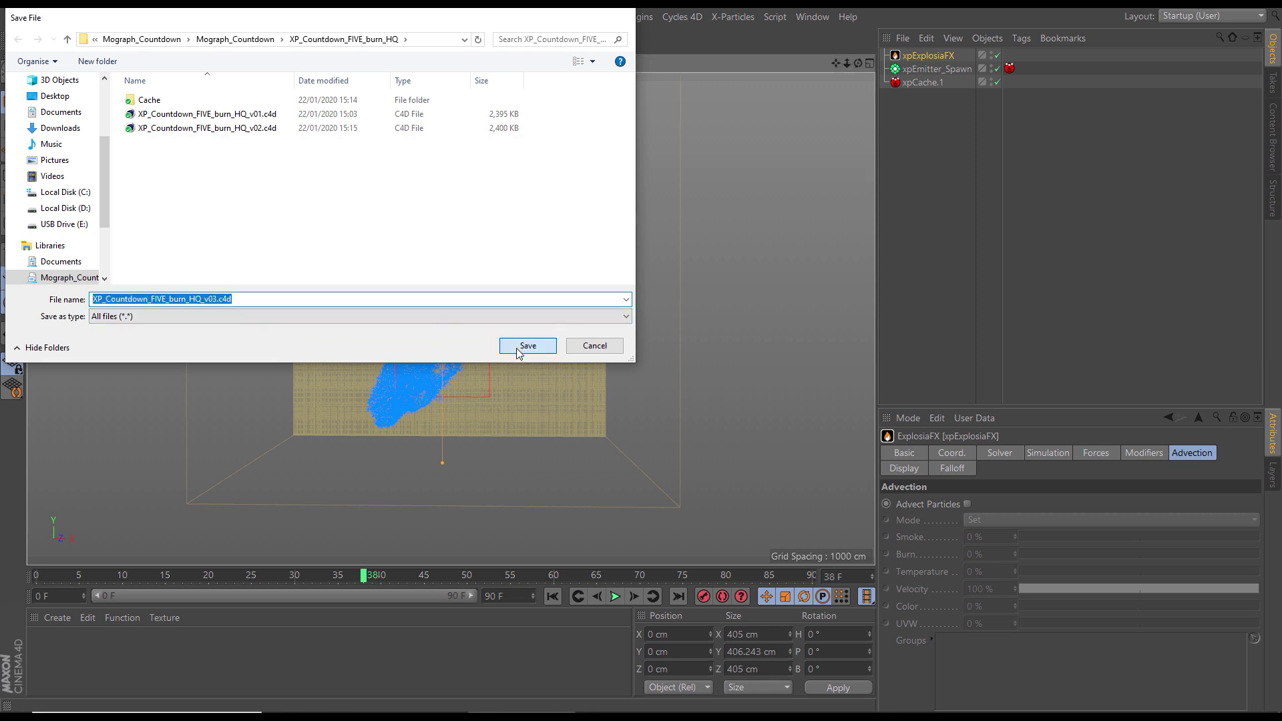
# Step: Move to frame 40 and add an xpExplosiaFX Source tag to xpEmitter_Spawn
pyautogui.moveTo(361, 575)
pyautogui.mouseDown()
pyautogui.moveTo(142, 573)
pyautogui.moveTo(647, 580)
pyautogui.moveTo(297, 575)
pyautogui.moveTo(381, 576)
pyautogui.mouseUp()
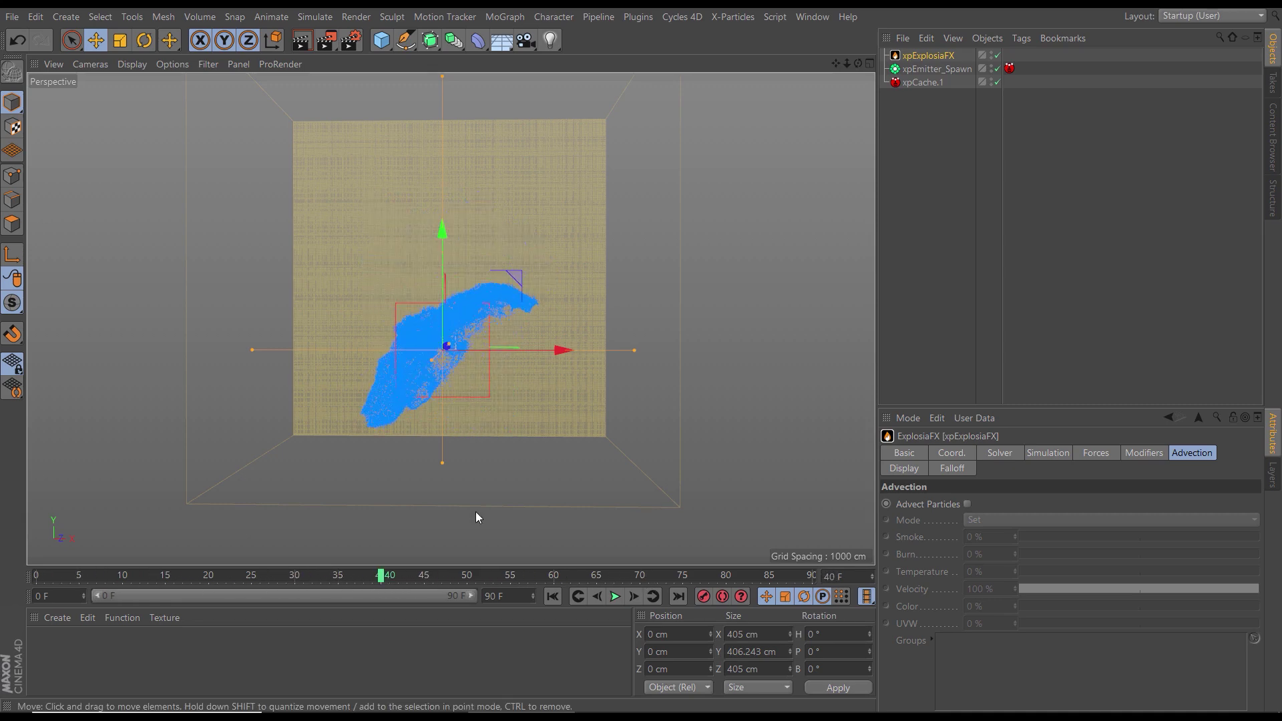
pyautogui.moveTo(463, 395); pyautogui.dragTo(489, 375, button='middle')
pyautogui.keyDown('alt'); pyautogui.moveTo(490, 374); pyautogui.dragTo(482, 378); pyautogui.keyUp('alt')
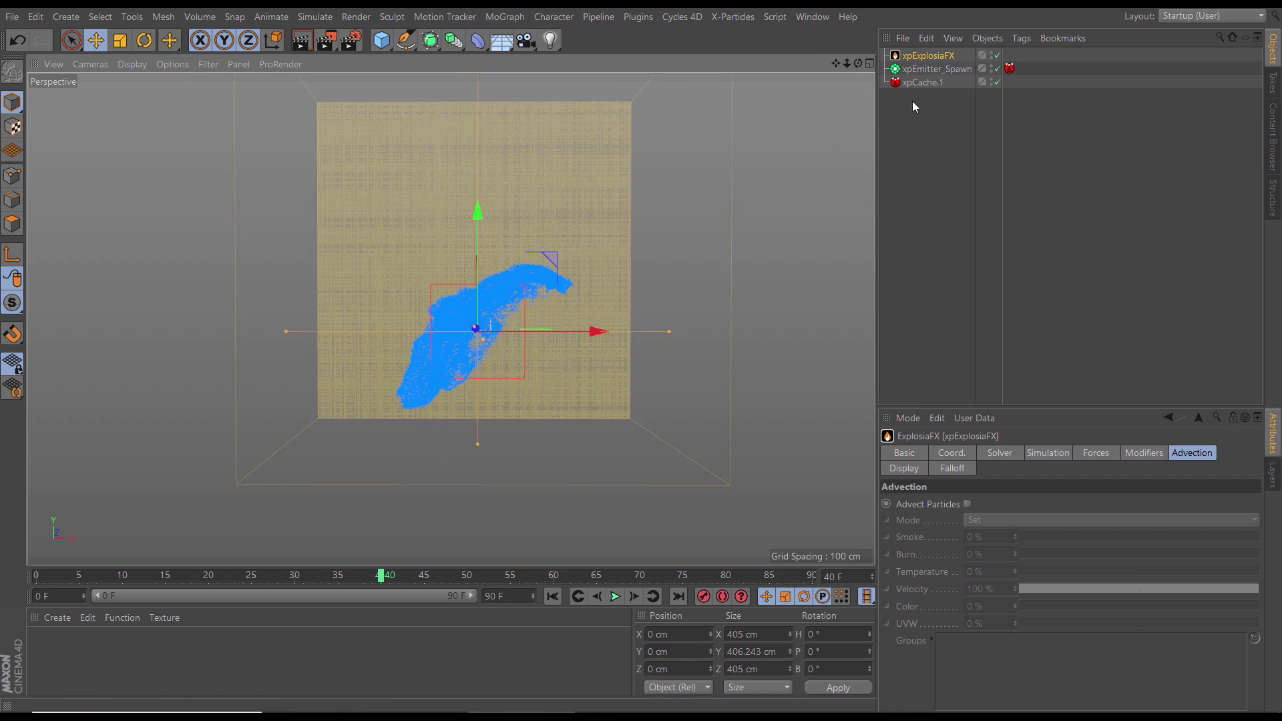
pyautogui.click(929, 70)
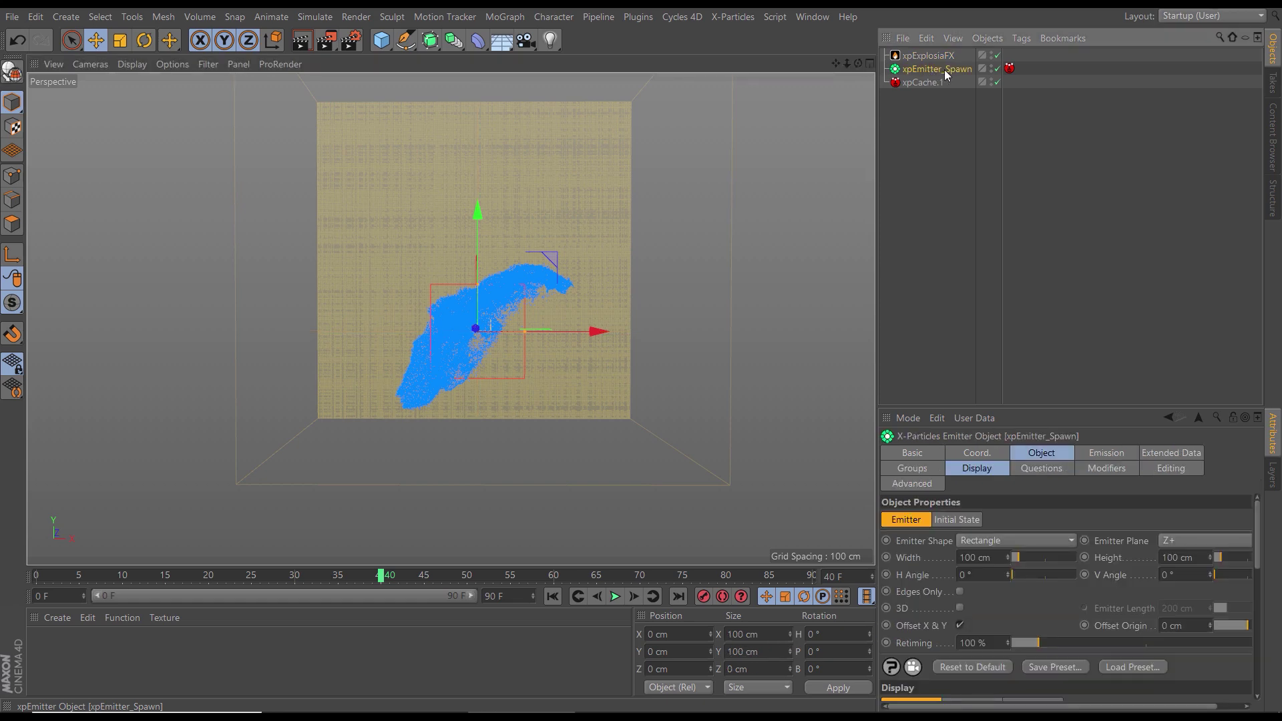
pyautogui.click(1021, 38)
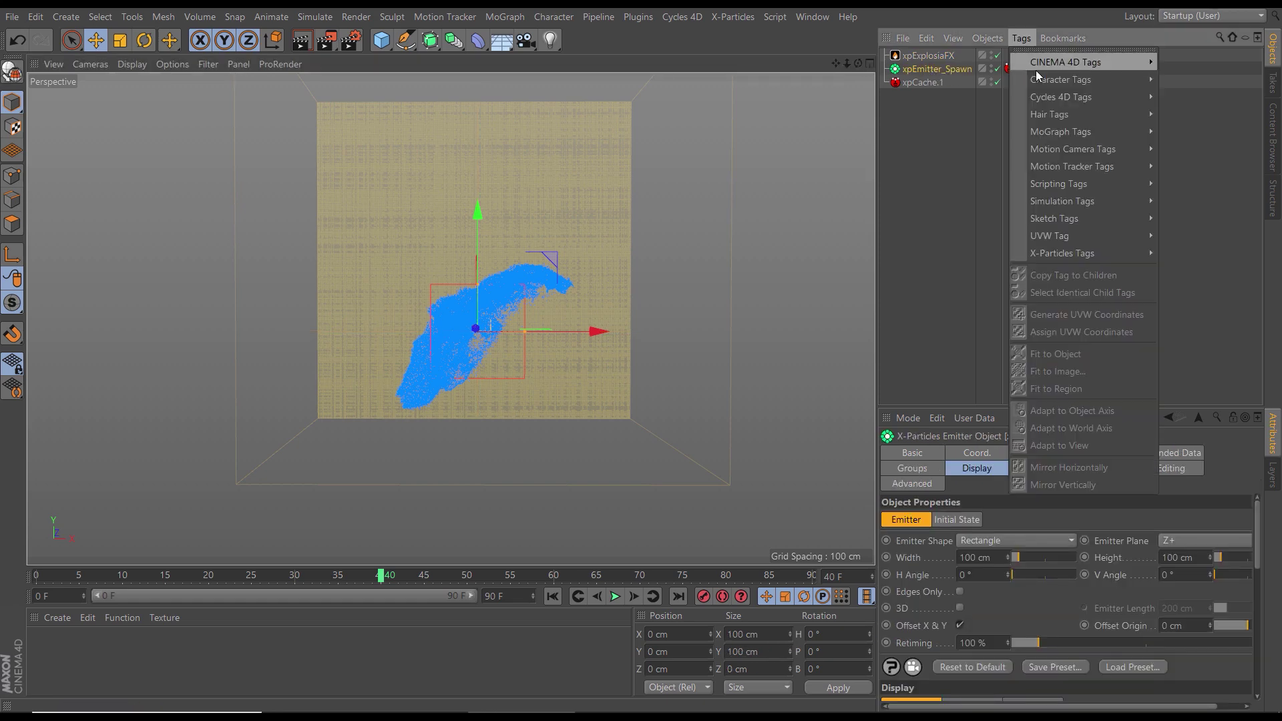
pyautogui.moveTo(1119, 255)
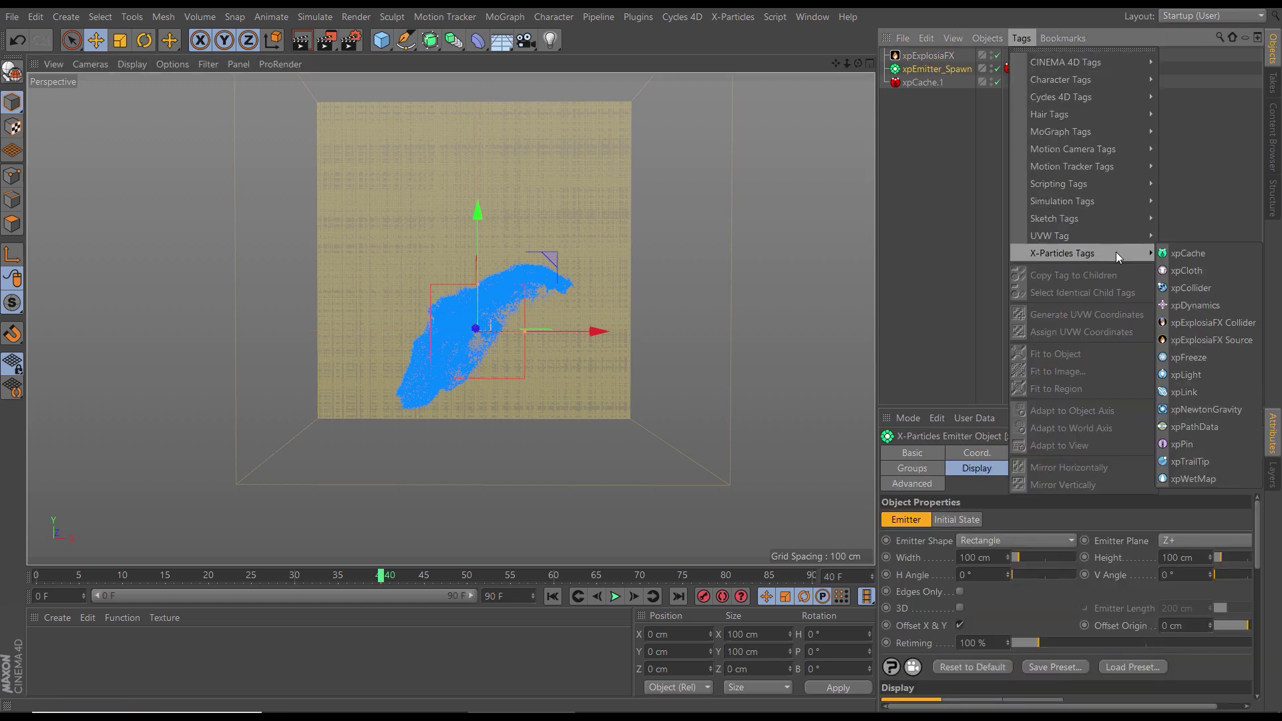
pyautogui.click(1195, 340)
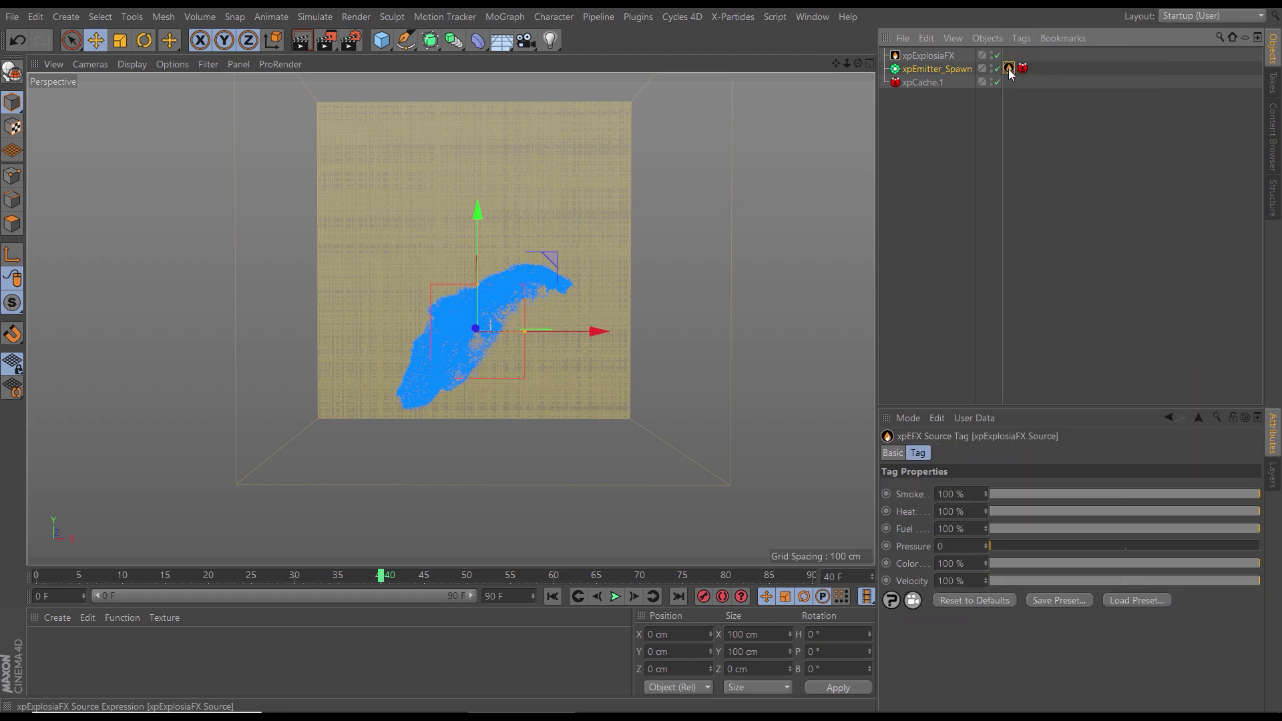
# Step: Play the fire simulation from the first frame and stop it at frame 21
pyautogui.click(552, 596)
pyautogui.click(615, 596)
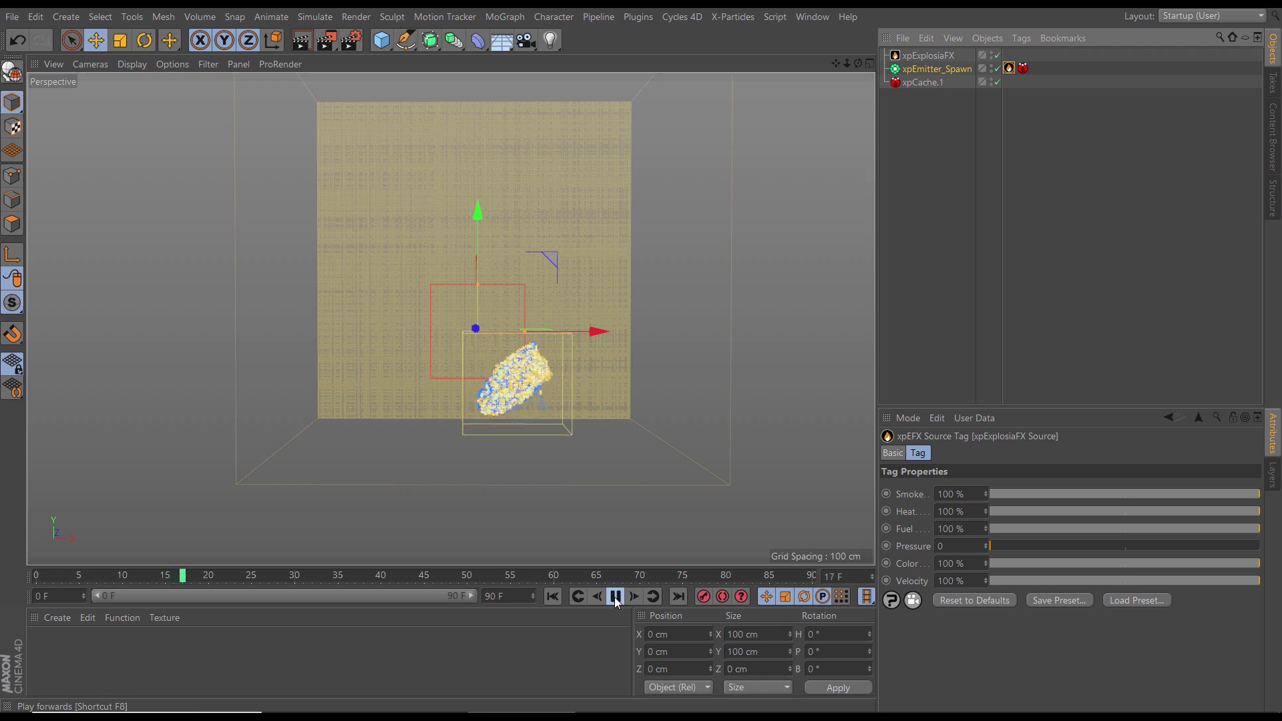
pyautogui.click(615, 597)
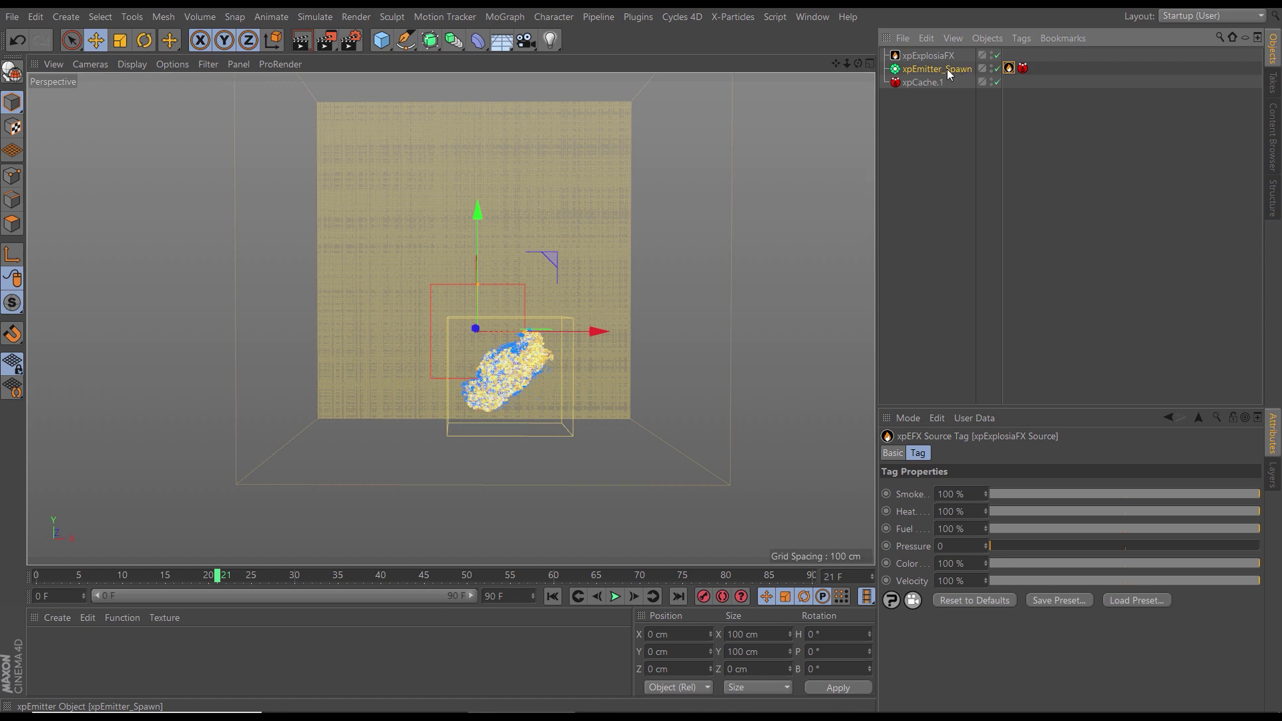
# Step: Check the object setup in XP_Countdown_FIVE_burn_HQ_v02.c4d and return to XP_Countdown_FIVE_burn_HQ_v03.c4d
pyautogui.click(811, 18)
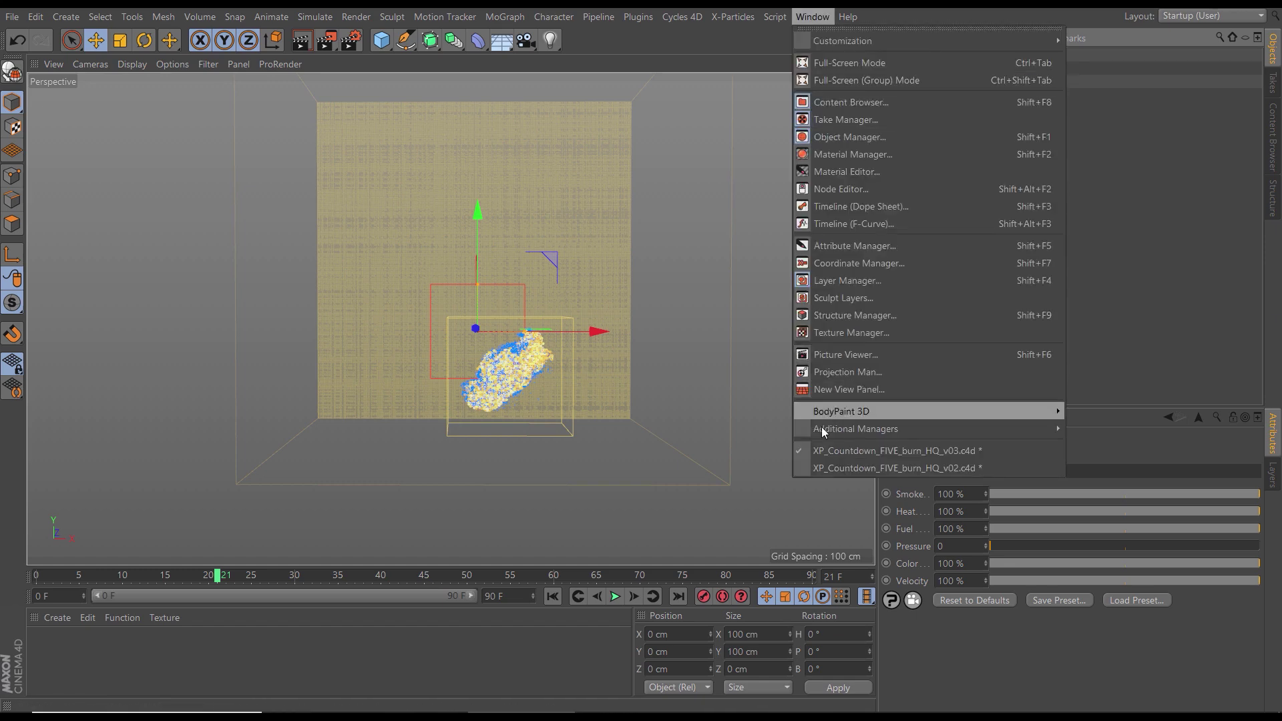
pyautogui.click(838, 468)
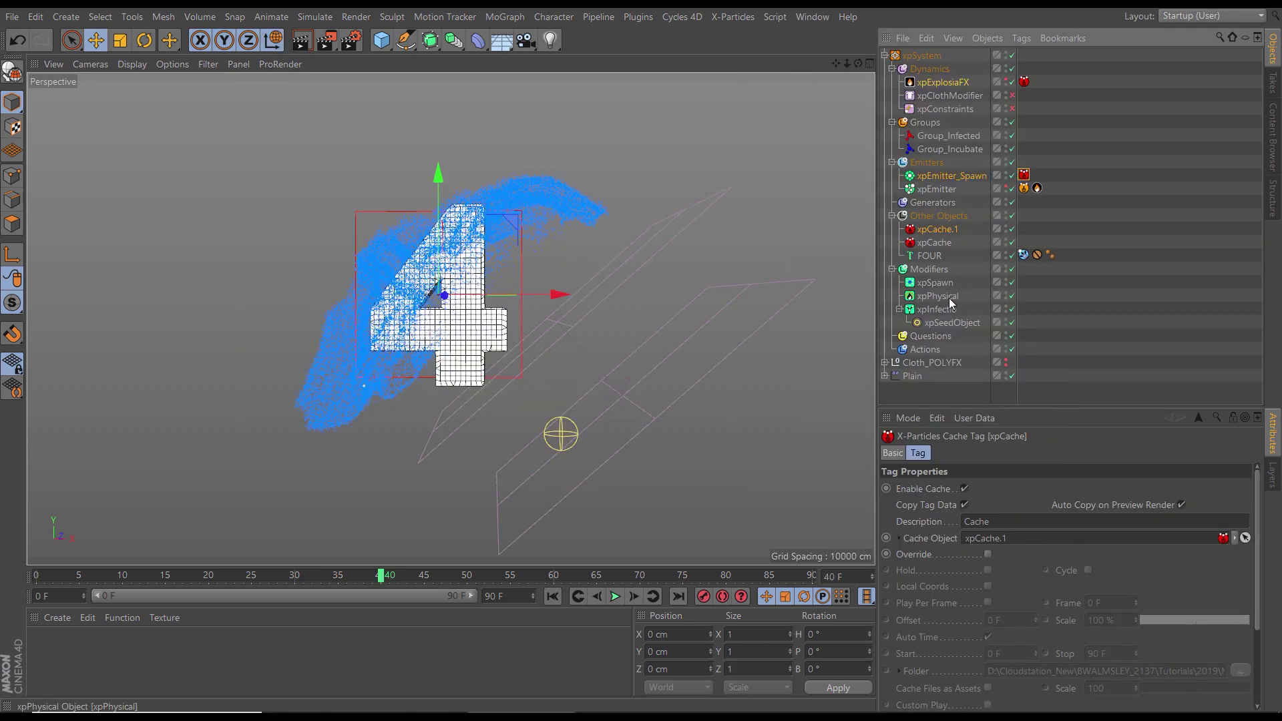
pyautogui.click(814, 17)
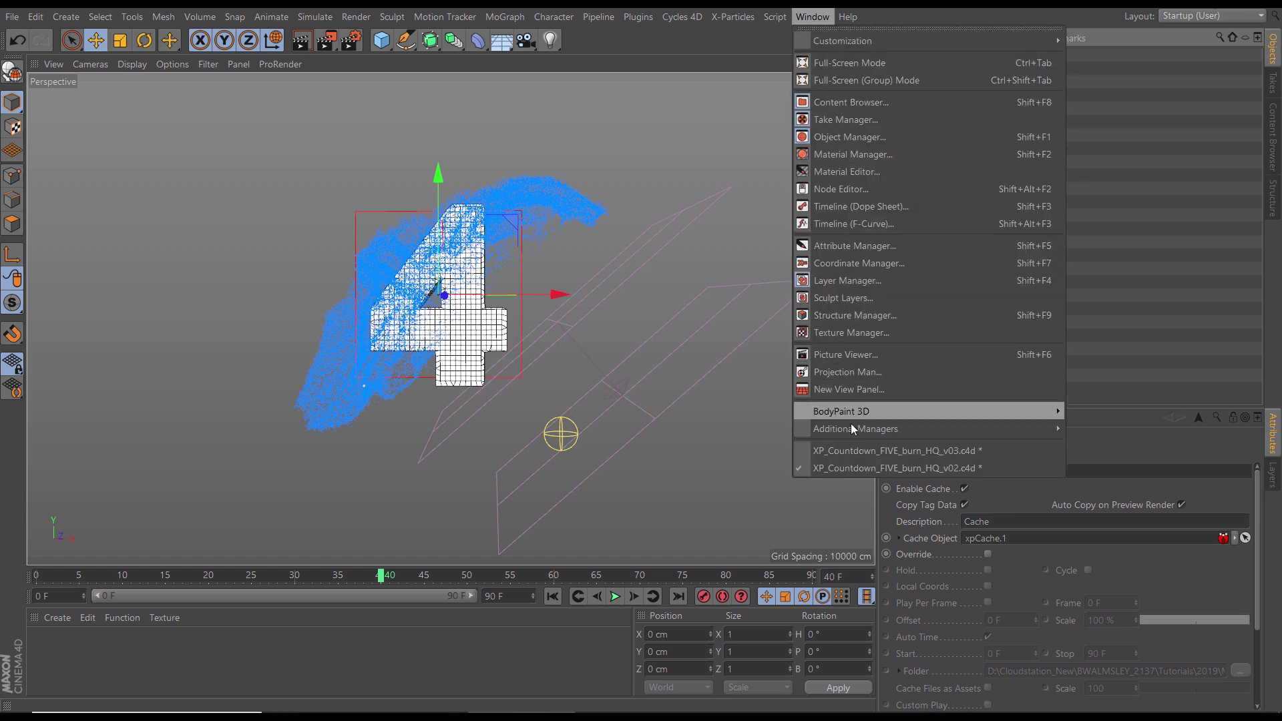
pyautogui.click(832, 452)
# Step: Hide xpEmitter_Spawn in the viewport and play the simulation to review the fire without the particles
pyautogui.click(614, 596)
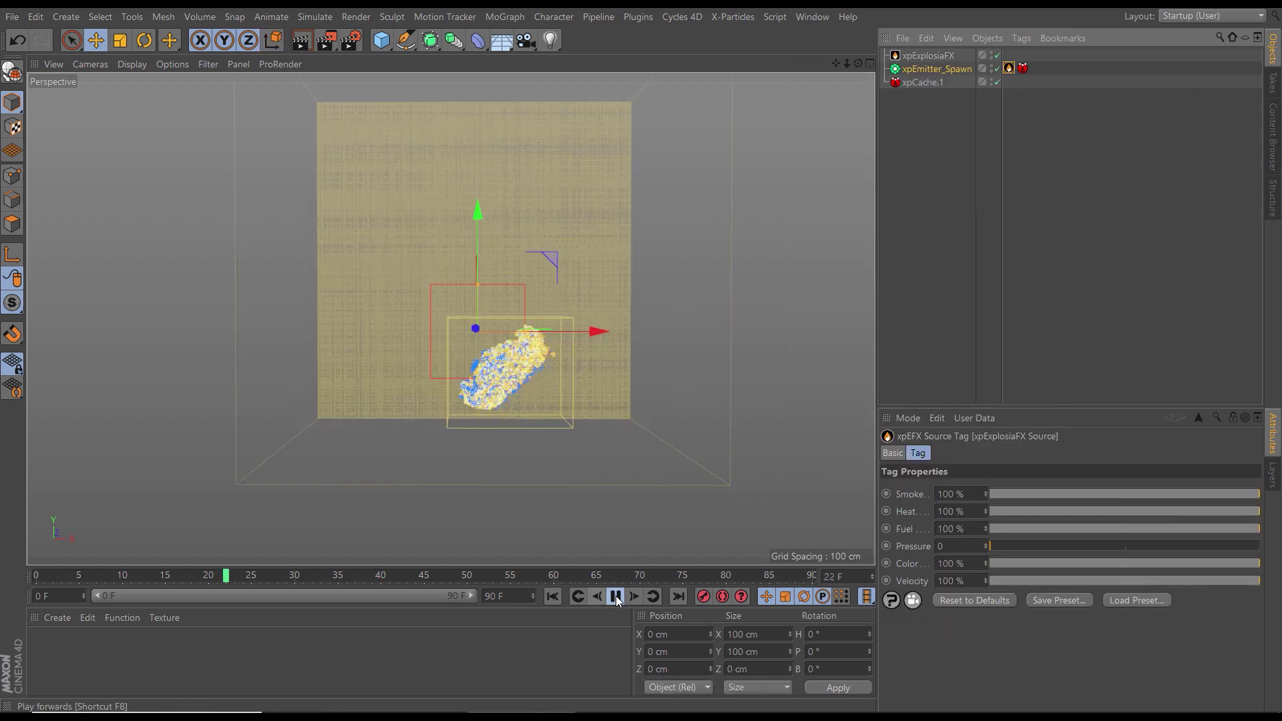
pyautogui.click(615, 596)
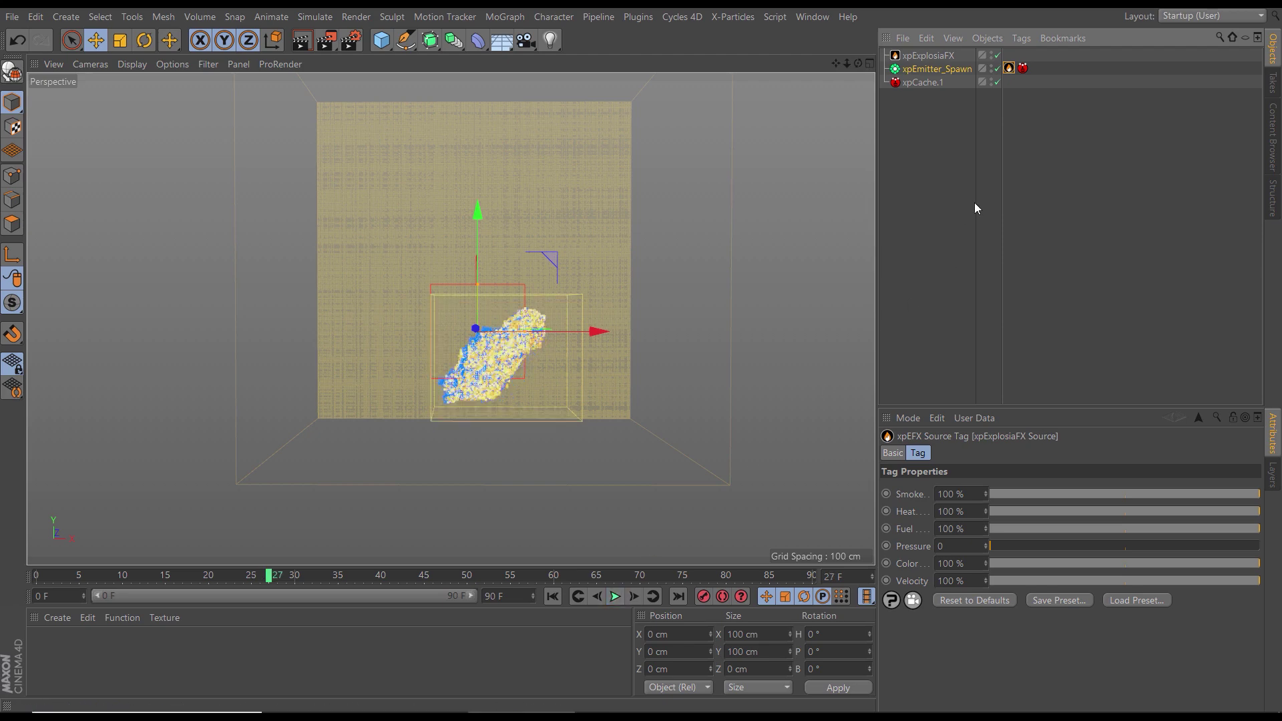
pyautogui.click(993, 70)
pyautogui.click(615, 596)
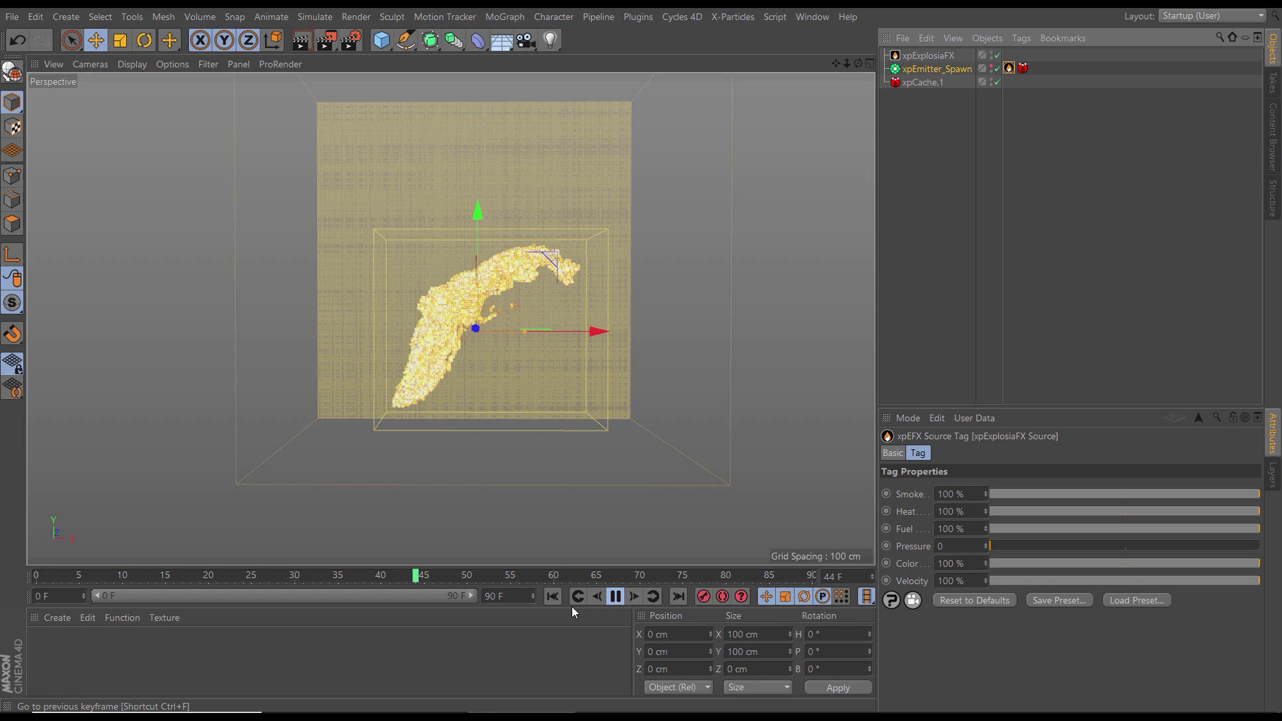
pyautogui.click(615, 597)
pyautogui.click(553, 596)
pyautogui.click(615, 597)
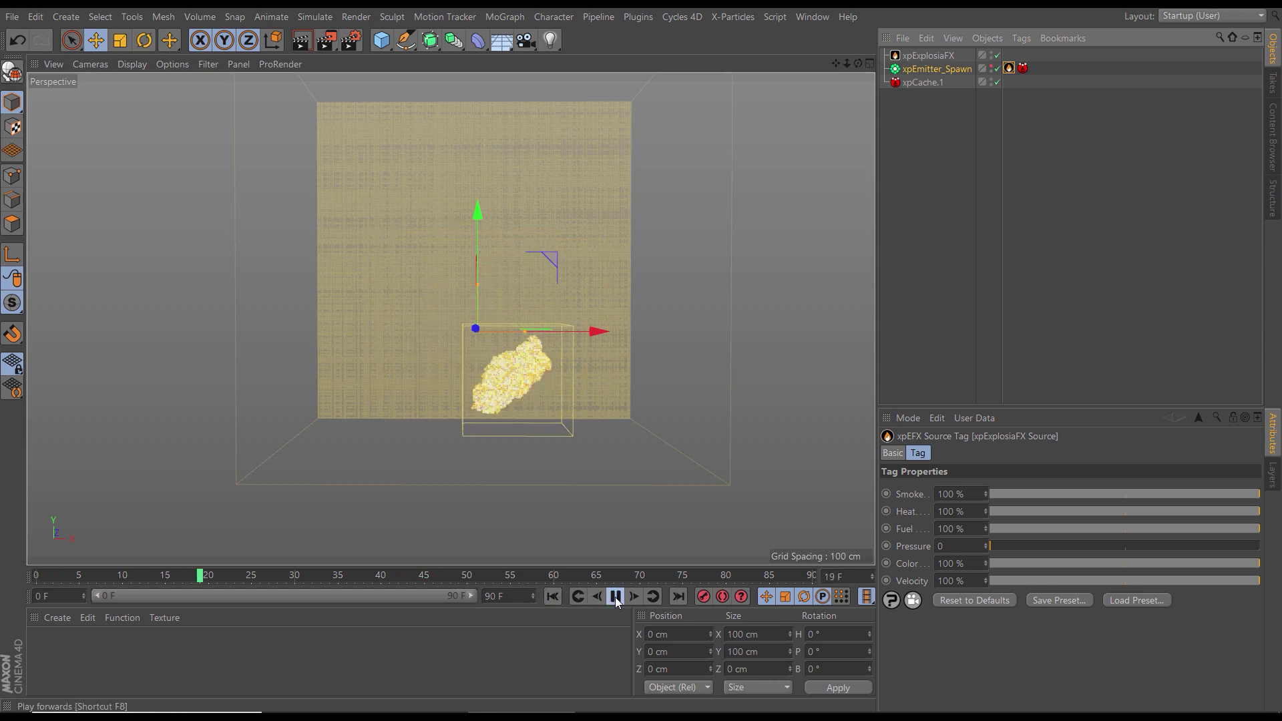
pyautogui.click(615, 600)
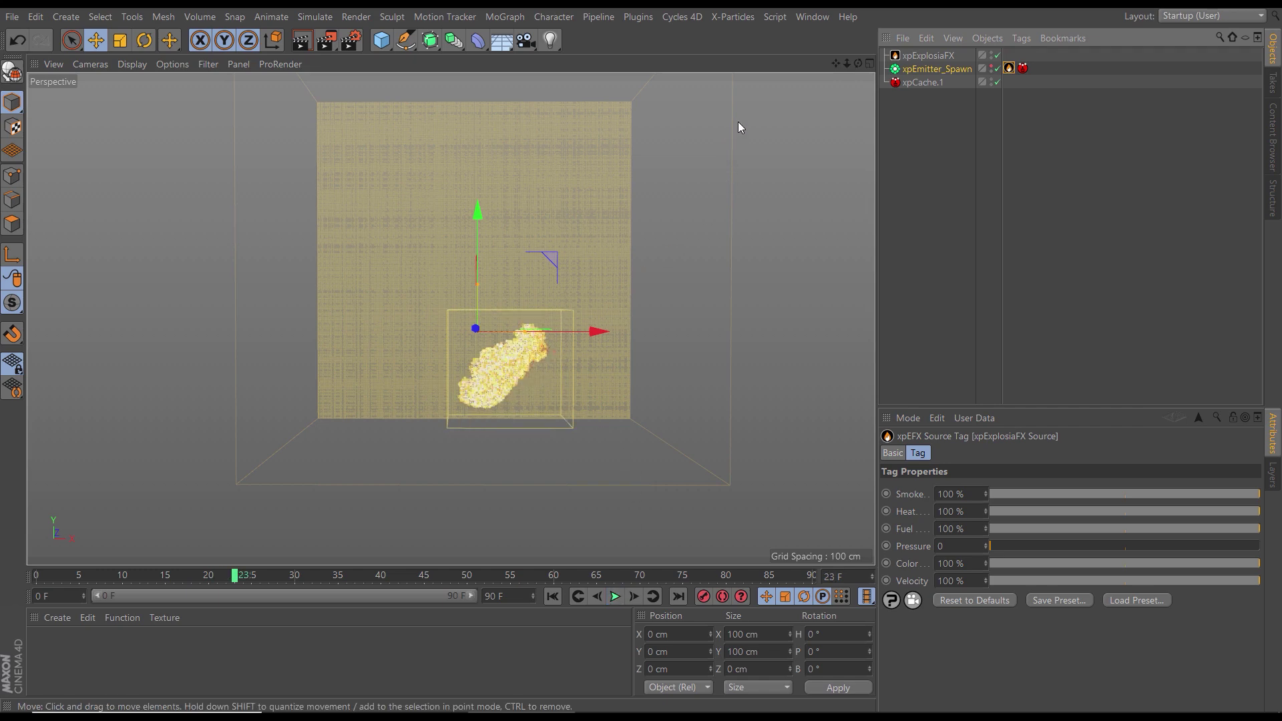
# Step: Switch to XP_Countdown_FIVE_burn_HQ_v02.c4d and check the xpCache object and the cache tag on Subdivision_s1_Cloth
pyautogui.click(812, 16)
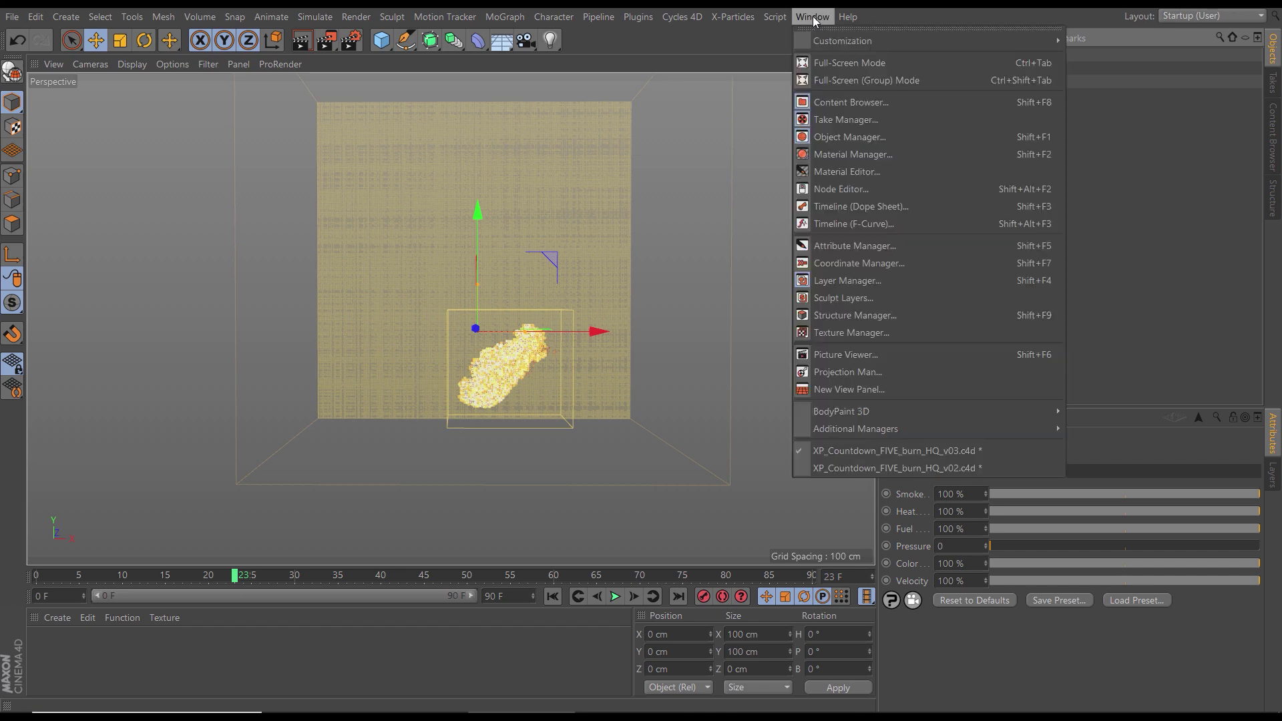
pyautogui.click(923, 468)
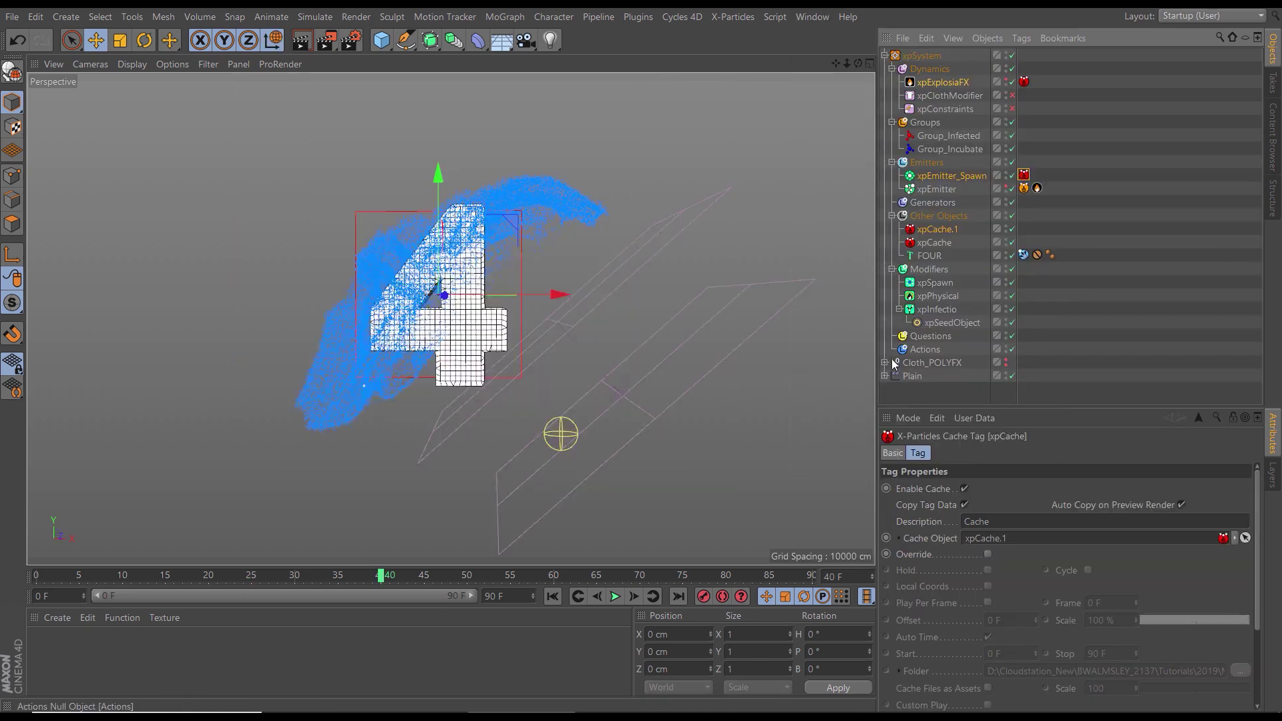
pyautogui.scroll(-1, 1256, 320)
pyautogui.scroll(-1, 1258, 331)
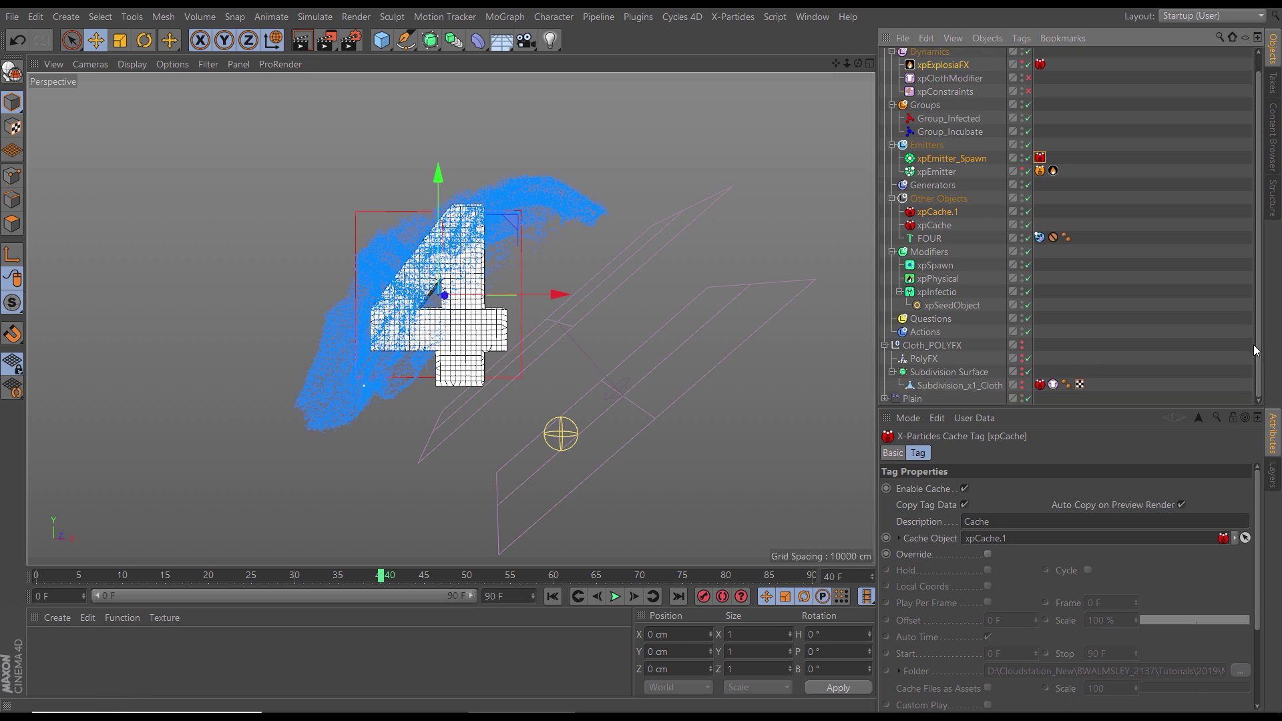
pyautogui.click(925, 227)
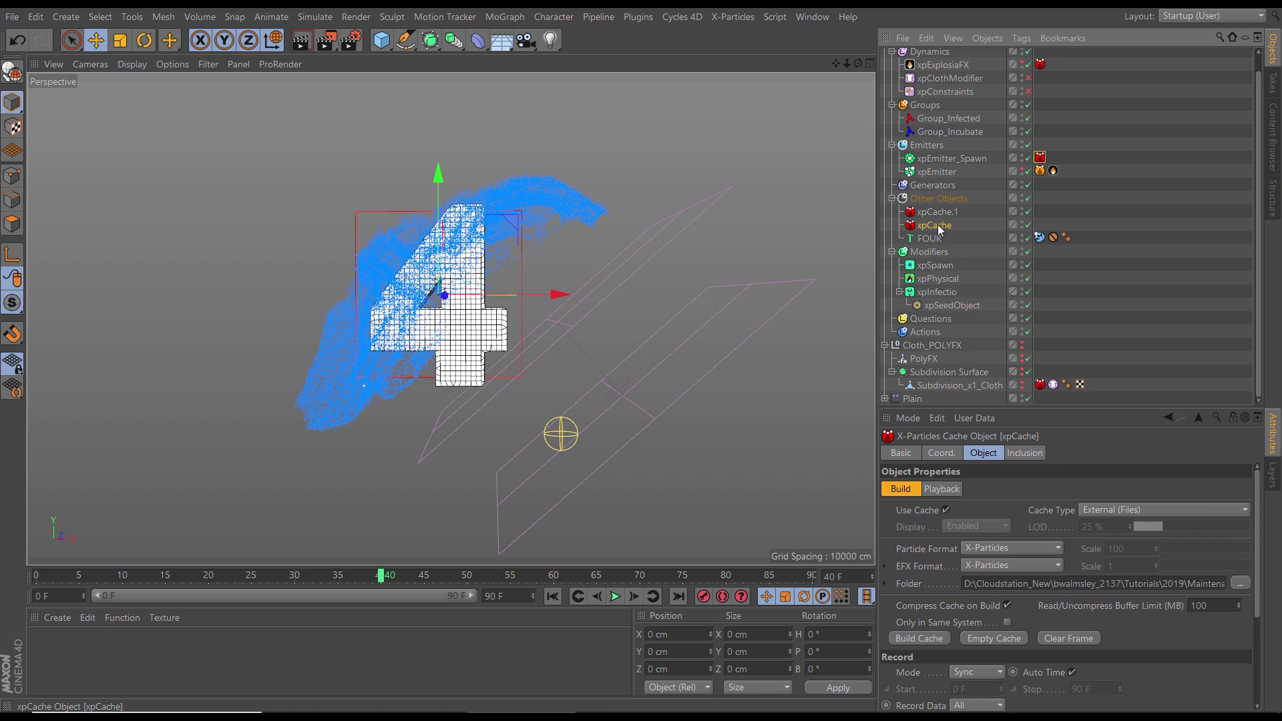
pyautogui.click(1041, 385)
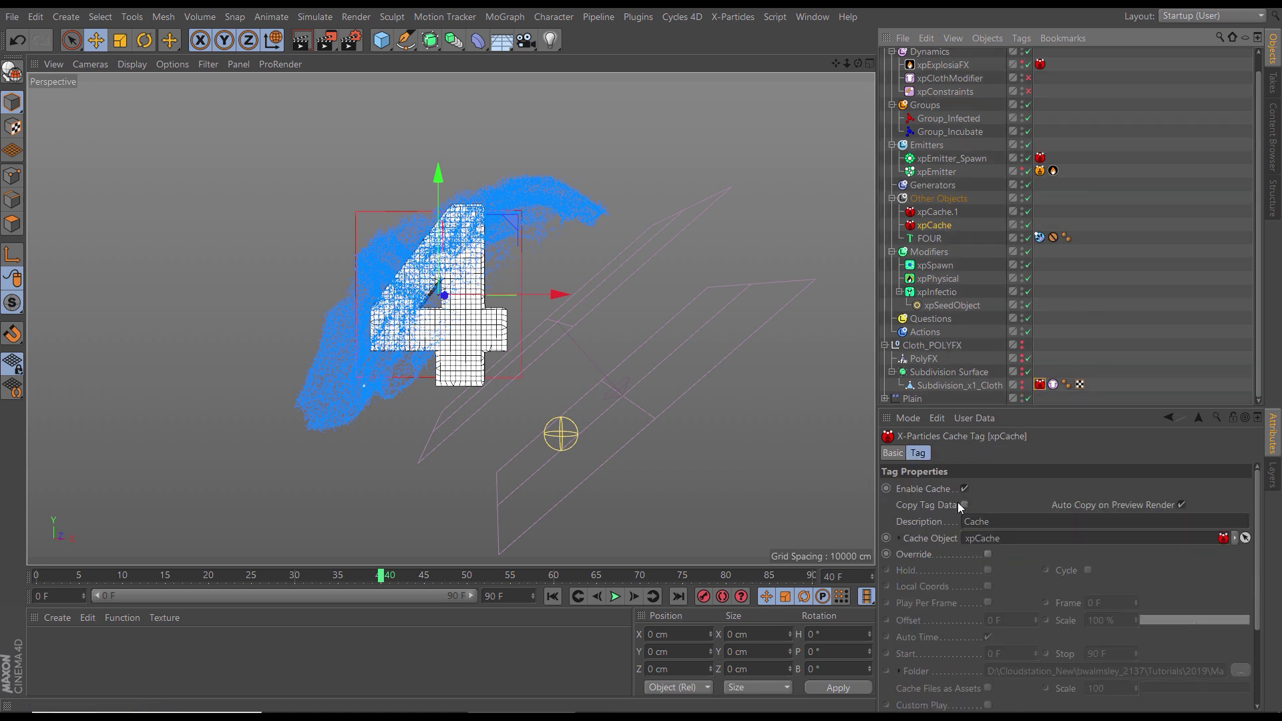
# Step: Copy Cloth_POLYFX and xpCache into XP_Countdown_FIVE_burn_HQ_v03.c4d and make the cloth visible
pyautogui.click(933, 346)
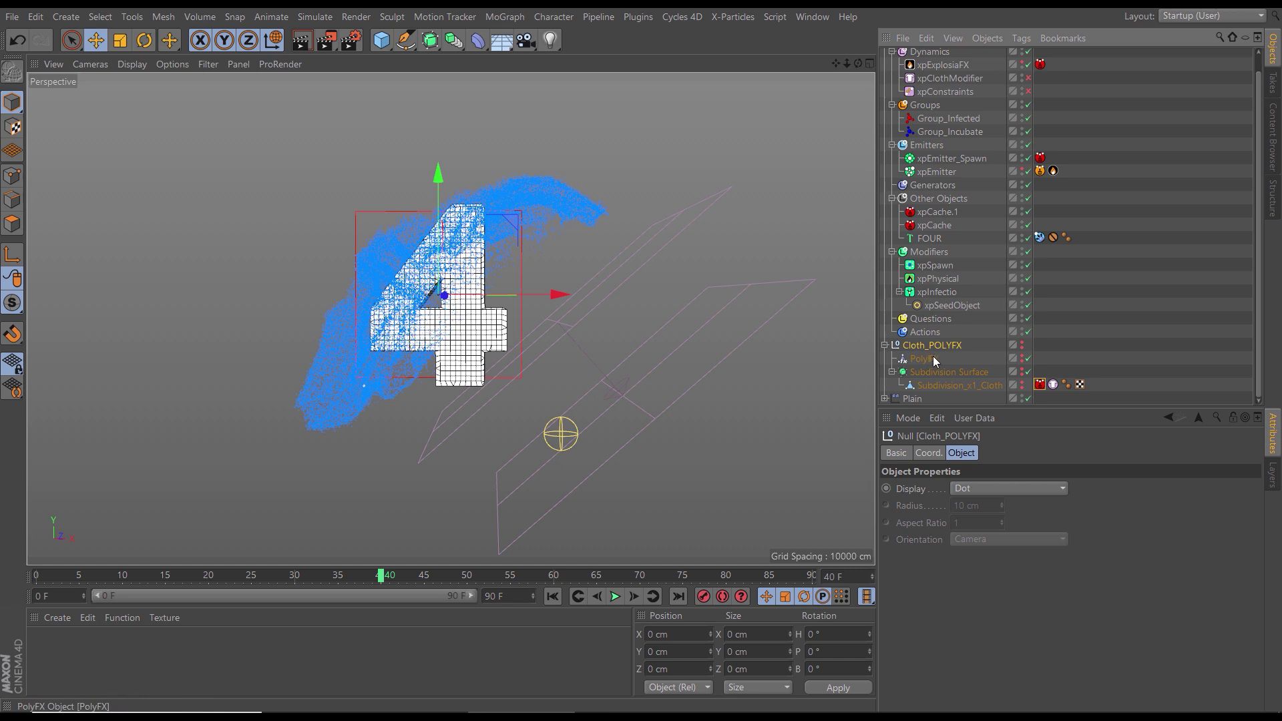
pyautogui.keyDown('ctrl'); pyautogui.click(936, 226); pyautogui.keyUp('ctrl')
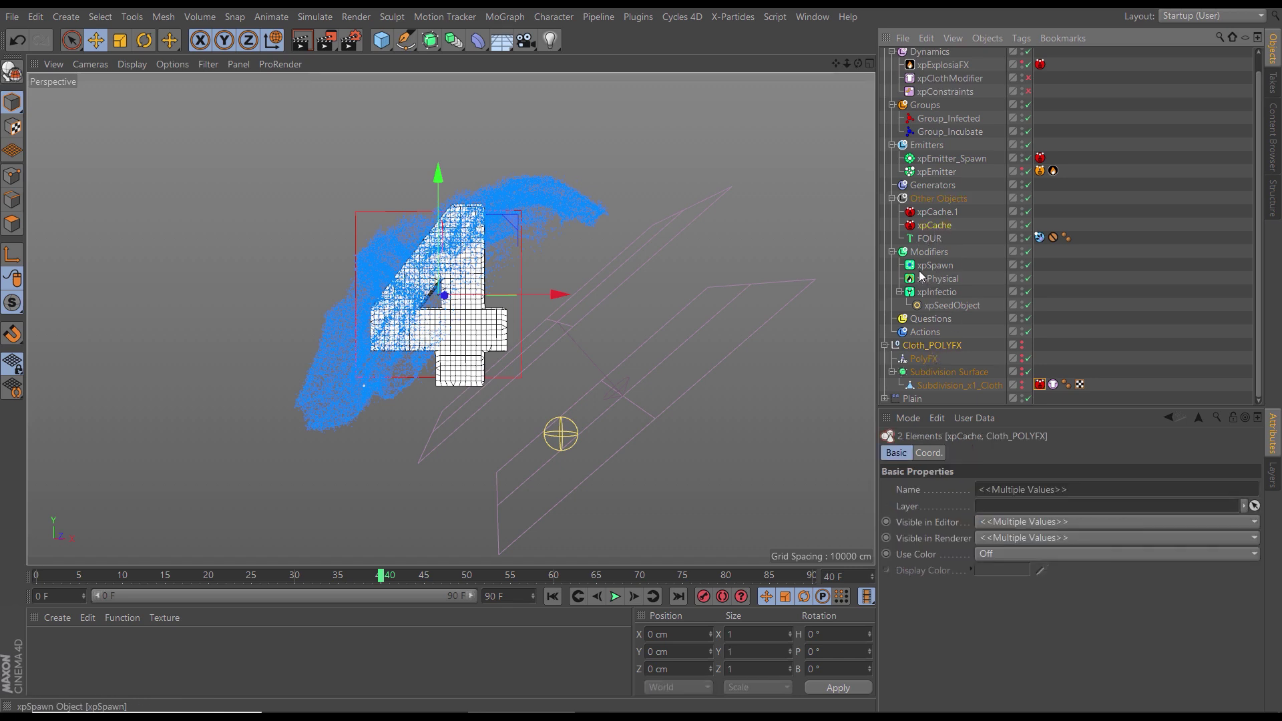
pyautogui.click(821, 20)
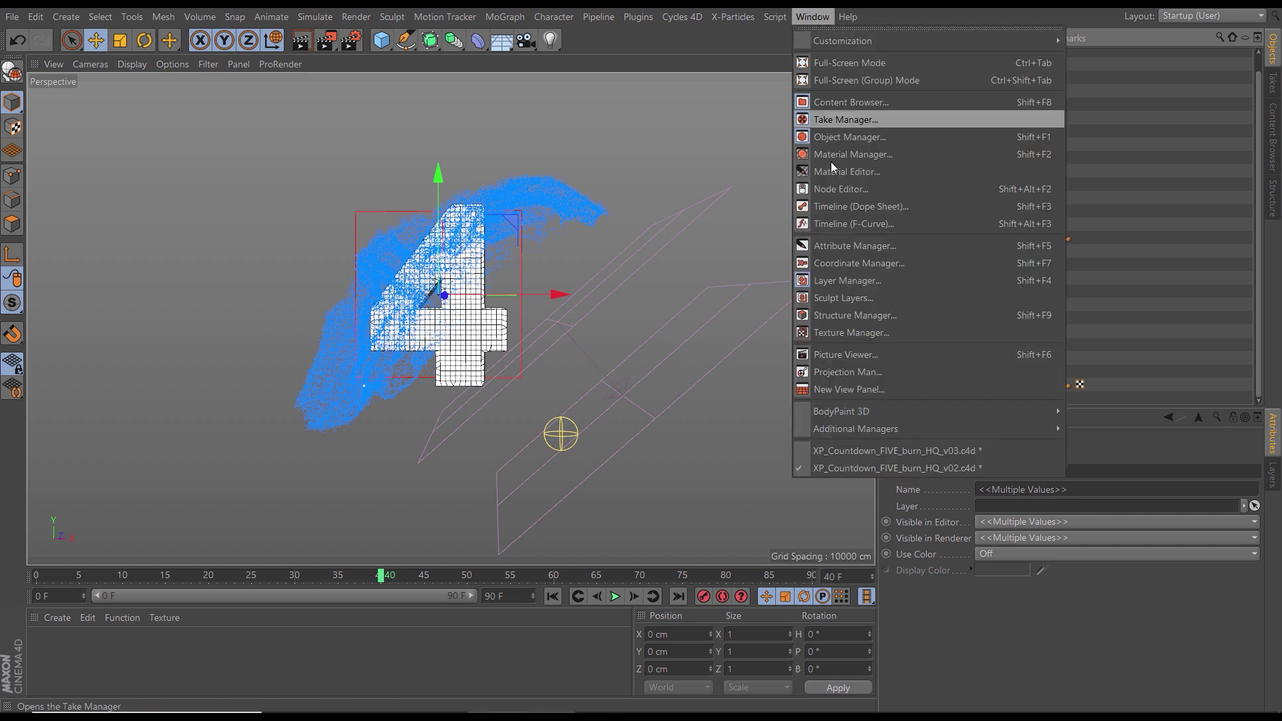
pyautogui.click(882, 450)
pyautogui.click(922, 121)
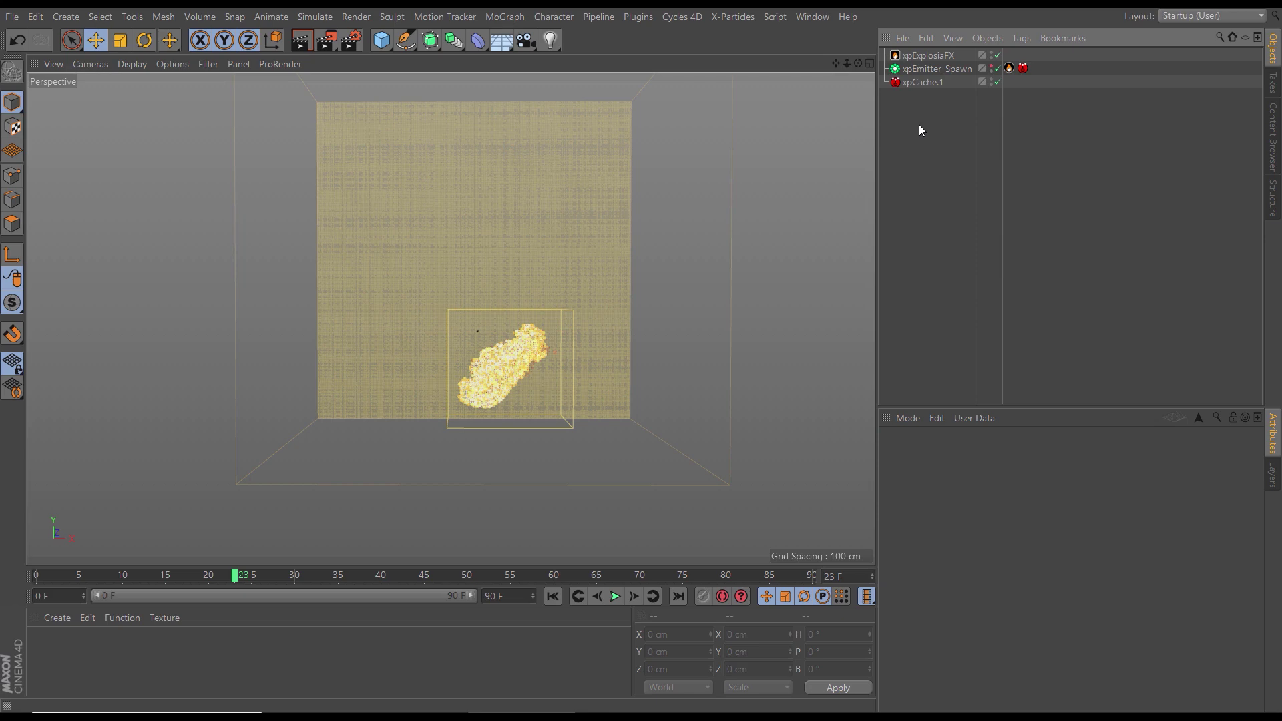
pyautogui.hotkey('ctrl', 'v')
pyautogui.click(1023, 70)
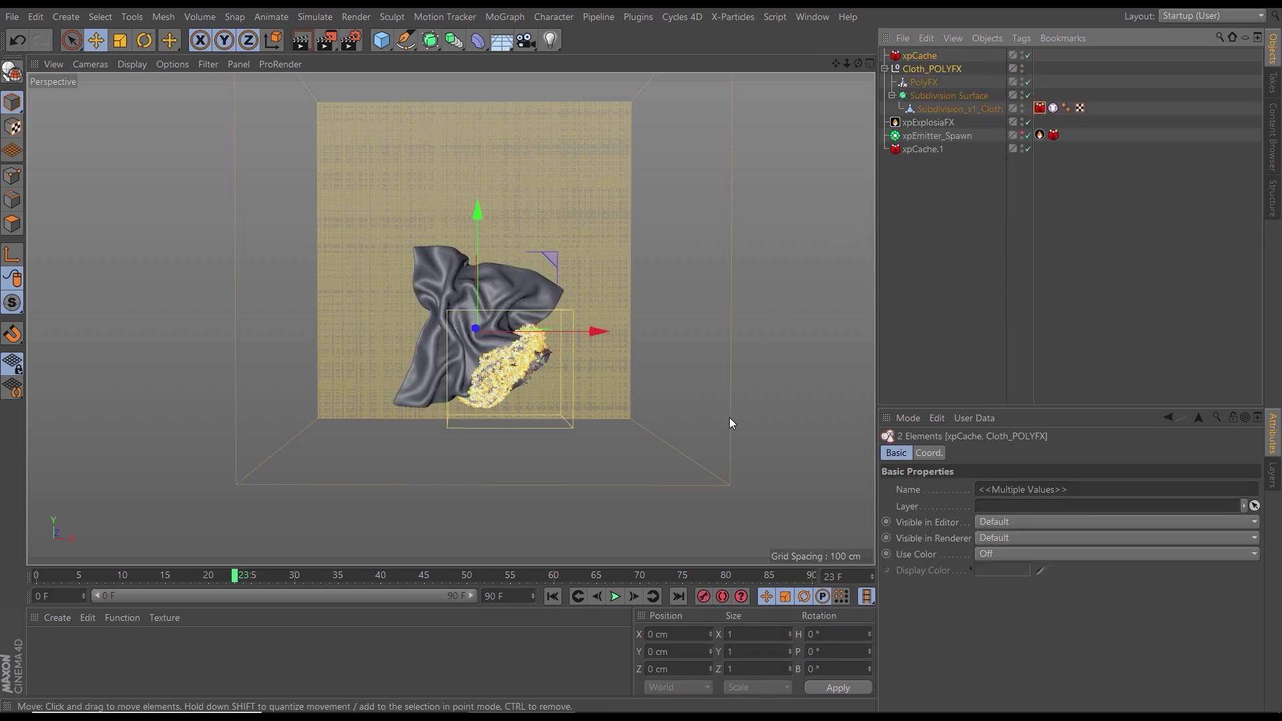
# Step: Disable the cloth's Subdivision Surface, play the cloth and fire together from the first frame, and return to frame 0
pyautogui.click(553, 597)
pyautogui.click(615, 596)
pyautogui.click(1028, 96)
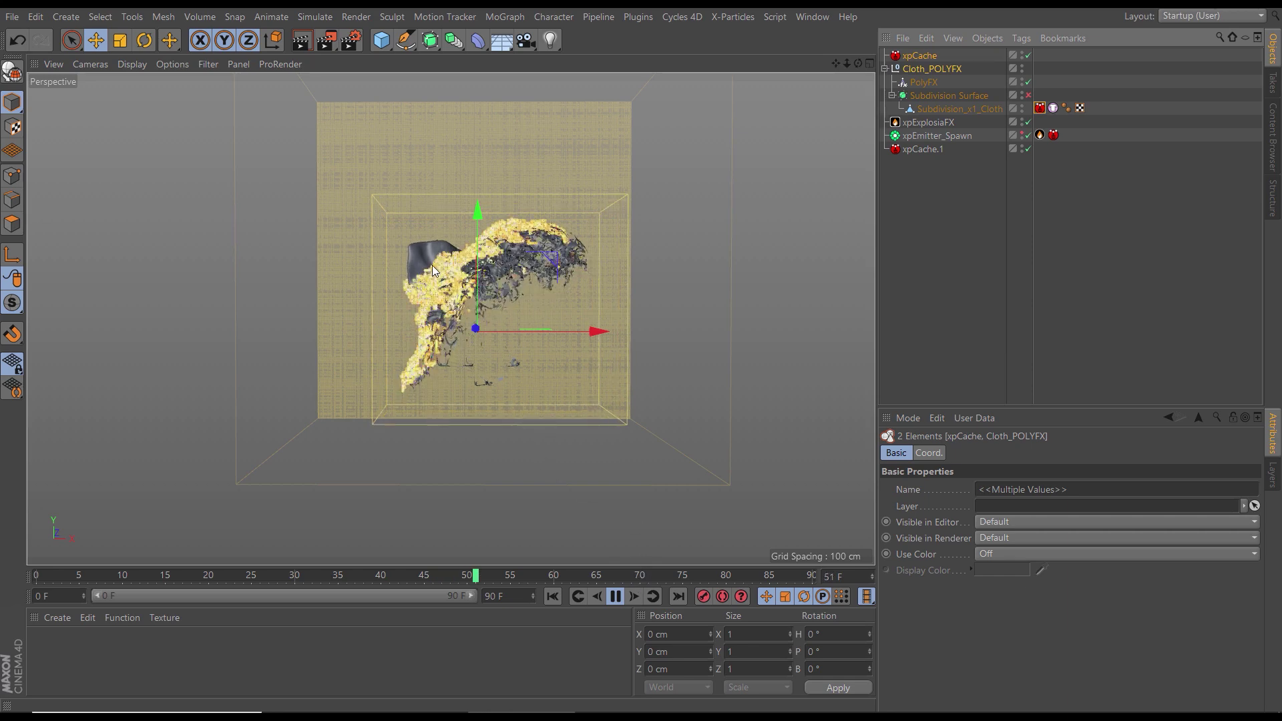
pyautogui.click(615, 596)
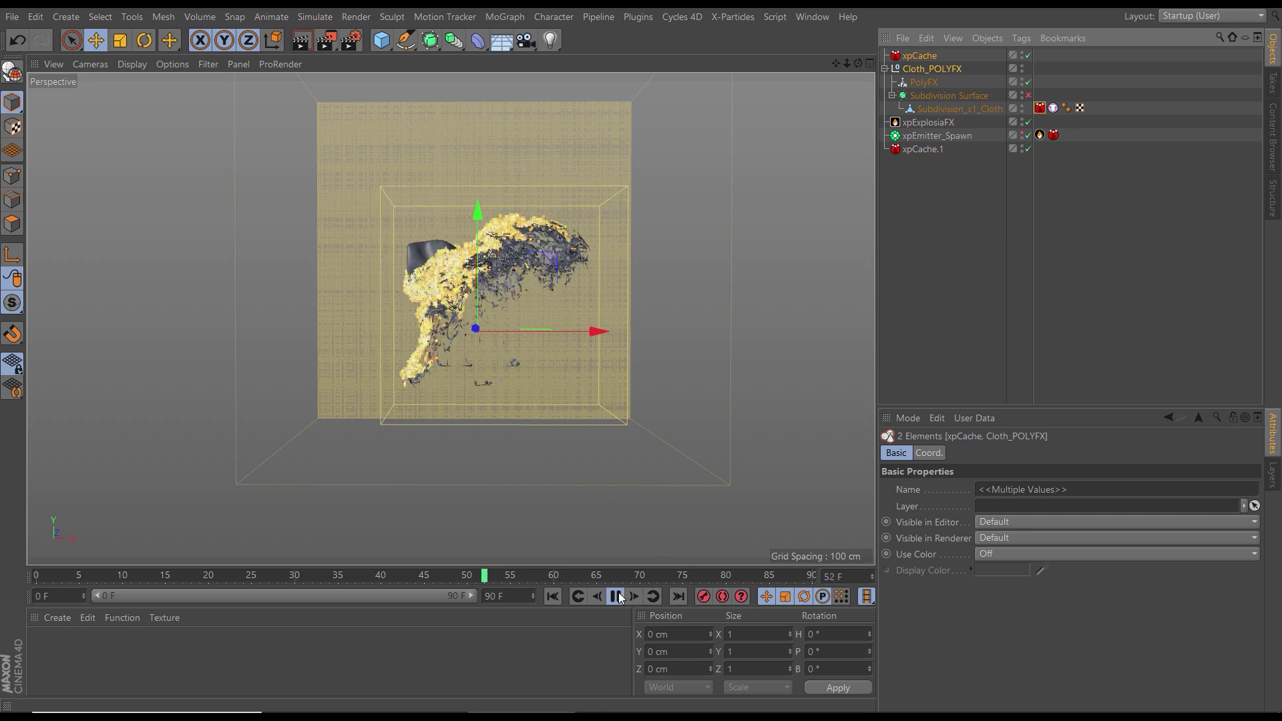
pyautogui.click(552, 597)
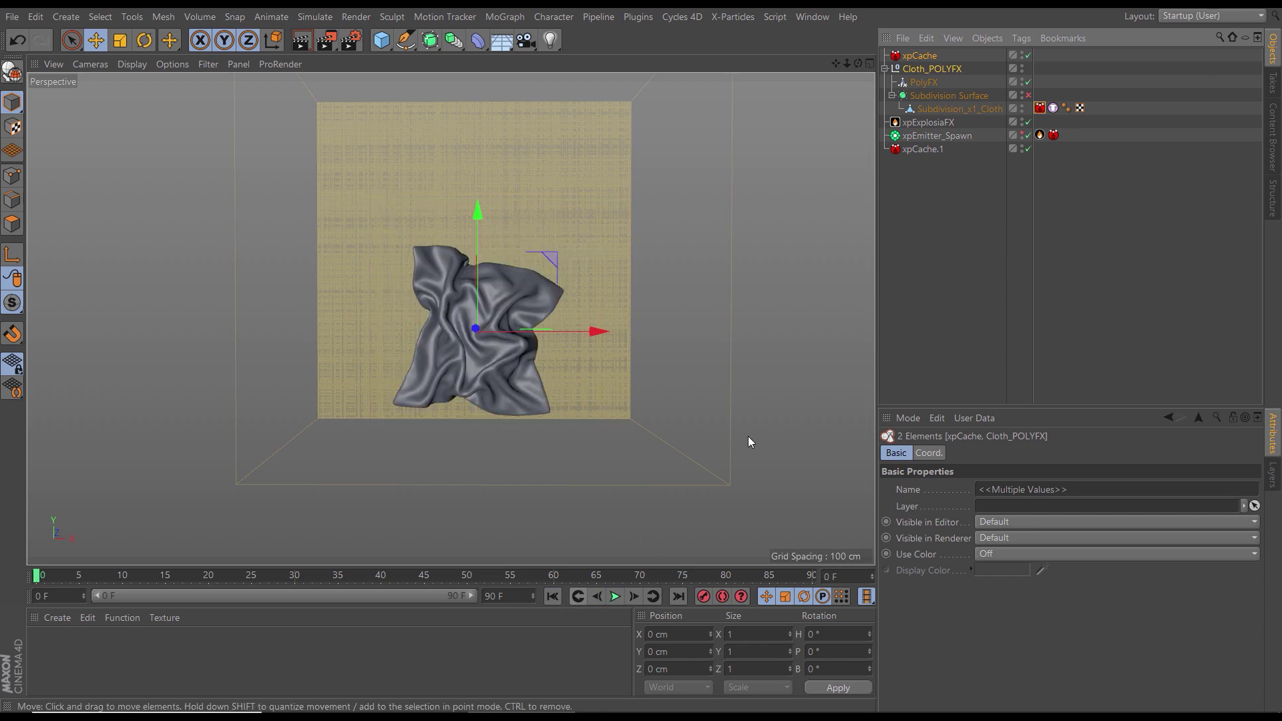
# Step: Hide Cloth_POLYFX with its children and play the fire simulation up to frame 32
pyautogui.keyDown('ctrl'); pyautogui.click(1022, 71); pyautogui.keyUp('ctrl')
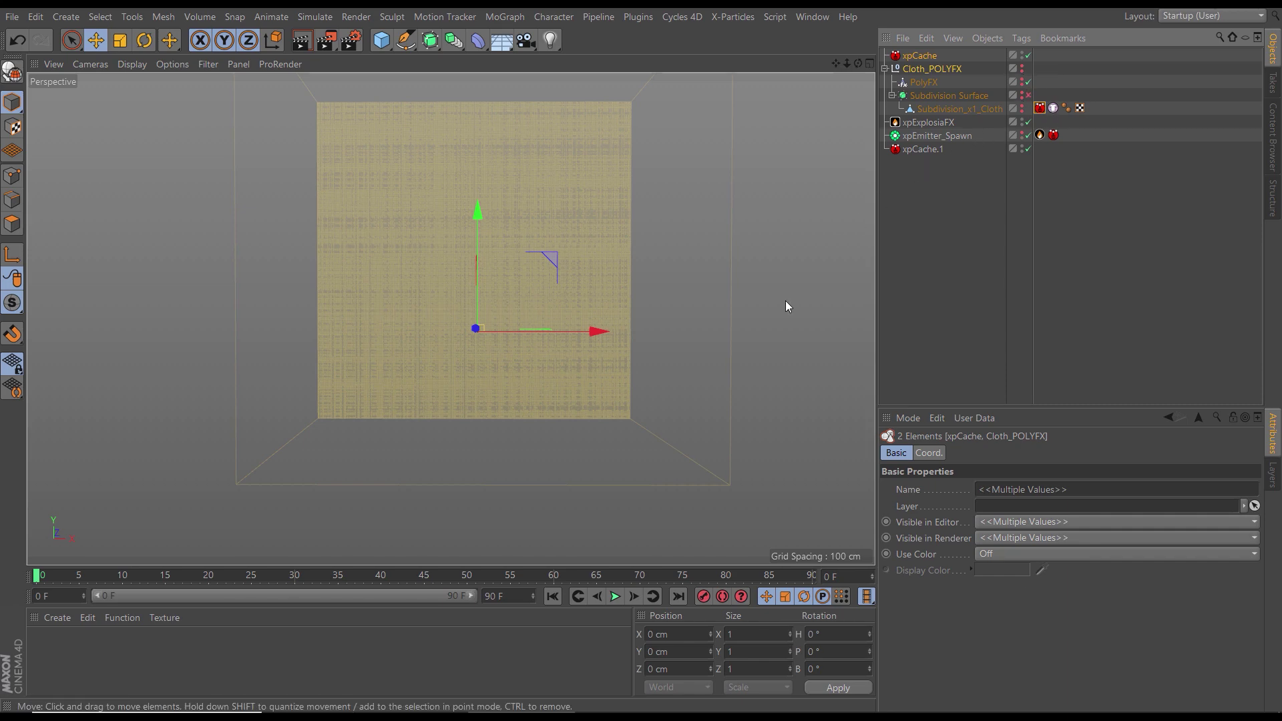
pyautogui.click(614, 596)
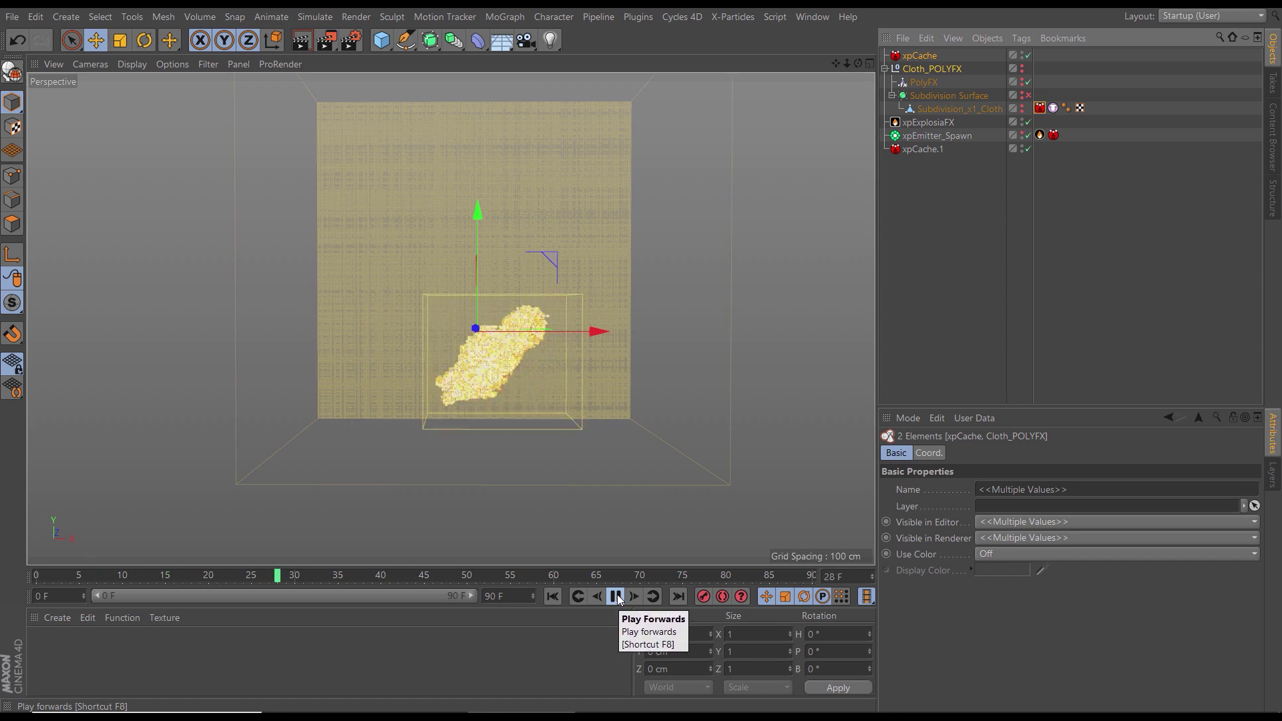
pyautogui.click(616, 597)
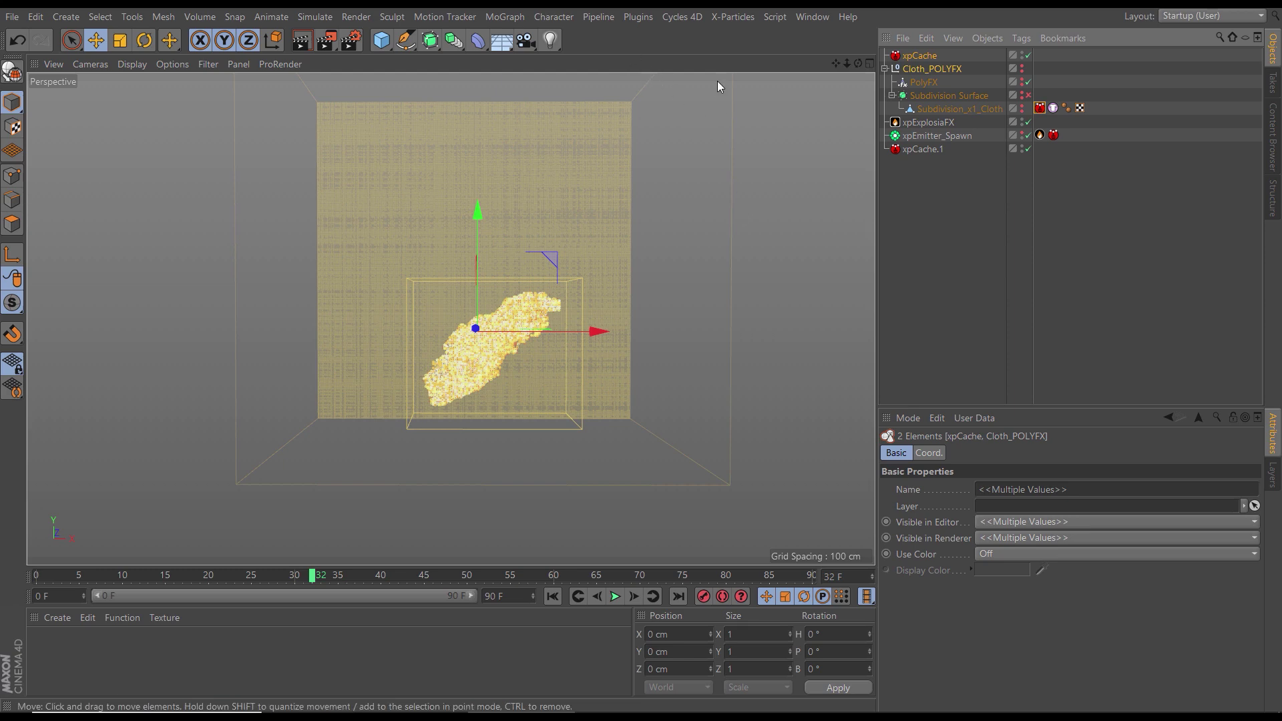
# Step: Open the Cycles 4D Real-Time Preview and start rendering the fire
pyautogui.click(680, 25)
pyautogui.click(704, 138)
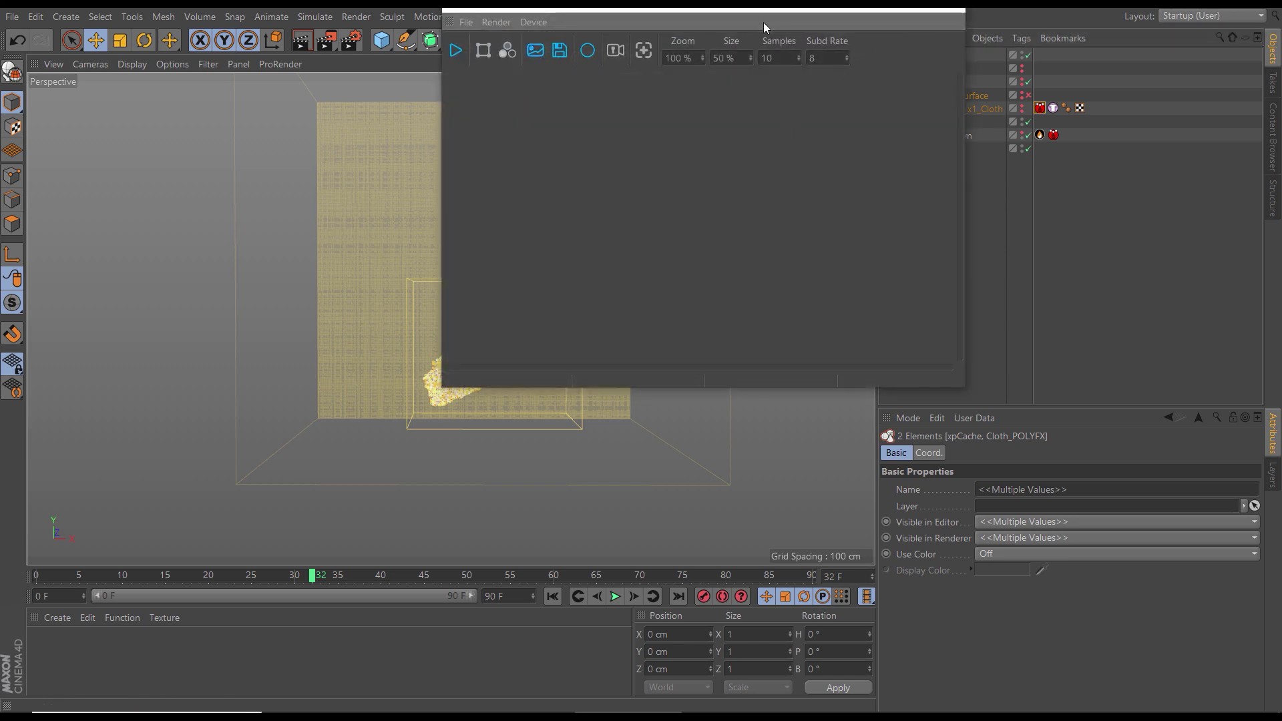
pyautogui.click(734, 185)
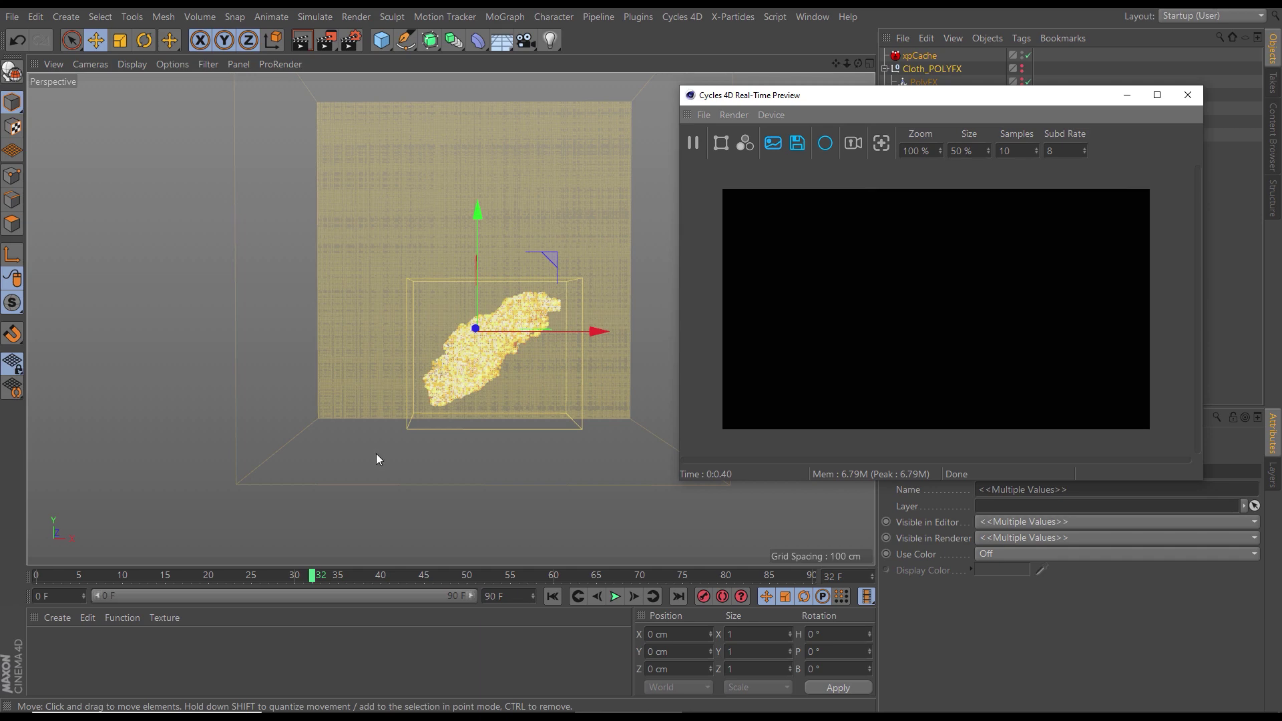
# Step: Create a Cycles 4D EFX Fire & Smoke volume material and apply it to xpExplosiaFX
pyautogui.click(57, 619)
pyautogui.moveTo(170, 442)
pyautogui.moveTo(267, 530)
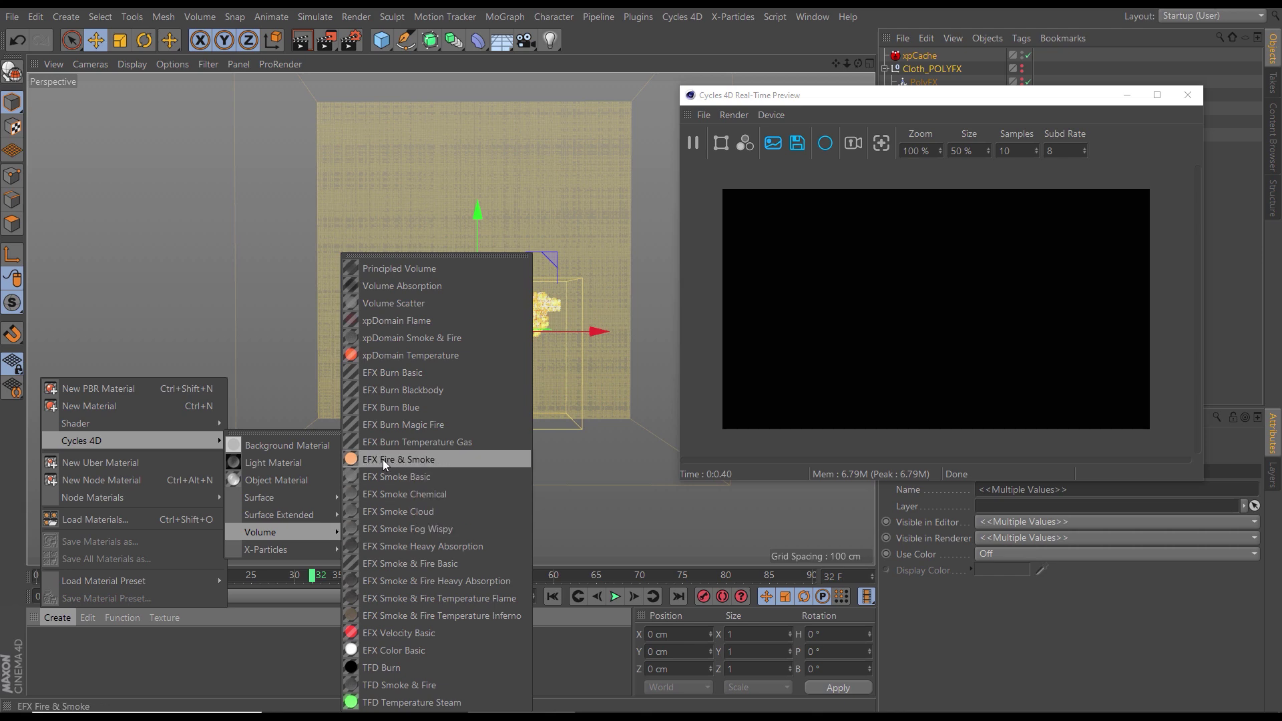
pyautogui.click(407, 459)
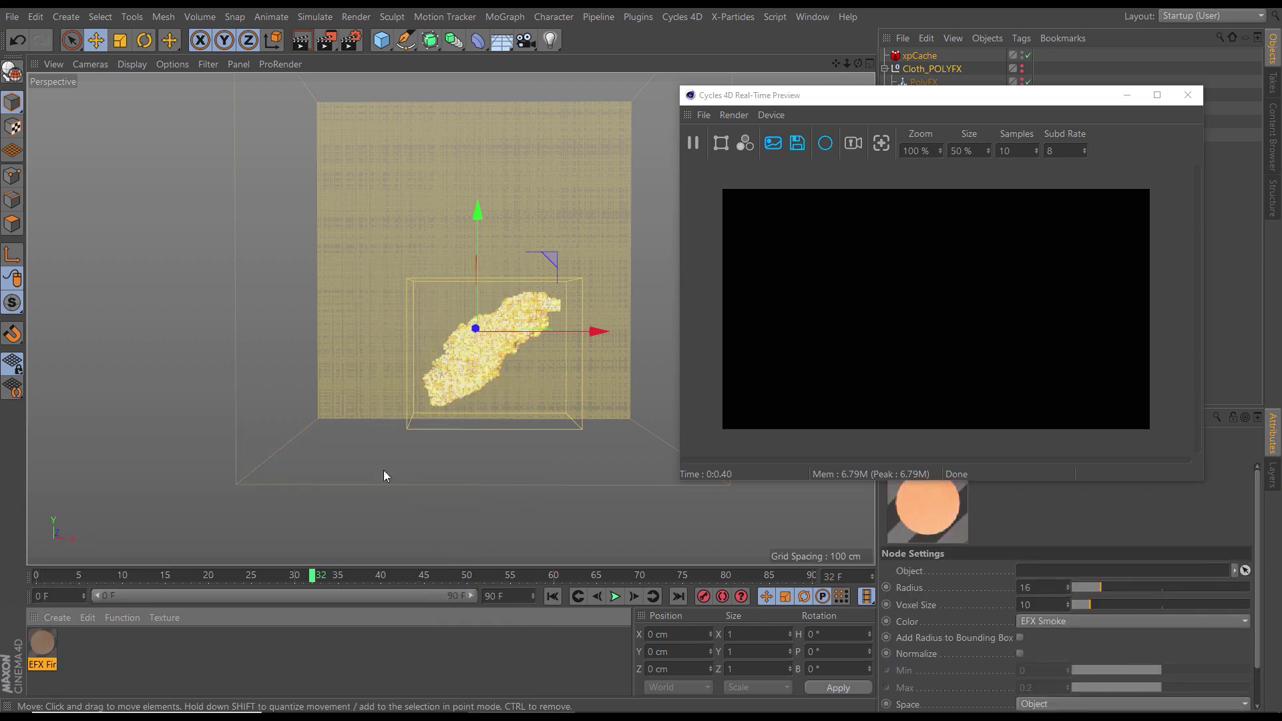
pyautogui.moveTo(951, 101); pyautogui.dragTo(821, 194)
pyautogui.moveTo(211, 586); pyautogui.dragTo(938, 123)
pyautogui.moveTo(830, 194); pyautogui.dragTo(972, 103)
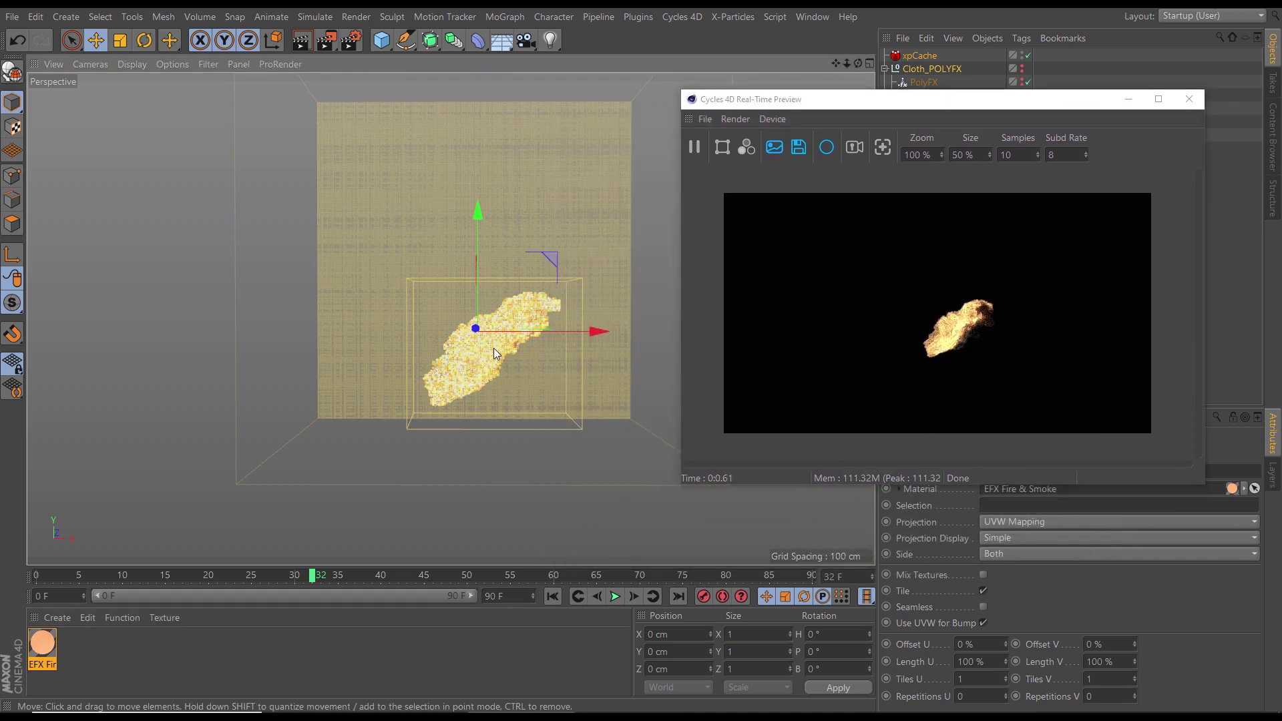
# Step: Play the fire up close with the live render, stop it, examine frame 29, and close the Real-Time Preview
pyautogui.scroll(4, 534, 345)
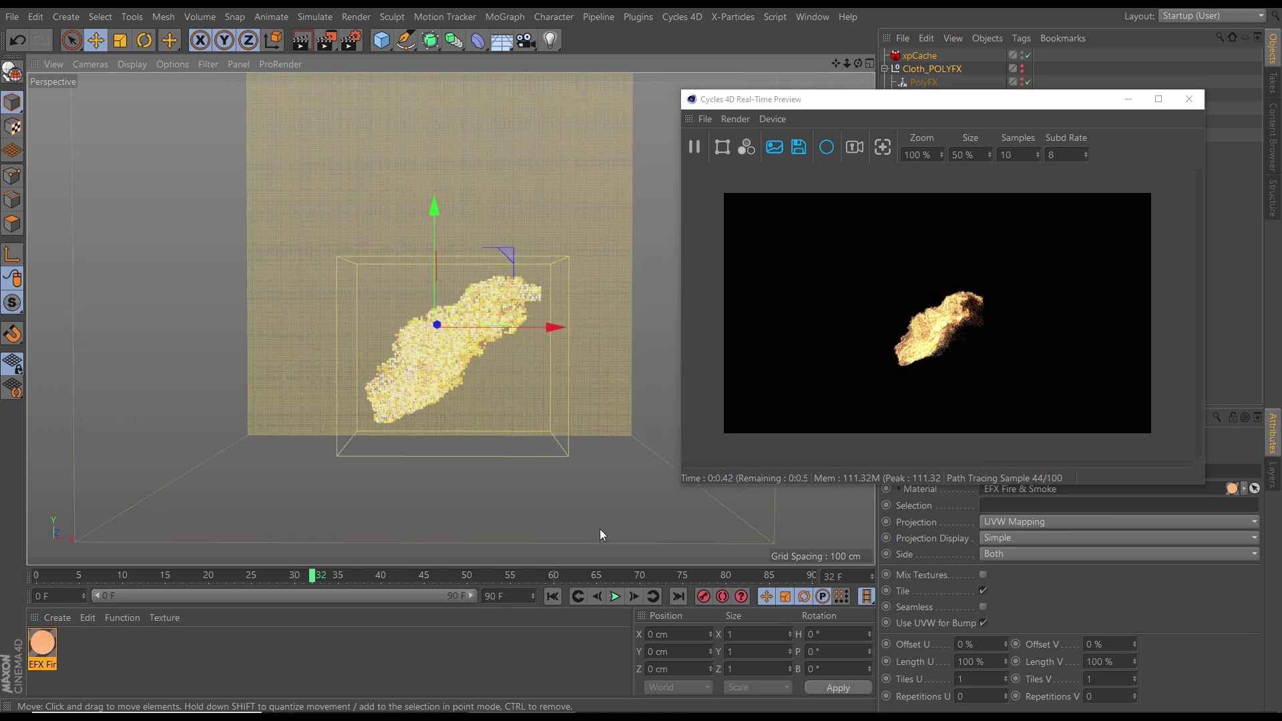
pyautogui.click(617, 600)
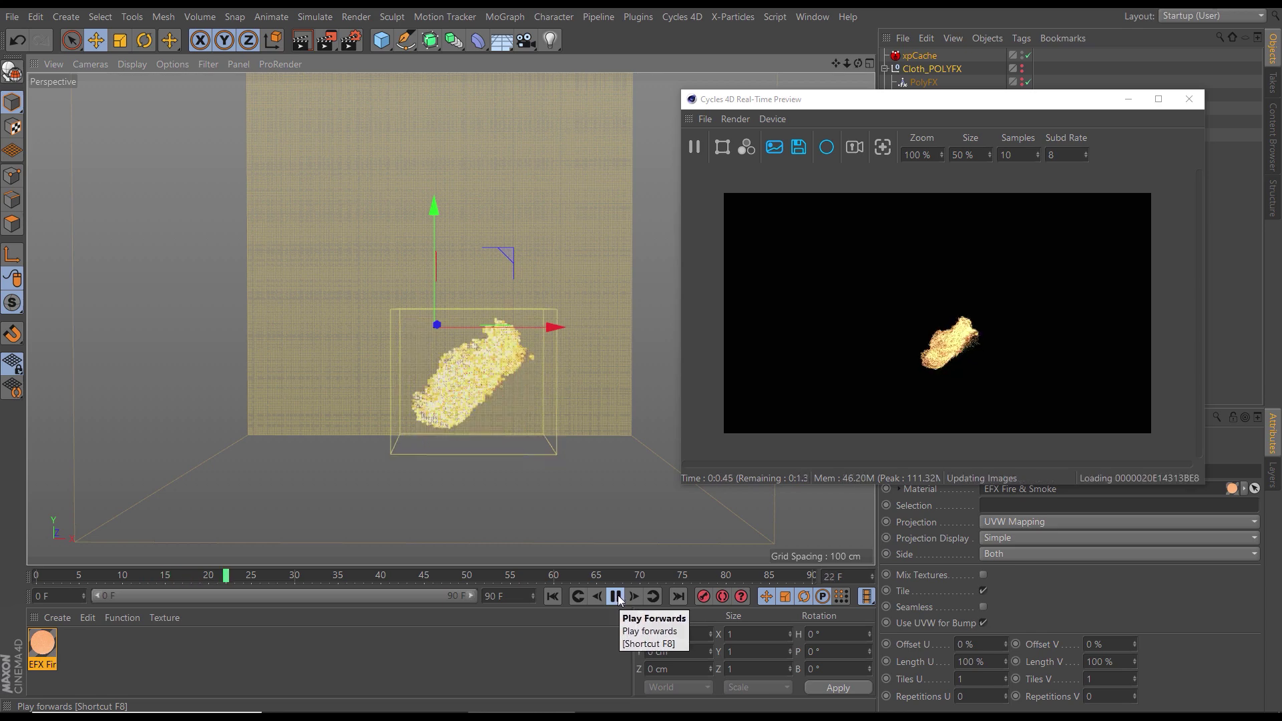
pyautogui.click(615, 596)
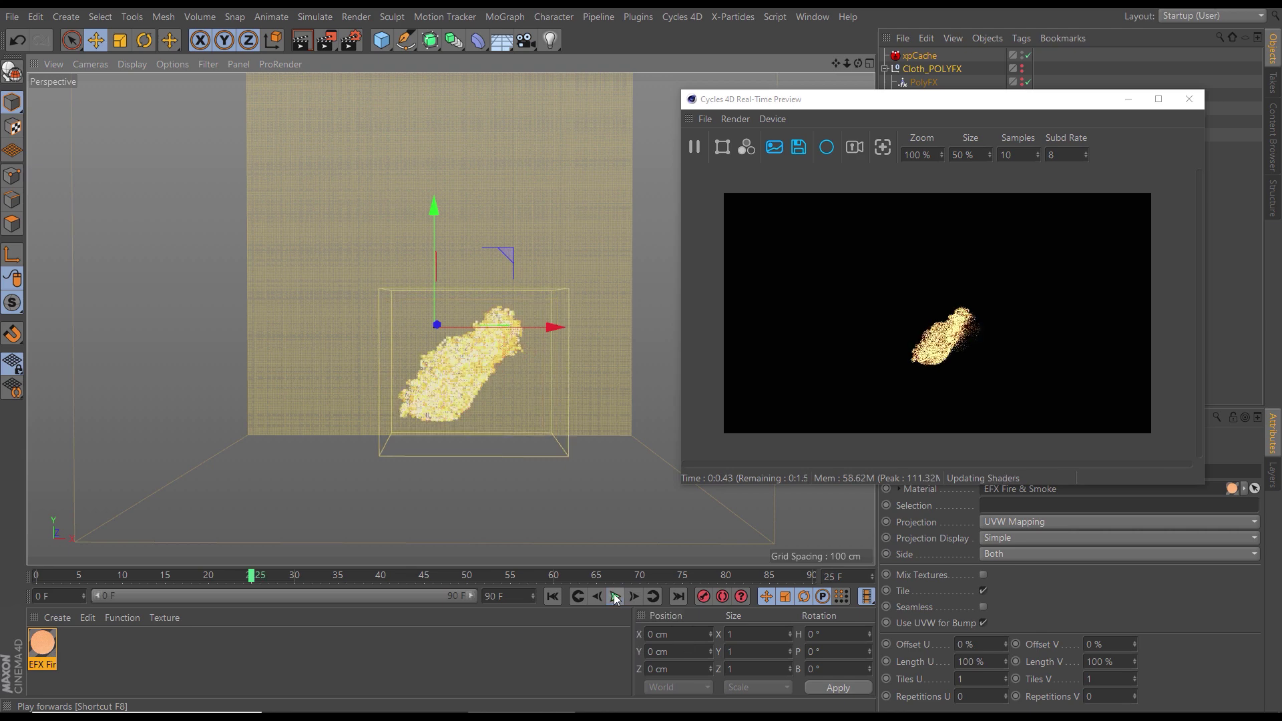
pyautogui.click(286, 577)
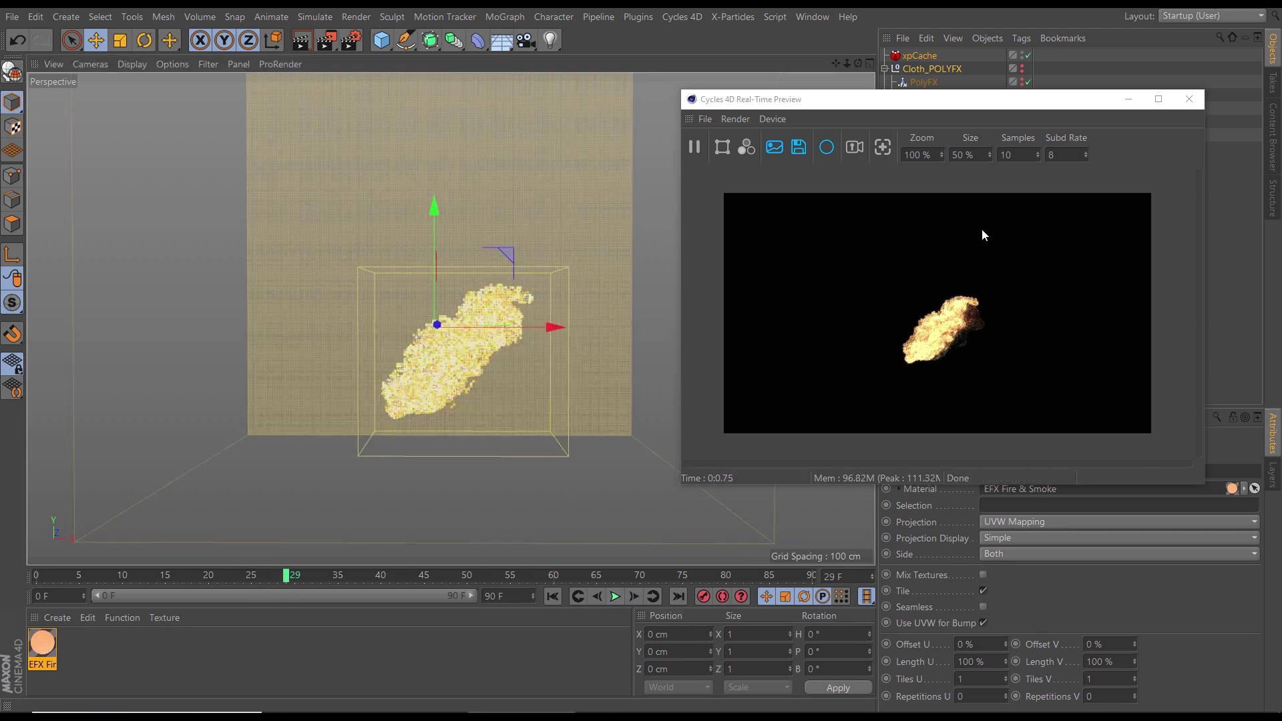
pyautogui.click(1189, 100)
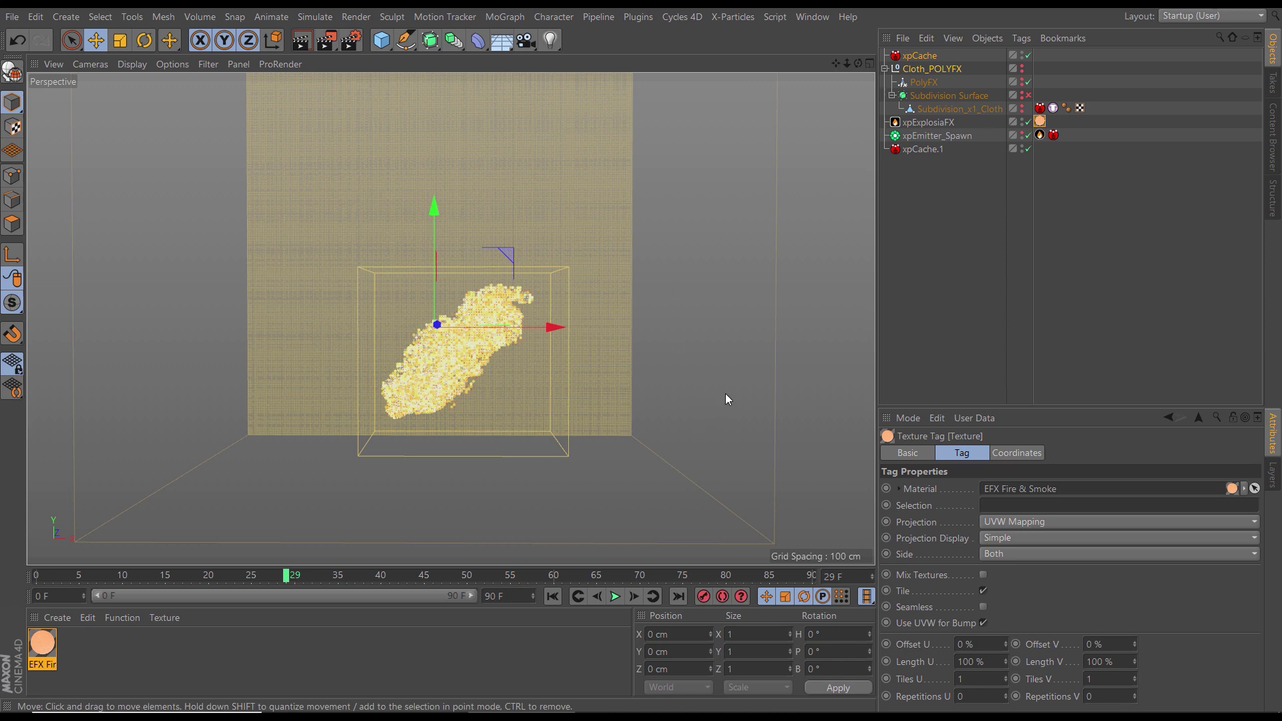
# Step: Disable the cache on the Subdivision_s1_Cloth cache tag and play the simulation from the first frame to frame 48
pyautogui.click(1041, 111)
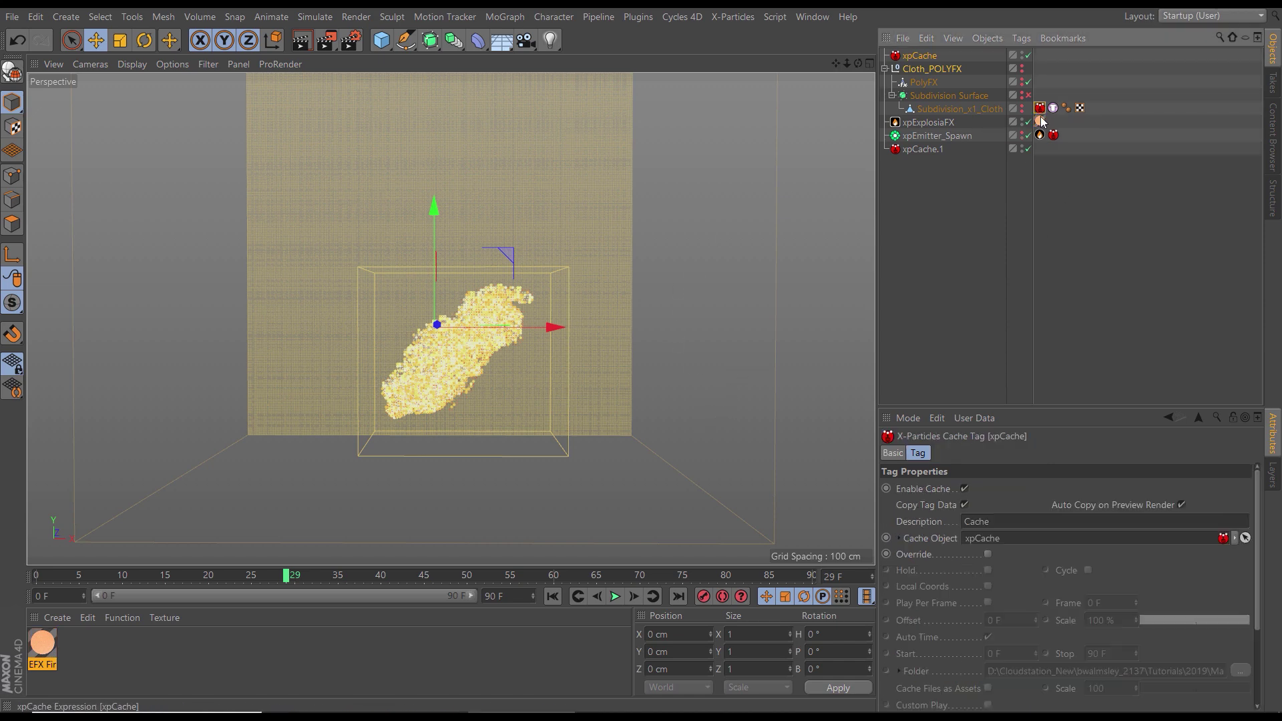
pyautogui.click(965, 489)
pyautogui.click(553, 596)
pyautogui.click(615, 596)
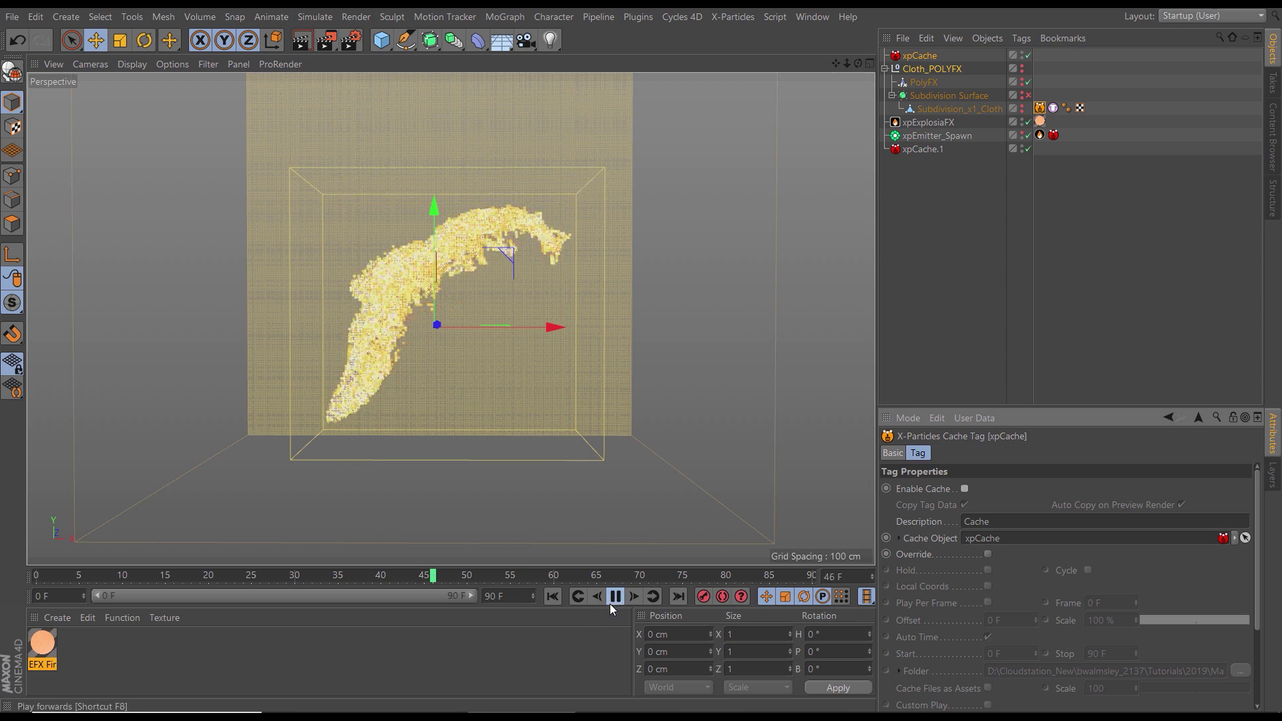
pyautogui.click(613, 600)
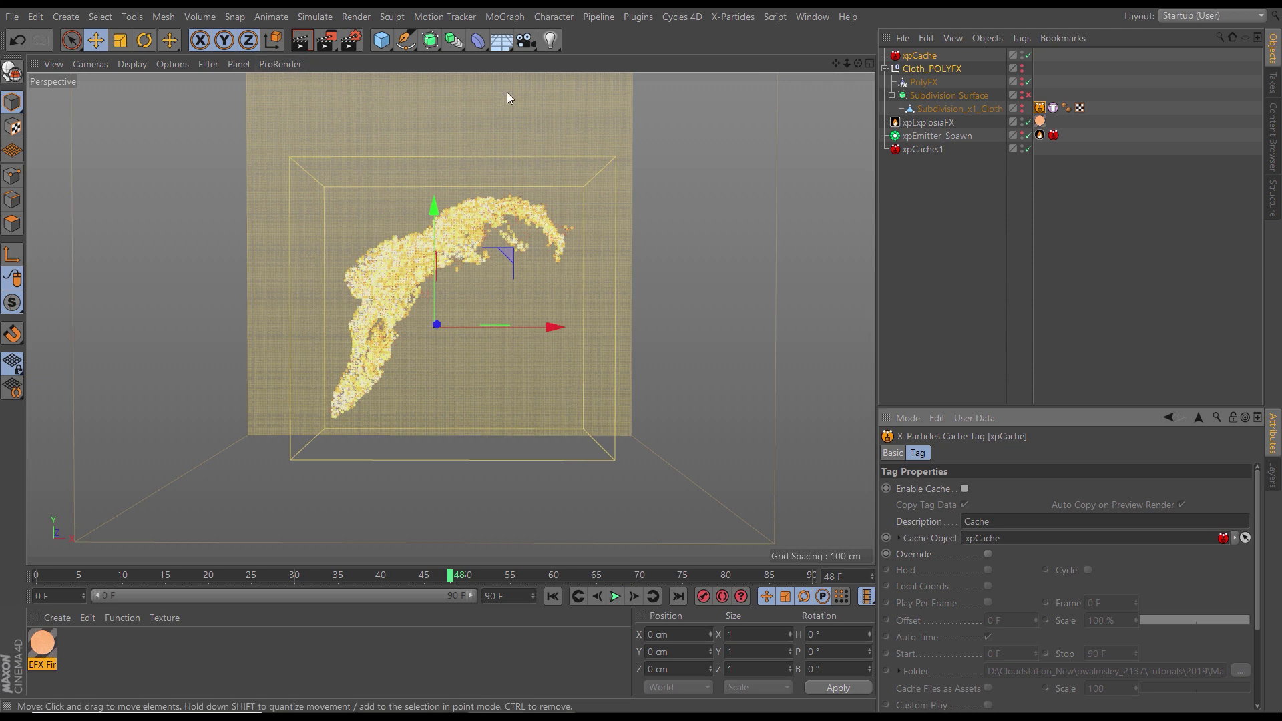
# Step: Examine the shaded fire at frame 48 in the Cycles 4D Real-Time Preview, then close the preview
pyautogui.click(684, 17)
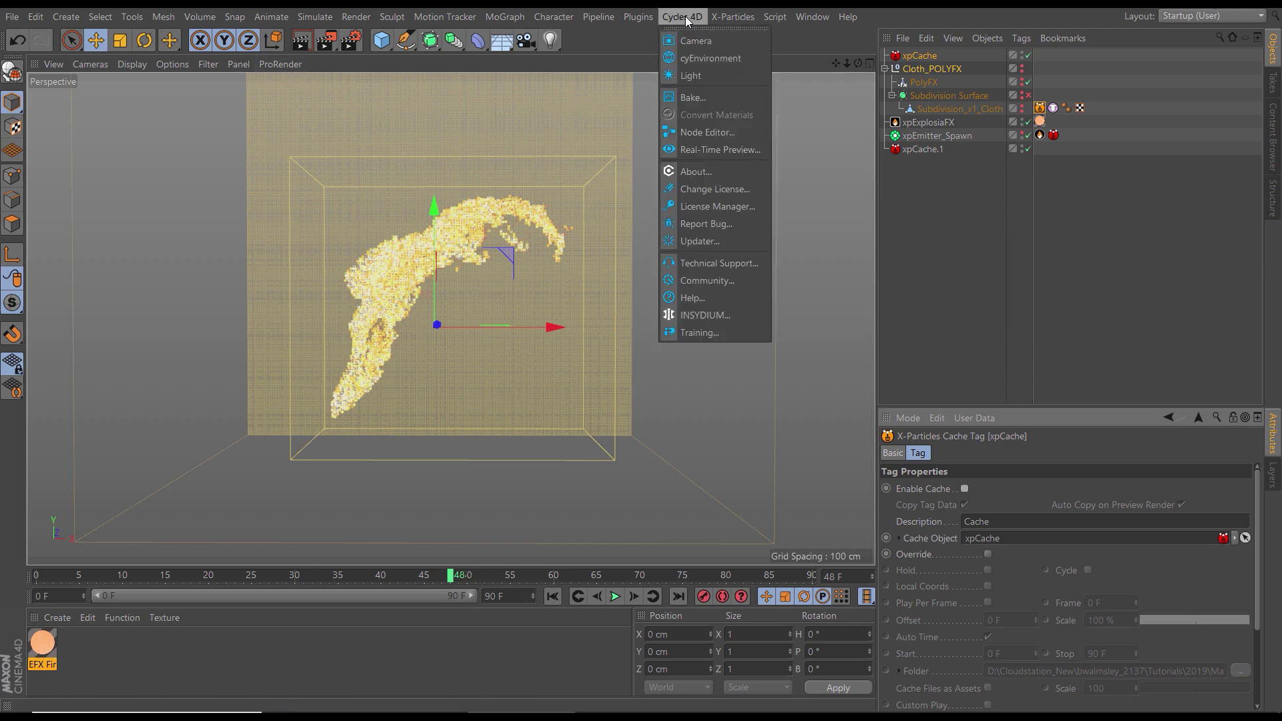
pyautogui.click(724, 150)
pyautogui.moveTo(1003, 136); pyautogui.dragTo(940, 105)
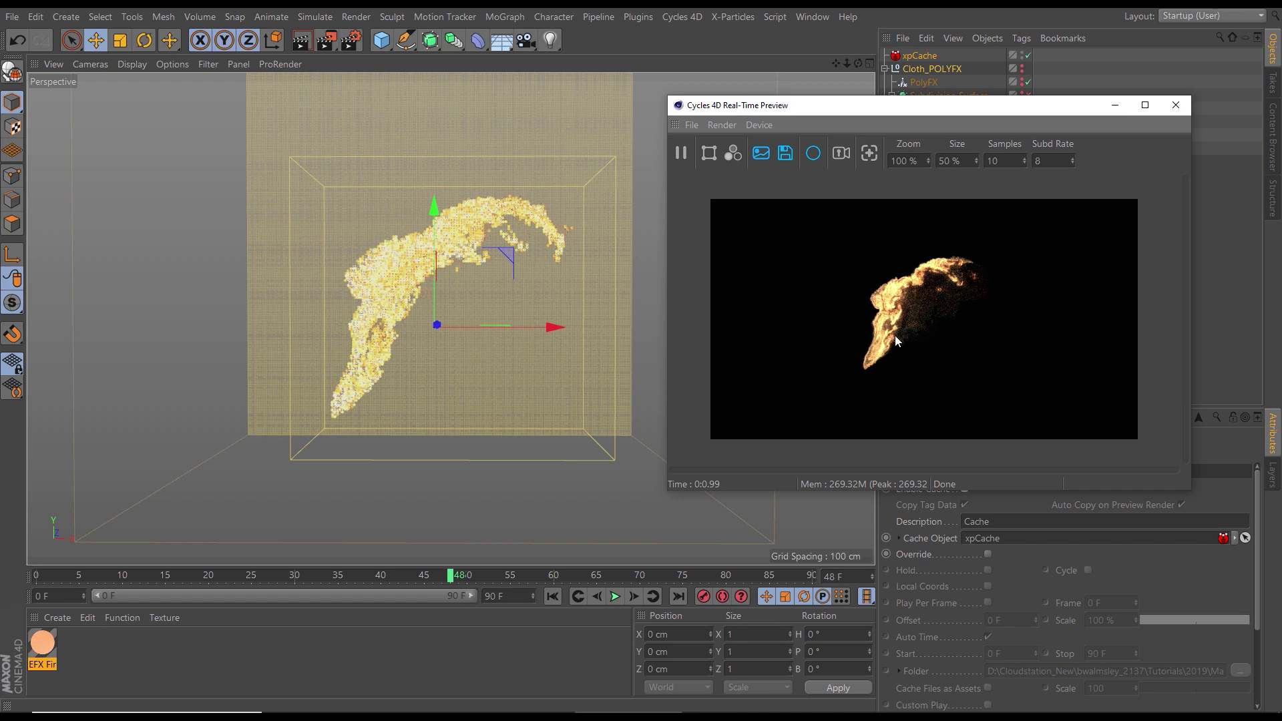
pyautogui.scroll(3, 488, 285)
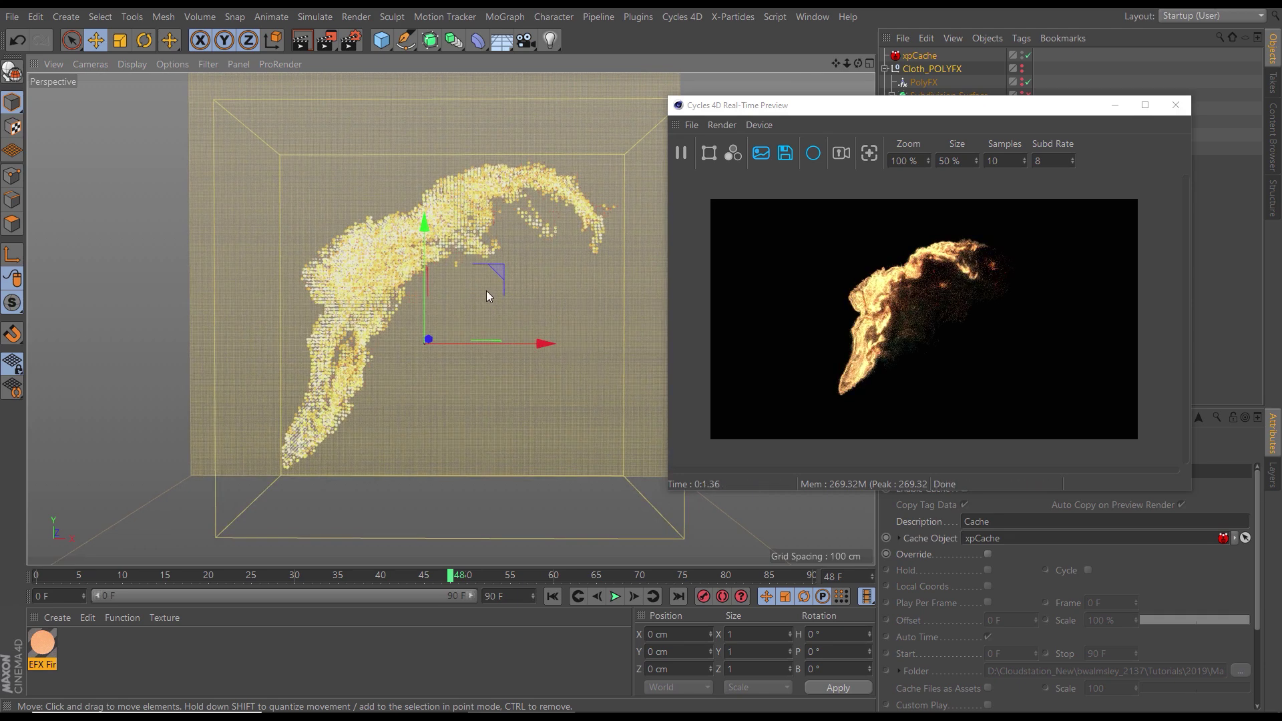
pyautogui.scroll(-3, 498, 274)
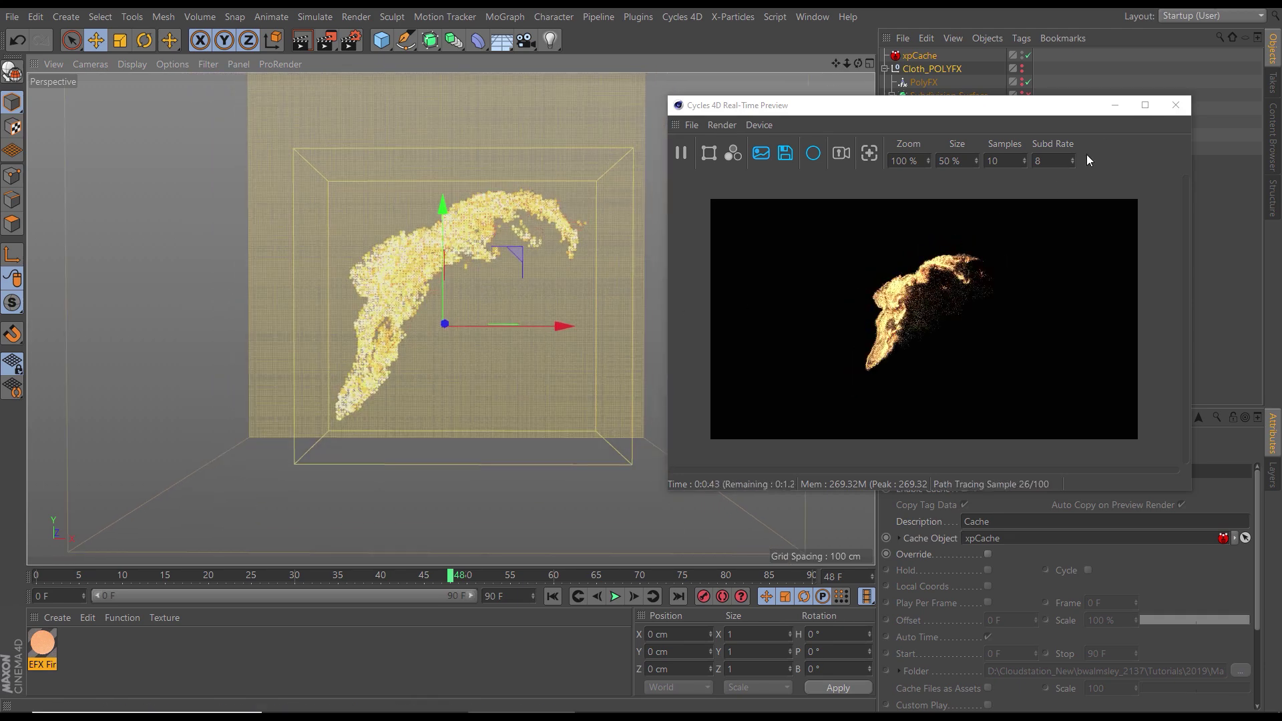
pyautogui.click(1176, 105)
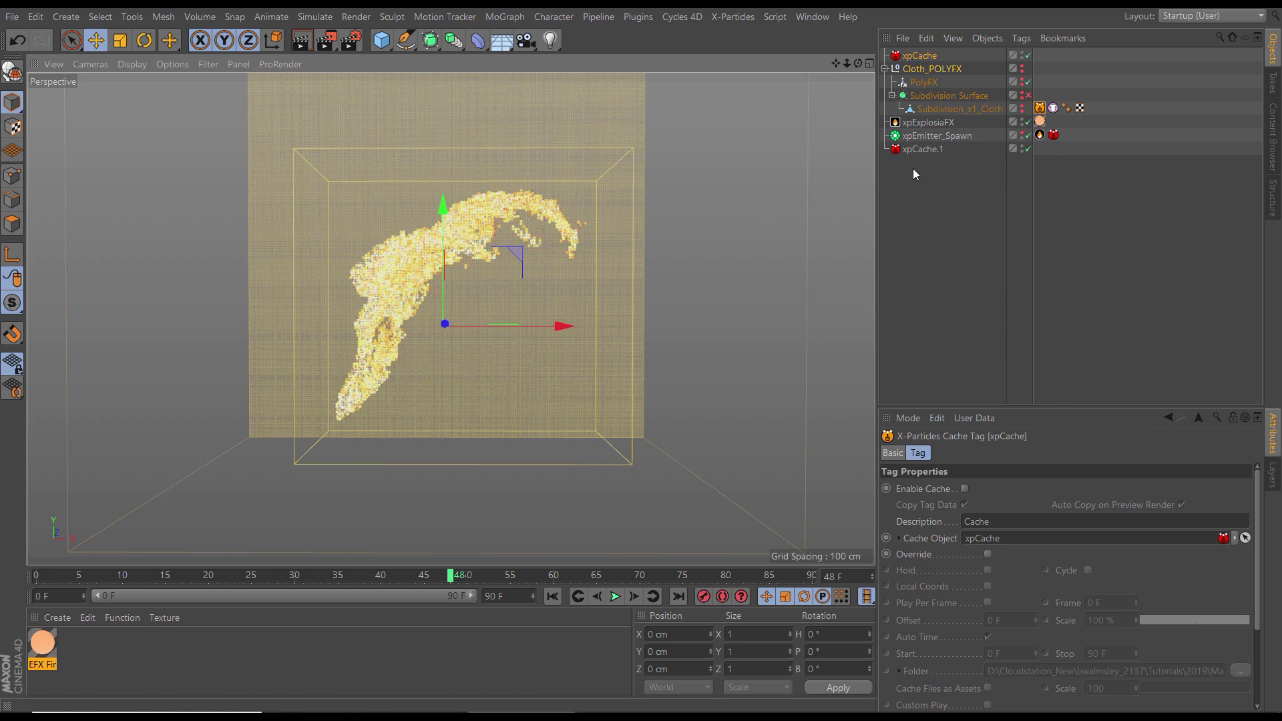
# Step: Add xpExplosiaFX to the Include list of the xpCache.1 object alongside xpEmitter_Spawn
pyautogui.click(925, 150)
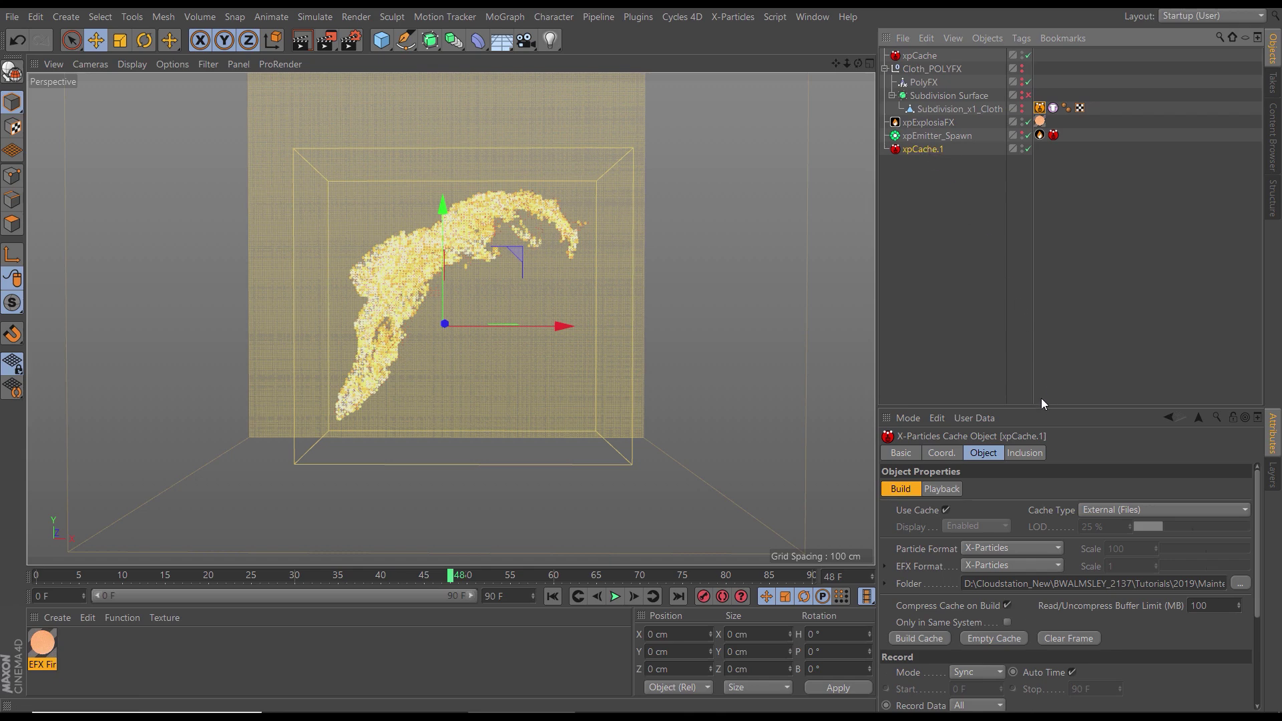
pyautogui.moveTo(1033, 406); pyautogui.dragTo(1022, 268)
pyautogui.click(1015, 314)
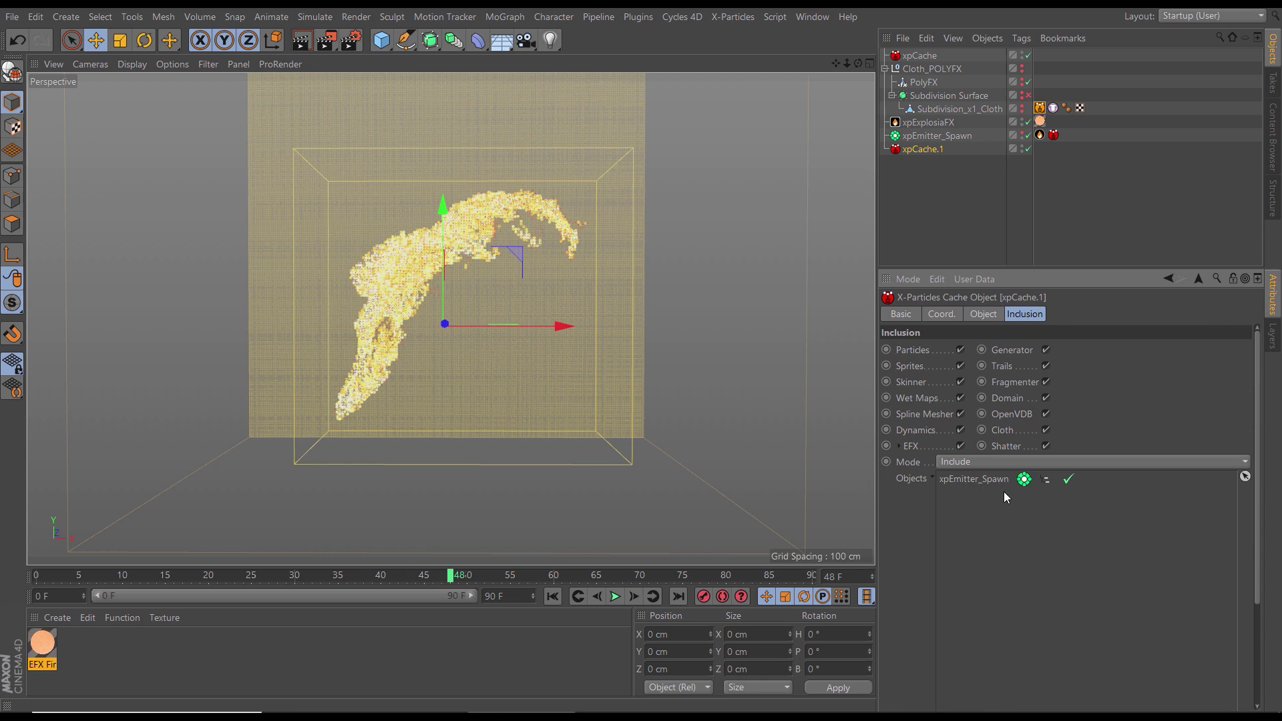
pyautogui.moveTo(928, 125); pyautogui.dragTo(973, 500)
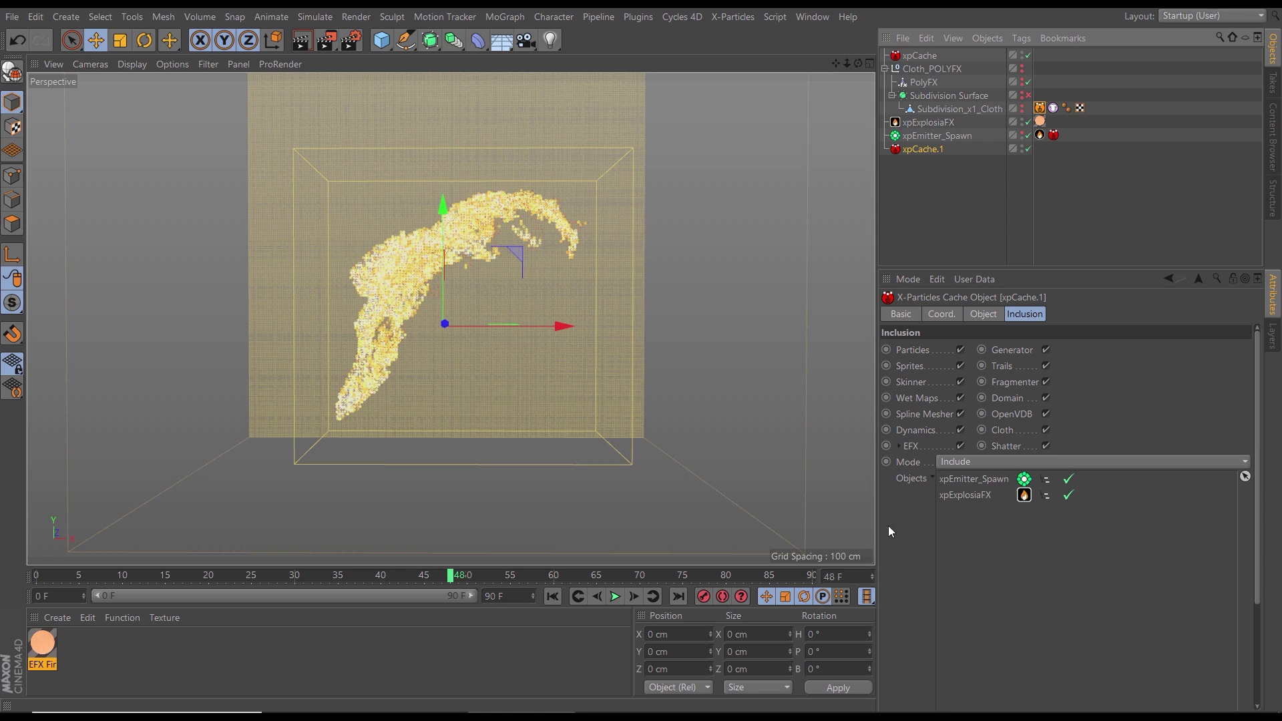
# Step: Set the project's end frame to 150 F and extend the preview range to cover the full timeline
pyautogui.click(498, 596)
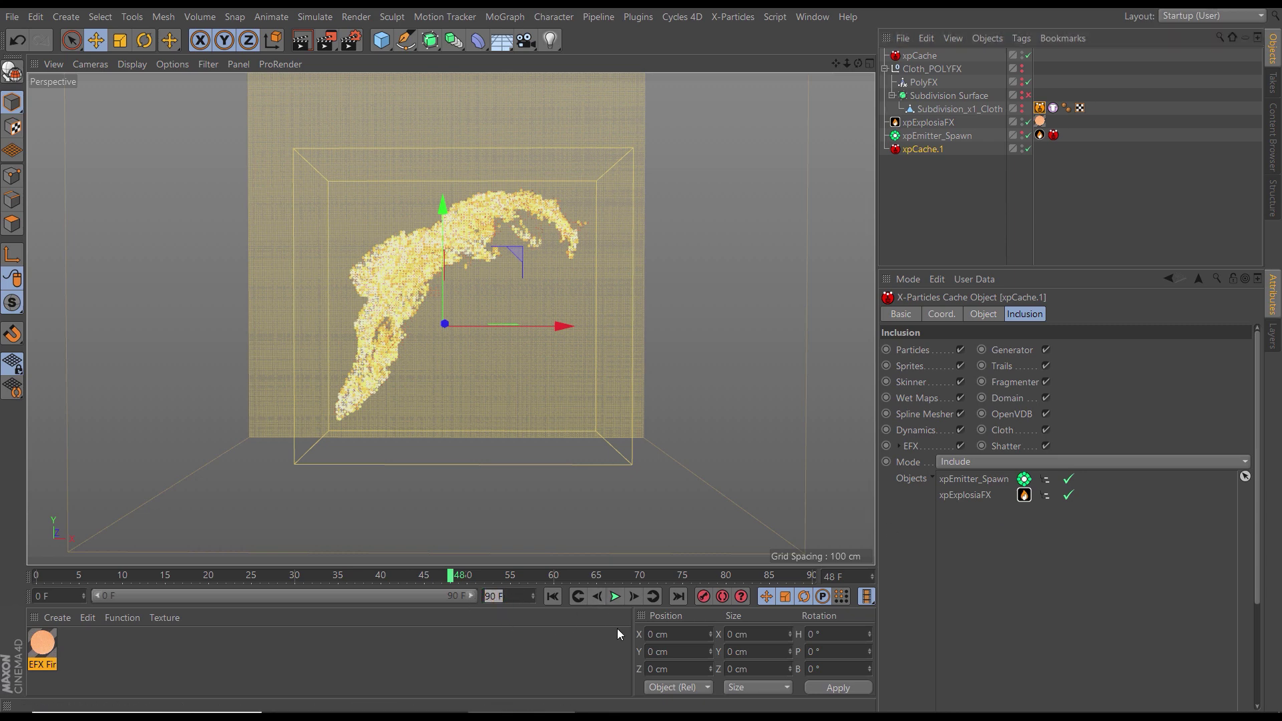
pyautogui.write('150')
pyautogui.press('Return')
pyautogui.moveTo(328, 598); pyautogui.dragTo(482, 606)
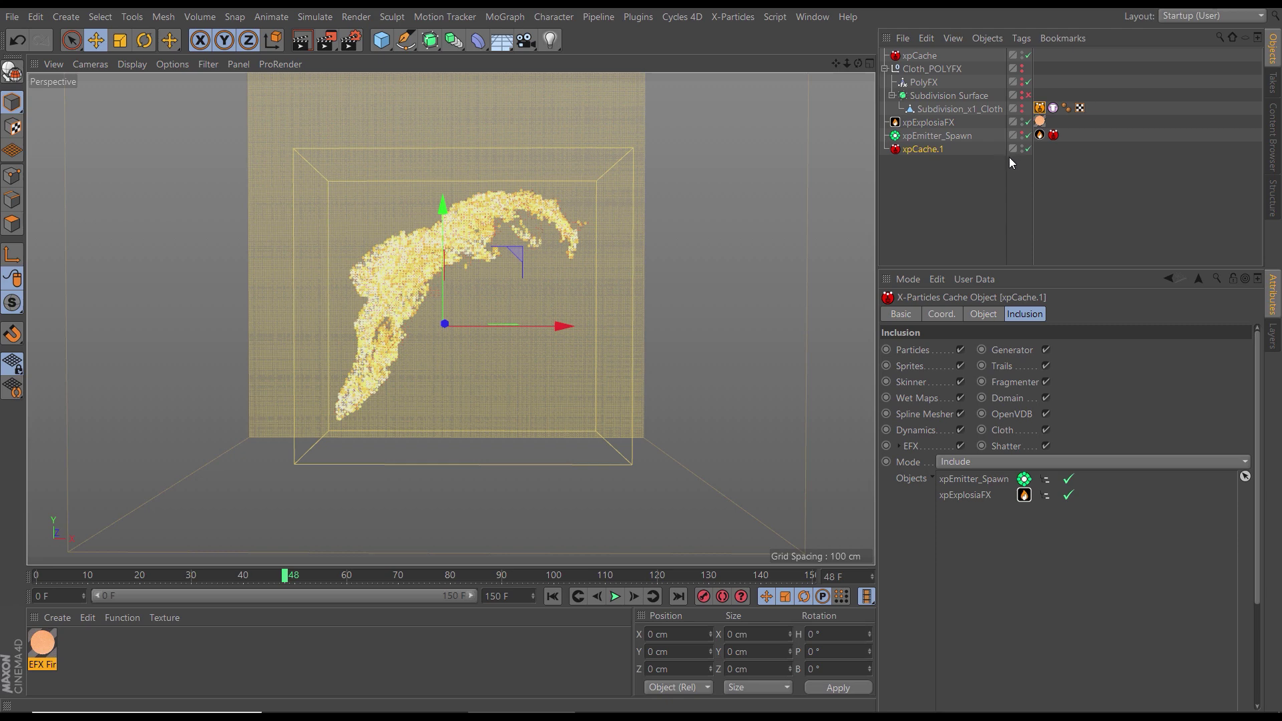
# Step: Enable Override on the cache tag of xpEmitter_Spawn
pyautogui.click(1054, 136)
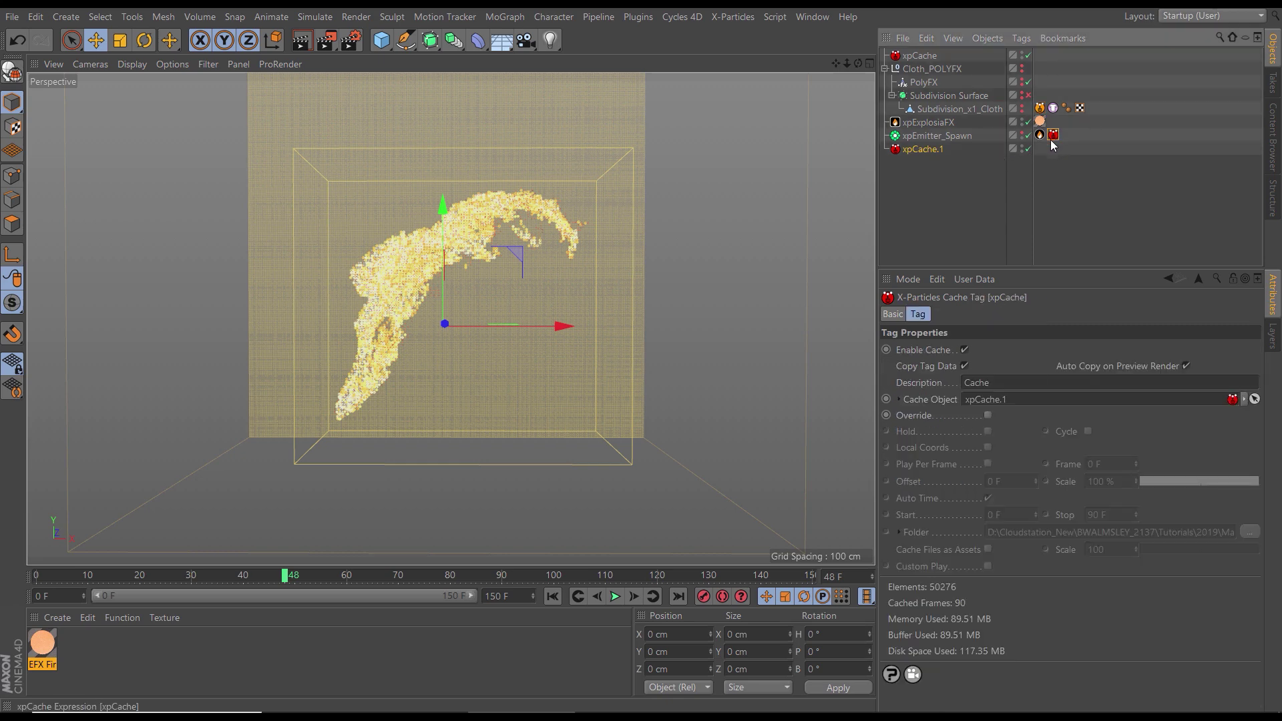
pyautogui.click(988, 416)
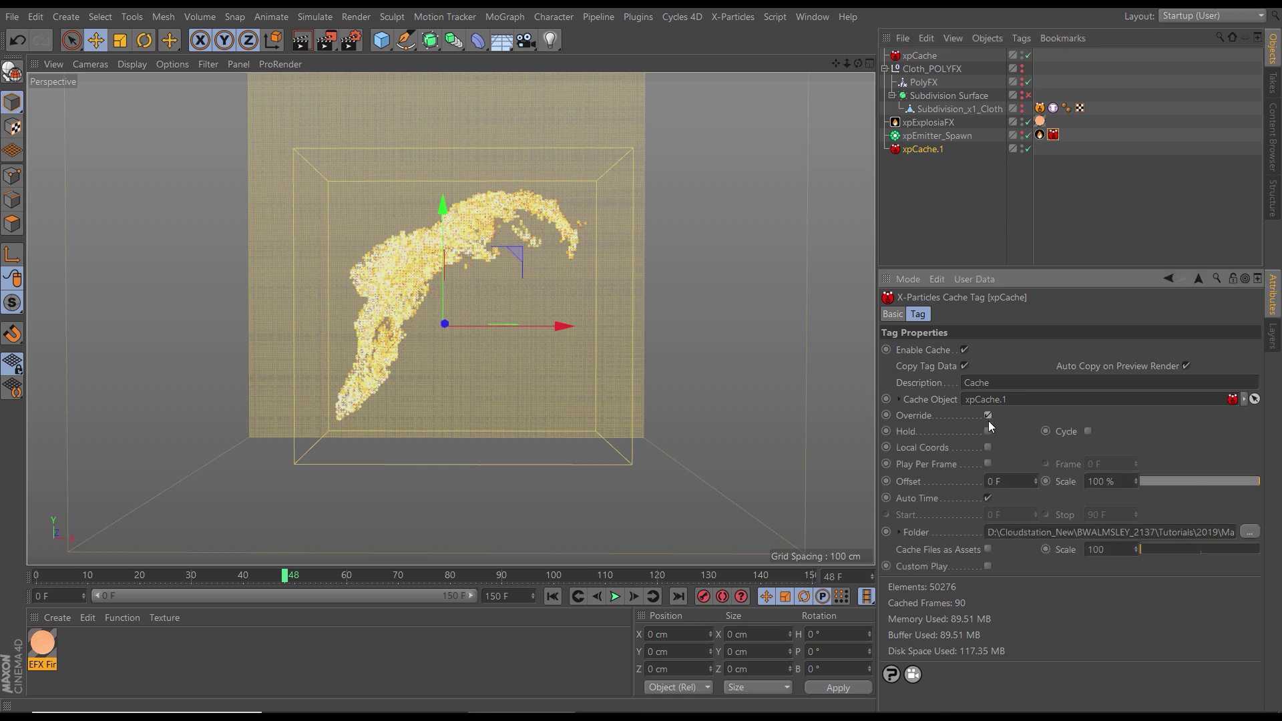
pyautogui.click(918, 191)
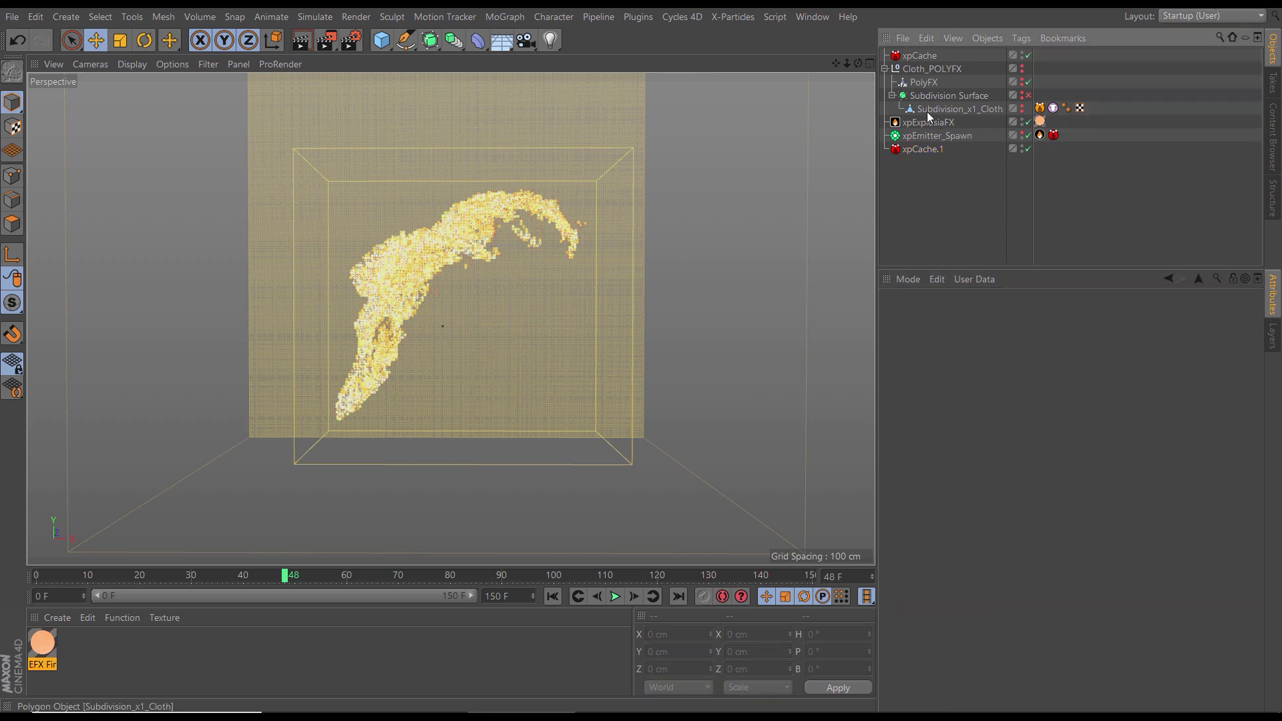
# Step: Build the xpCache.1 cache, continuing from the existing cache so that xpExplosiaFX is cached too
pyautogui.click(928, 150)
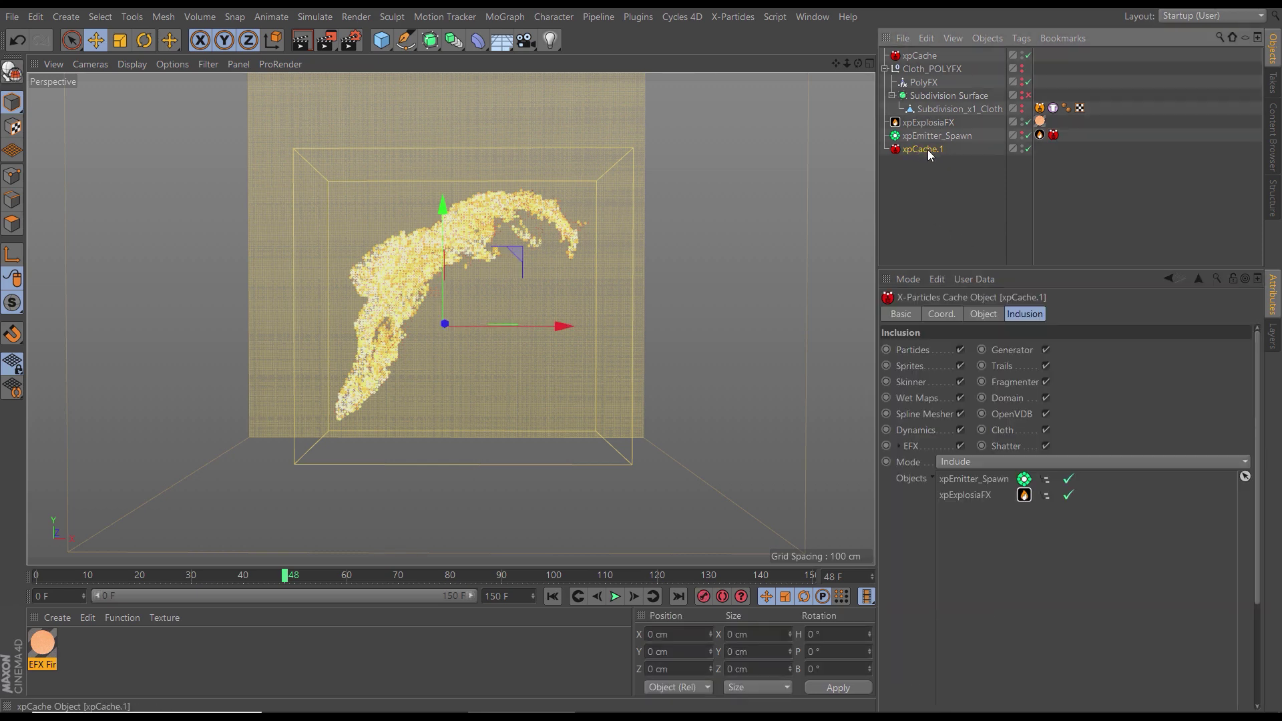
pyautogui.click(982, 316)
pyautogui.click(931, 500)
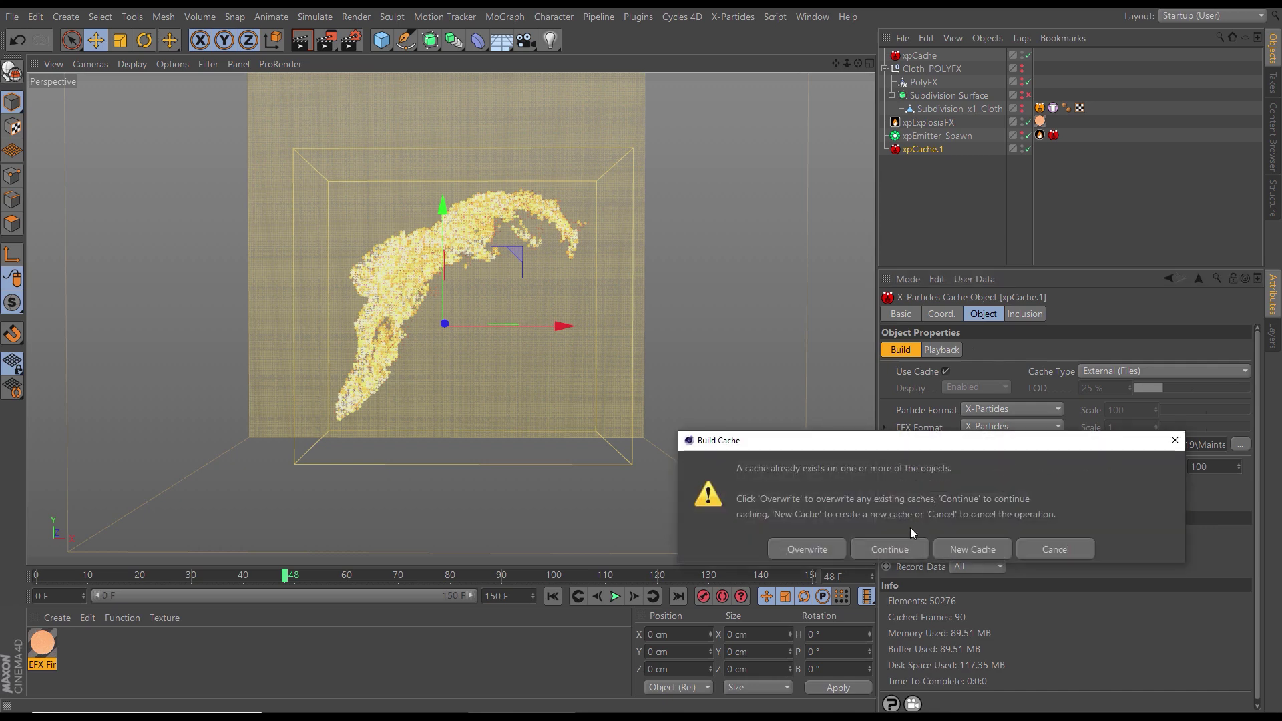
pyautogui.click(896, 552)
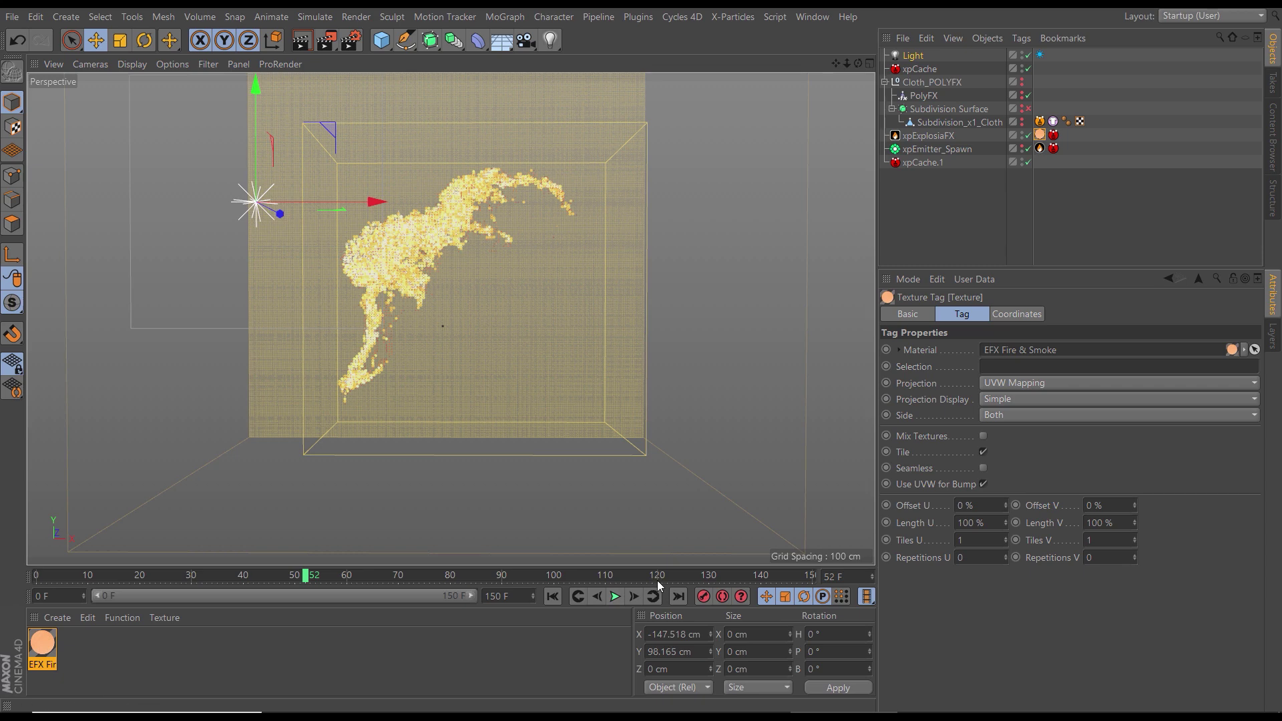
# Step: Set the project's end frame to 120 F
pyautogui.click(497, 597)
pyautogui.write('120')
pyautogui.press('Return')
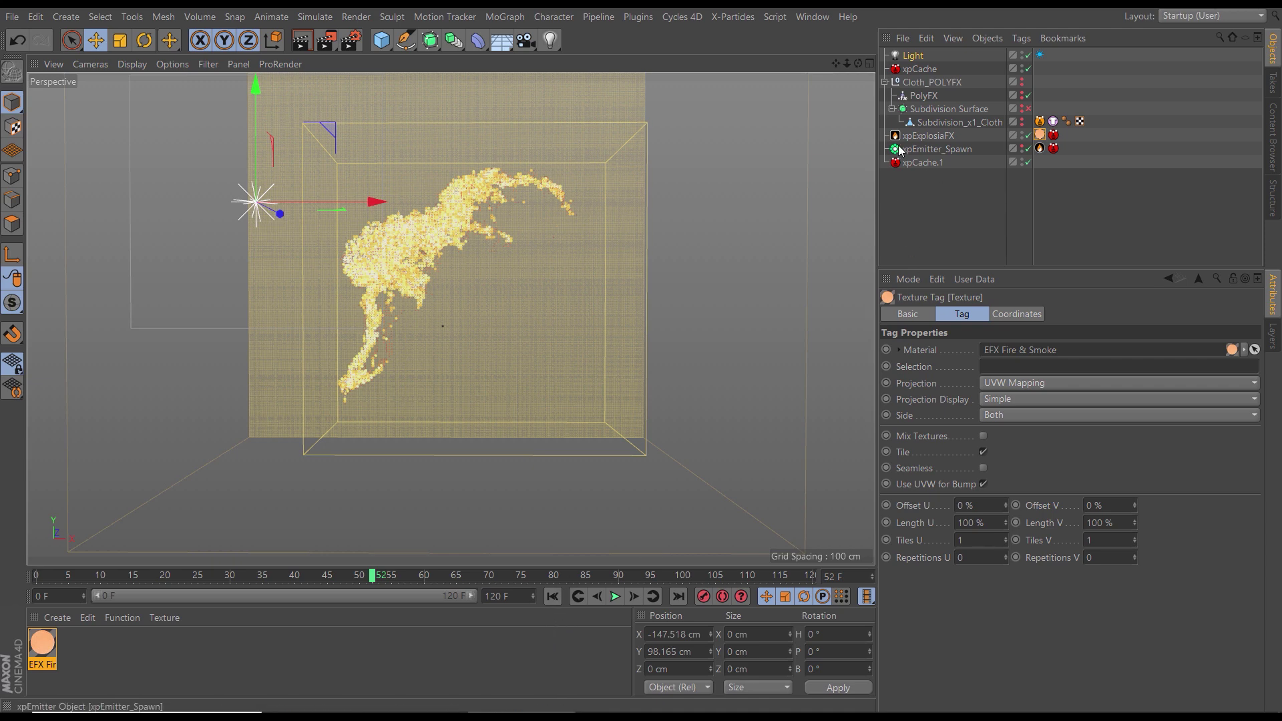
# Step: Delete the original xpCache, the Cloth_POLYFX setup and the Light, keeping only the fire, spawn emitter and xpCache.1
pyautogui.click(931, 81)
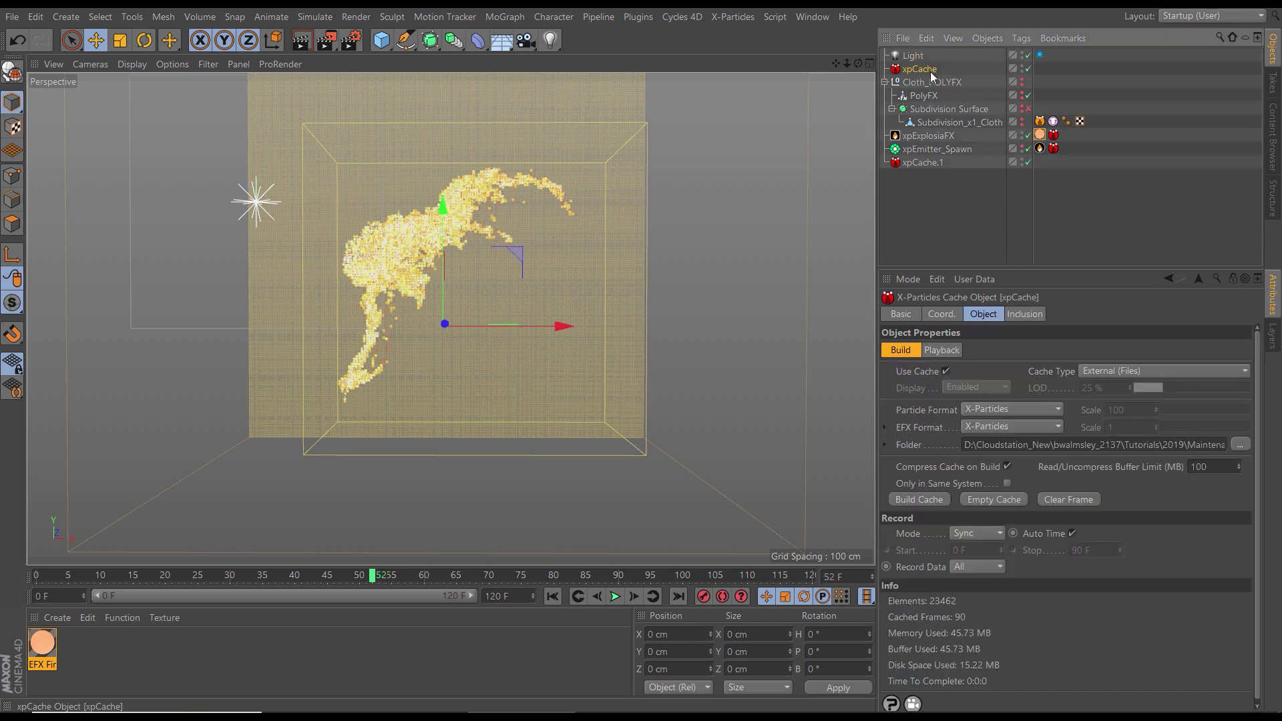
pyautogui.press('Delete')
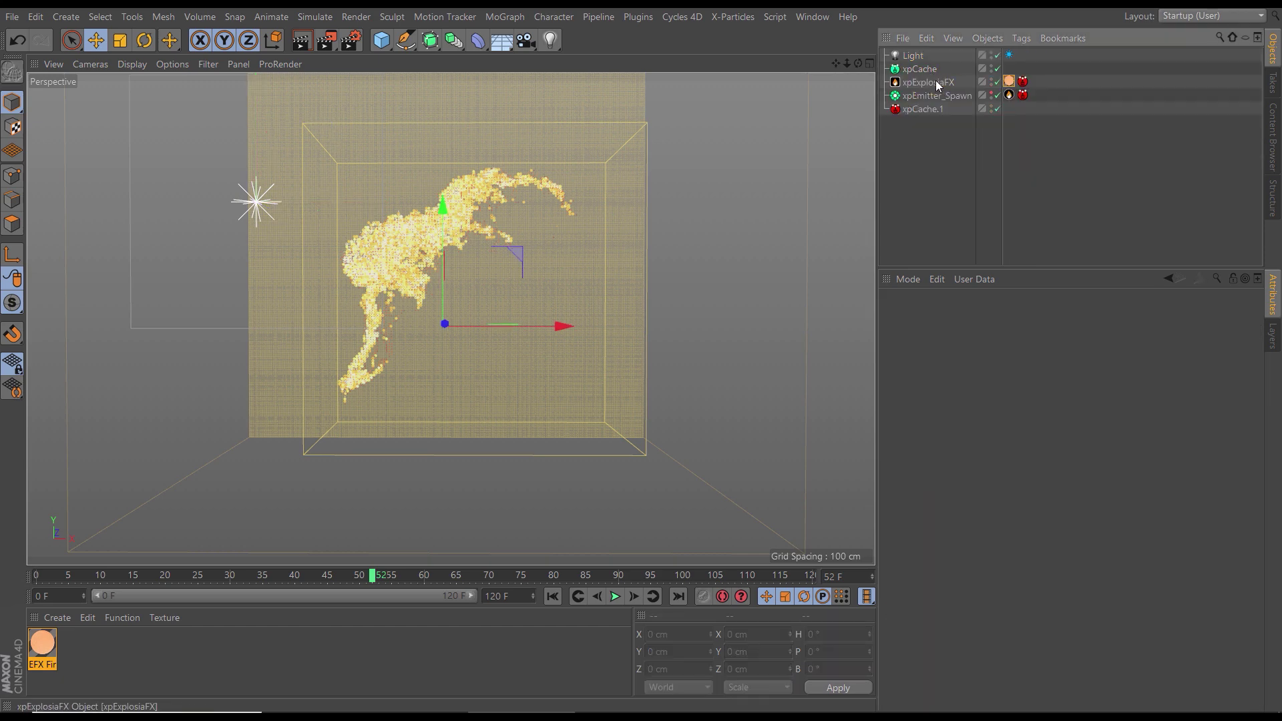
pyautogui.click(920, 70)
pyautogui.press('Delete')
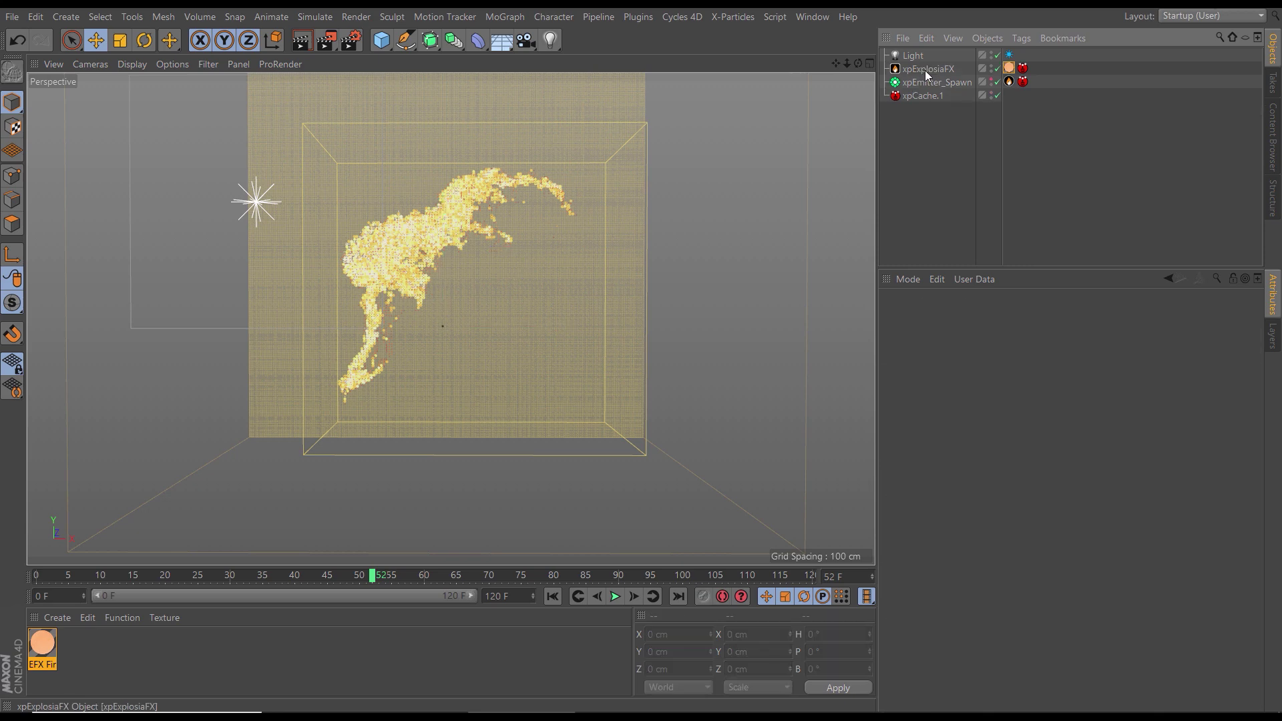
pyautogui.click(924, 56)
pyautogui.press('Delete')
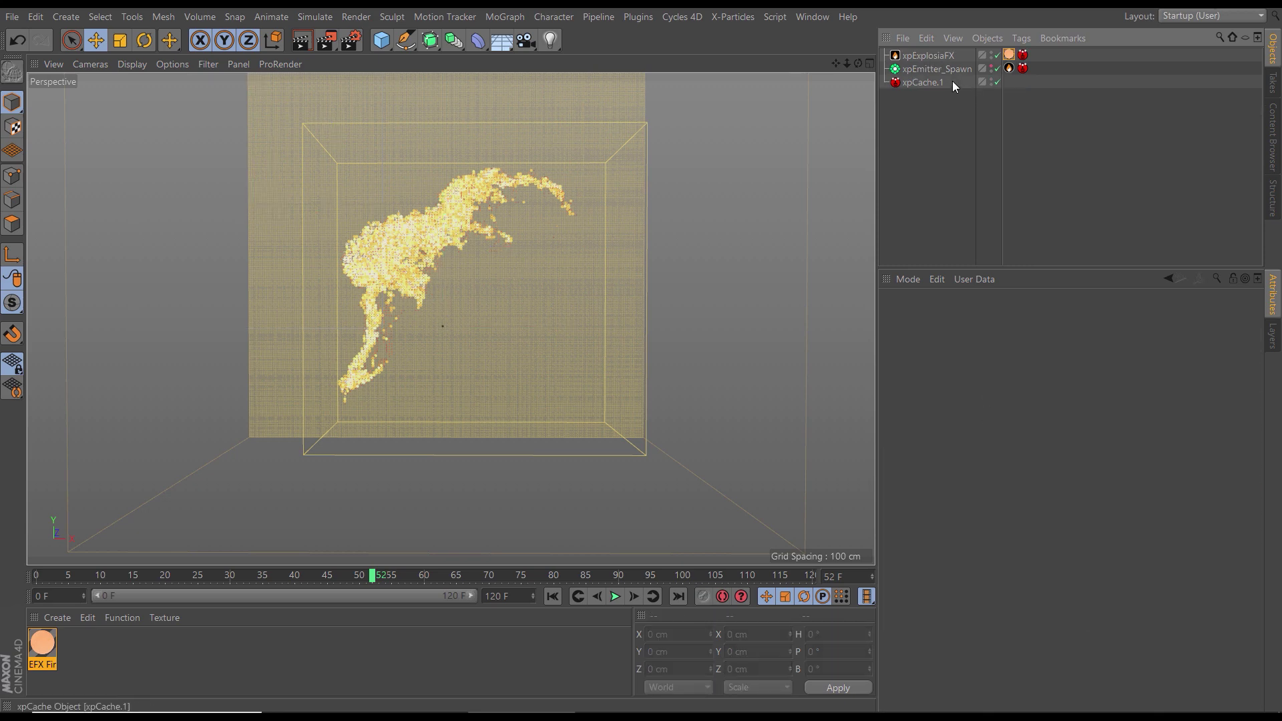
# Step: Disable and hide xpEmitter_Spawn, and scrub the cached fire between frames 27 and 51
pyautogui.click(996, 69)
pyautogui.click(991, 71)
pyautogui.click(282, 576)
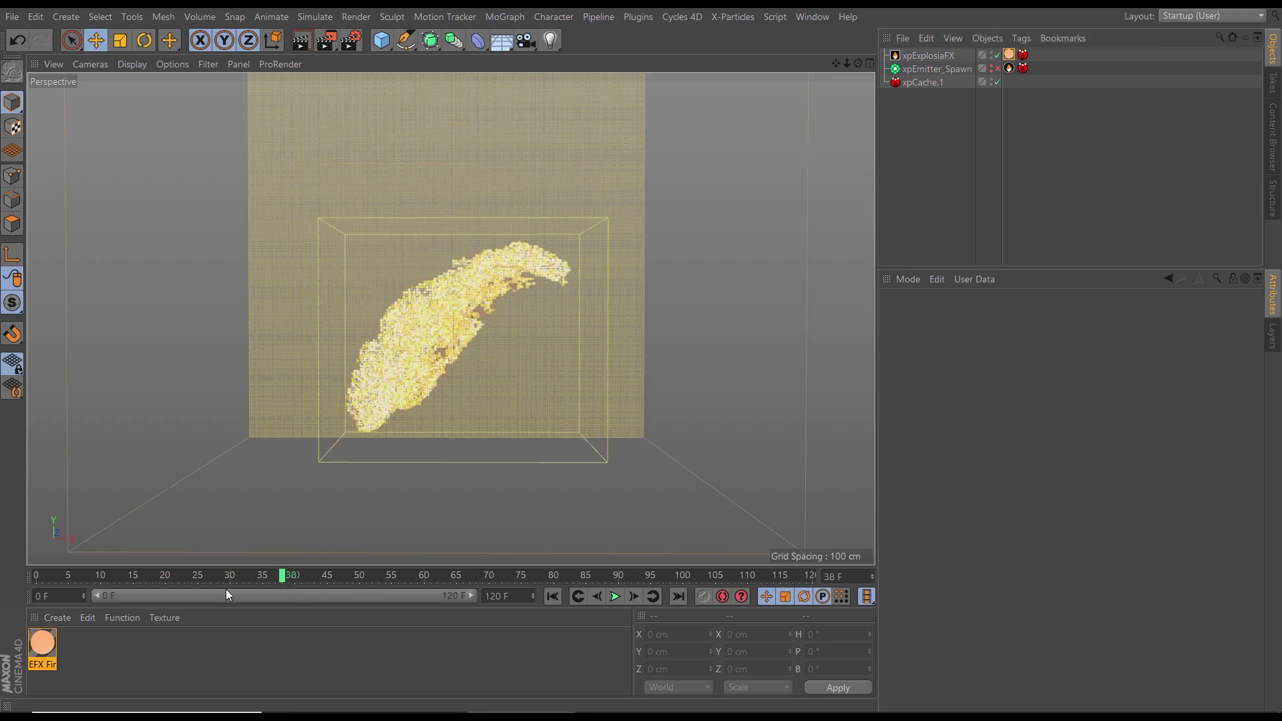
pyautogui.click(211, 576)
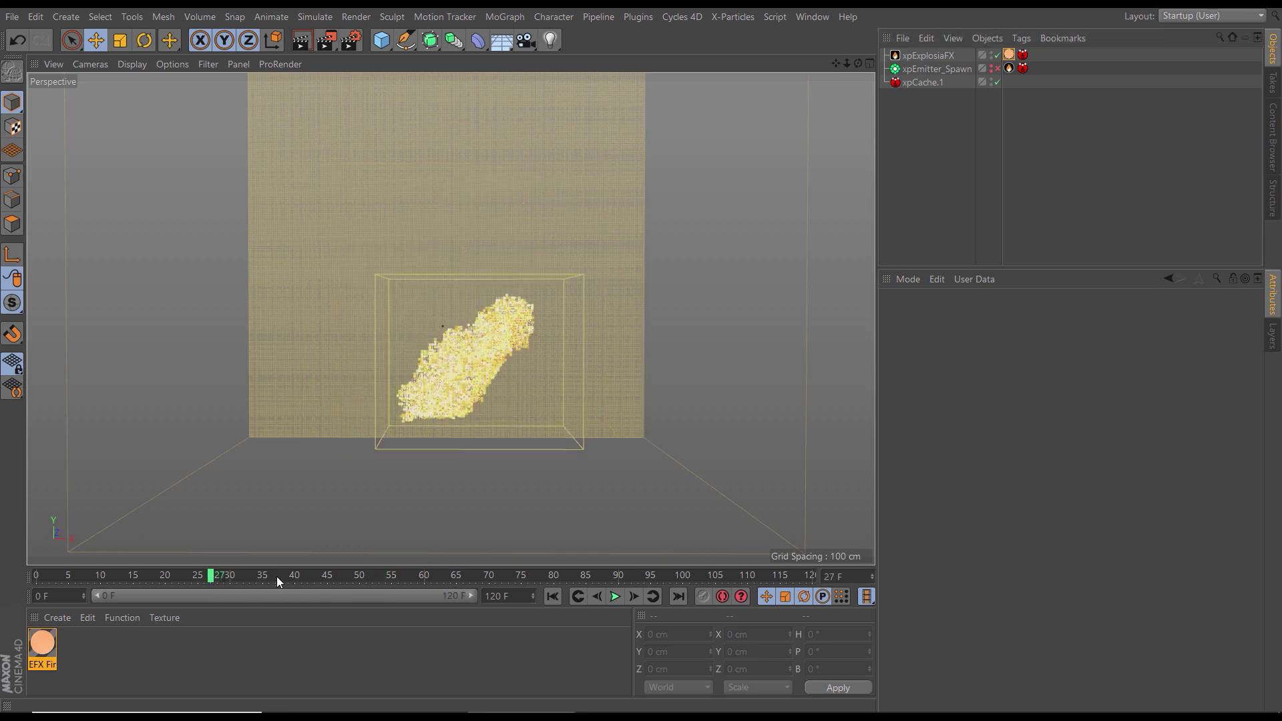
pyautogui.click(303, 575)
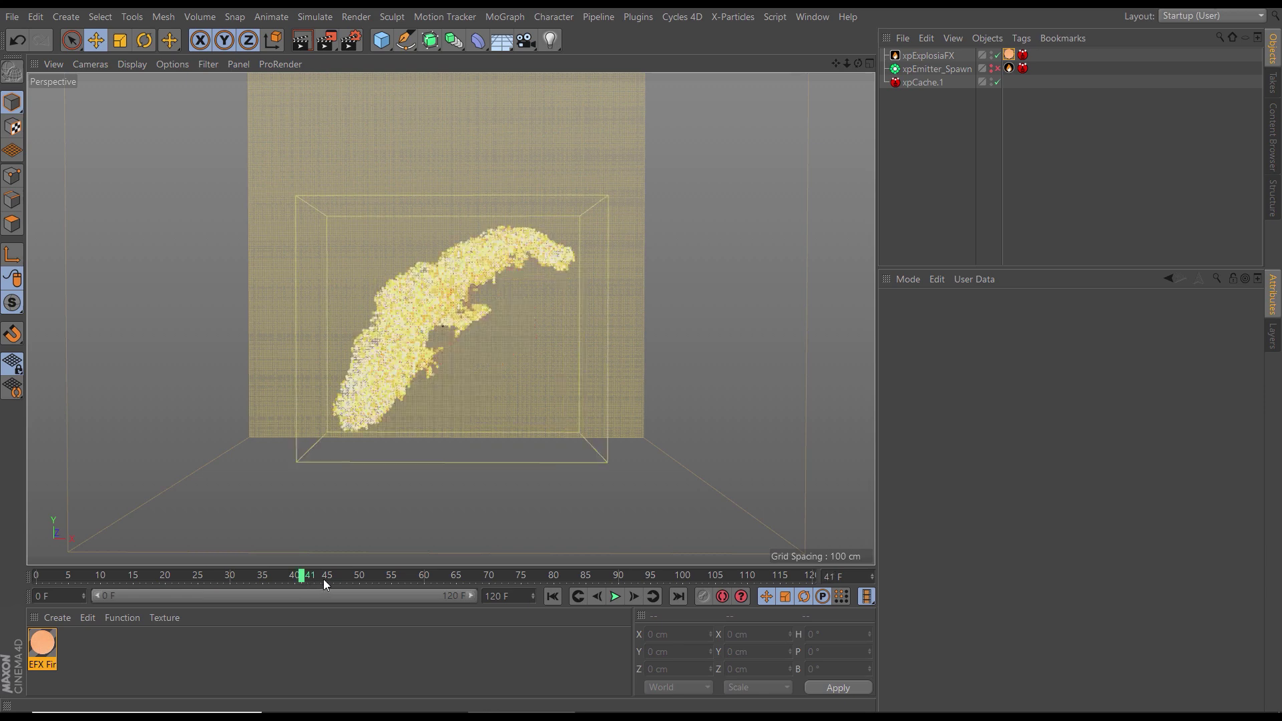
pyautogui.click(367, 577)
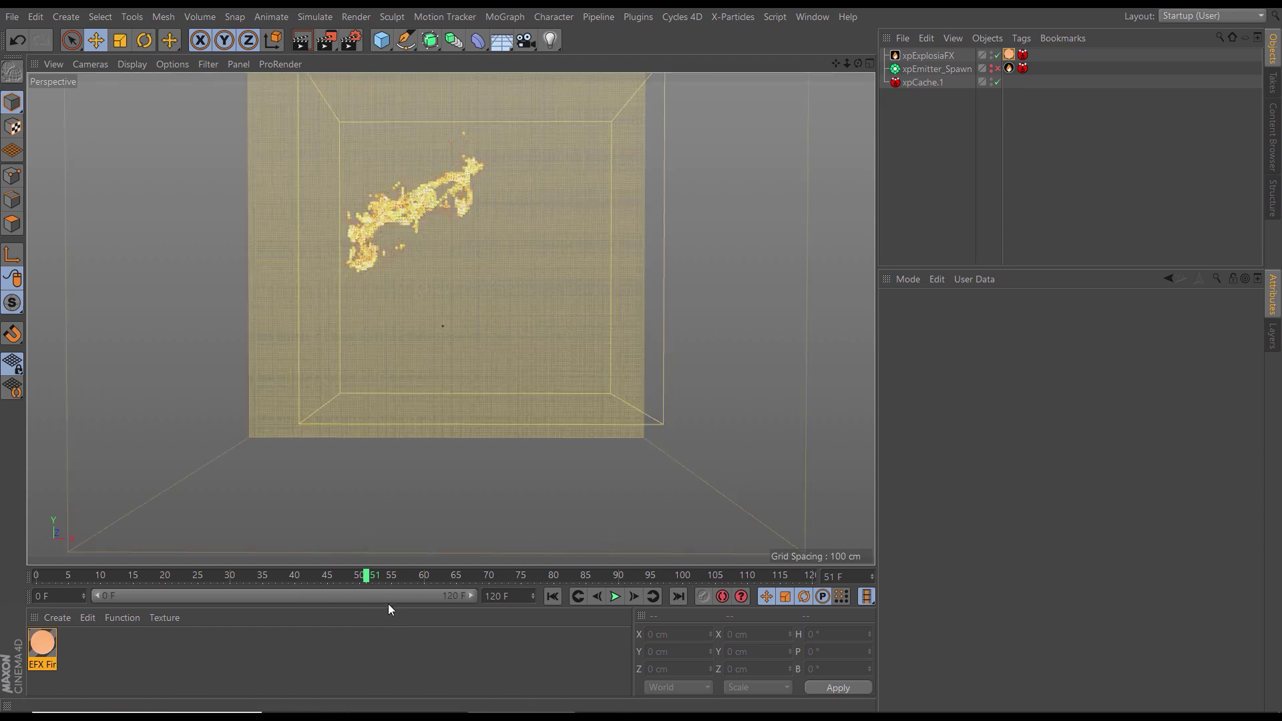
# Step: Examine the cached fire at frames 38, 31, 25 and 49 in the Cycles 4D Real-Time Preview, and close the preview
pyautogui.click(719, 17)
pyautogui.click(715, 154)
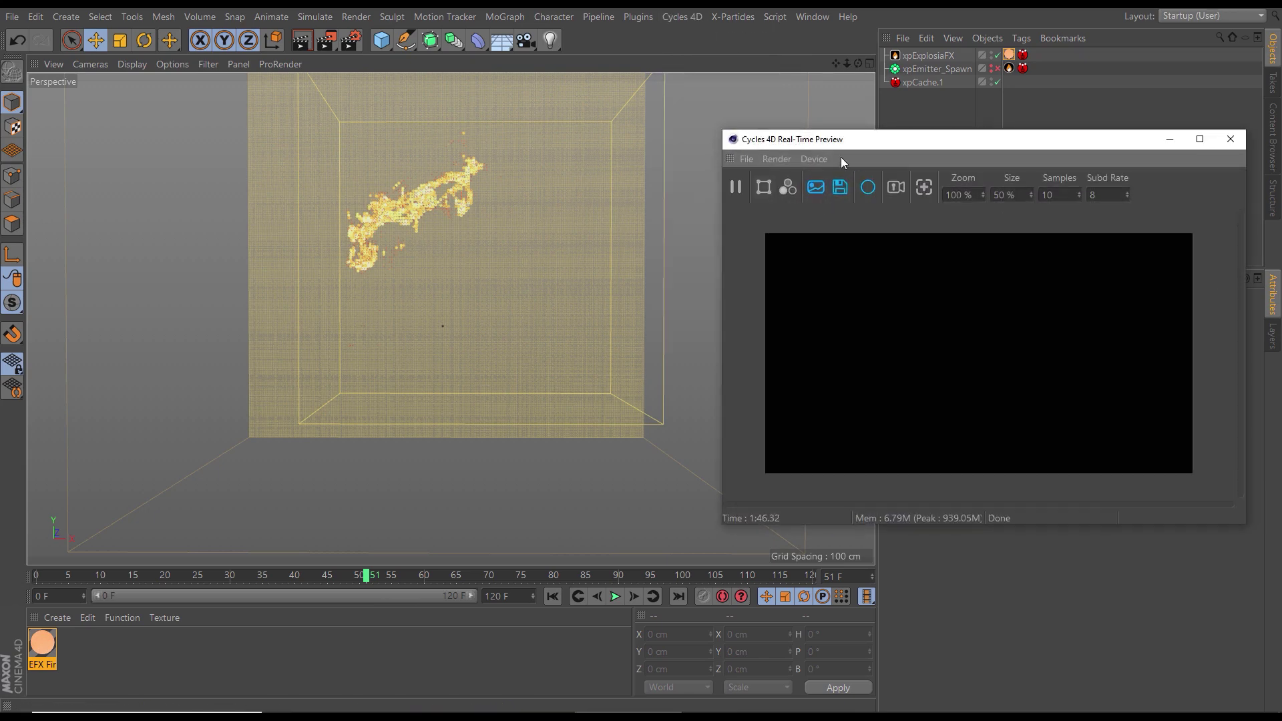
pyautogui.click(738, 190)
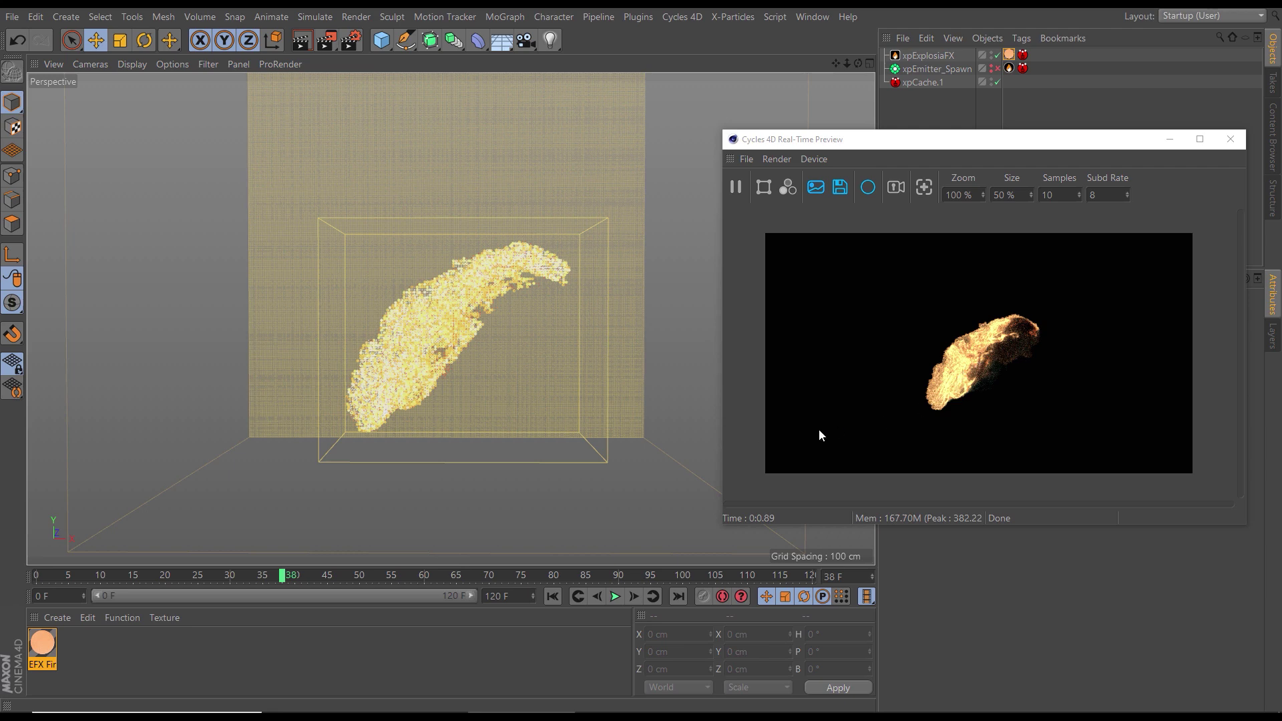
pyautogui.click(239, 578)
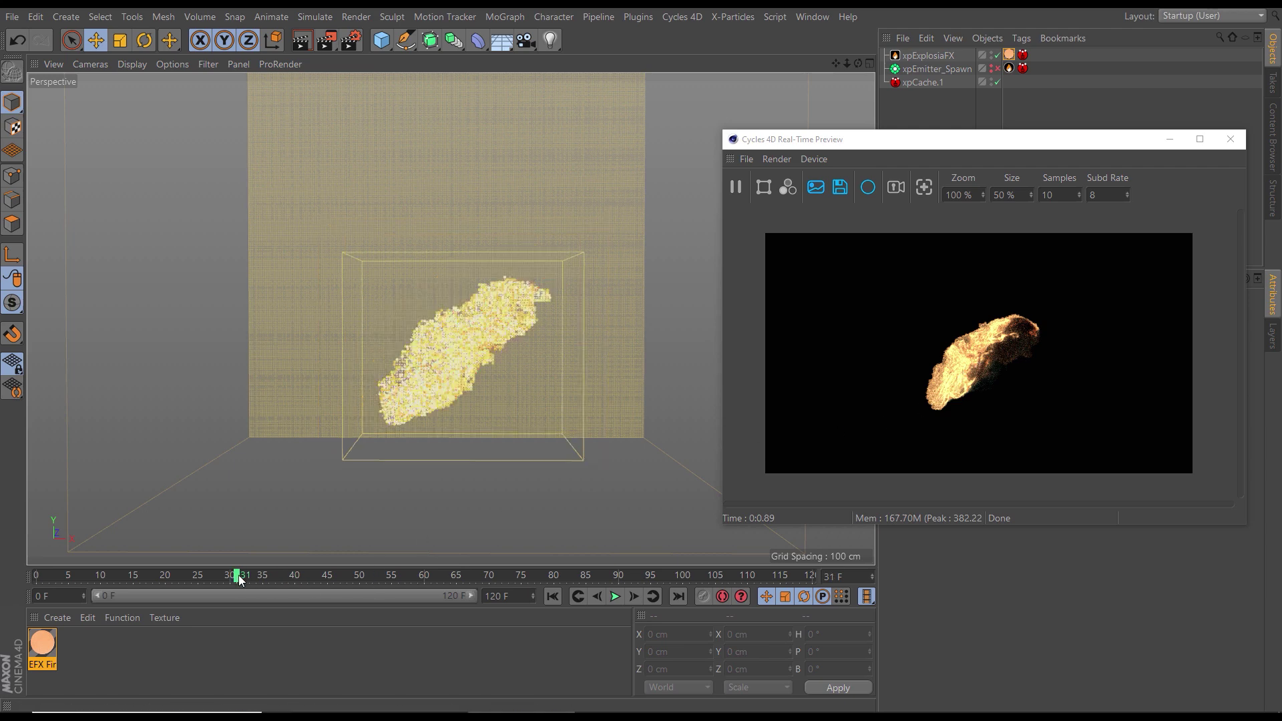
pyautogui.click(199, 579)
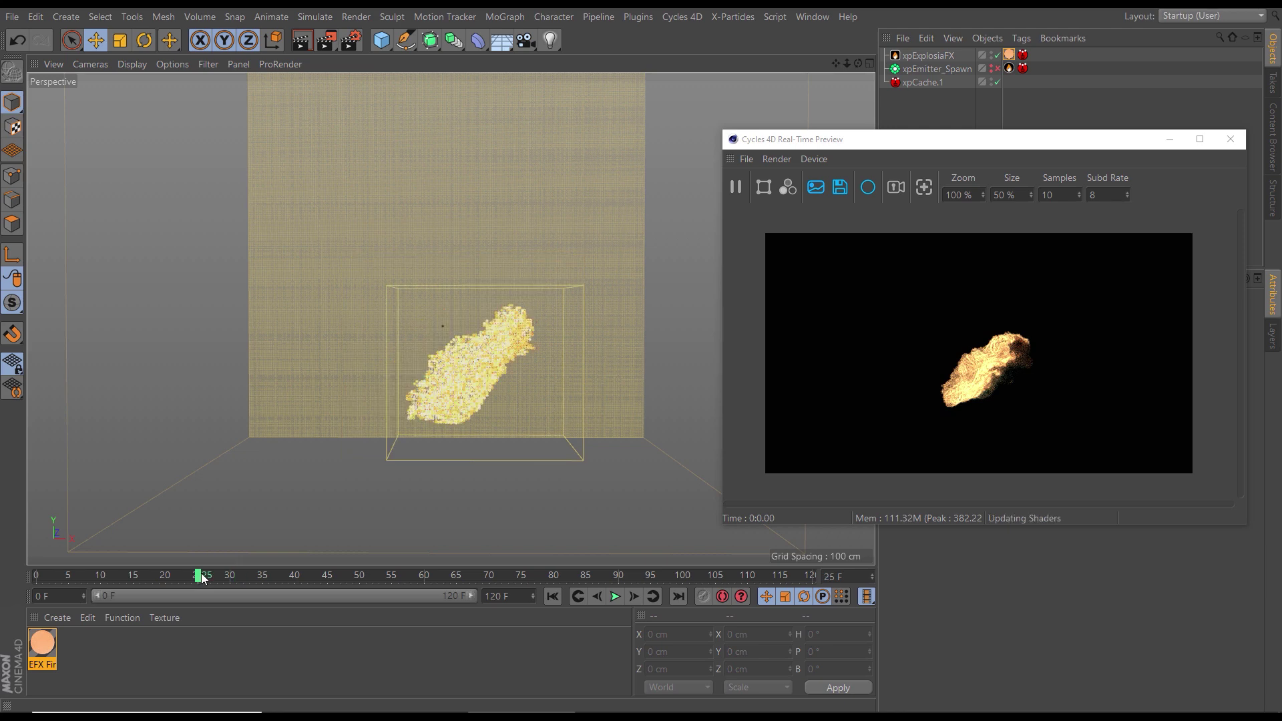
pyautogui.click(357, 579)
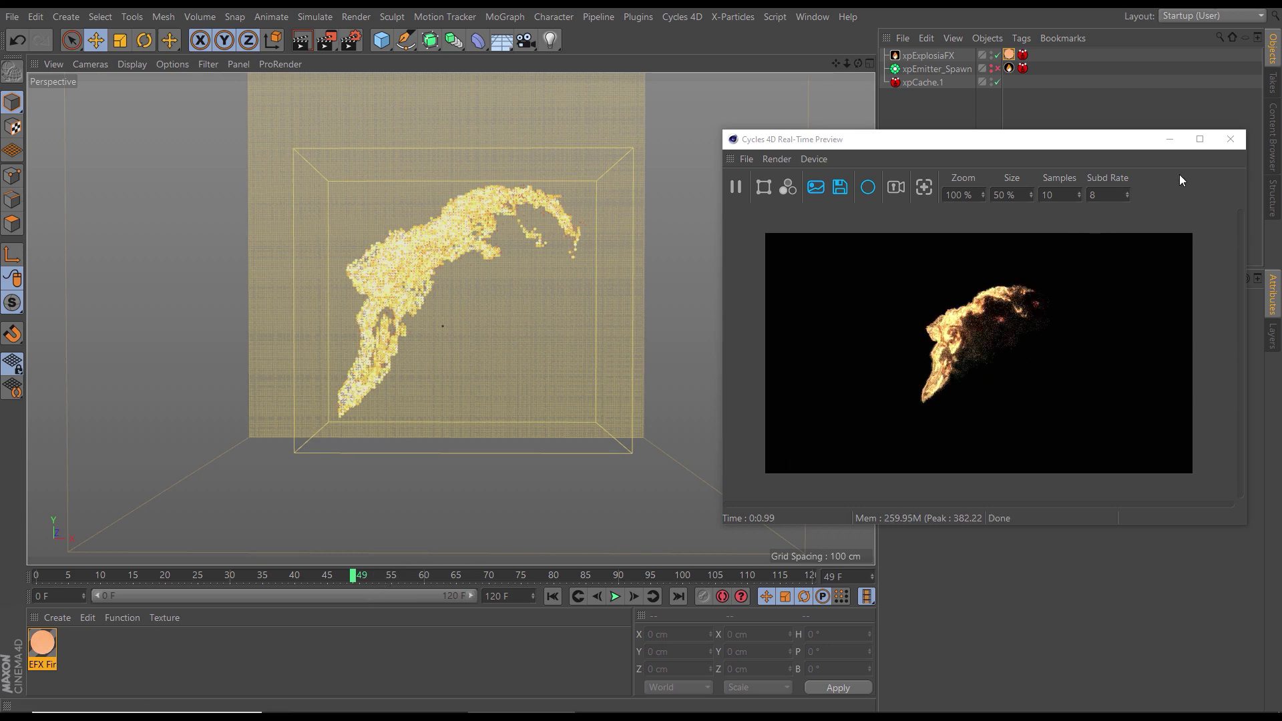
pyautogui.click(1231, 139)
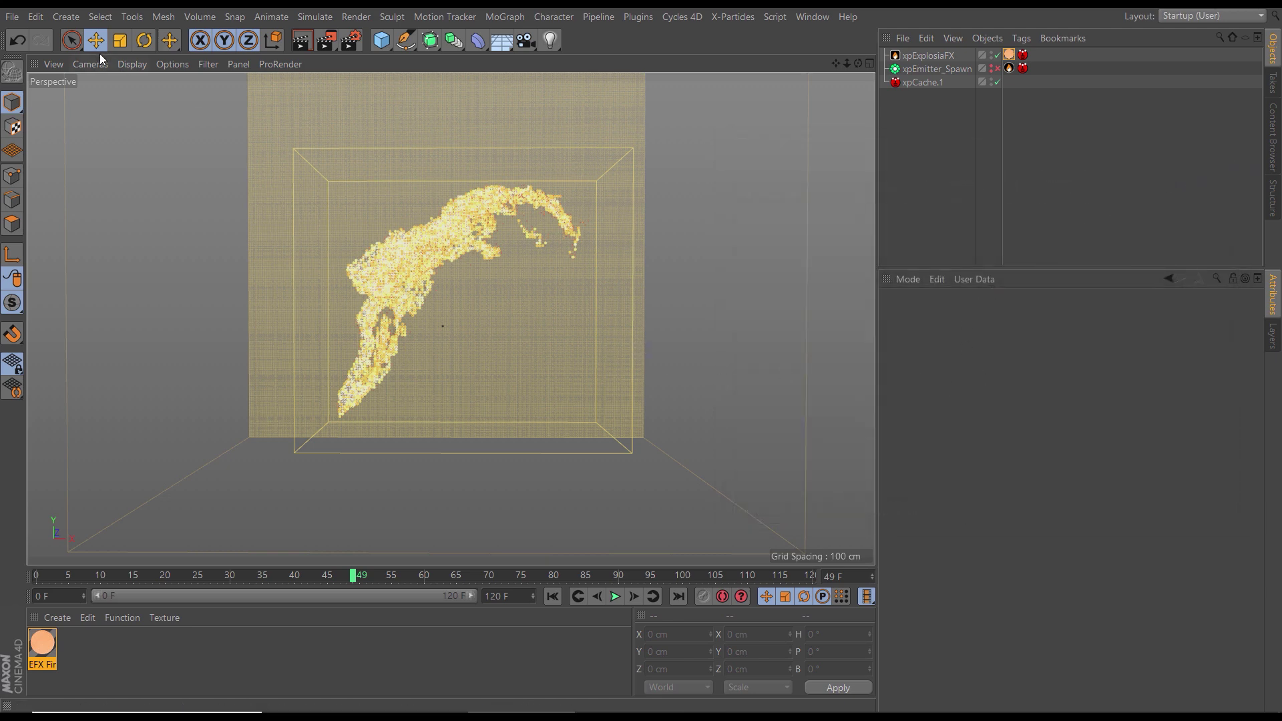
# Step: Save the fire-only project as a new incremental version
pyautogui.click(13, 16)
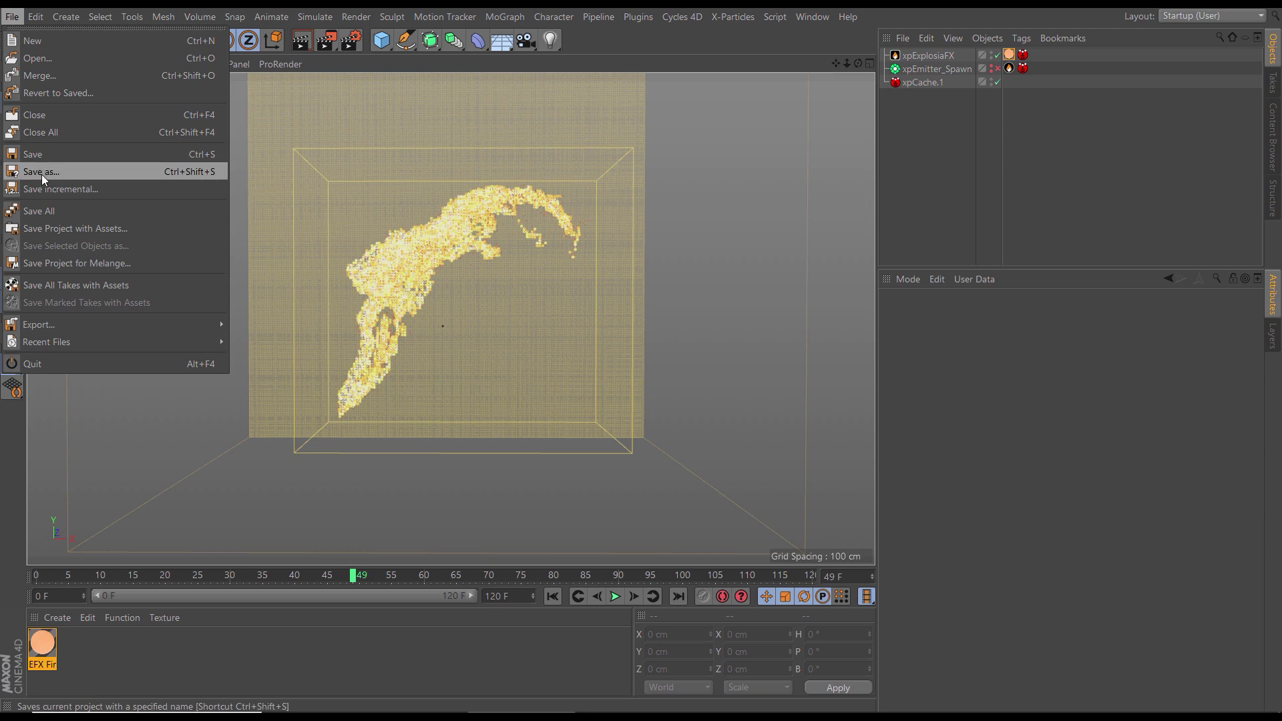
pyautogui.click(48, 191)
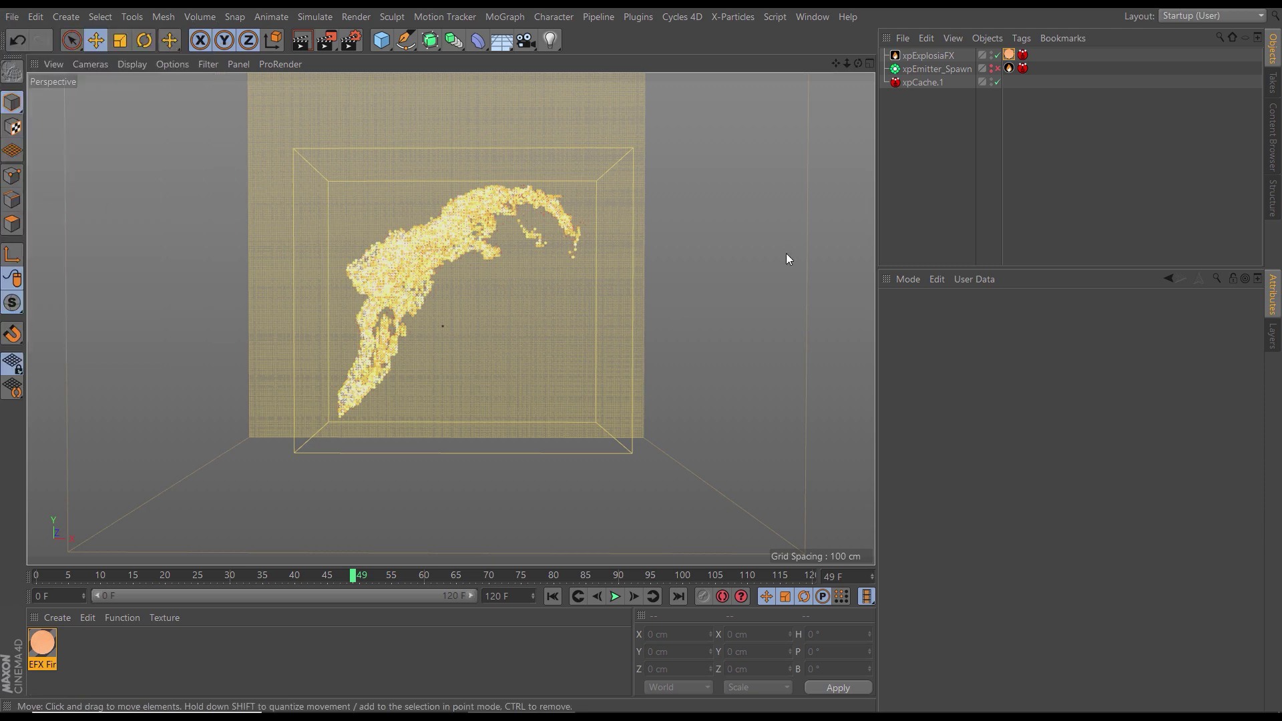